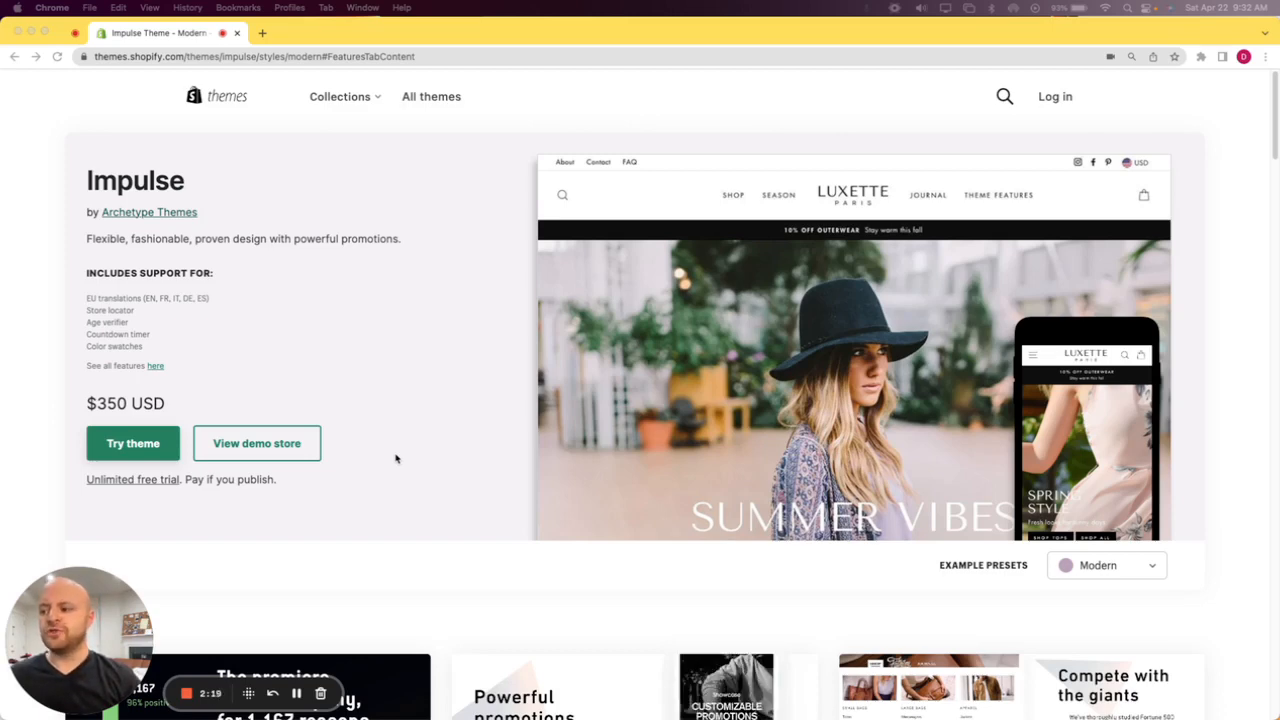
# Open the Impulse theme's demo store and look over its homepage.
pyautogui.click(233, 452)
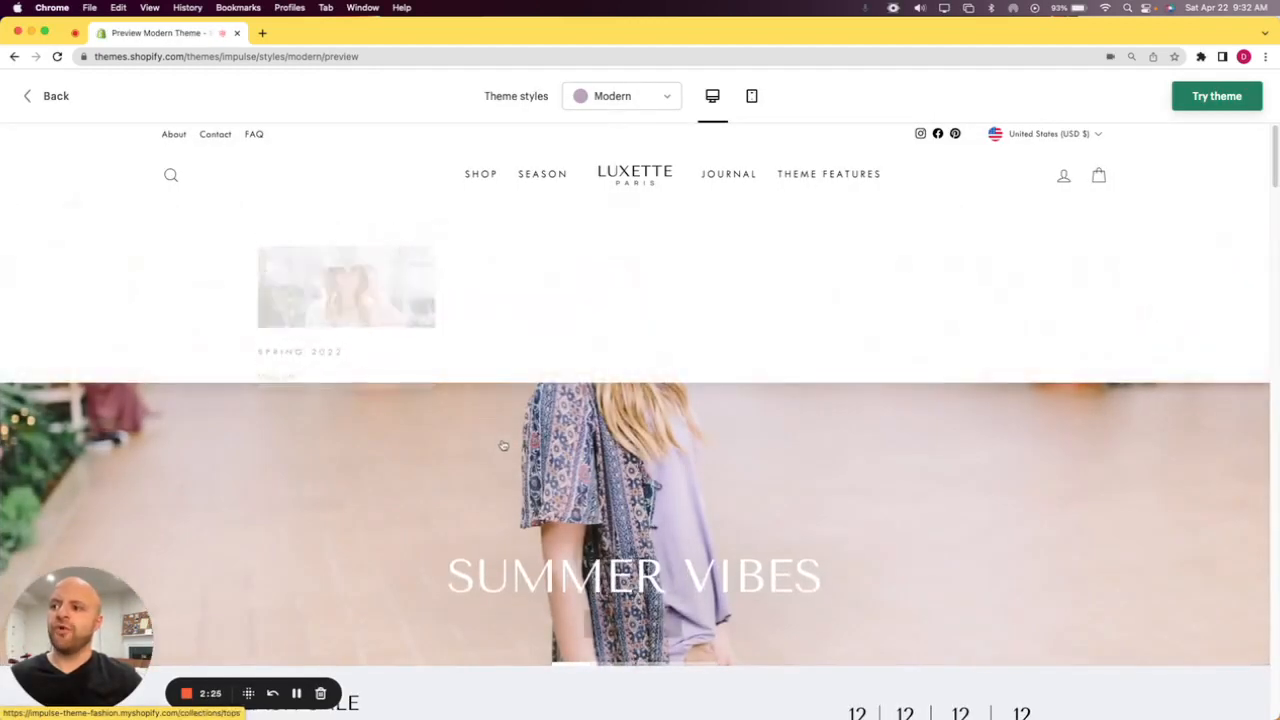
pyautogui.scroll(-2, 571, 467)
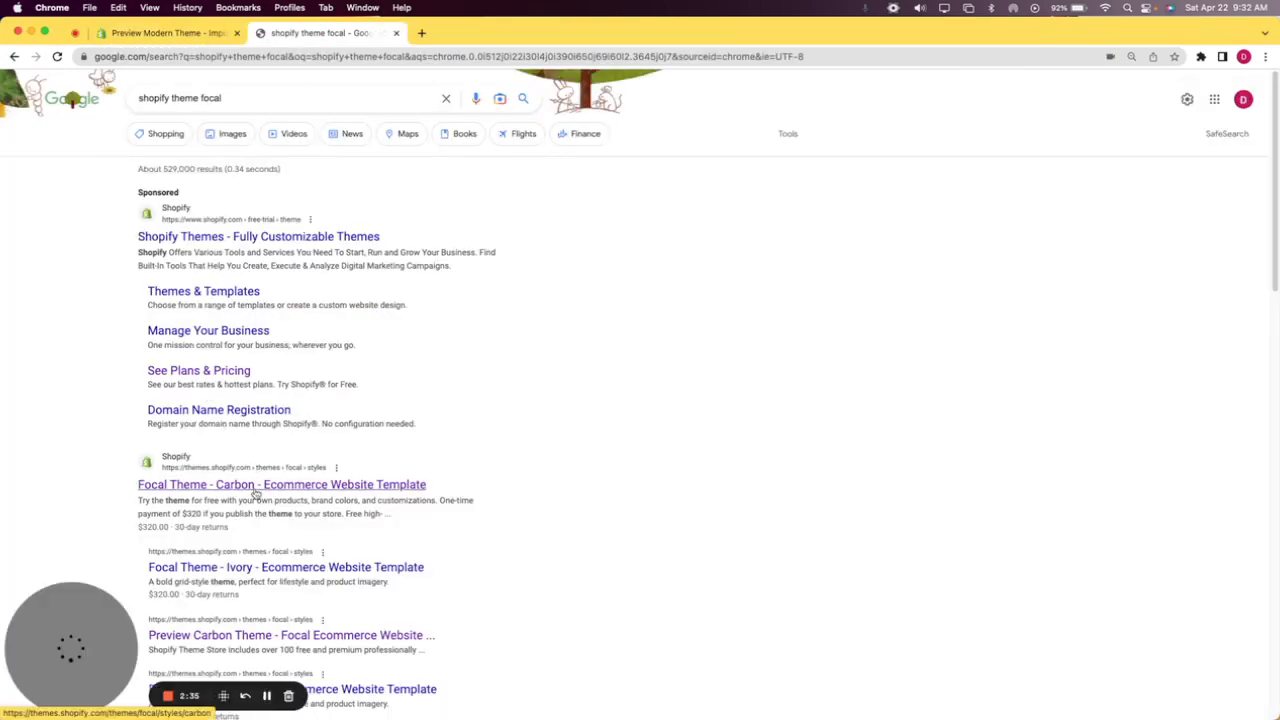
# Open the Focal theme's Carbon listing from the search results and view its demo store, including the navigation menu.
pyautogui.click(256, 486)
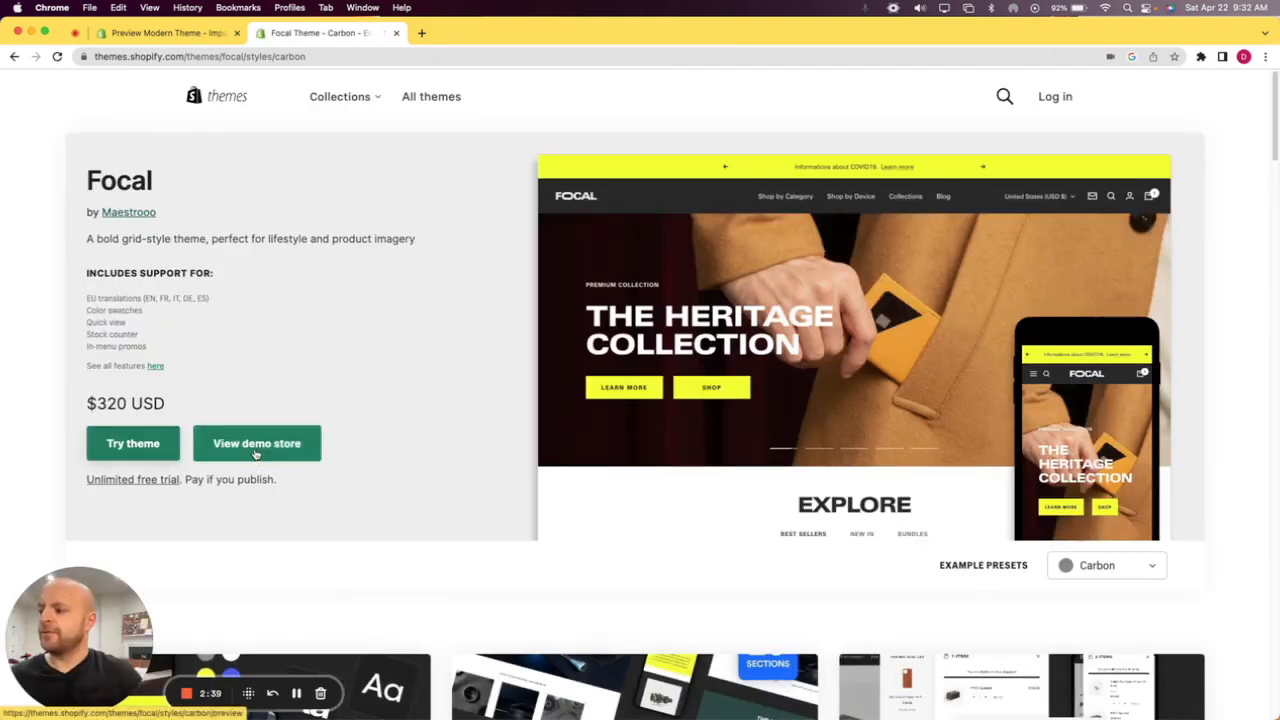
pyautogui.click(256, 443)
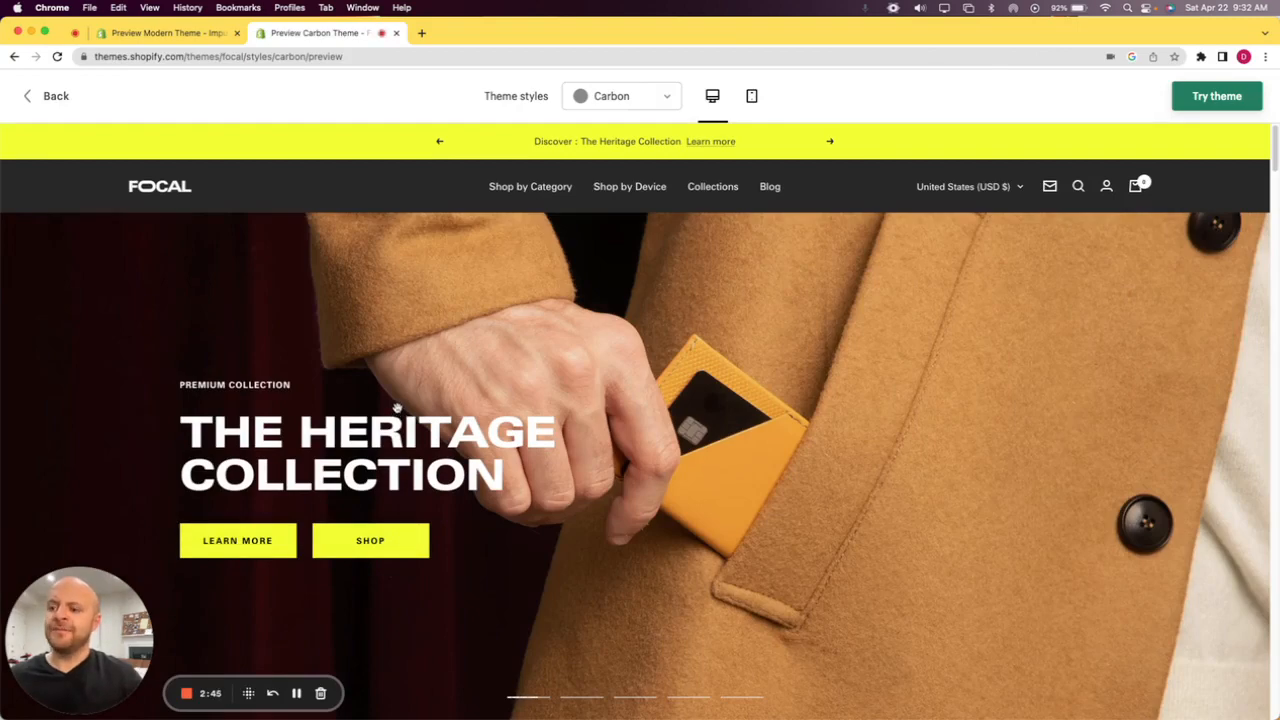
pyautogui.moveTo(554, 198)
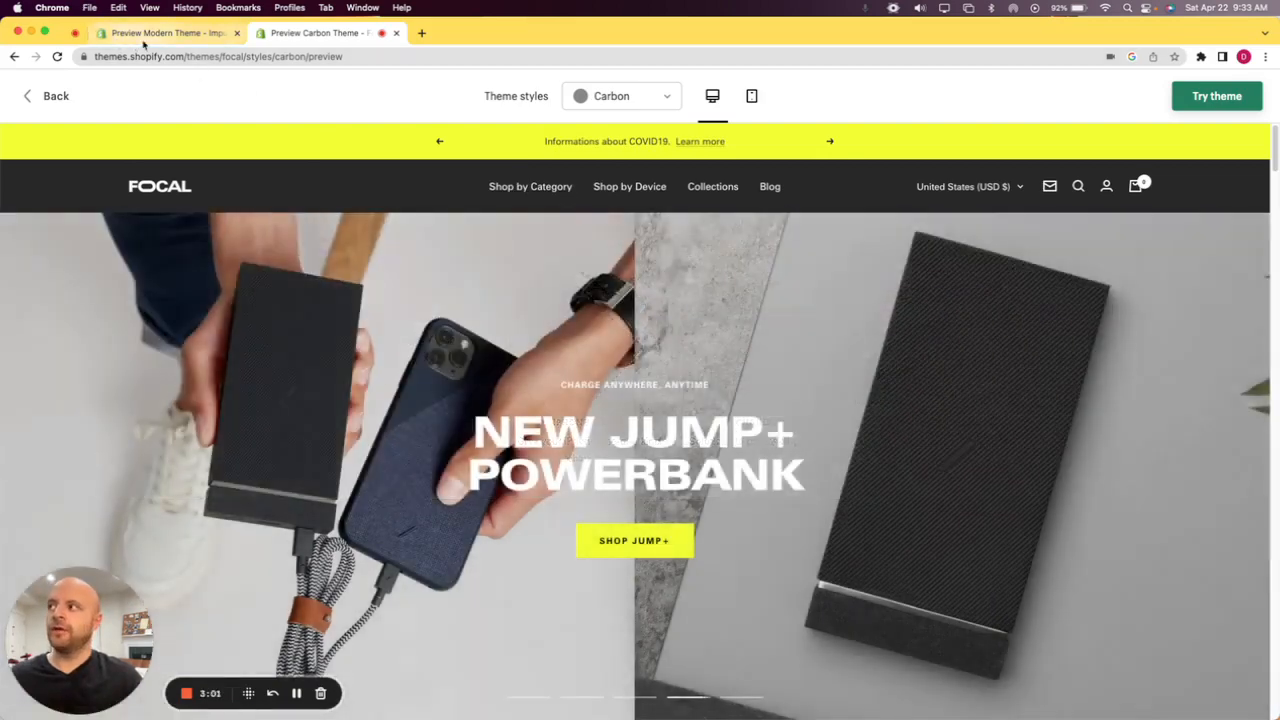
# Return to the Impulse demo store, dismiss the first-order discount popup and inspect the store's navigation menu.
pyautogui.click(165, 33)
pyautogui.click(511, 252)
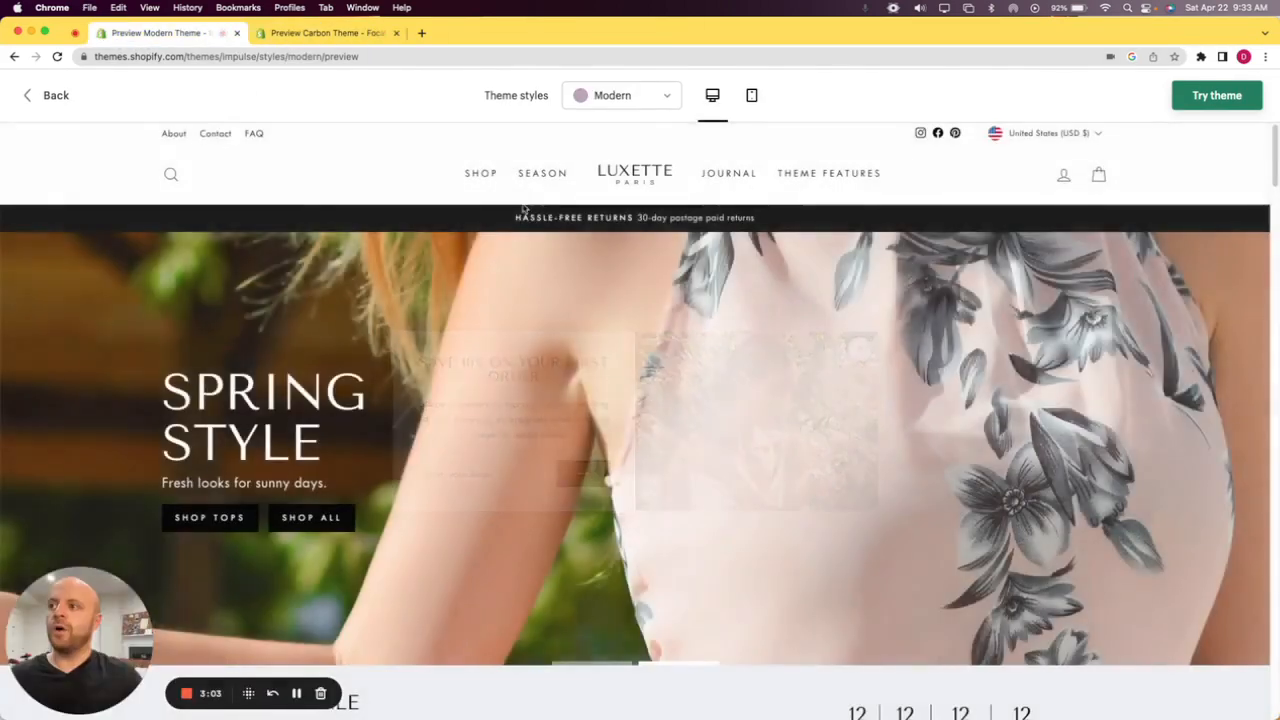
pyautogui.moveTo(483, 175)
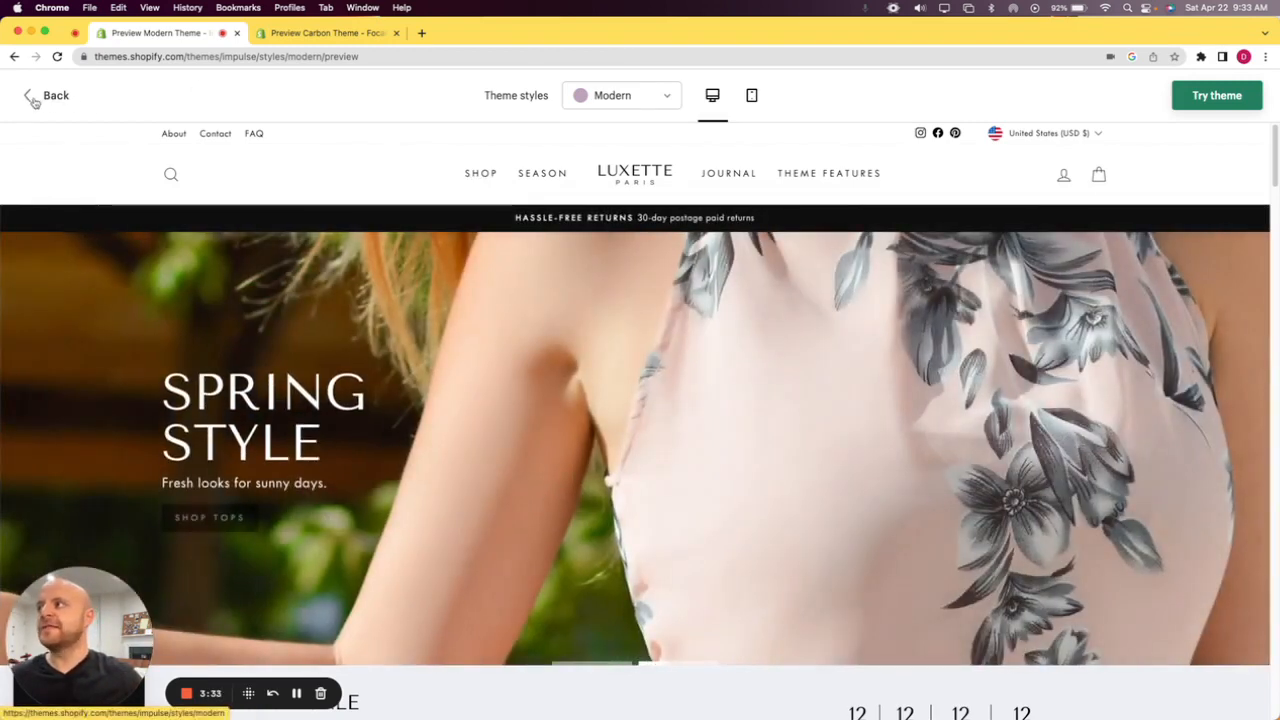
# Leave the Impulse demo store and open the full feature list on the theme's page.
pyautogui.click(47, 97)
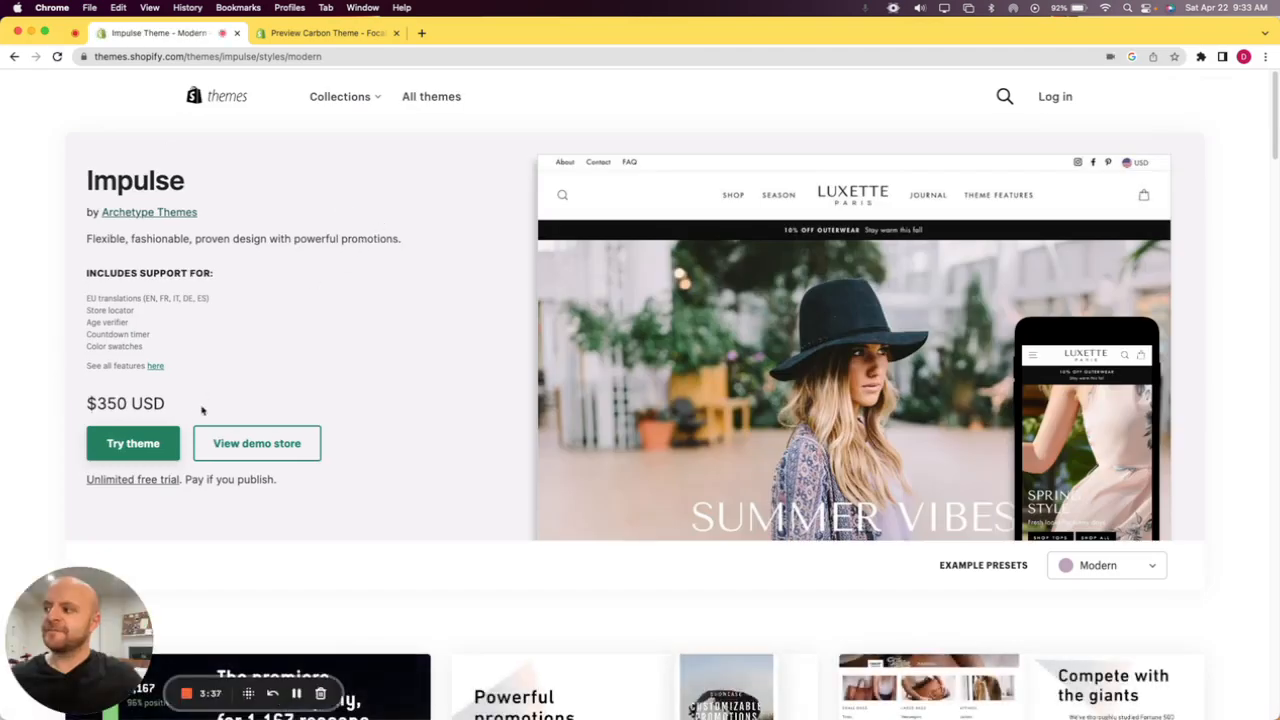
pyautogui.click(155, 366)
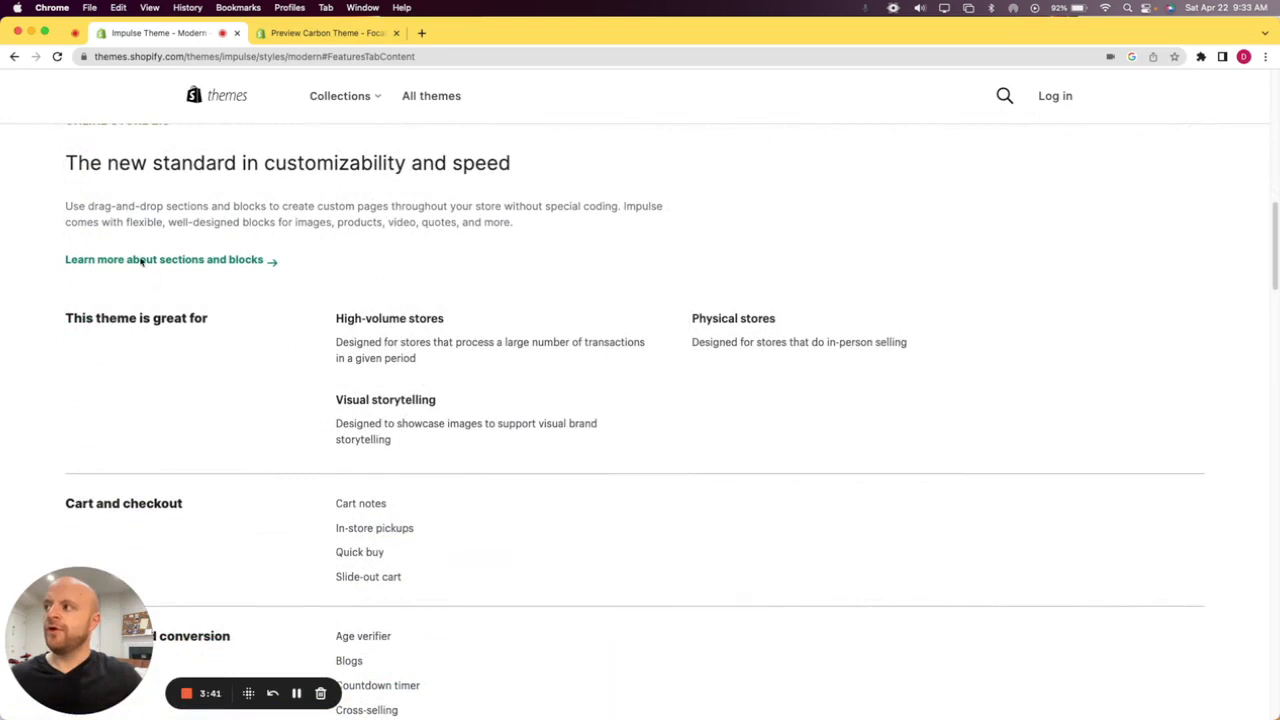
pyautogui.scroll(-1, 254, 350)
pyautogui.scroll(-1, 254, 350)
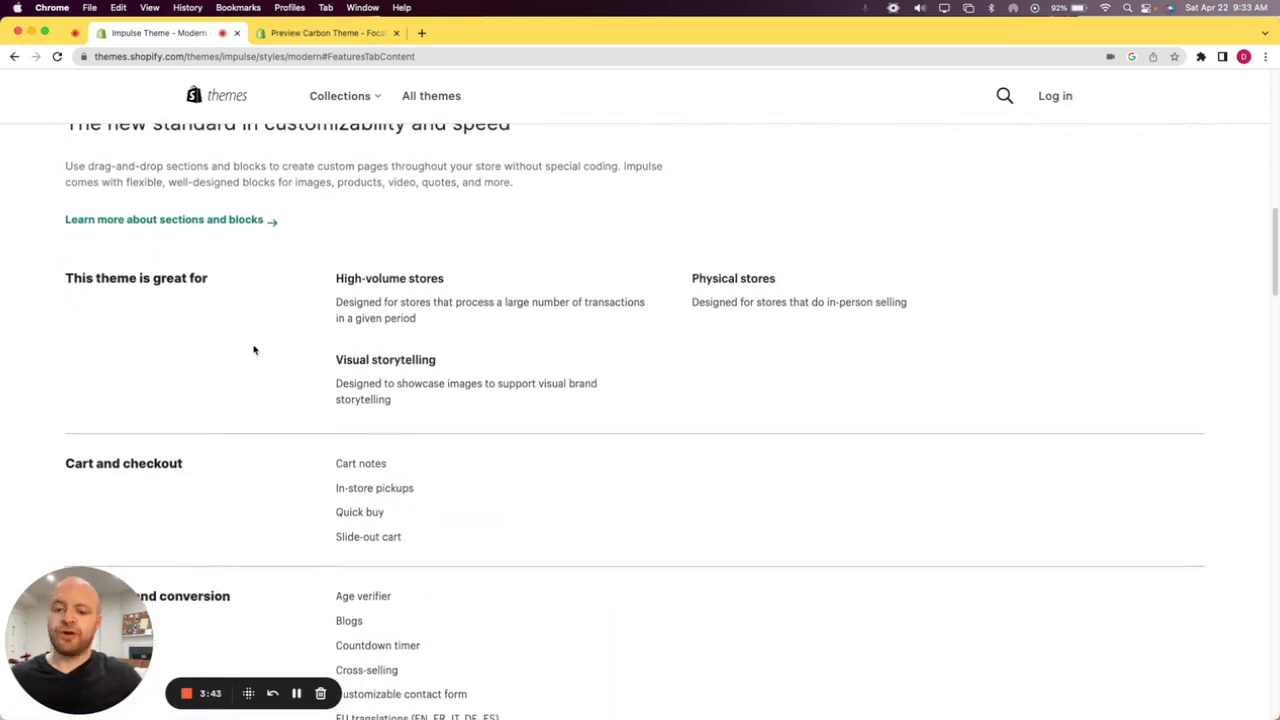
# Review the Impulse feature categories, highlighting the headings This theme is great for, Cart and checkout, Marketing and conversion, and Merchandising.
pyautogui.tripleClick(143, 278)
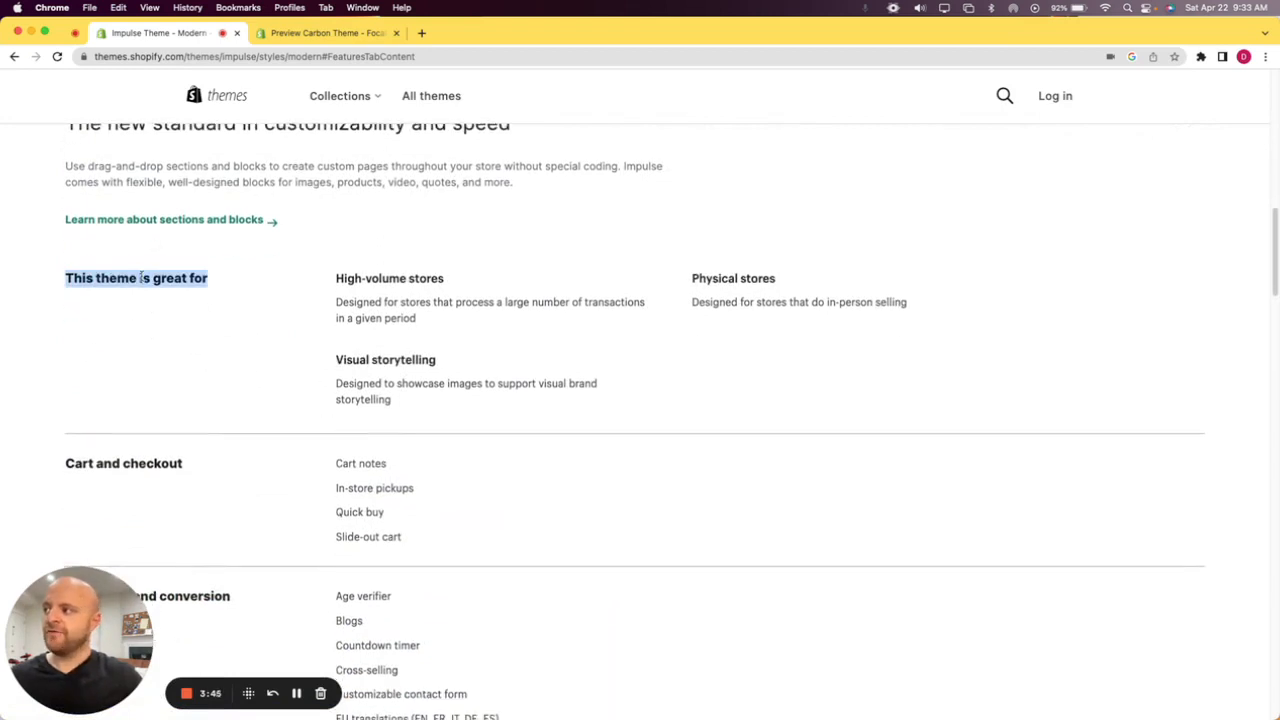
pyautogui.tripleClick(160, 463)
pyautogui.scroll(-5, 200, 430)
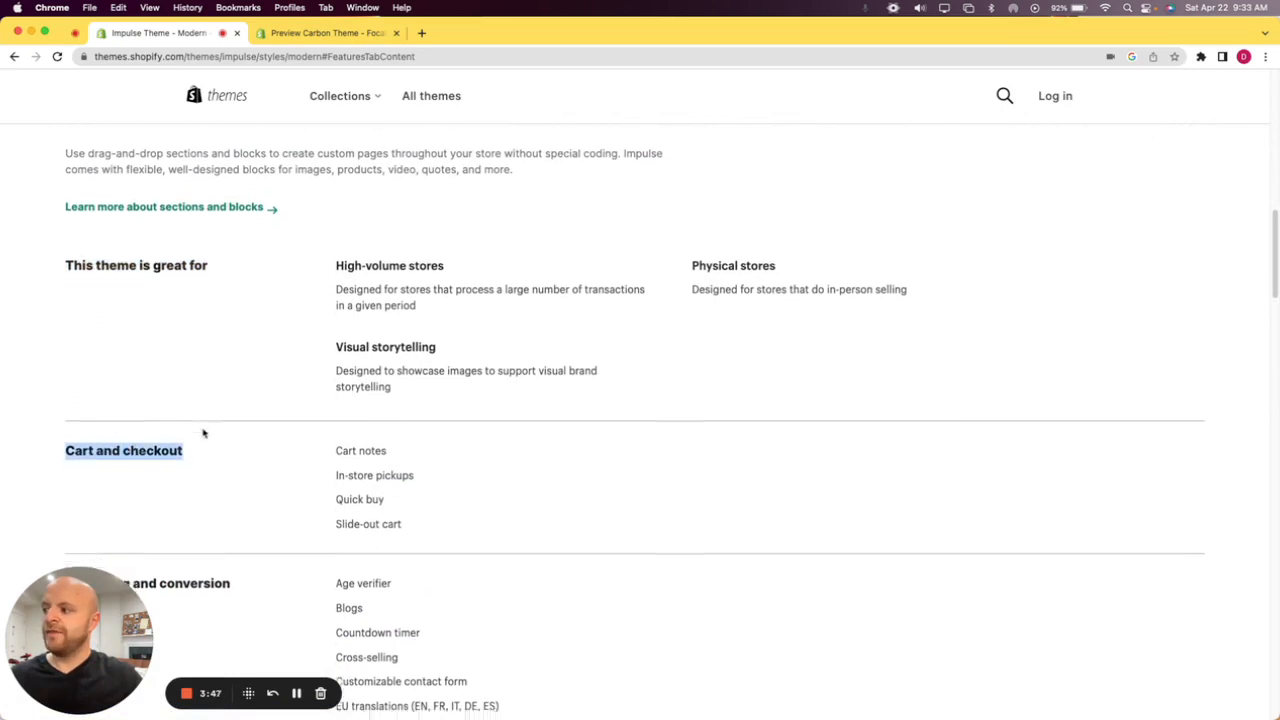
pyautogui.tripleClick(148, 318)
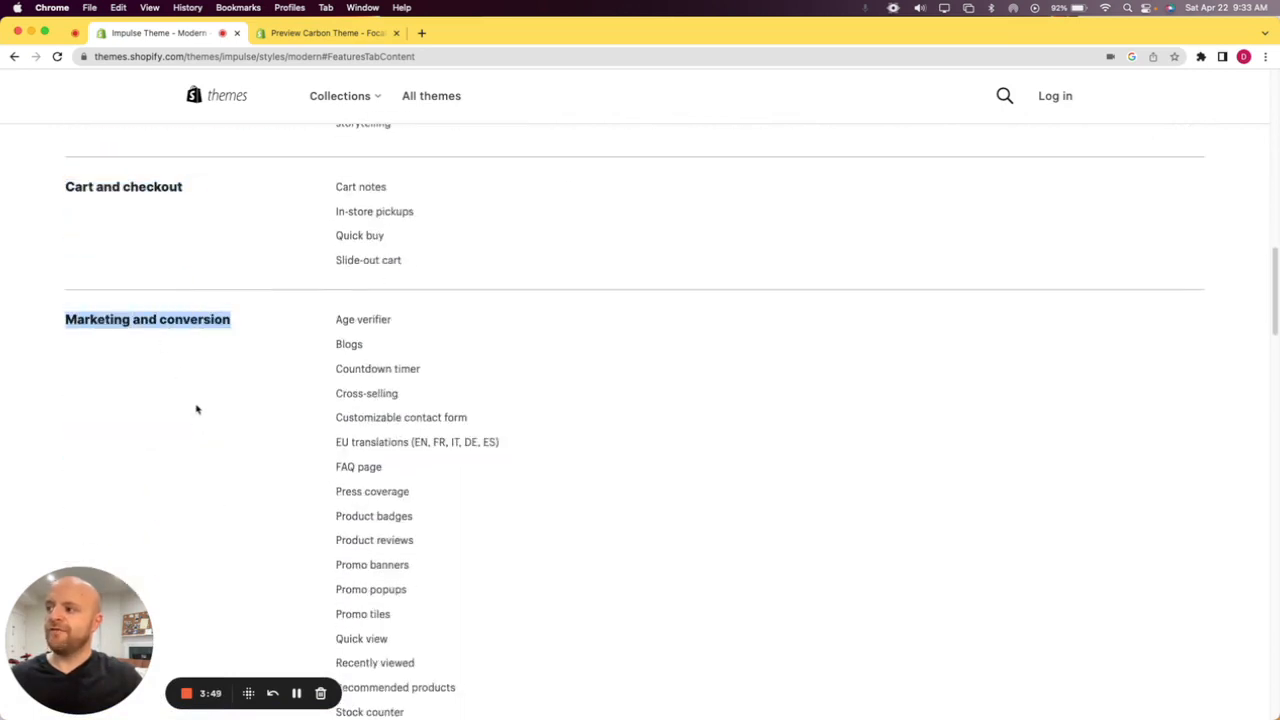
pyautogui.scroll(-5, 197, 408)
pyautogui.scroll(-5, 190, 415)
pyautogui.tripleClick(132, 264)
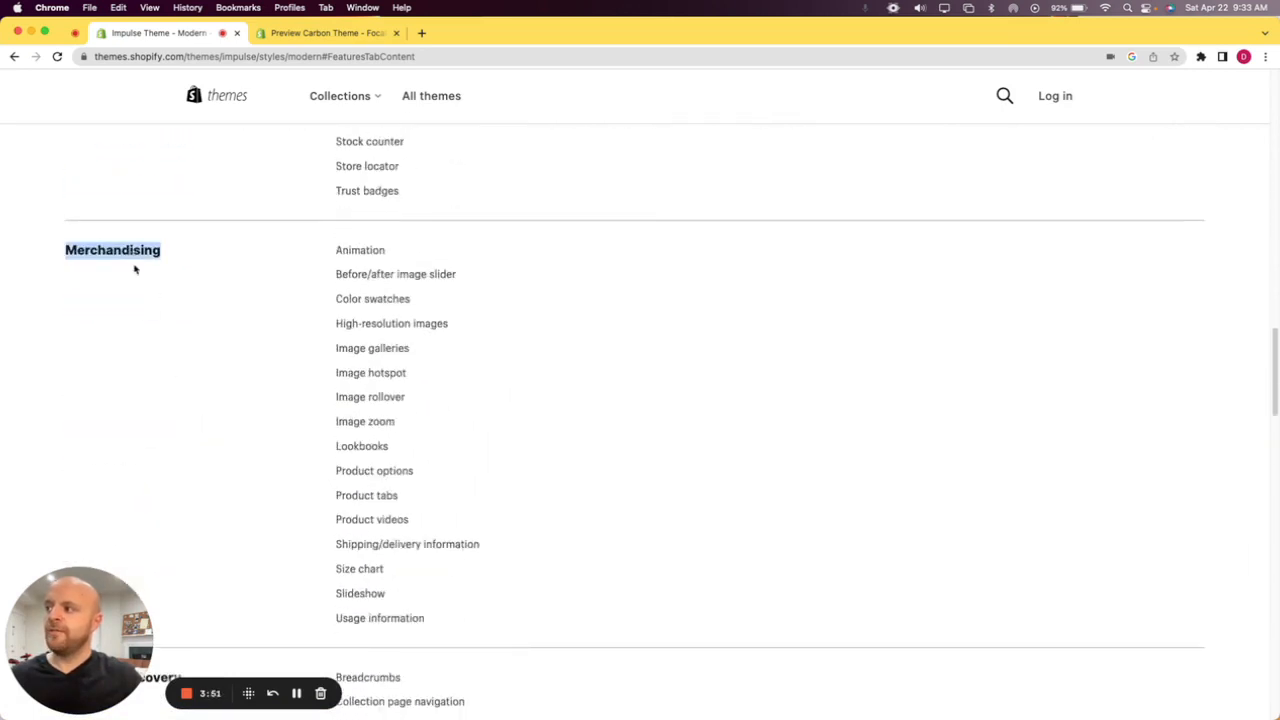
# Highlight the Product discovery heading and its features from Breadcrumbs to Sticky header, and look back over the categories above.
pyautogui.scroll(-1, 184, 401)
pyautogui.scroll(-2, 170, 440)
pyautogui.tripleClick(149, 489)
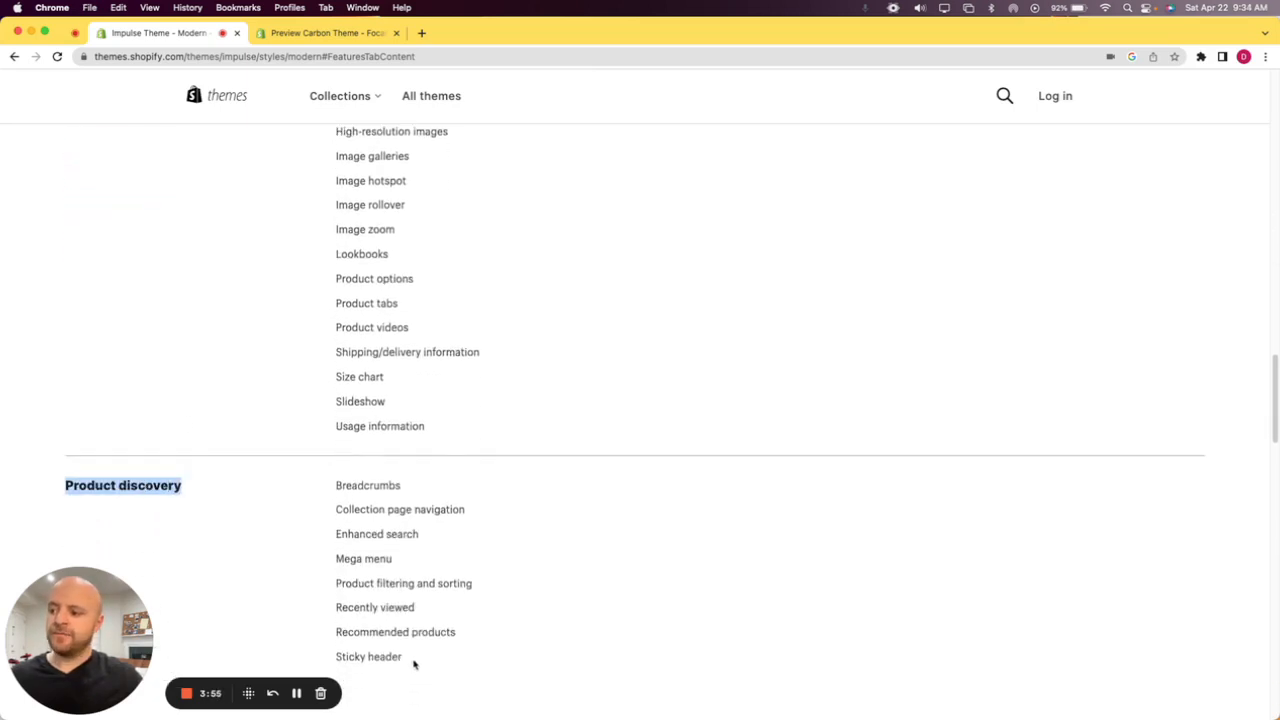
pyautogui.moveTo(414, 663); pyautogui.dragTo(335, 485)
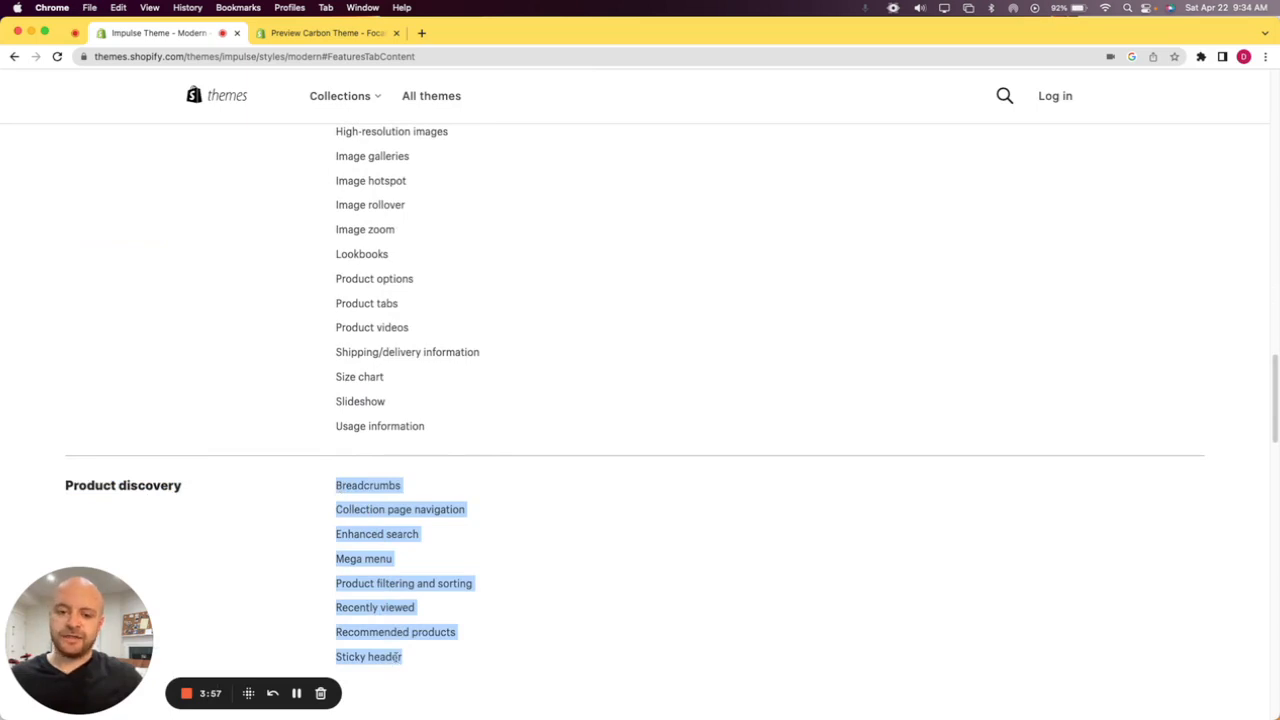
pyautogui.scroll(2, 403, 645)
pyautogui.scroll(7, 403, 641)
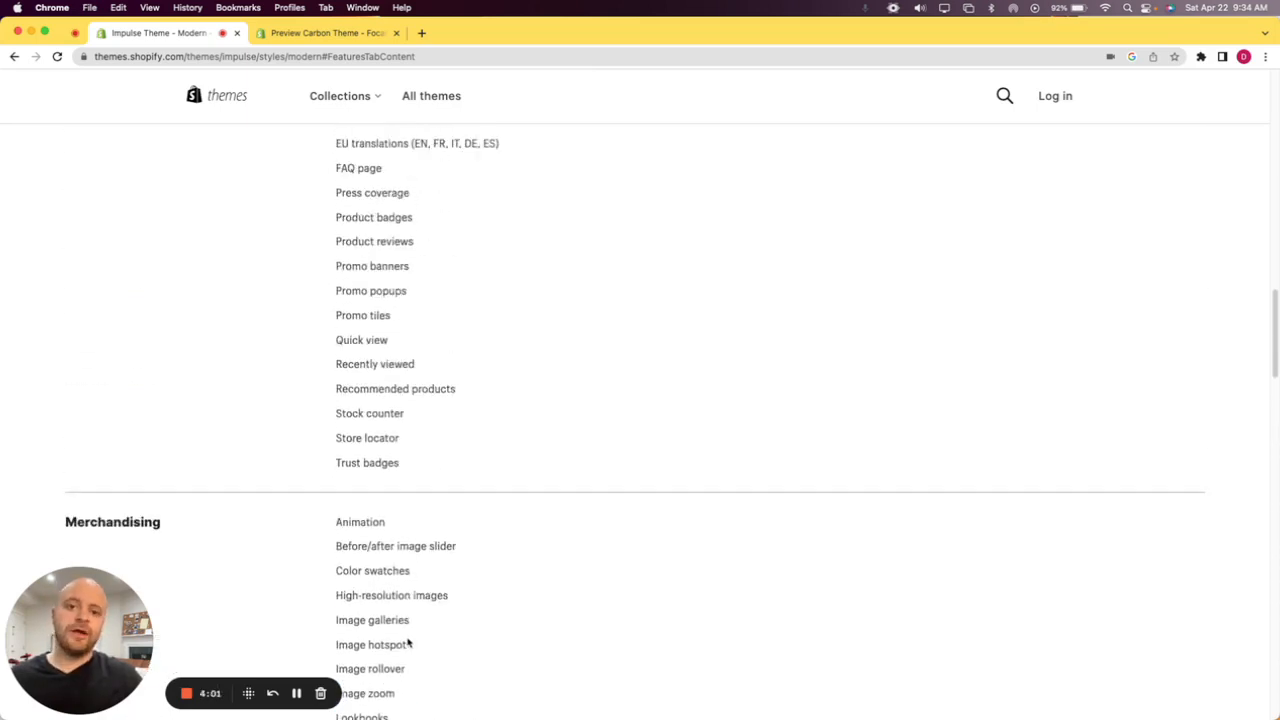
pyautogui.scroll(3, 471, 603)
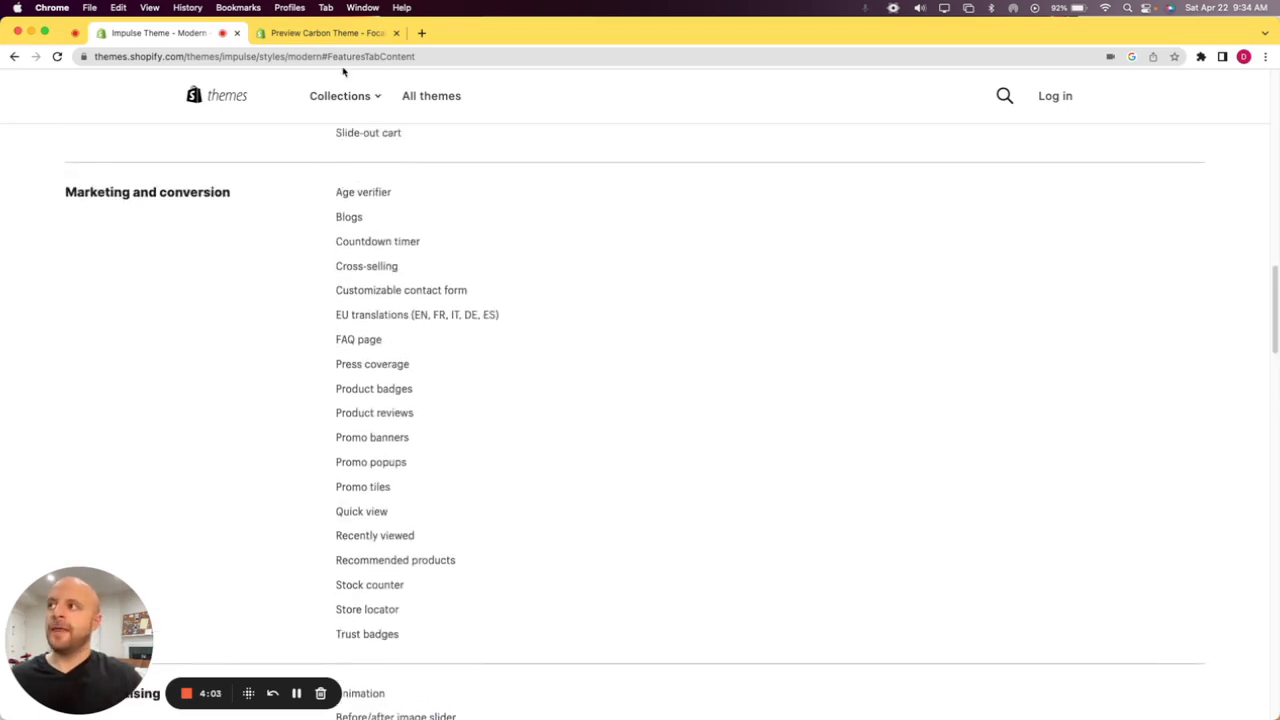
# Leave the Focal demo store, open the Focal theme's full feature list and review its Cart and checkout and Marketing and conversion features.
pyautogui.click(325, 33)
pyautogui.click(56, 97)
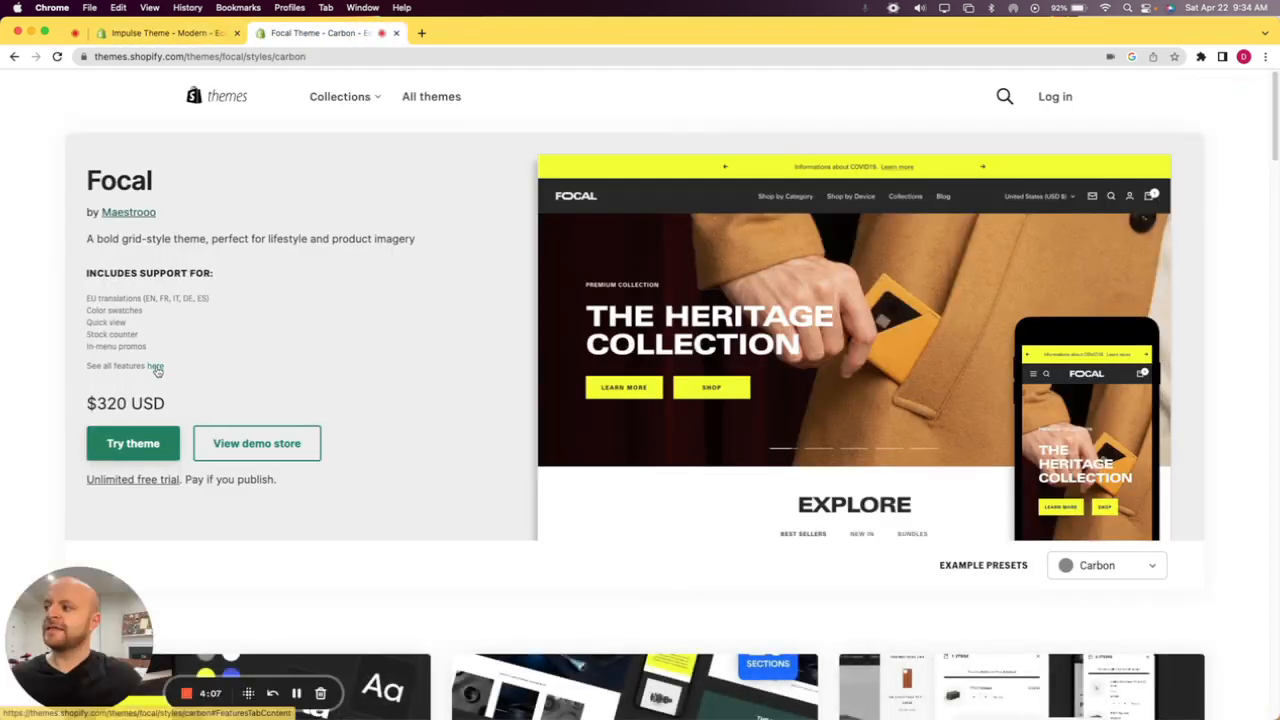
pyautogui.click(155, 365)
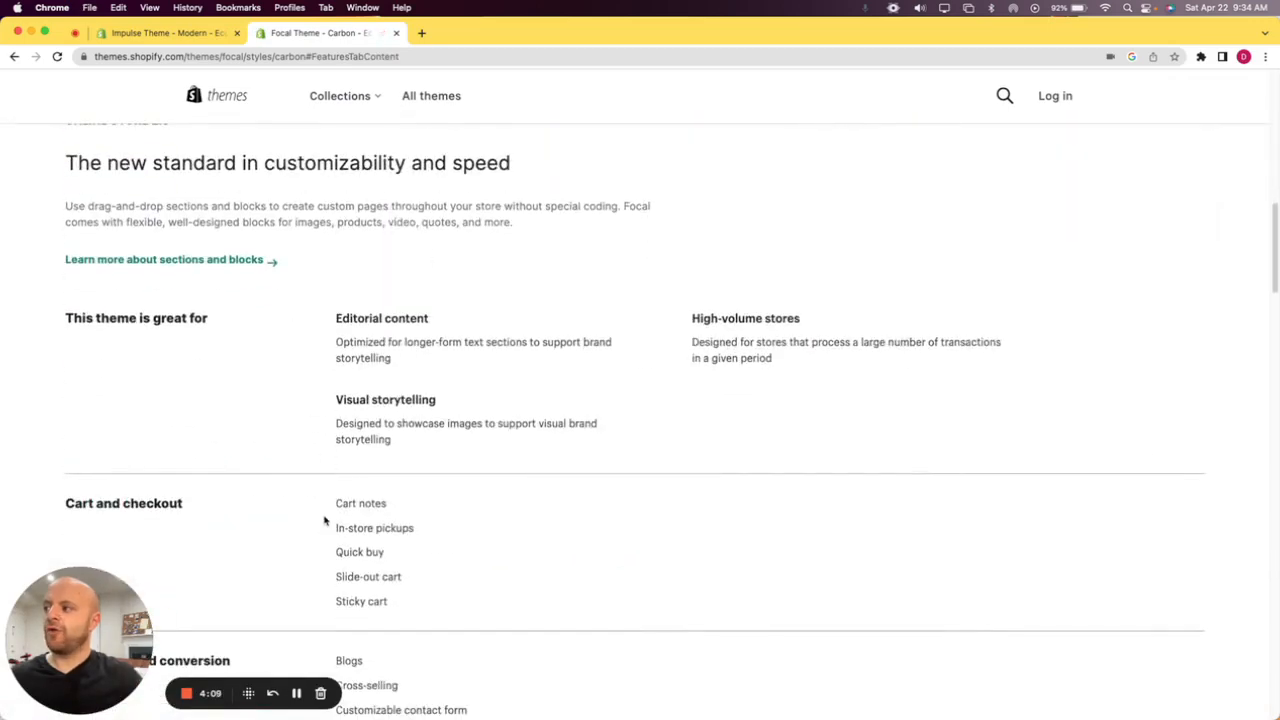
pyautogui.scroll(-5, 324, 522)
pyautogui.scroll(-1, 325, 519)
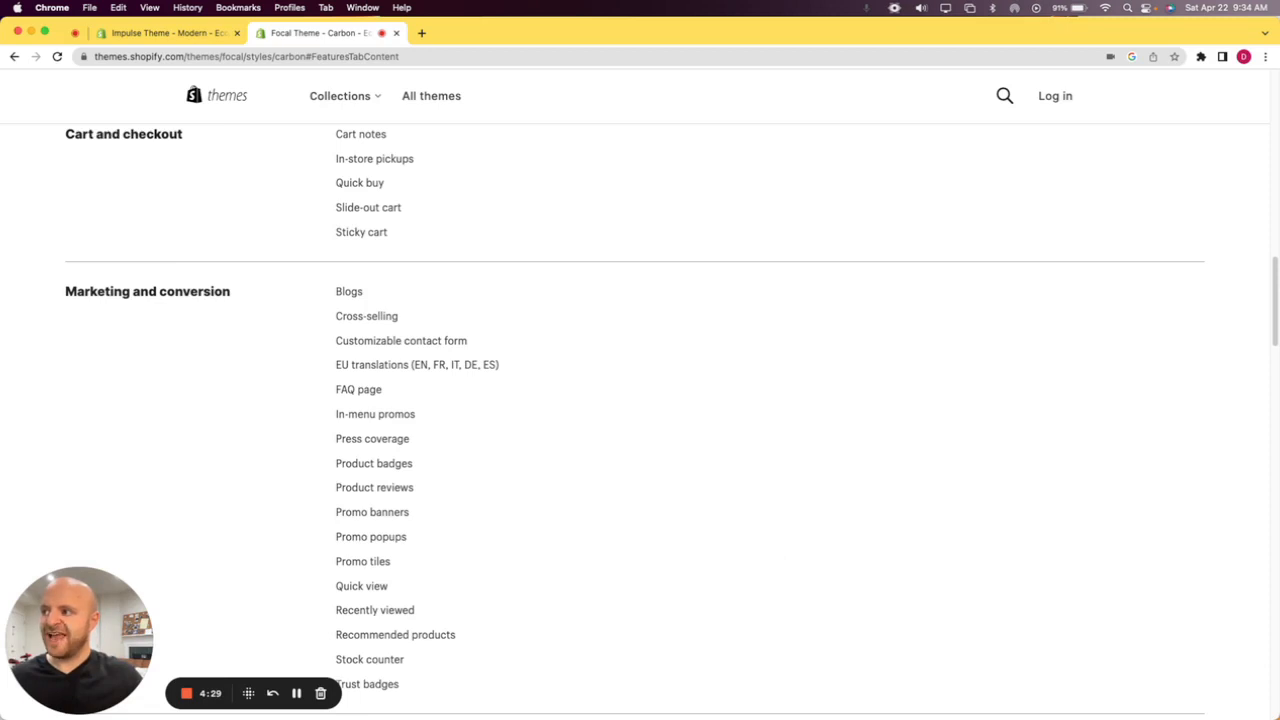
# Return to the Impulse theme page and reopen its full feature list from the theme summary.
pyautogui.click(214, 38)
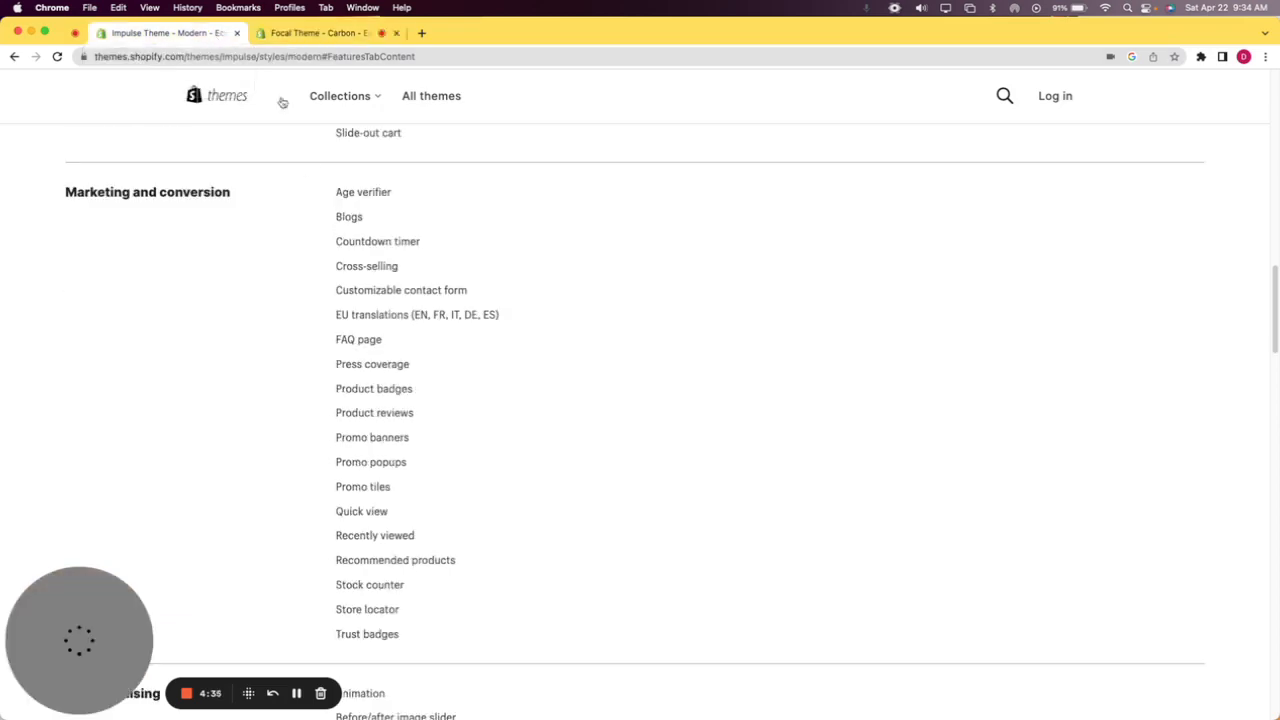
pyautogui.scroll(5, 323, 231)
pyautogui.scroll(-6, 334, 229)
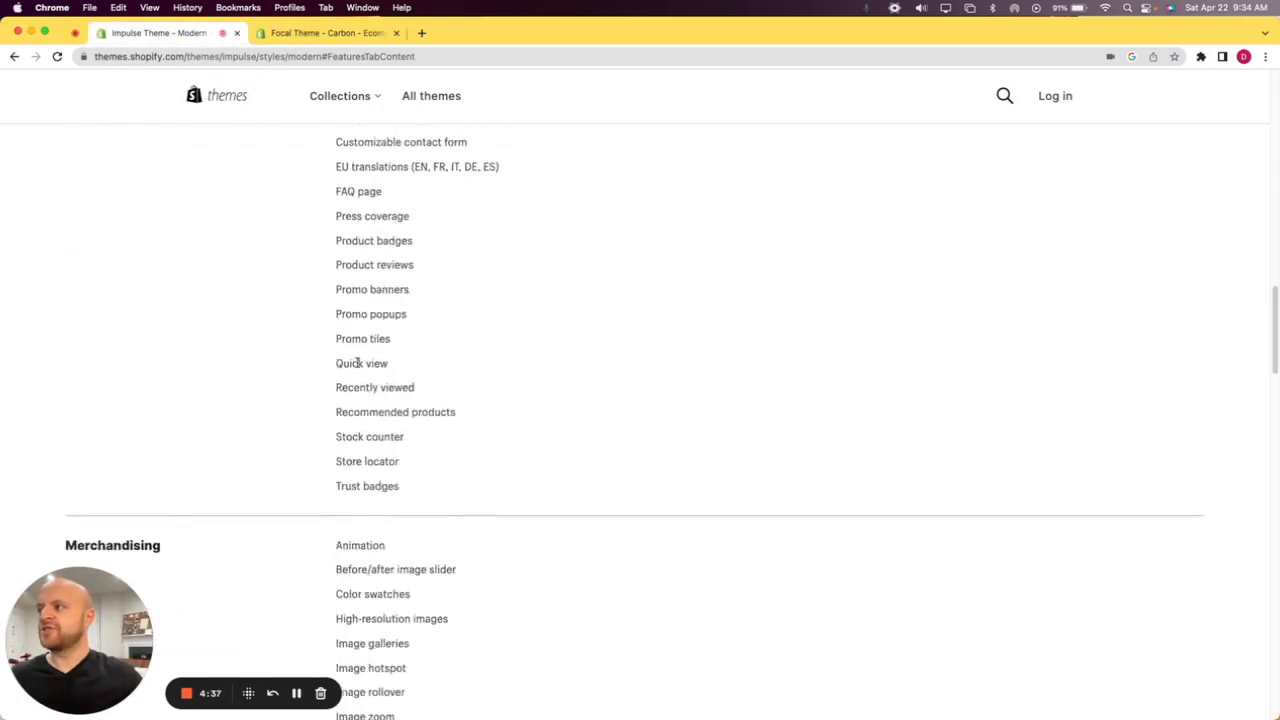
pyautogui.scroll(-4, 357, 363)
pyautogui.scroll(10, 360, 340)
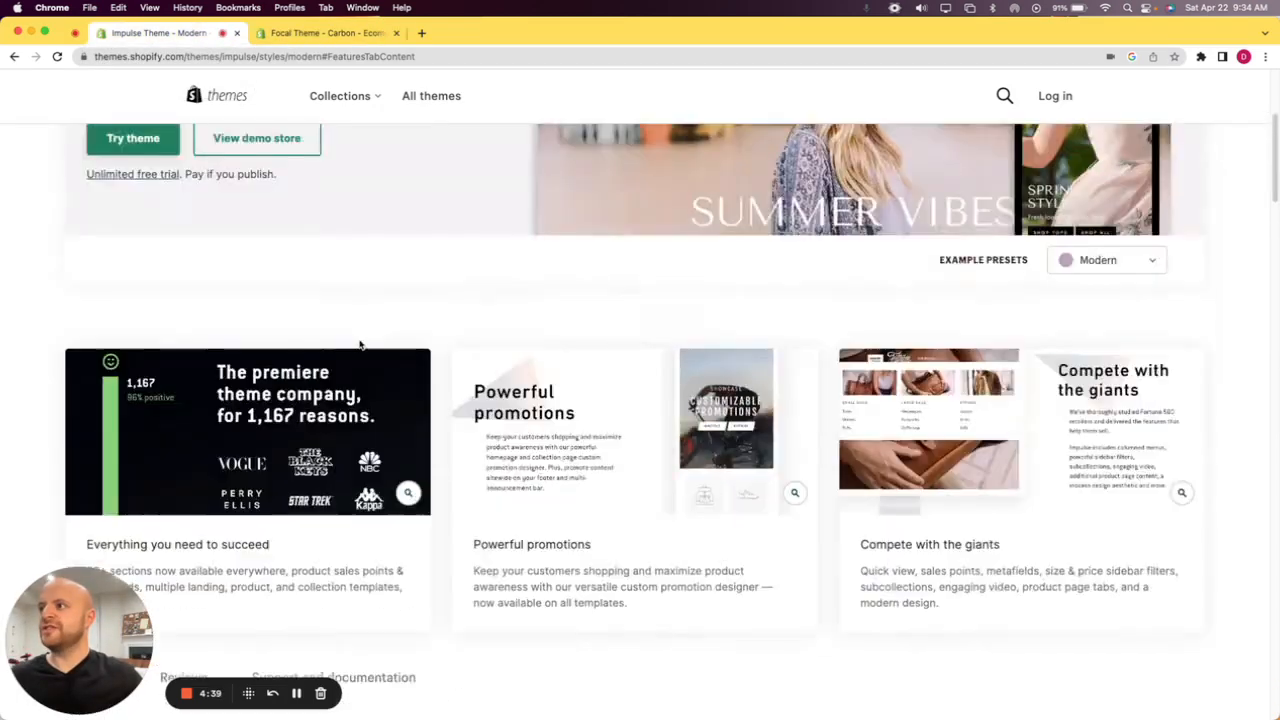
pyautogui.scroll(3, 360, 344)
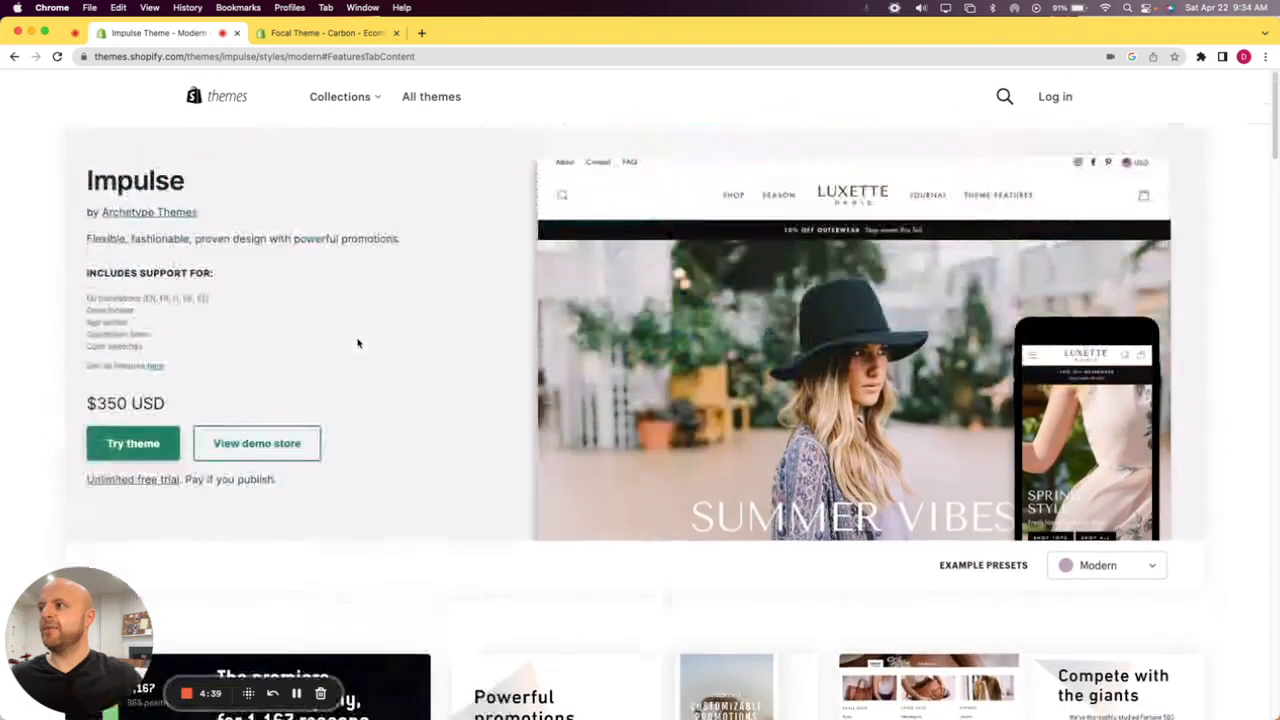
pyautogui.click(162, 363)
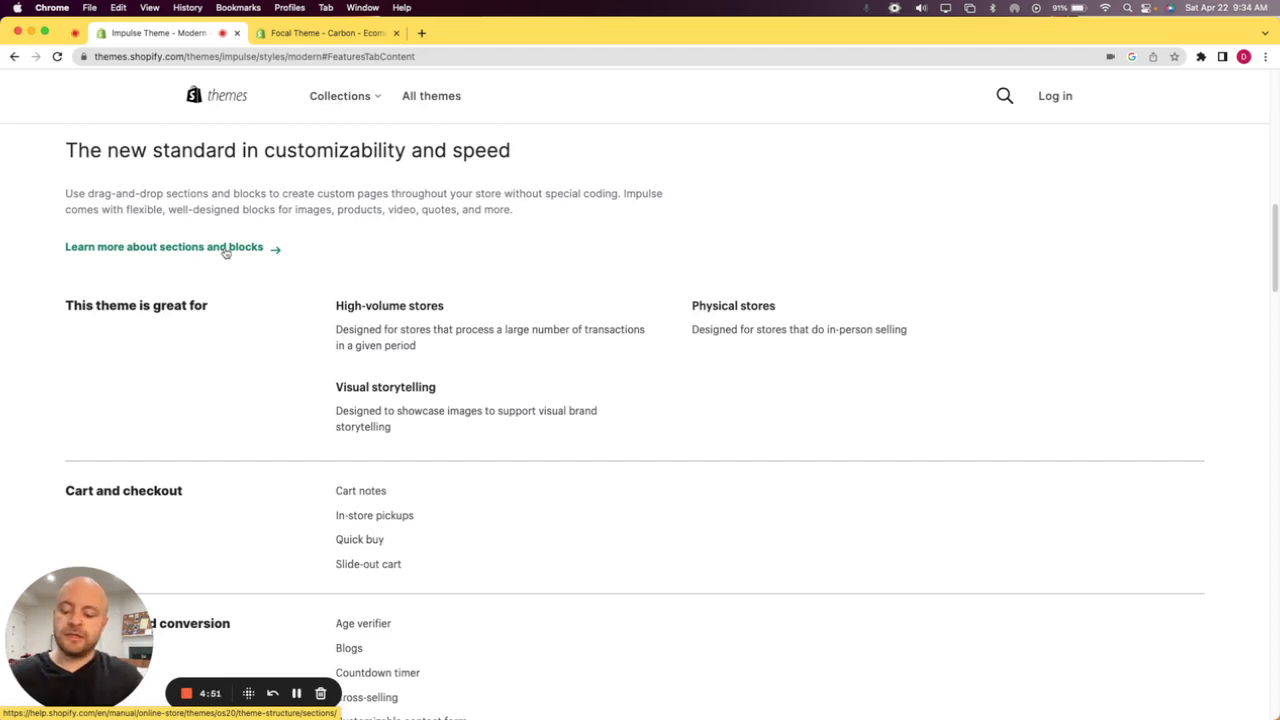
# Select the Impulse feature list text from Sticky header under Product discovery up to the first category.
pyautogui.scroll(-10, 312, 362)
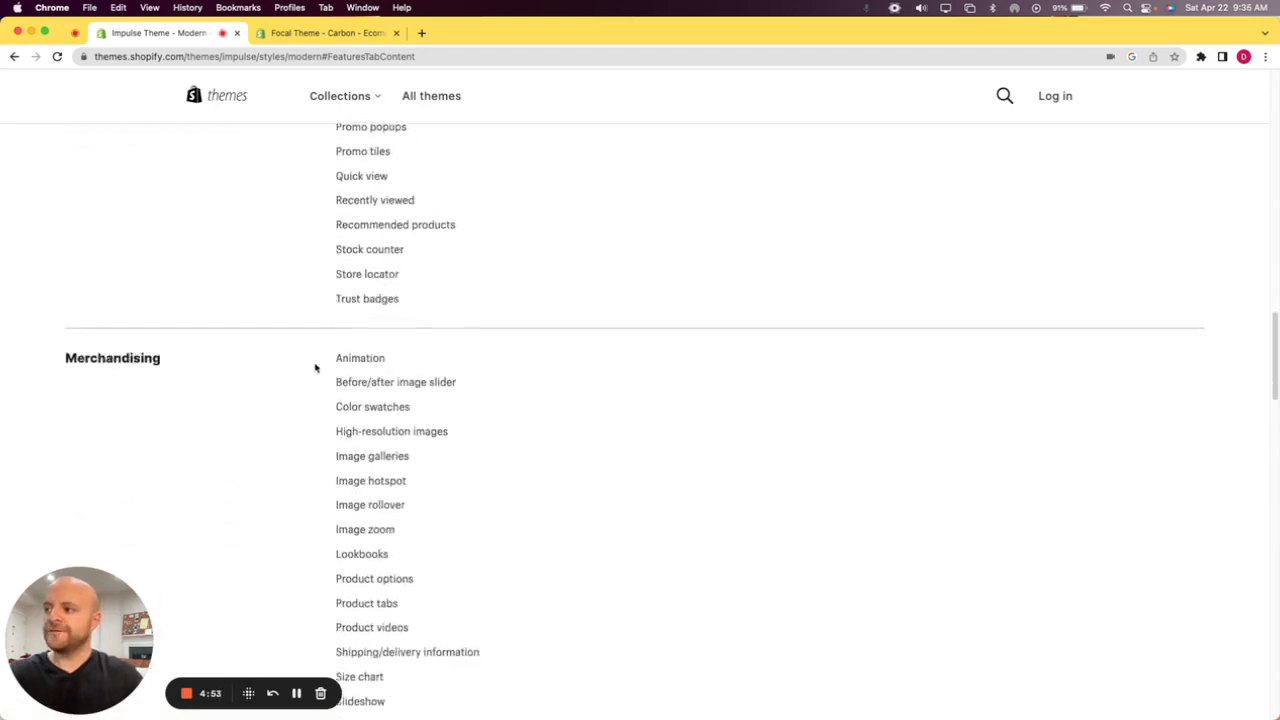
pyautogui.scroll(-5, 317, 370)
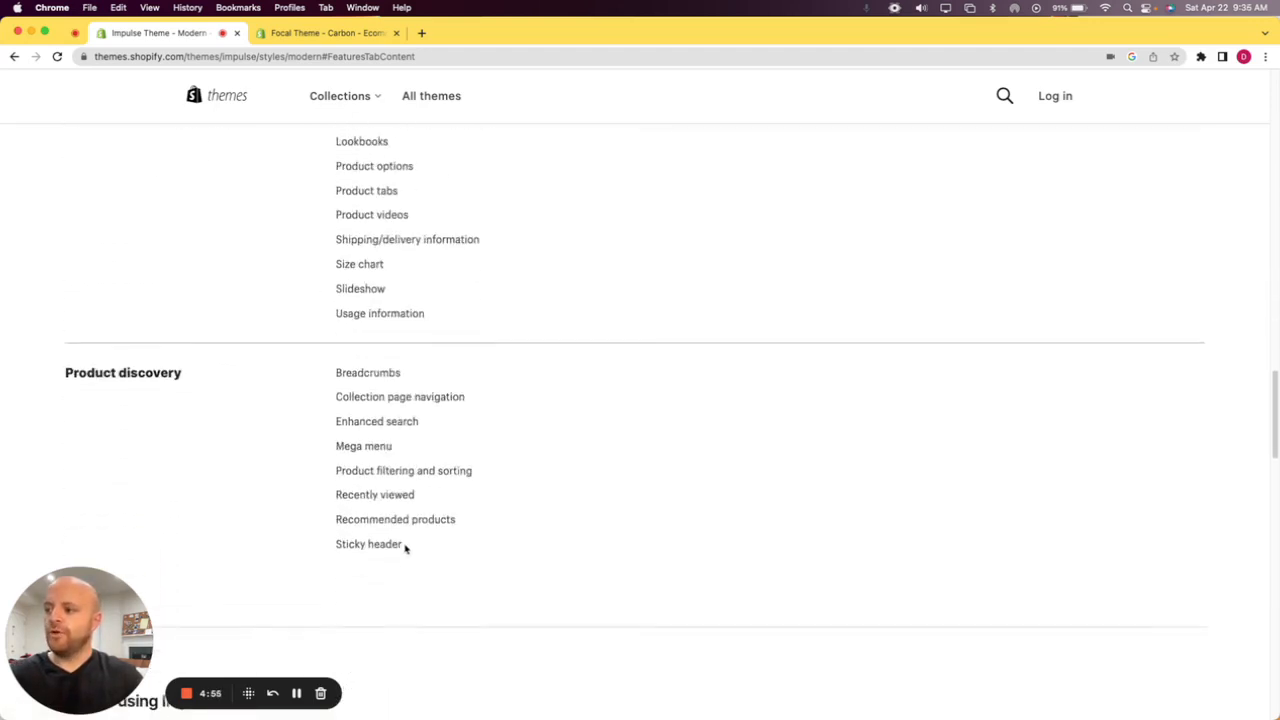
pyautogui.moveTo(394, 531); pyautogui.dragTo(68, 252)
pyautogui.press('super+c')
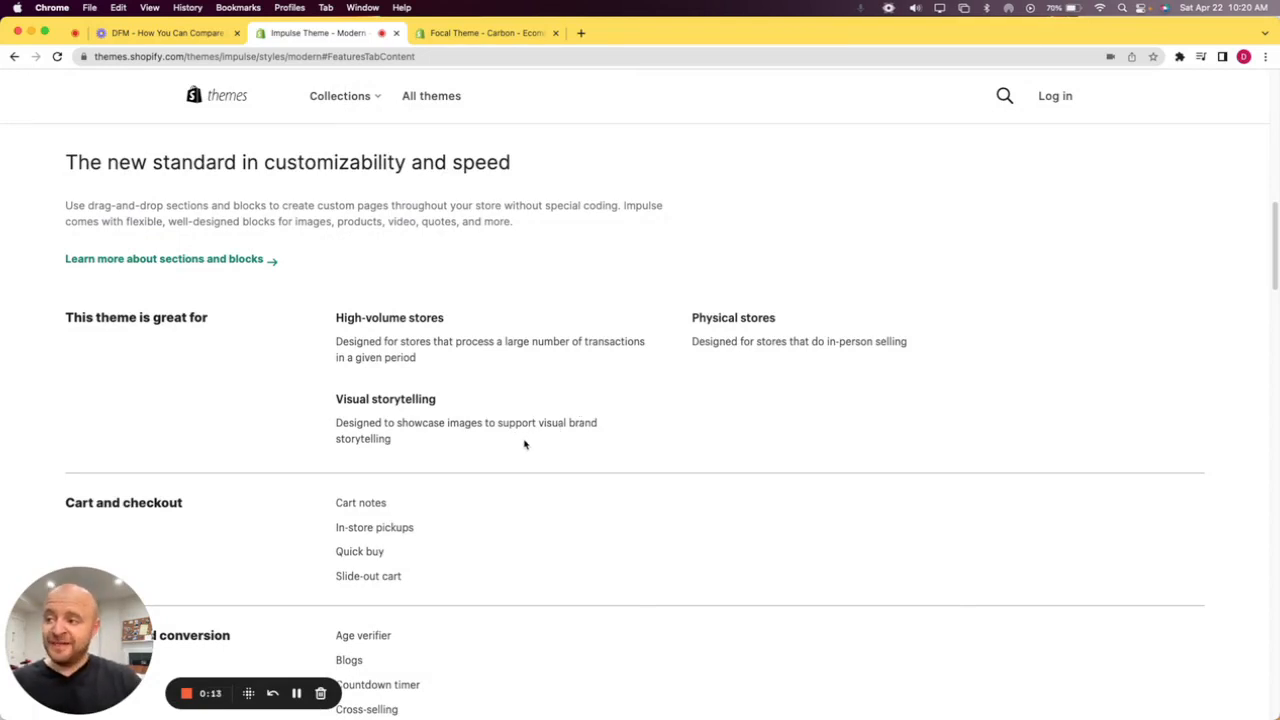
# Look through the Impulse page and select all feature text between This theme is great for and Sticky header.
pyautogui.scroll(-2, 524, 444)
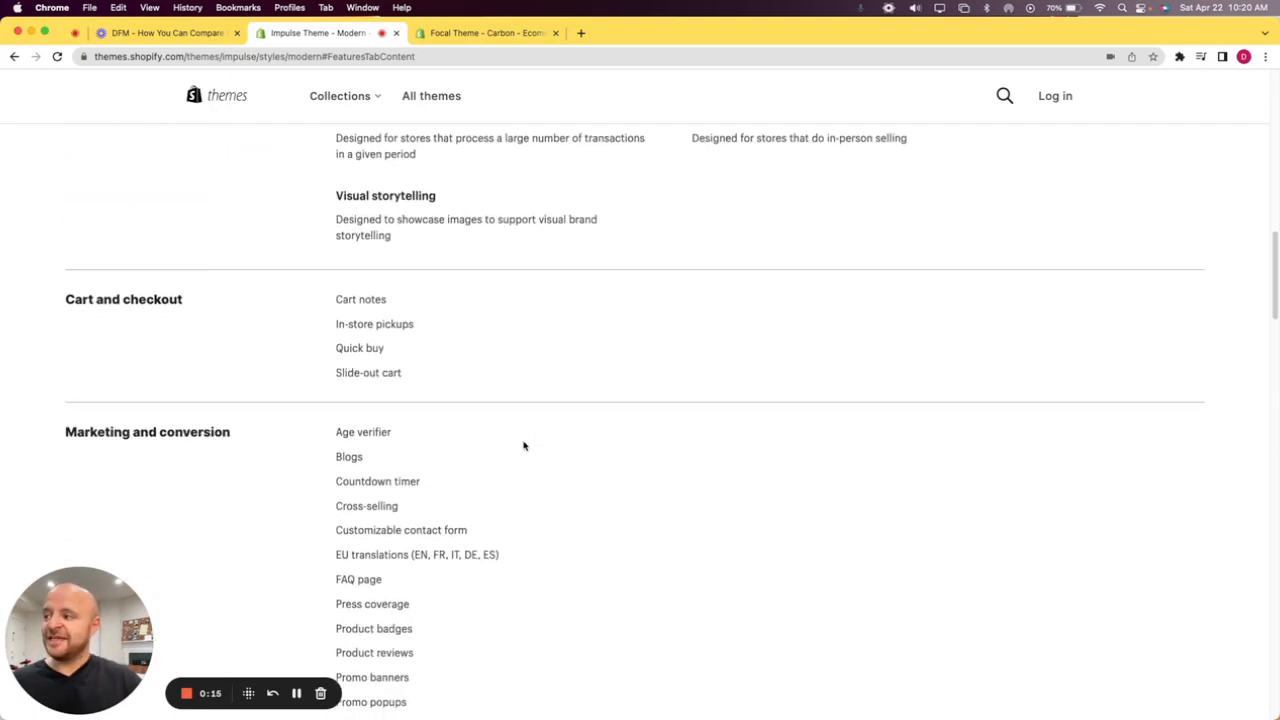
pyautogui.scroll(6, 523, 443)
pyautogui.scroll(-1, 523, 445)
pyautogui.scroll(6, 523, 443)
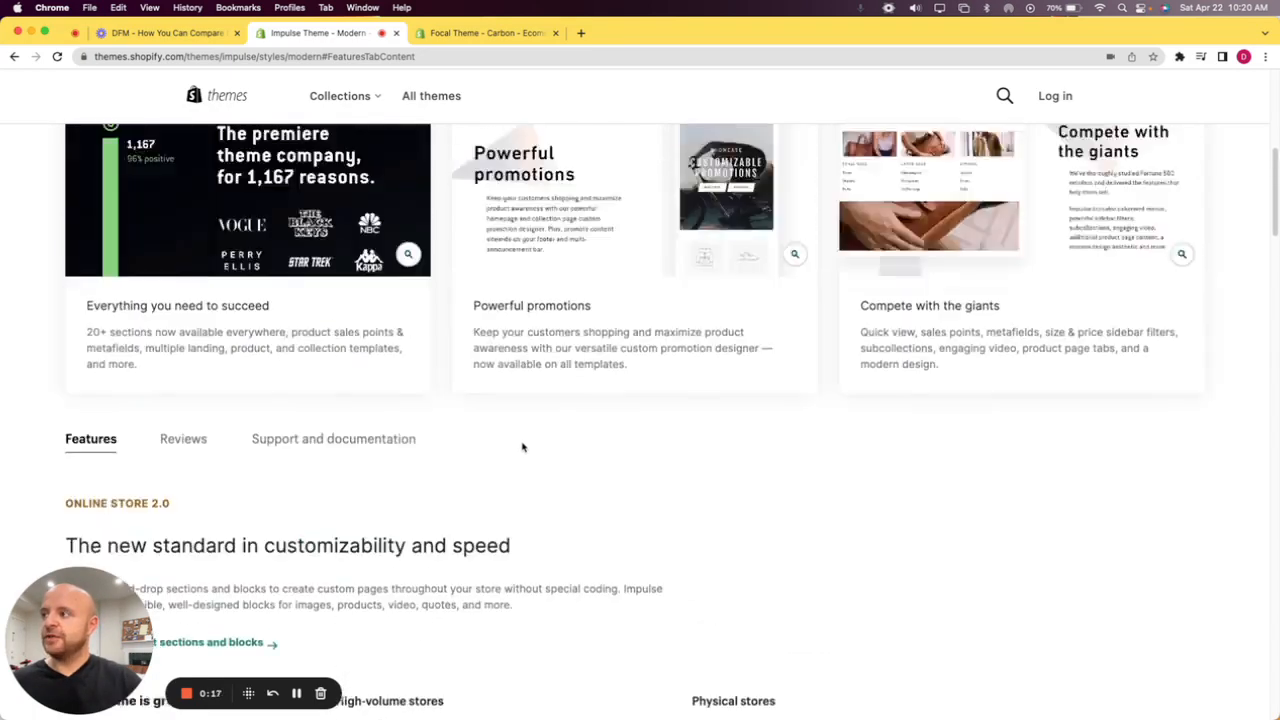
pyautogui.scroll(-7, 340, 489)
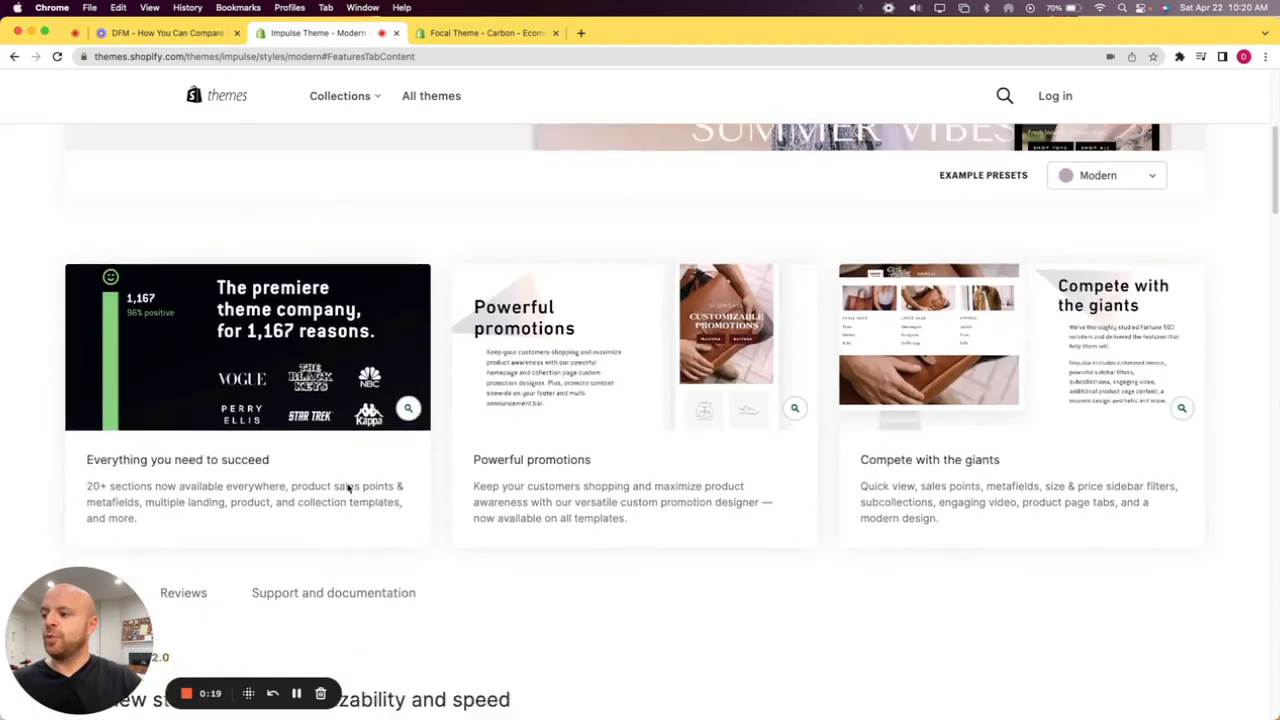
pyautogui.scroll(-10, 395, 487)
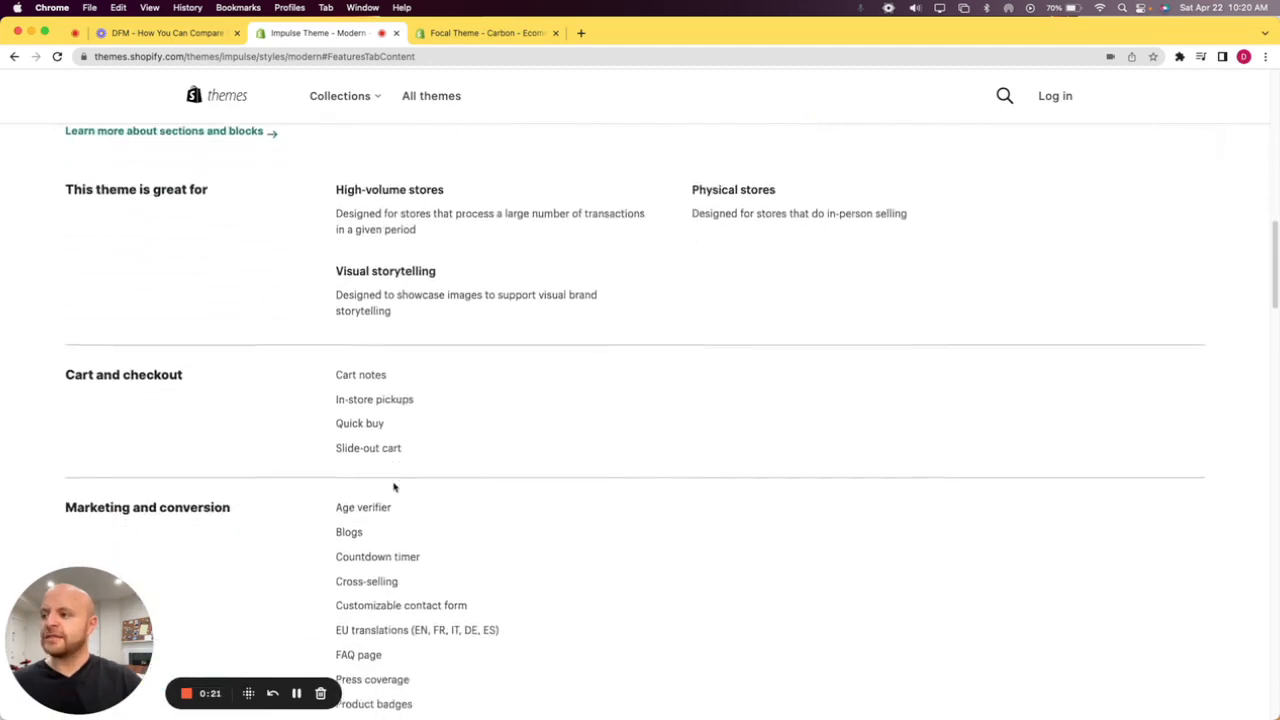
pyautogui.scroll(-5, 395, 489)
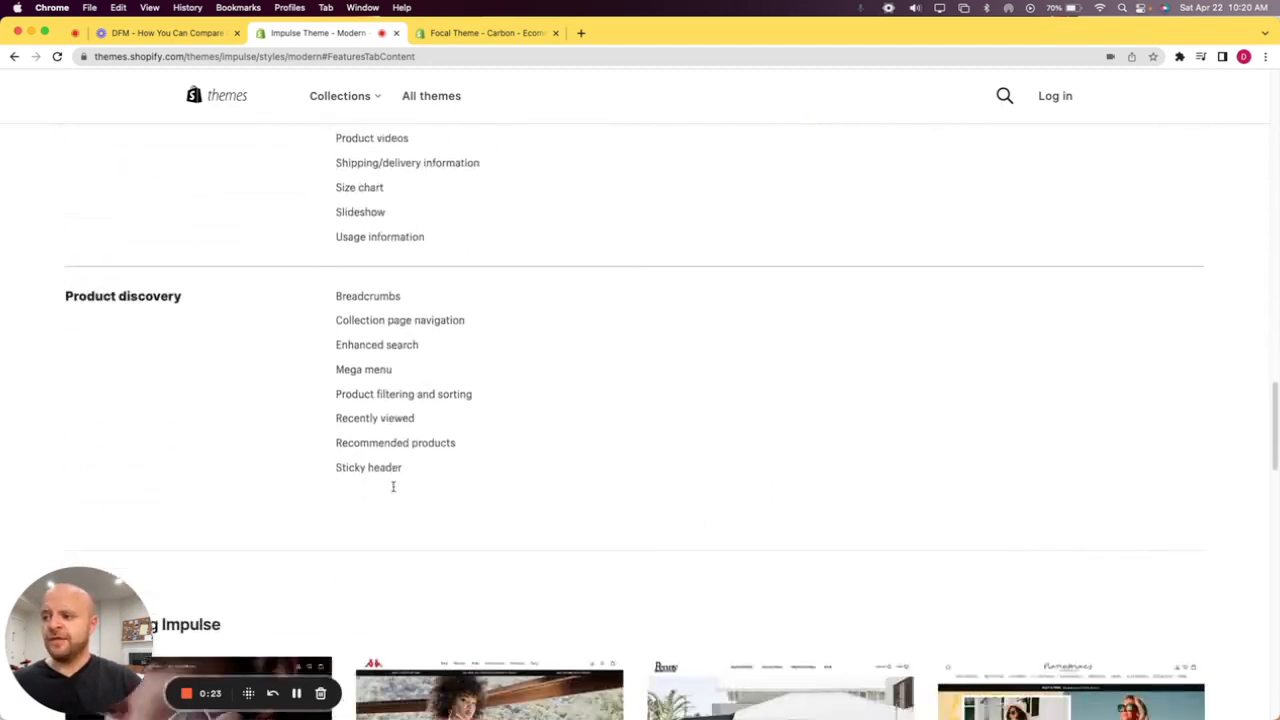
pyautogui.moveTo(409, 502); pyautogui.dragTo(130, 258)
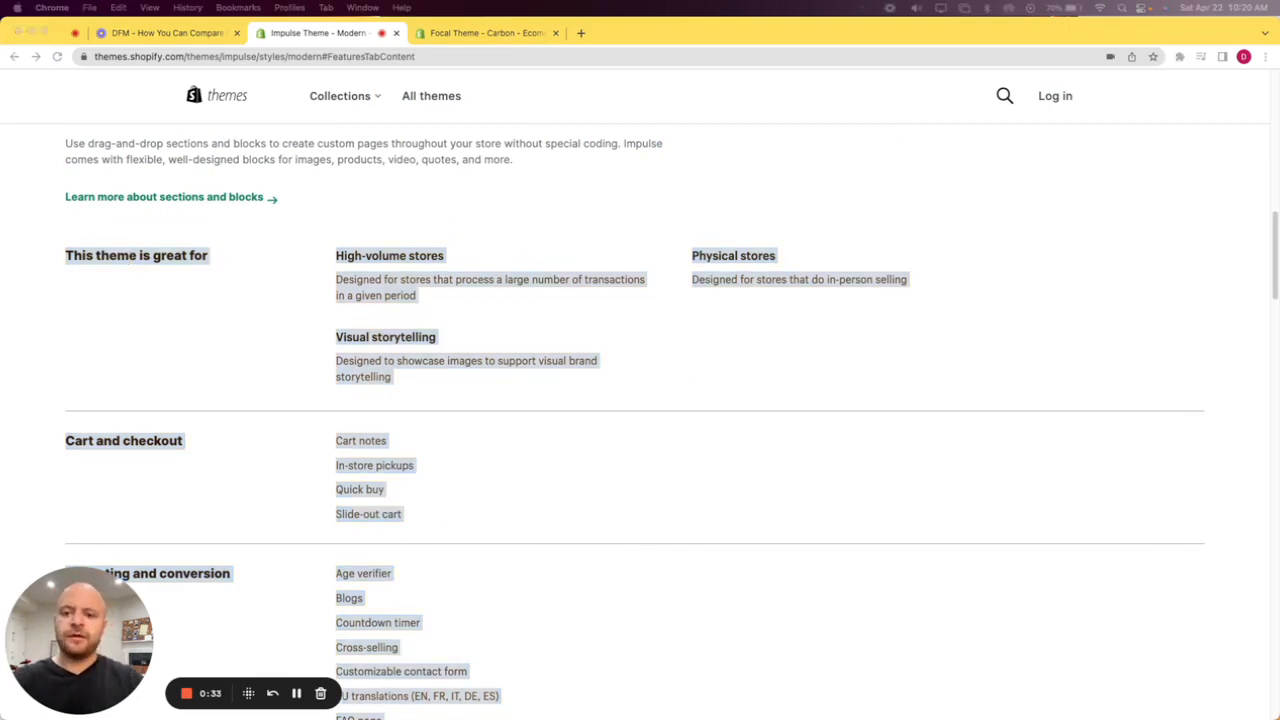
# Switch to the Excel workbook and paste the Impulse feature list at A1 of Sheet1, fitting column A to the text.
pyautogui.moveTo(1279, 262); pyautogui.dragTo(798, 128)
pyautogui.doubleClick(808, 127)
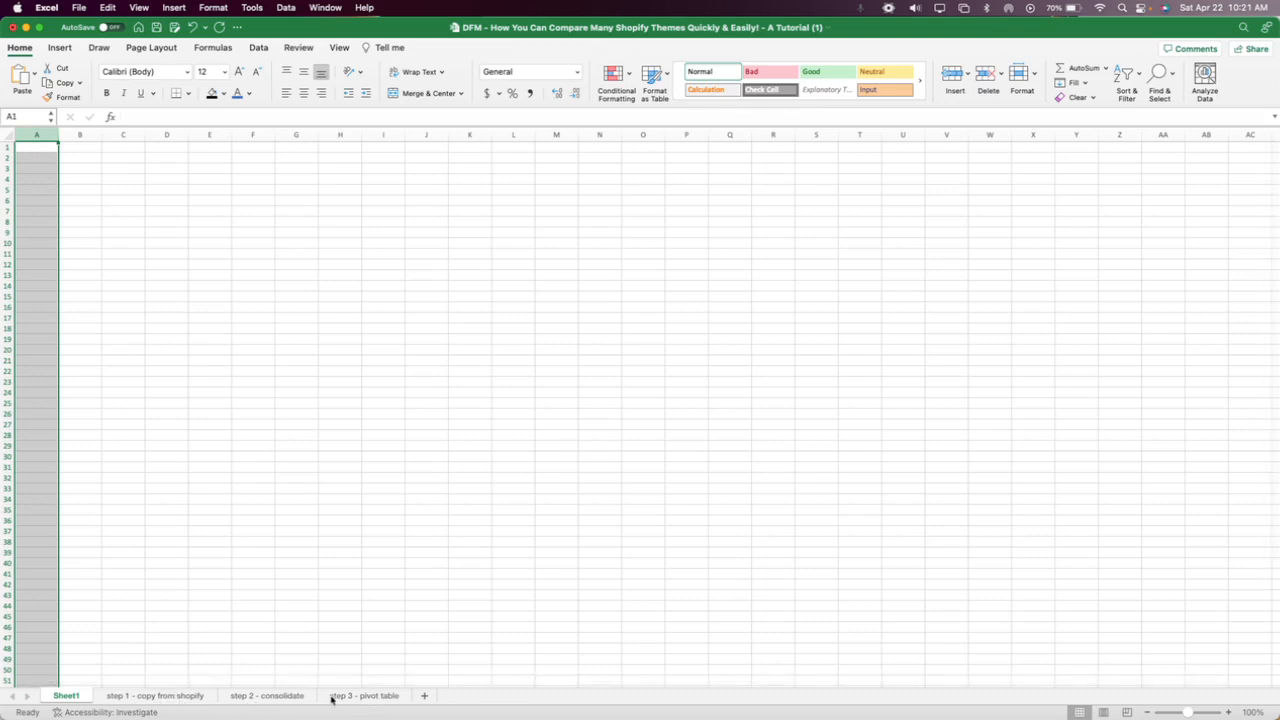
pyautogui.click(38, 147)
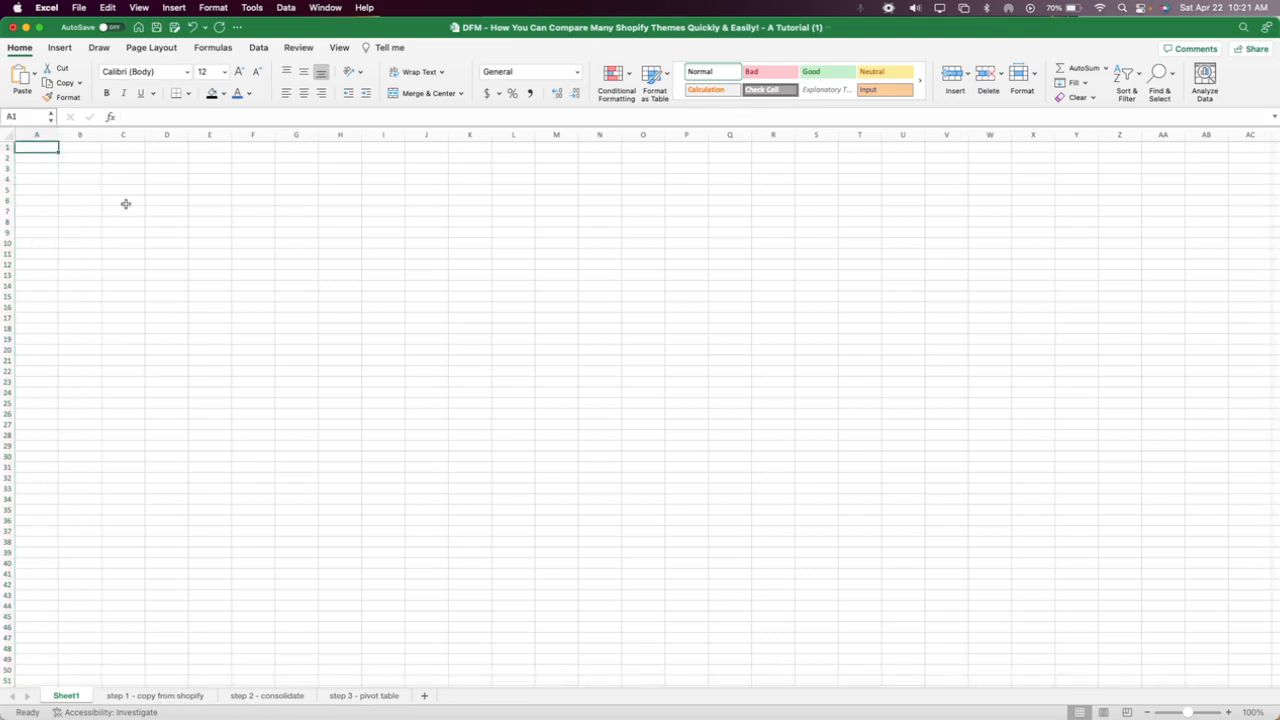
pyautogui.press('super+v')
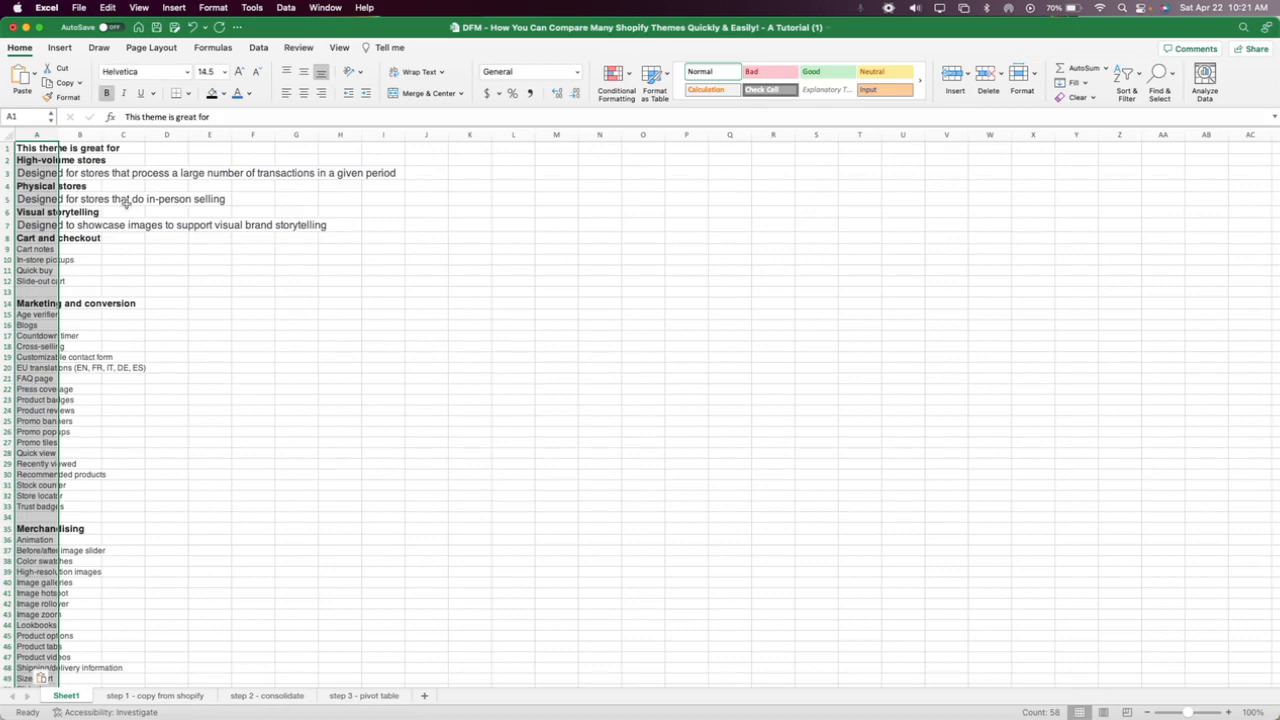
pyautogui.moveTo(55, 133); pyautogui.dragTo(55, 133)
pyautogui.doubleClick(55, 133)
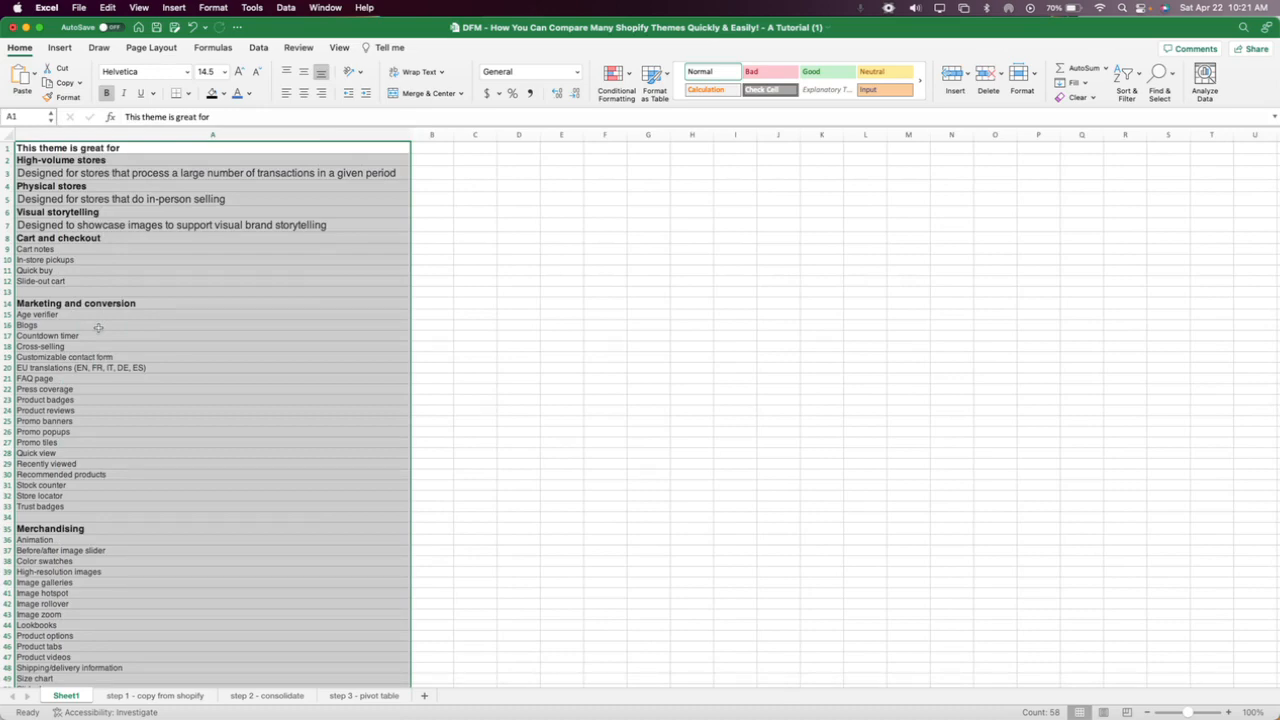
pyautogui.click(537, 226)
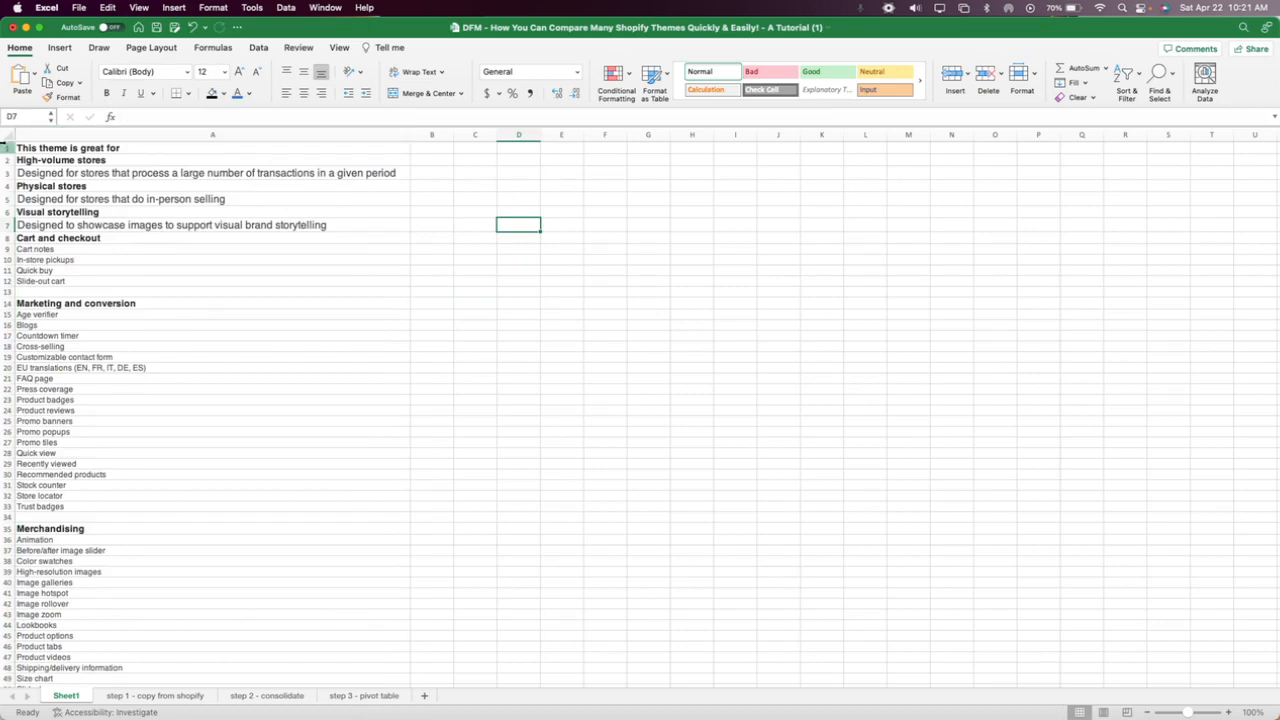
# Insert a new first row above the pasted list and enter "Impulse theme" in A1.
pyautogui.click(7, 148)
pyautogui.rightClick(56, 150)
pyautogui.click(88, 220)
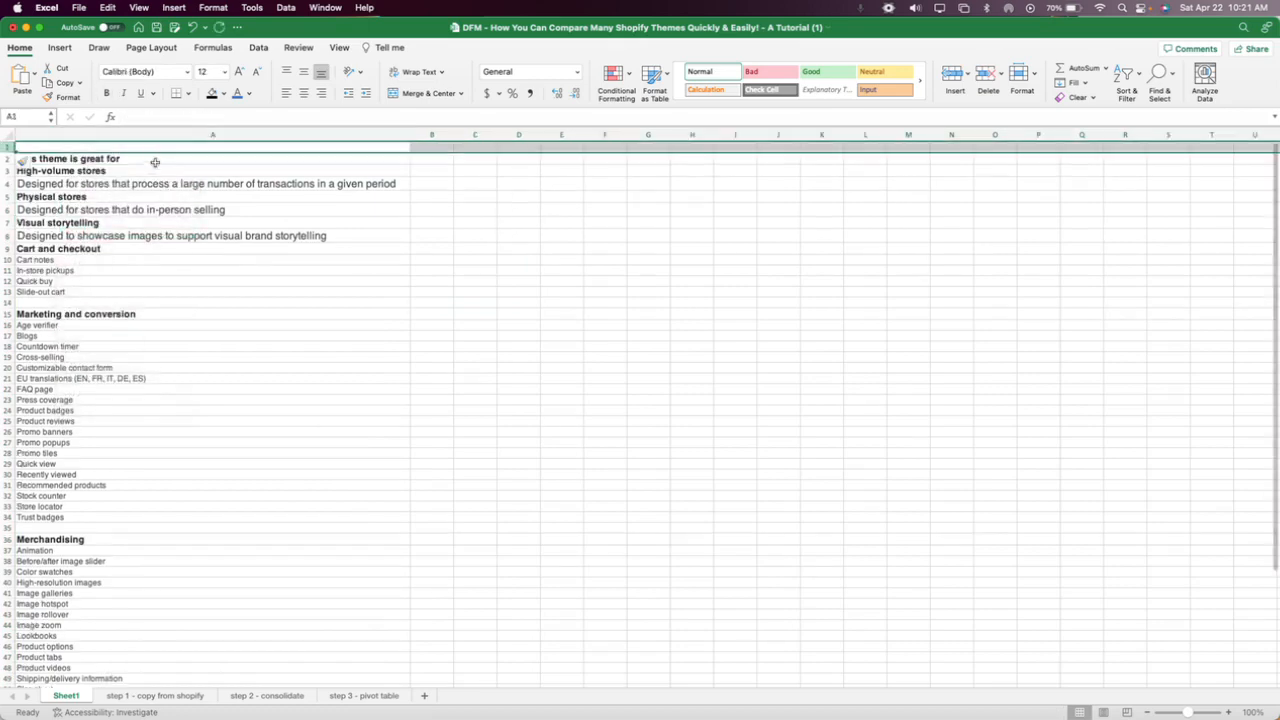
pyautogui.click(150, 149)
pyautogui.write('li')
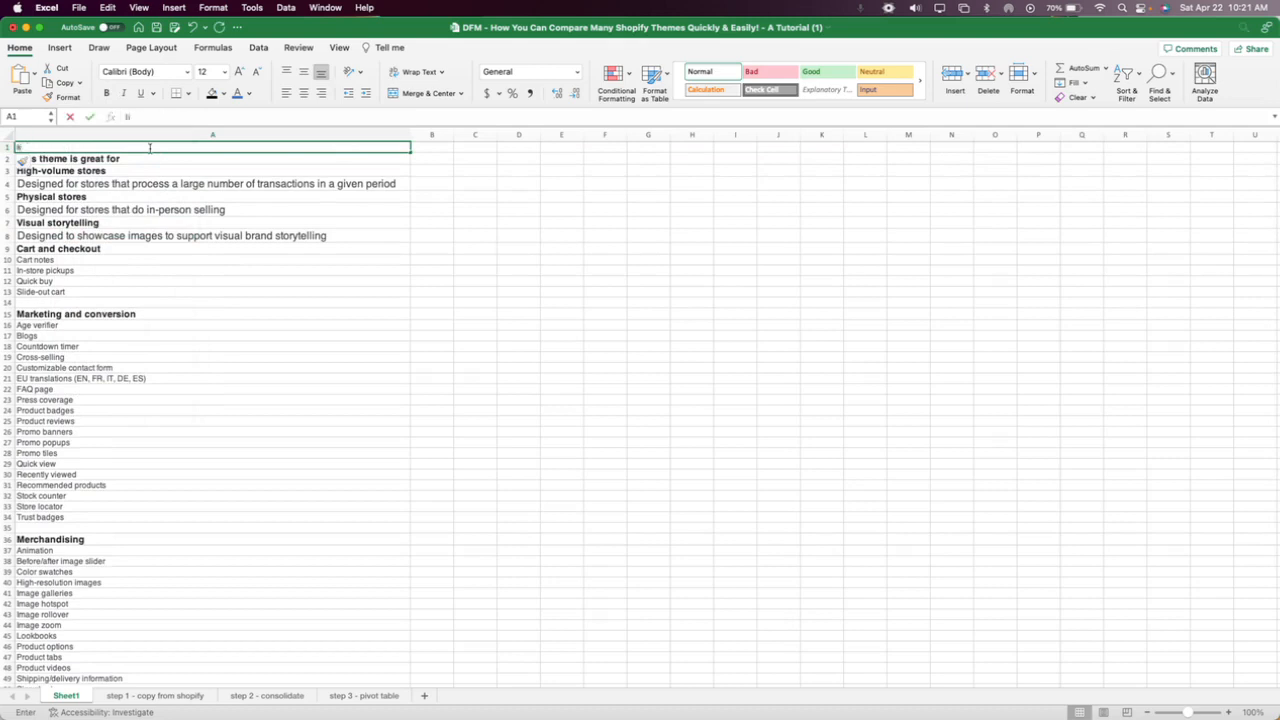
pyautogui.write('mpu')
pyautogui.press('BackSpace')
pyautogui.press('BackSpace')
pyautogui.press('BackSpace')
pyautogui.press('BackSpace')
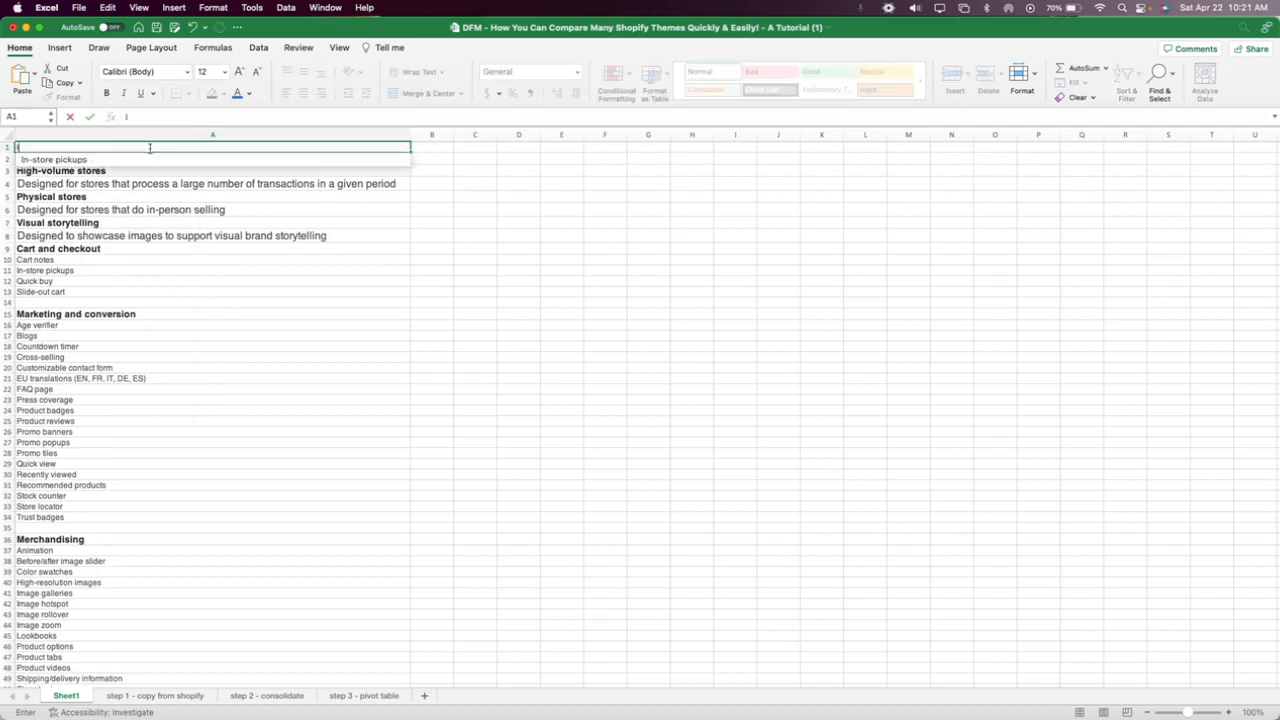
pyautogui.write('mpulse theme')
pyautogui.press('Return')
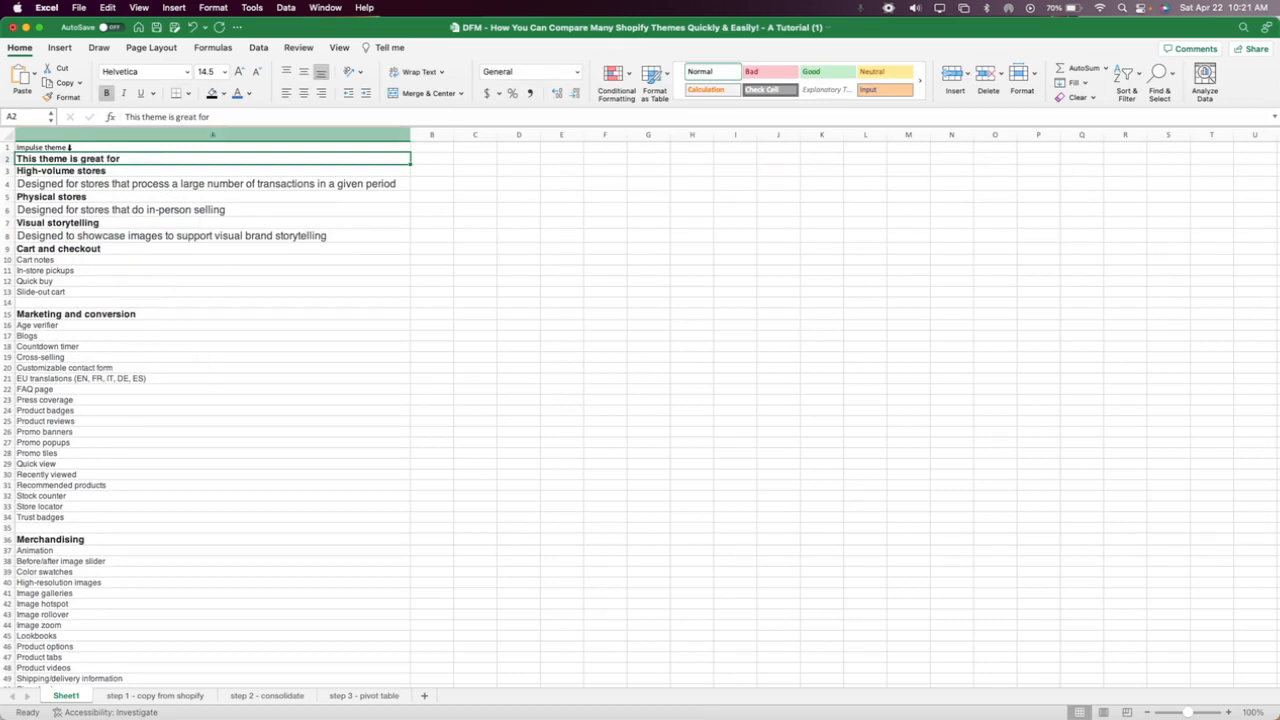
# Review the first Impulse entries in Sheet1, and check the Focal, Boost and Impulse headings on the "step 1 - copy from shopify" sheet.
pyautogui.moveTo(69, 147); pyautogui.dragTo(78, 292)
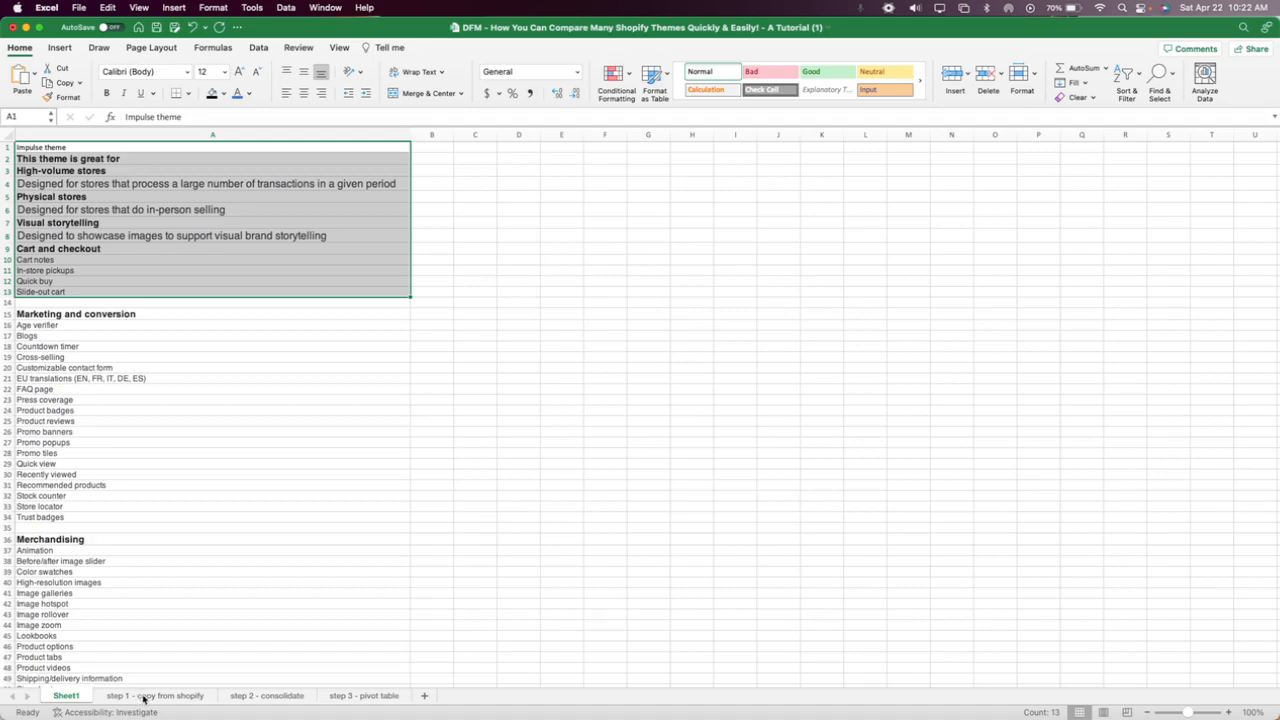
pyautogui.click(143, 696)
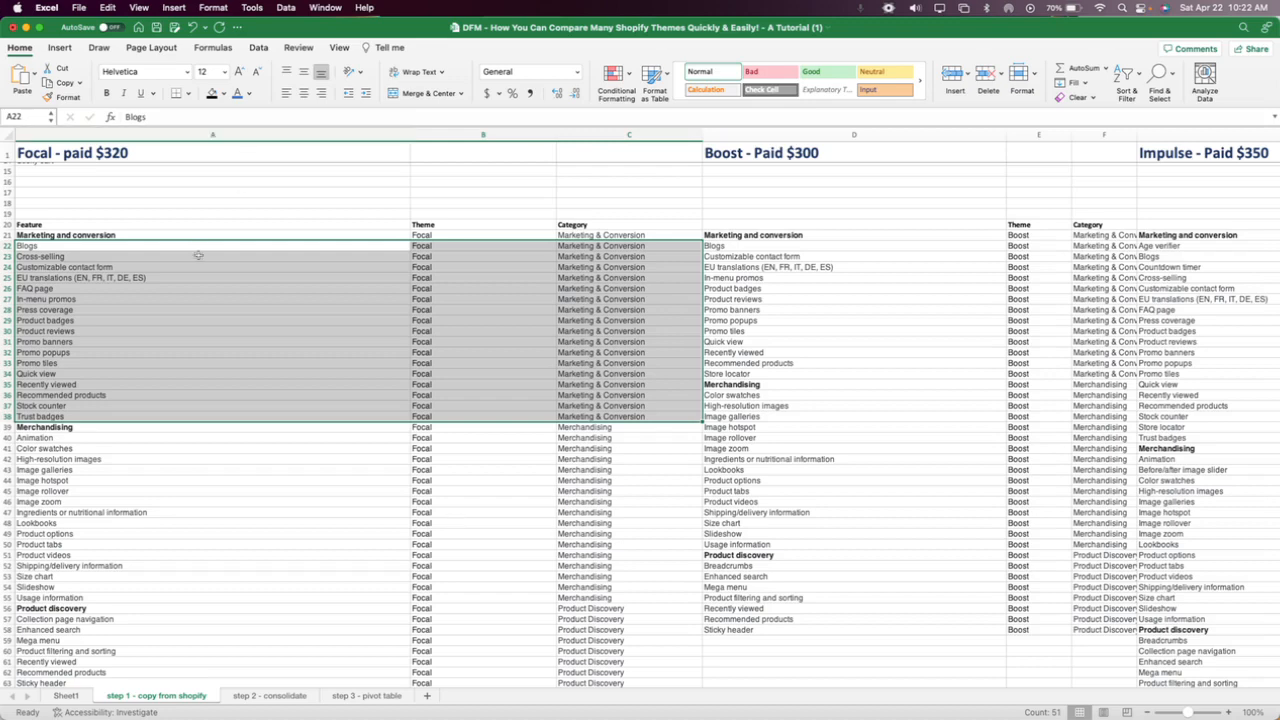
pyautogui.scroll(5, 198, 256)
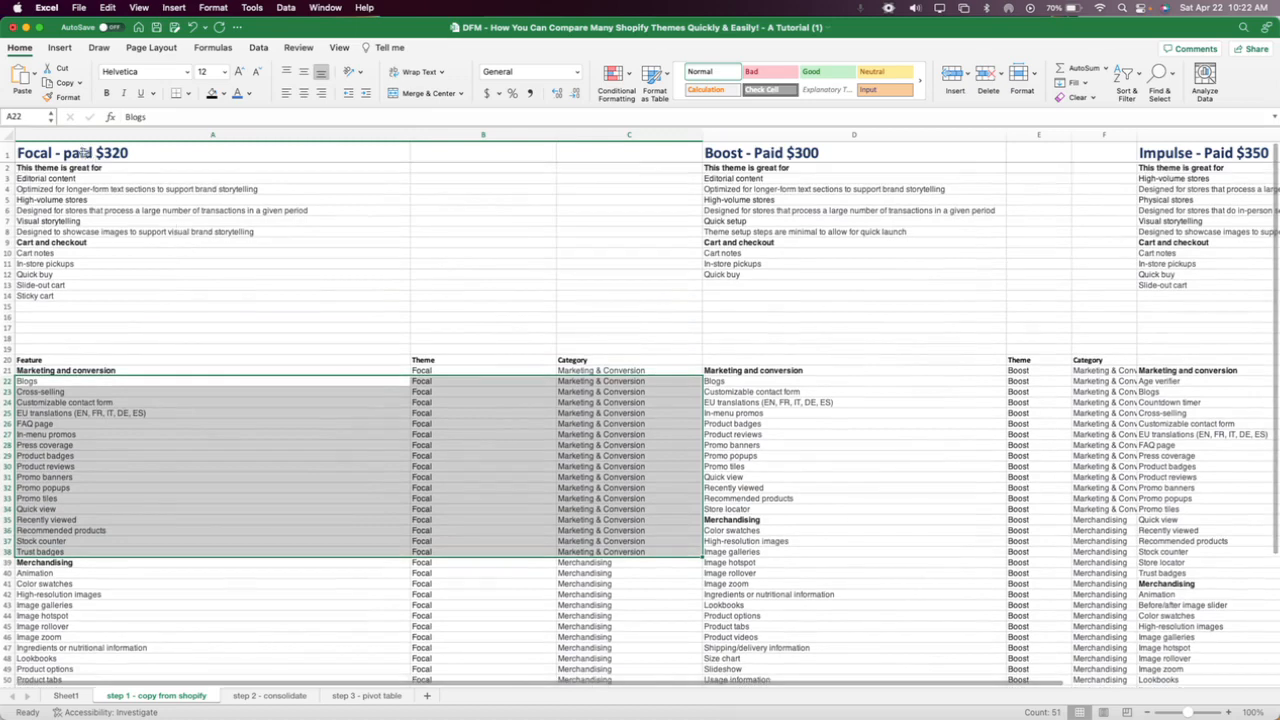
pyautogui.click(85, 152)
pyautogui.click(772, 155)
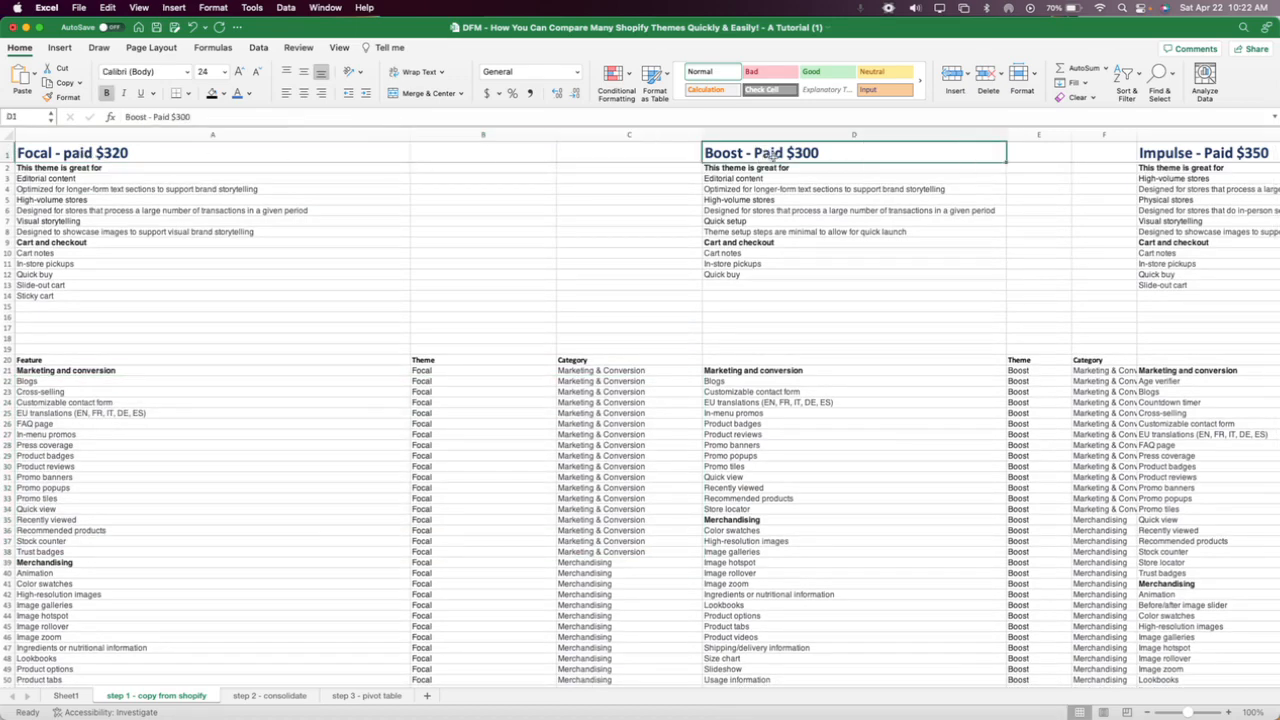
pyautogui.click(1205, 155)
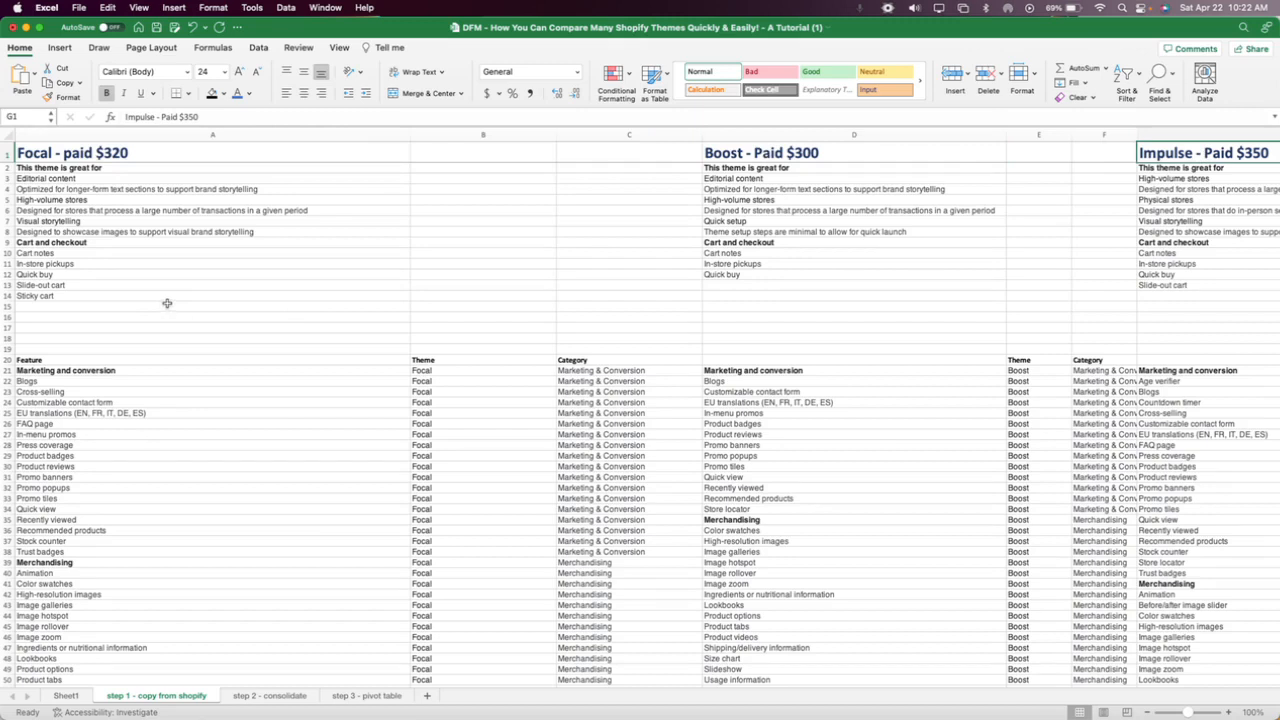
# Examine the category headings in the Focal list and highlight rows 2 to 14 covering theme suitability and cart features.
pyautogui.click(84, 373)
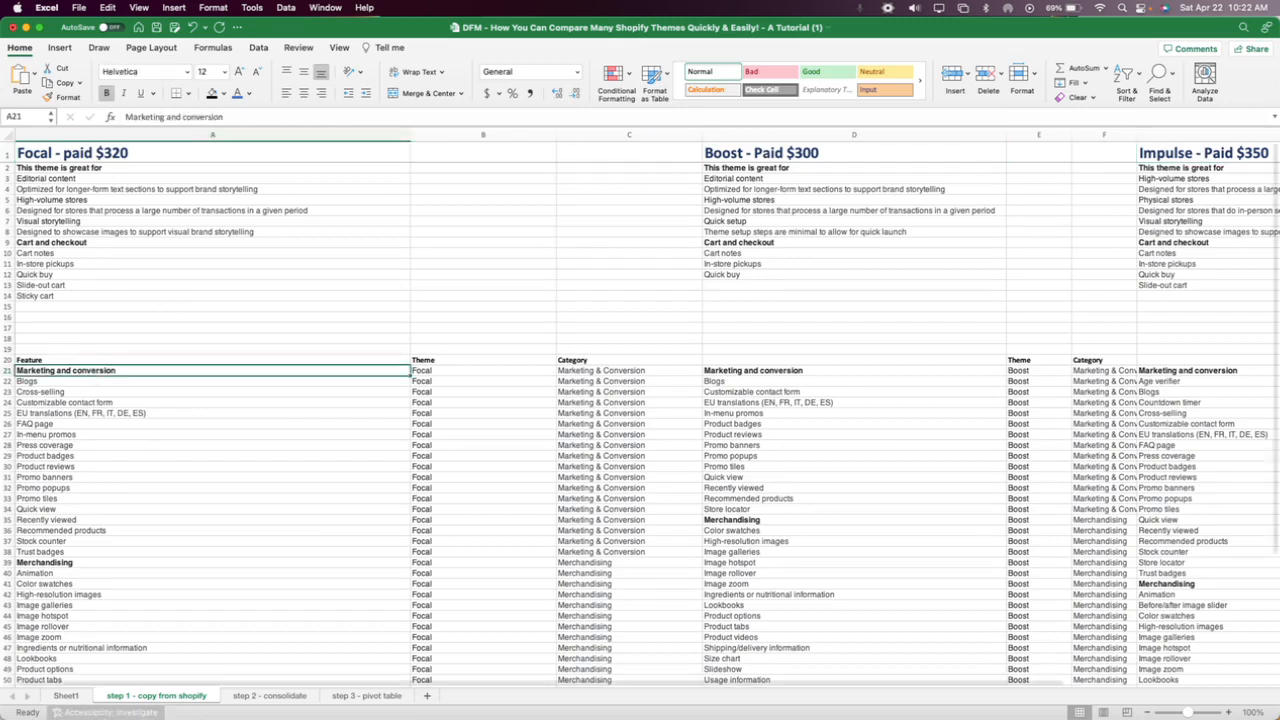
pyautogui.click(76, 564)
pyautogui.click(62, 242)
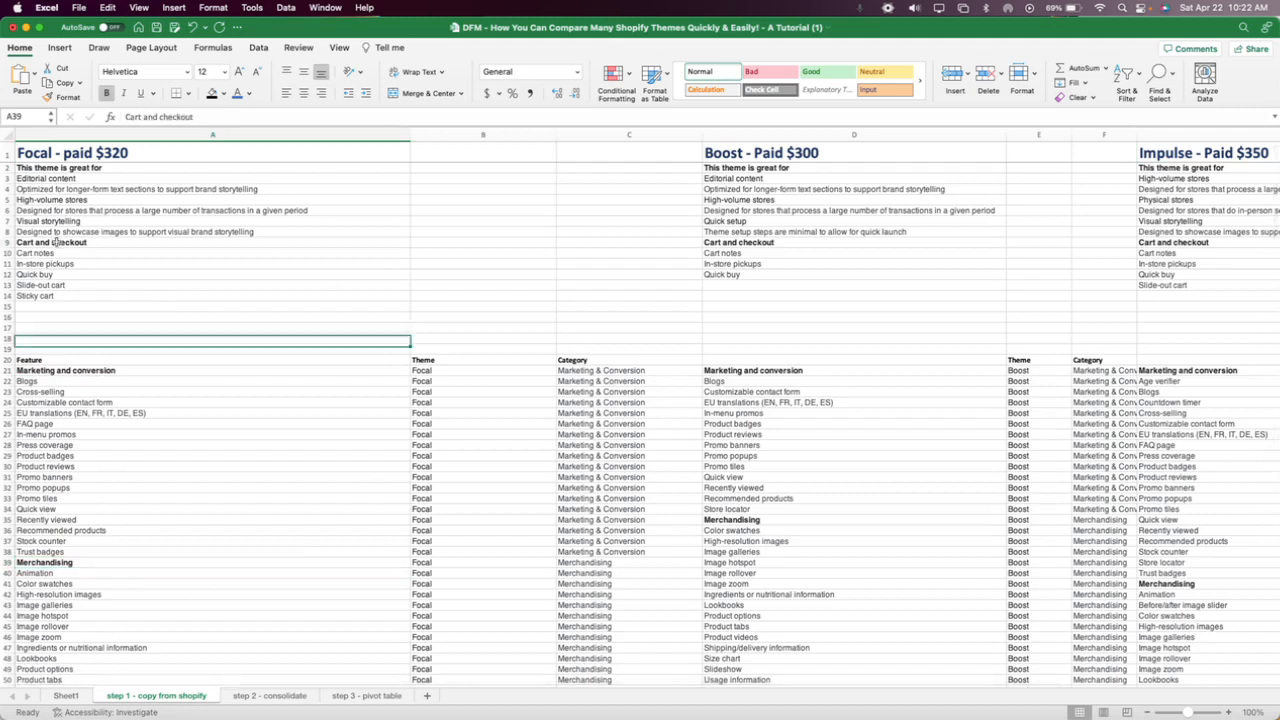
pyautogui.click(112, 168)
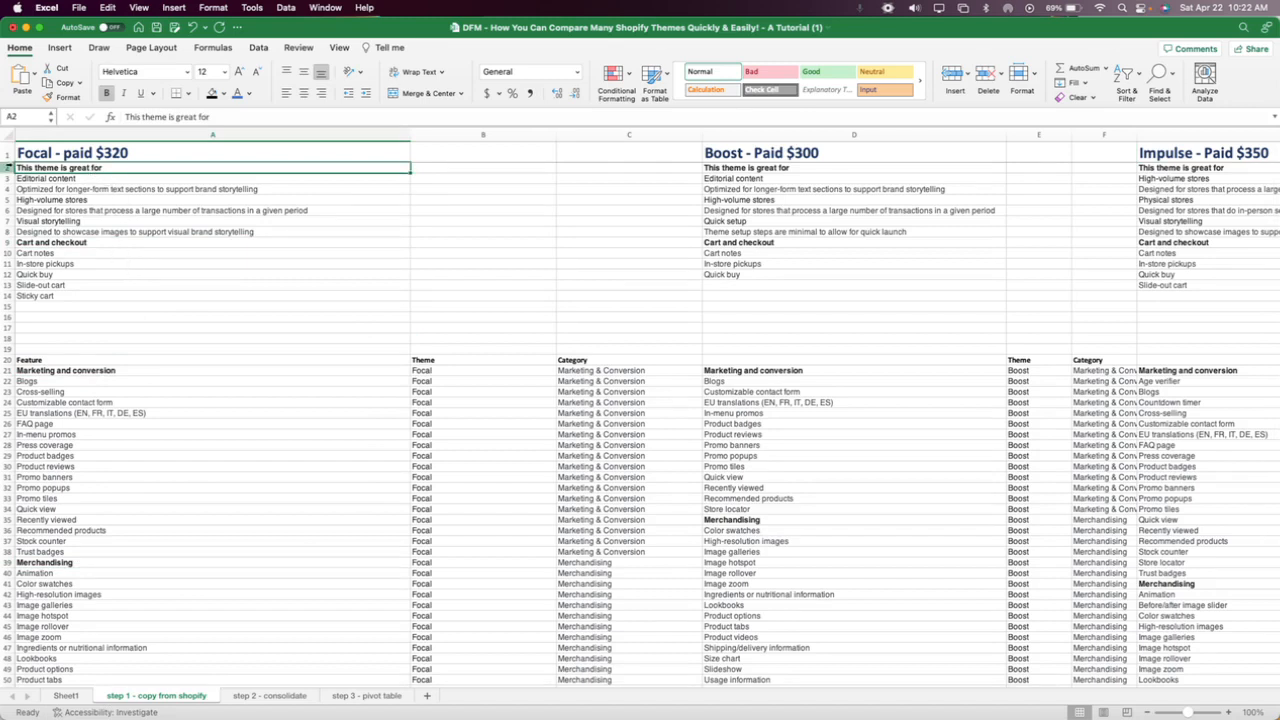
pyautogui.moveTo(7, 167); pyautogui.dragTo(10, 297)
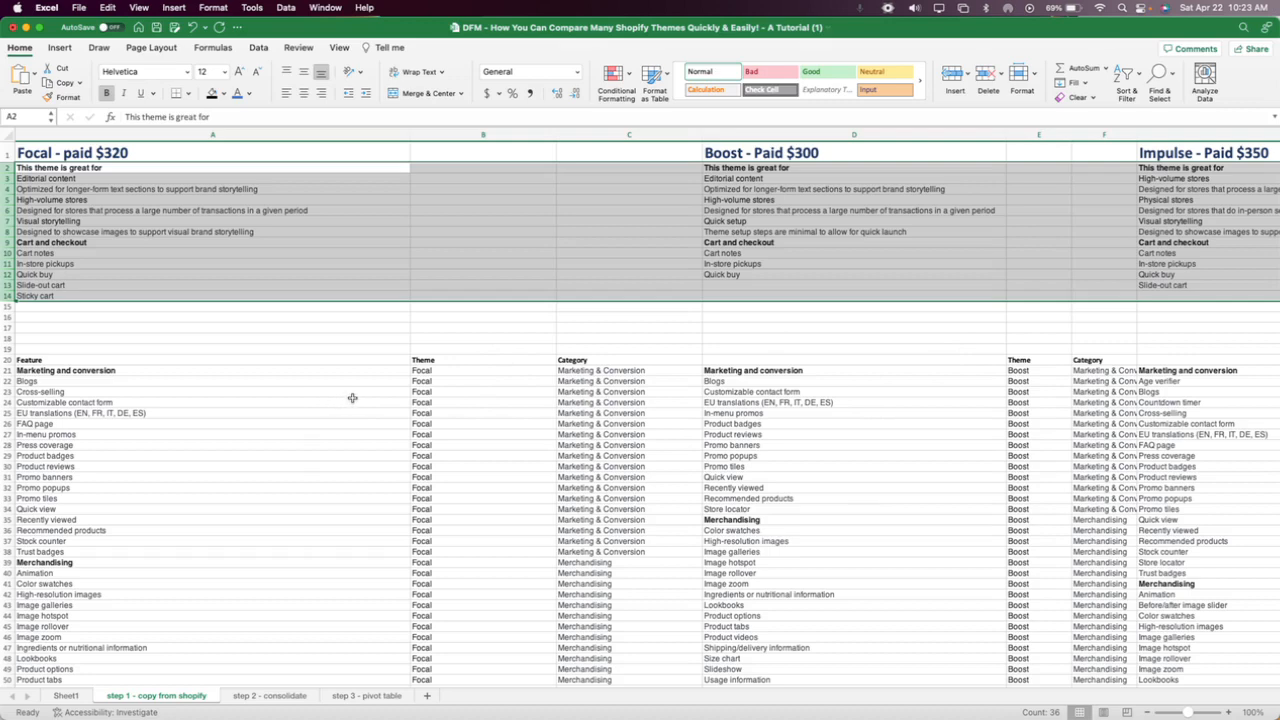
pyautogui.scroll(-5, 352, 398)
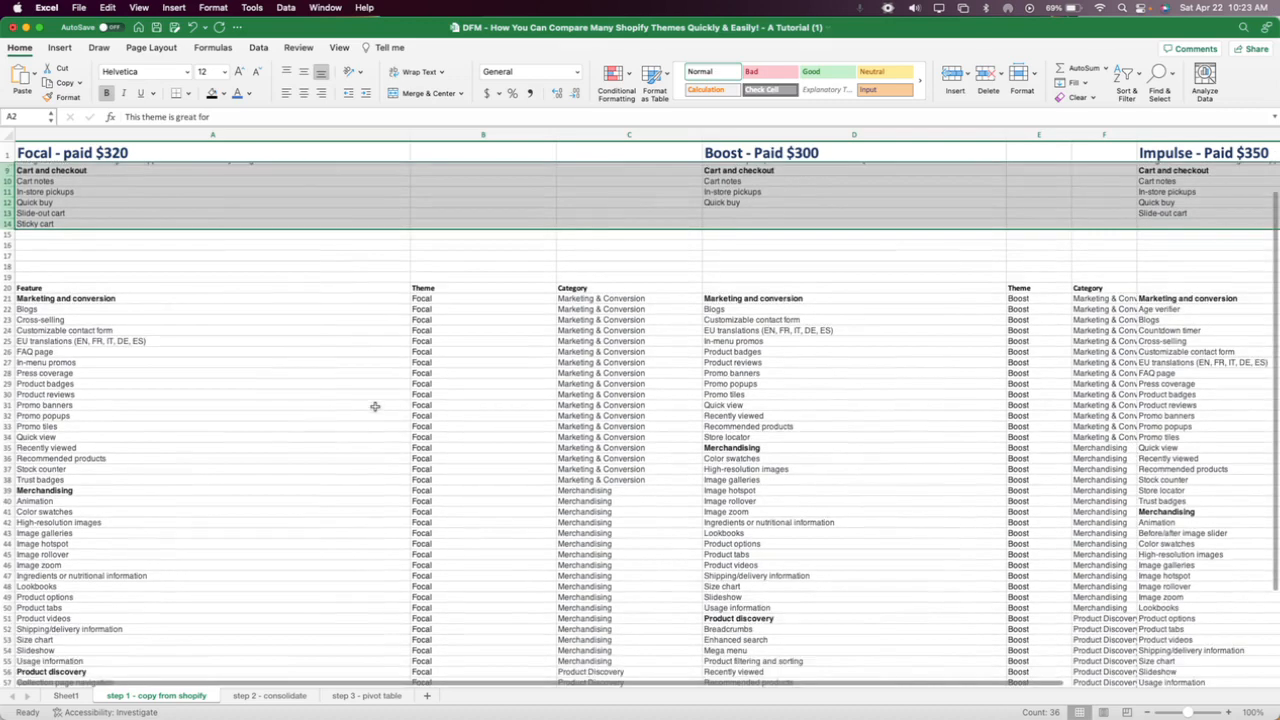
pyautogui.scroll(5, 375, 406)
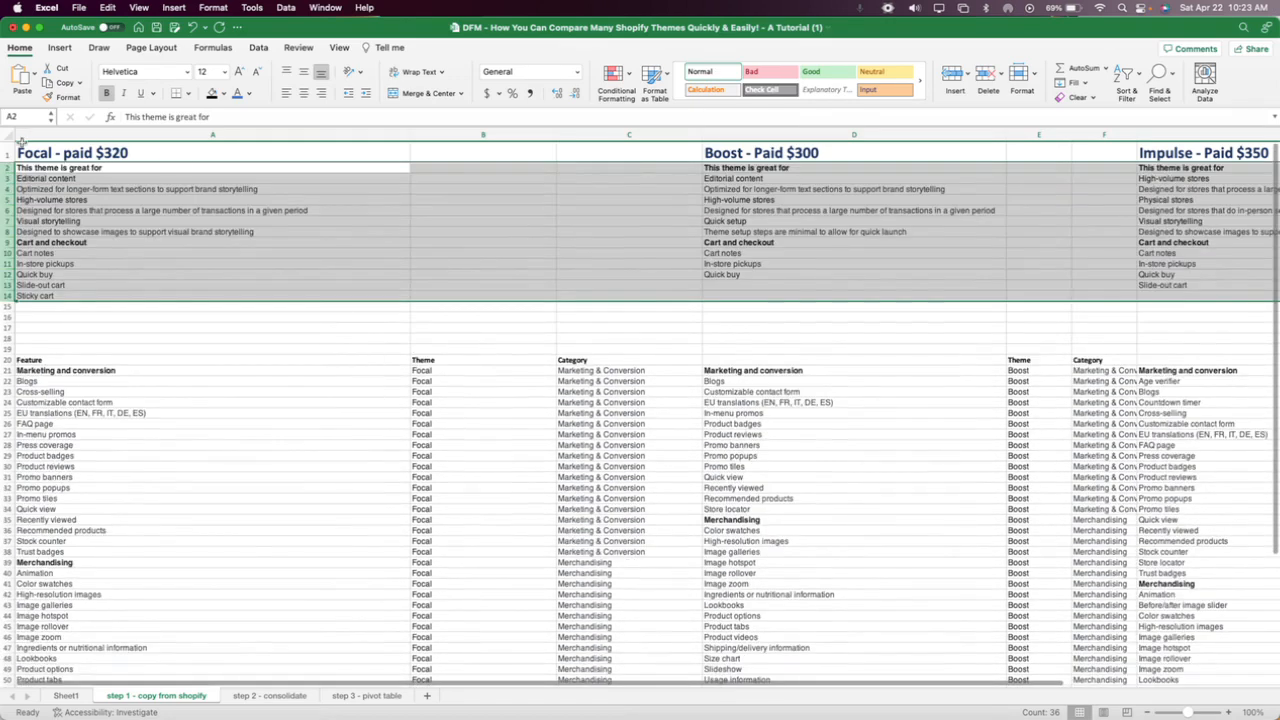
# Freeze the top row holding the theme names and prices, and check that it holds while scrolling.
pyautogui.click(8, 152)
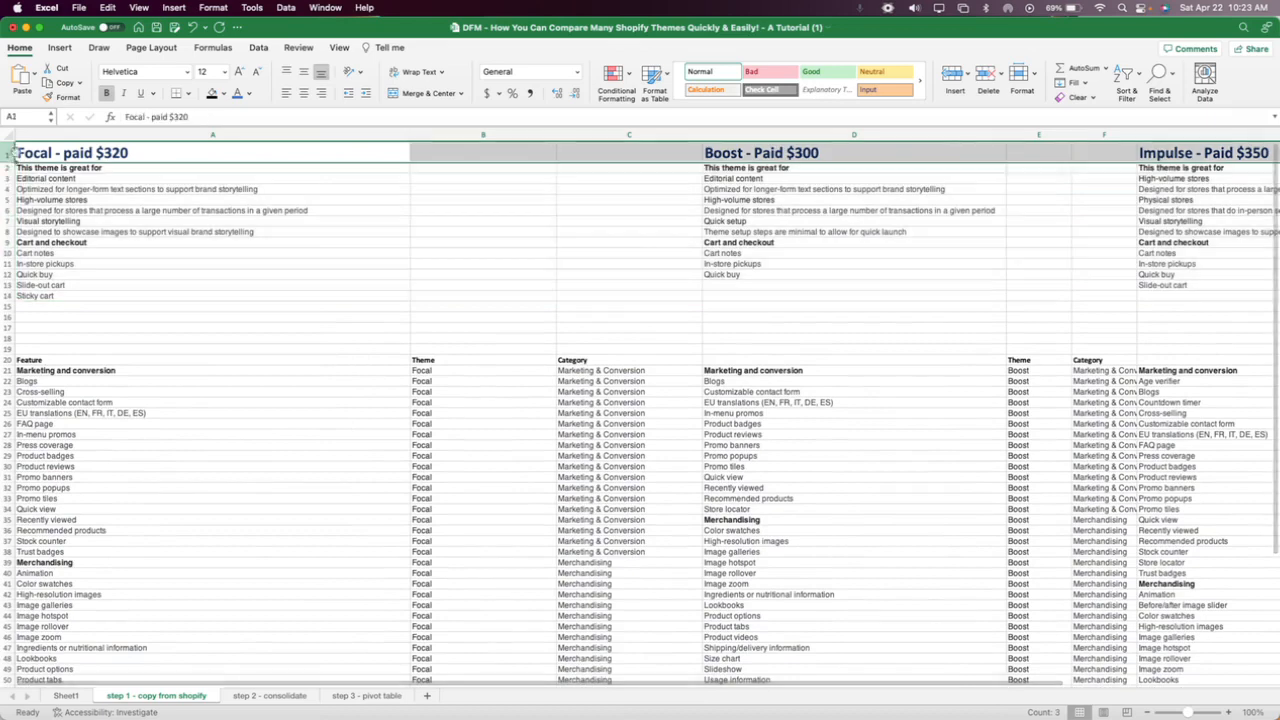
pyautogui.click(341, 48)
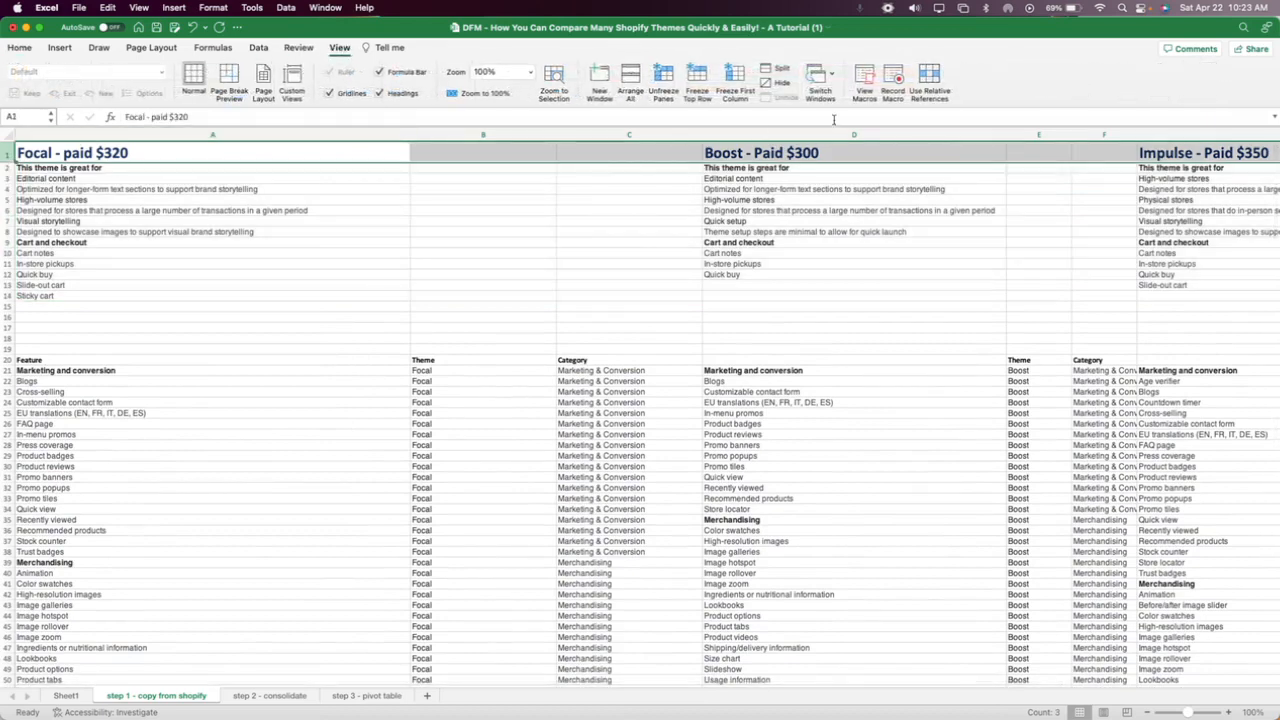
pyautogui.click(697, 78)
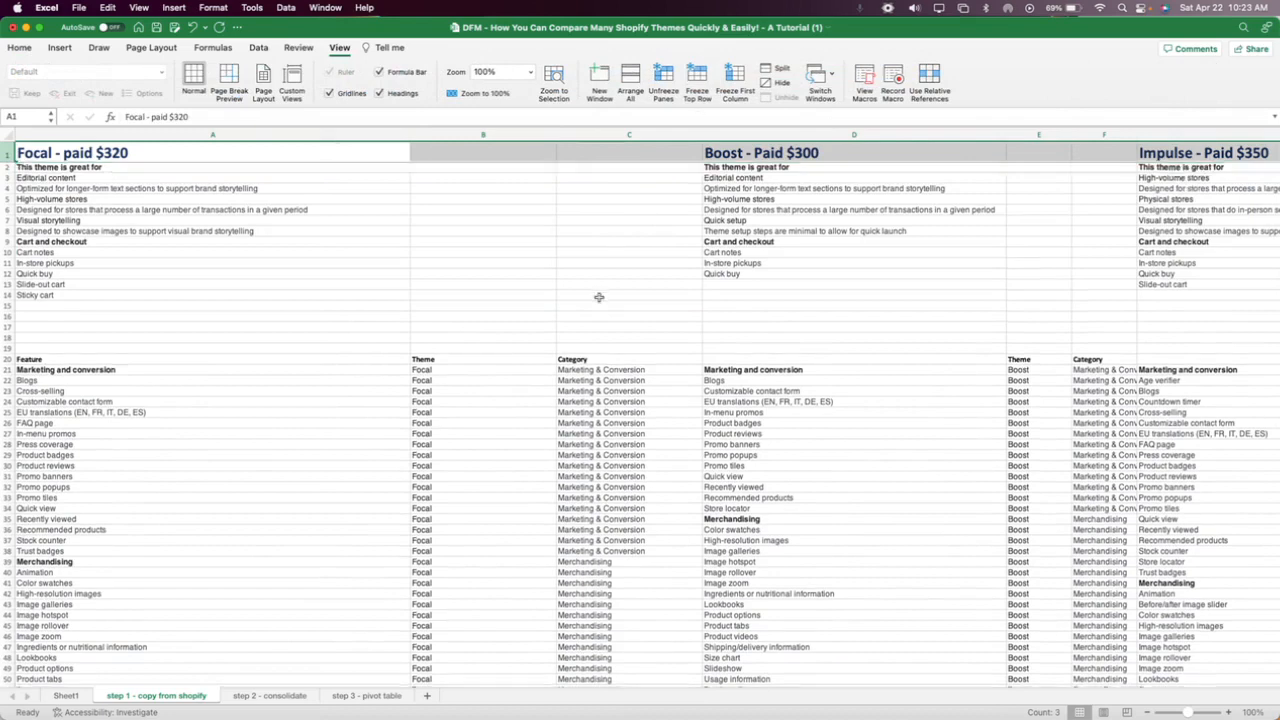
pyautogui.scroll(-5, 600, 300)
pyautogui.scroll(-2, 598, 300)
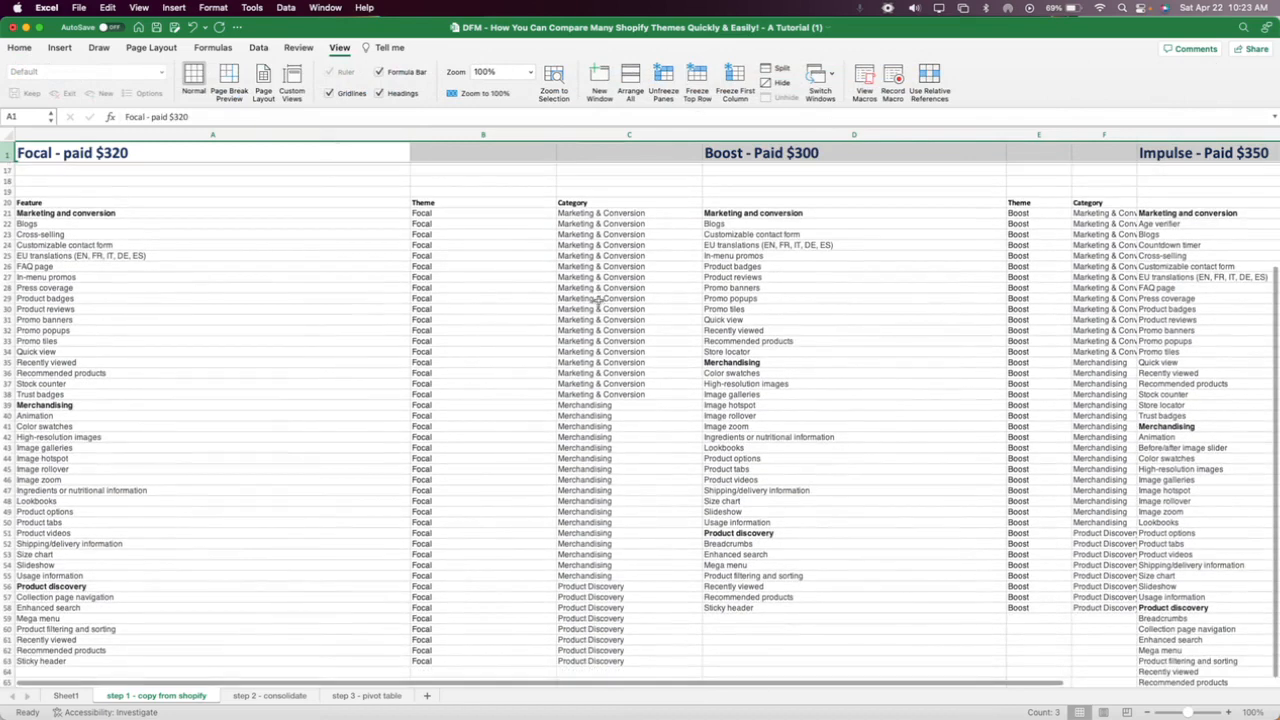
# Examine the Focal features by category in column A and compare their layout with the raw Impulse list in Sheet1.
pyautogui.click(497, 277)
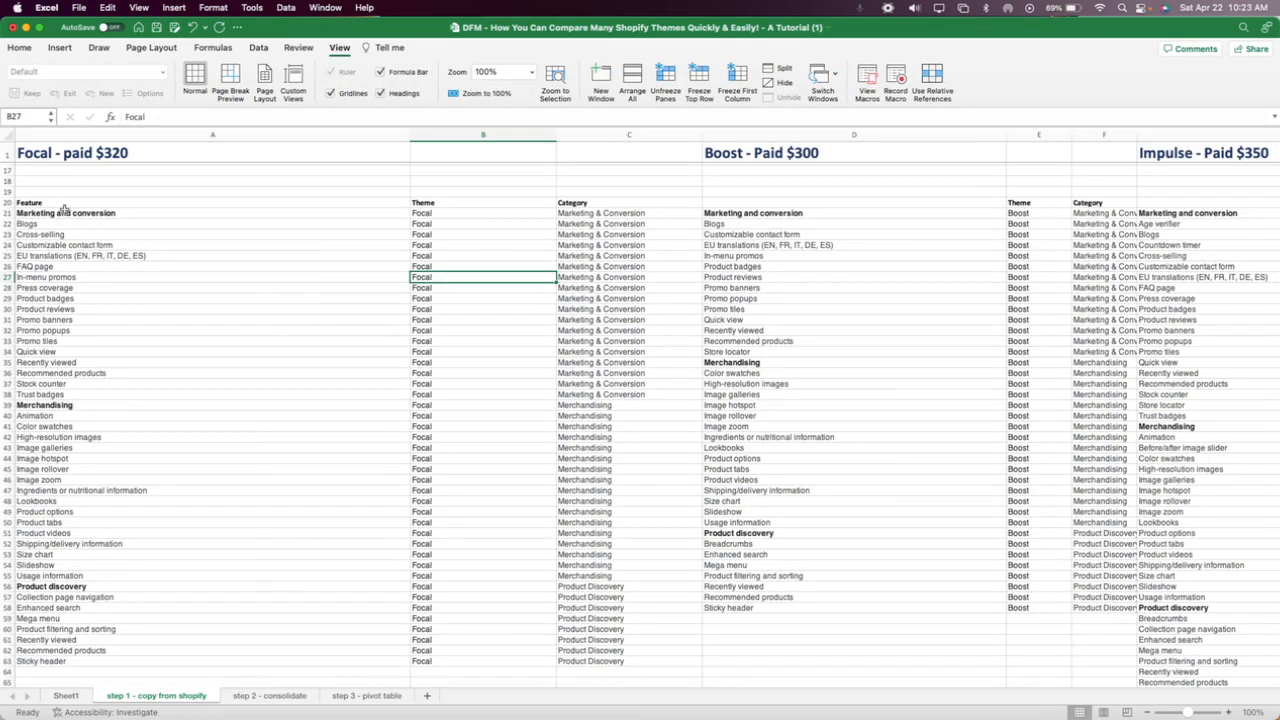
pyautogui.moveTo(66, 212); pyautogui.dragTo(75, 672)
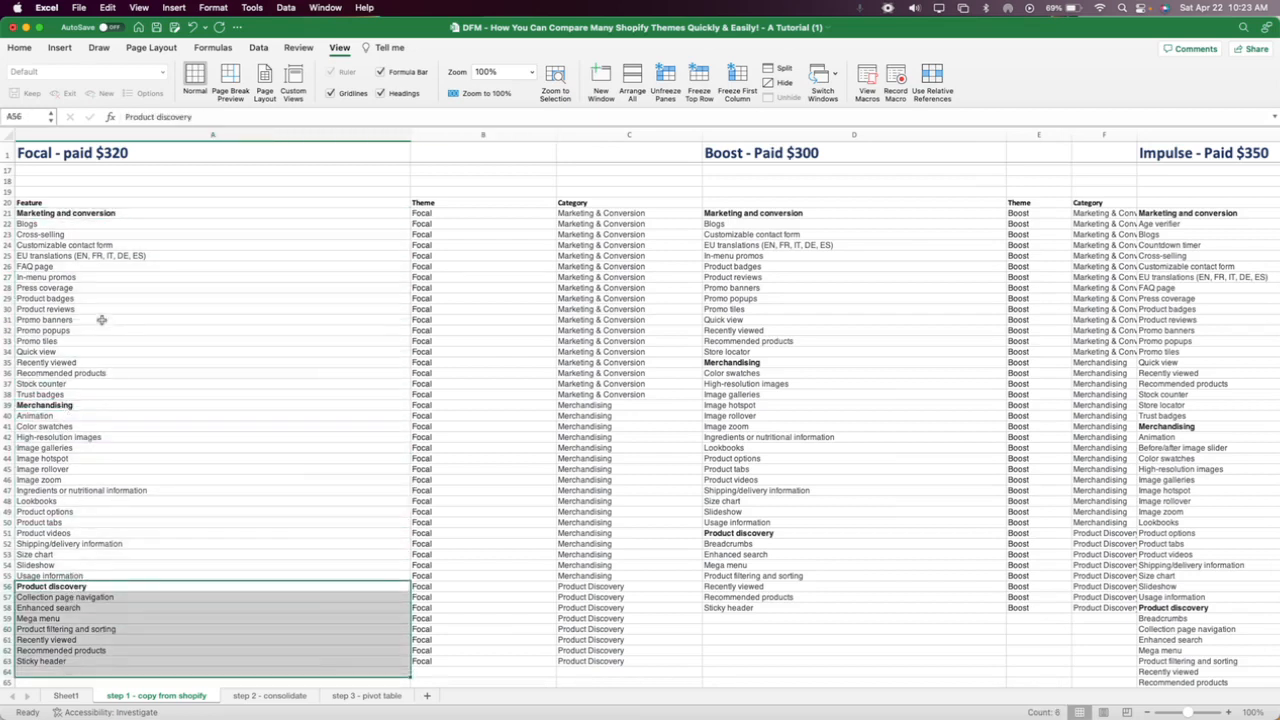
pyautogui.moveTo(82, 224); pyautogui.dragTo(82, 396)
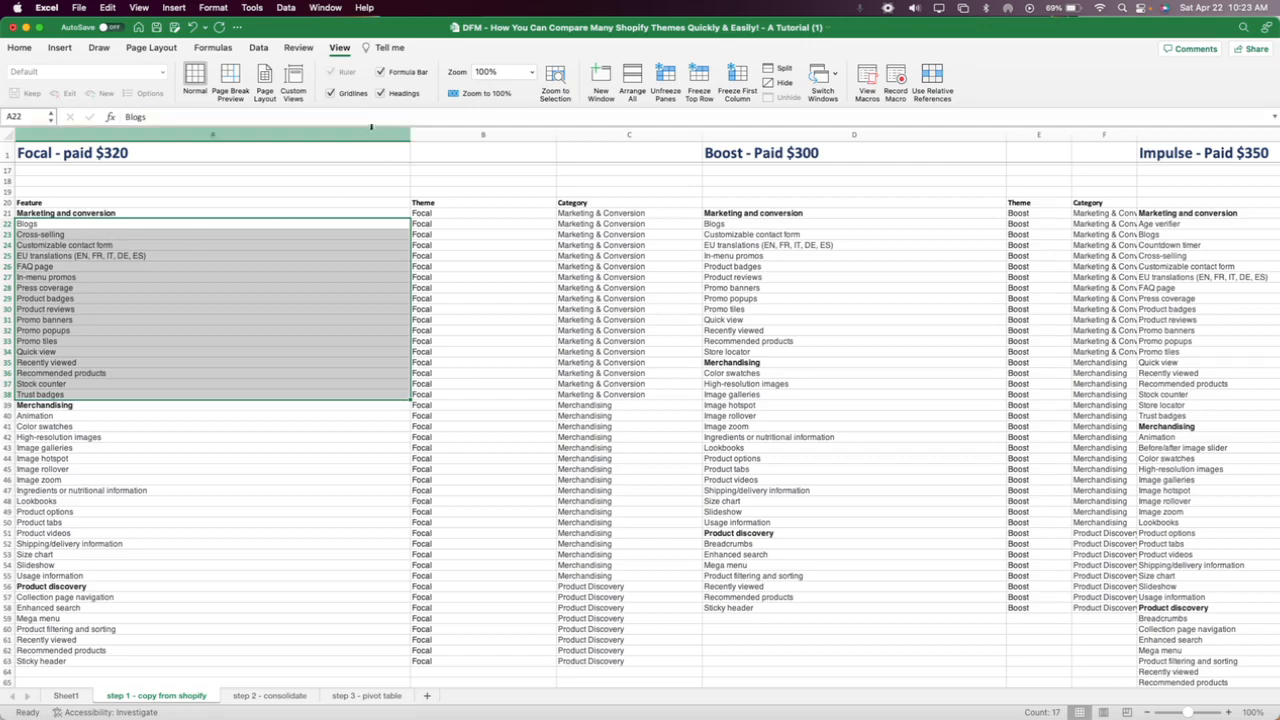
pyautogui.click(284, 143)
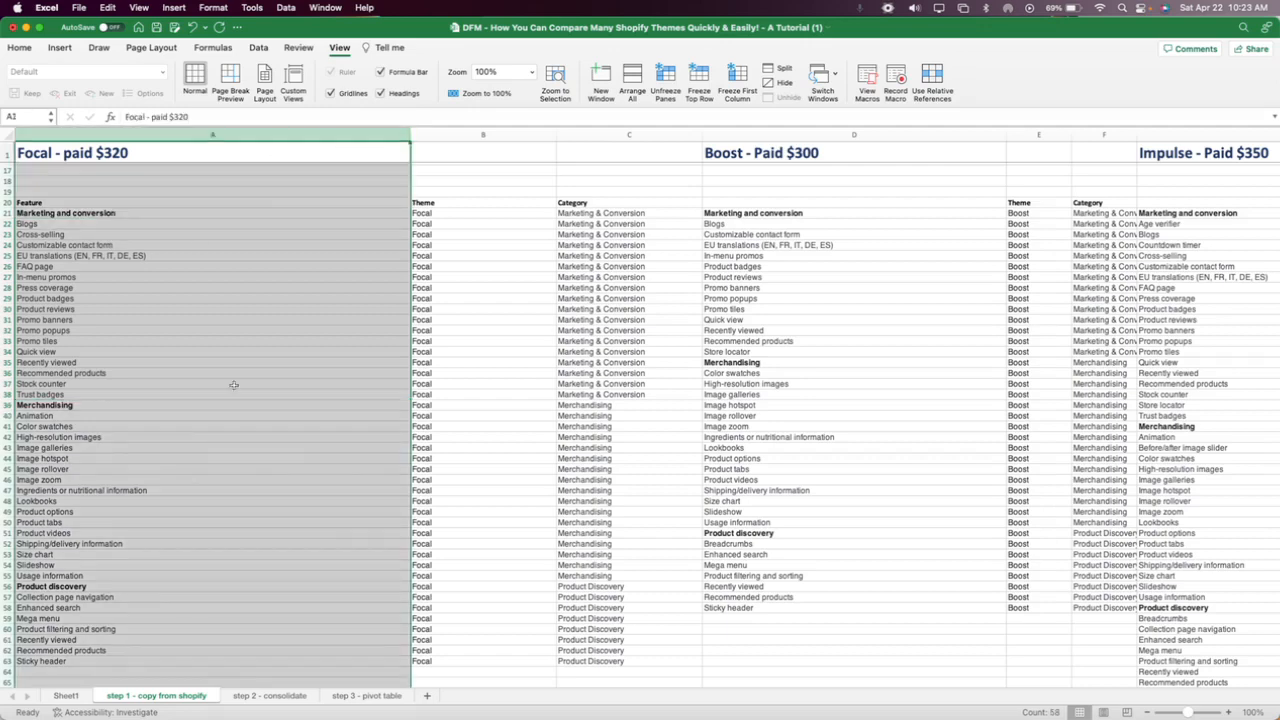
pyautogui.click(66, 695)
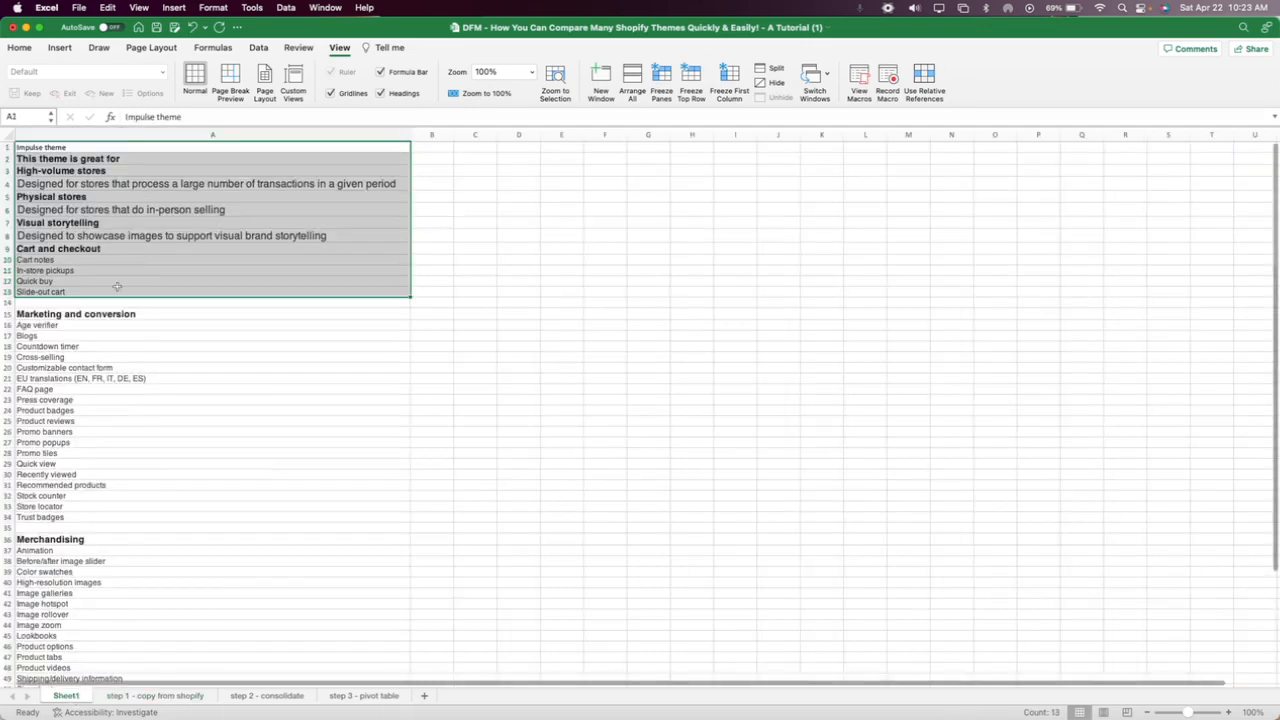
pyautogui.click(157, 694)
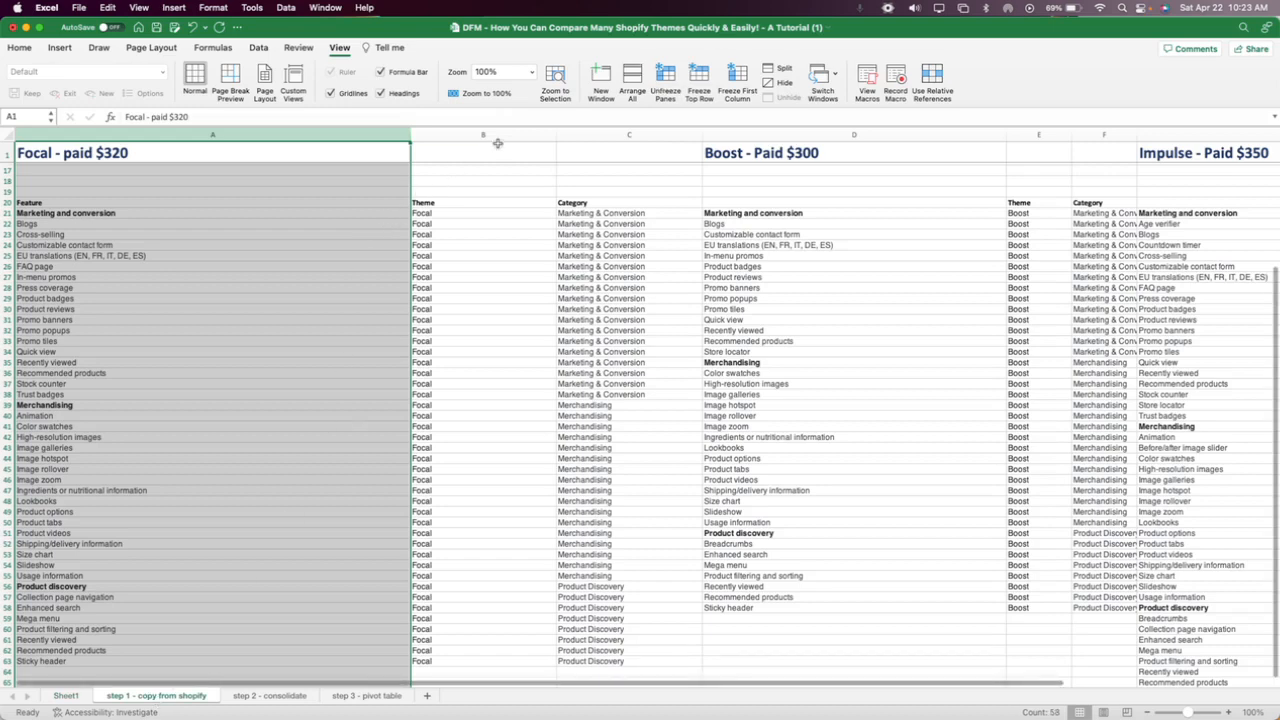
# Examine the Feature, Theme and Category columns of the Focal list, from the headings in row 20 down through the marketing entries.
pyautogui.click(497, 136)
pyautogui.click(617, 136)
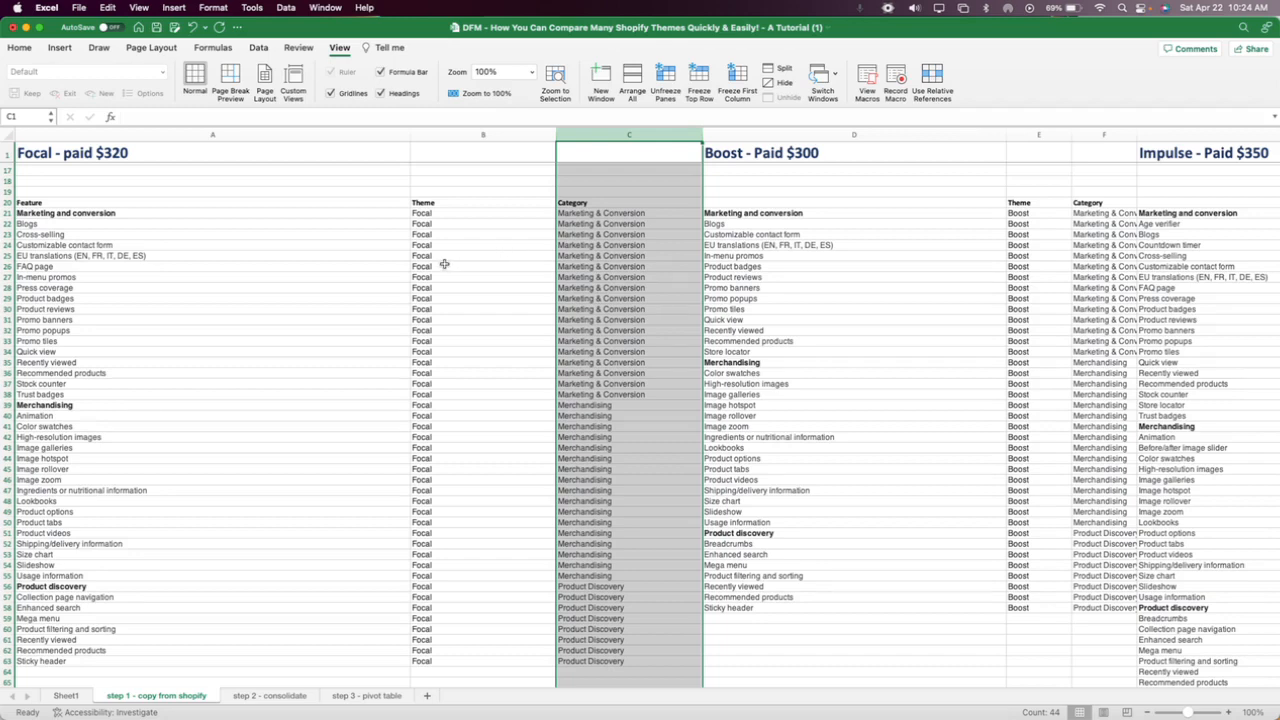
pyautogui.click(126, 203)
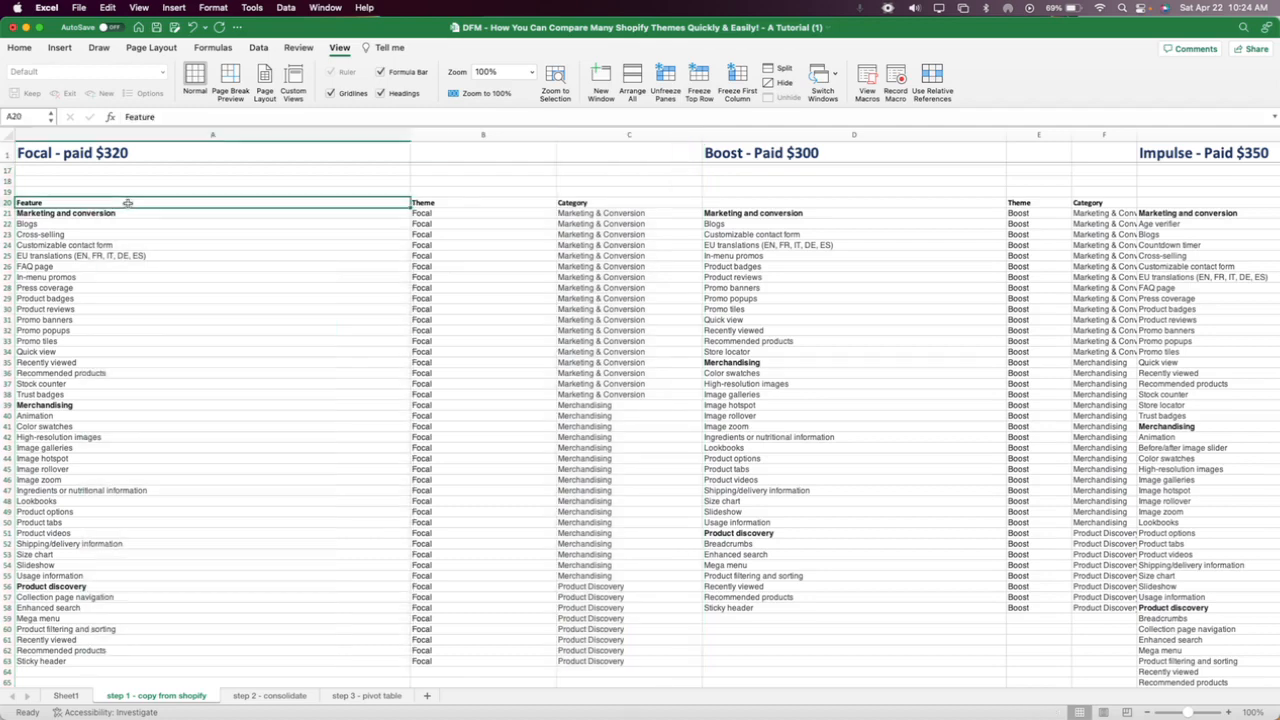
pyautogui.moveTo(137, 203); pyautogui.dragTo(578, 205)
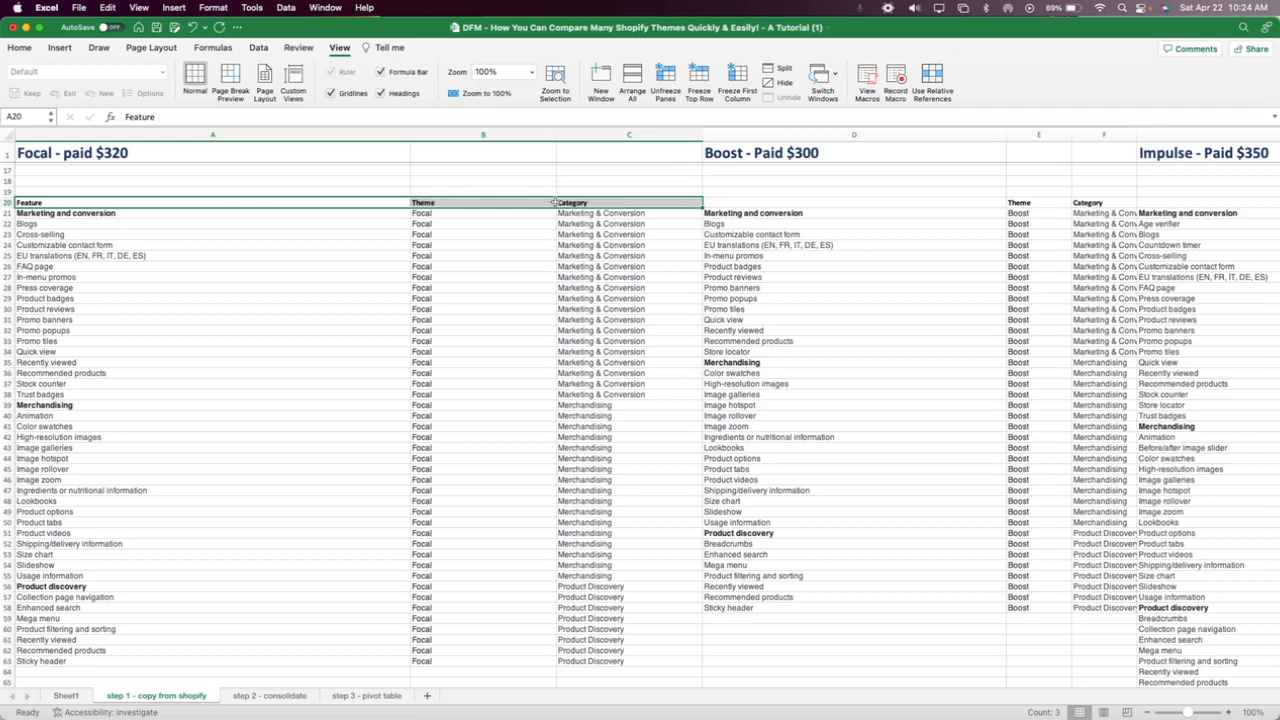
pyautogui.click(71, 203)
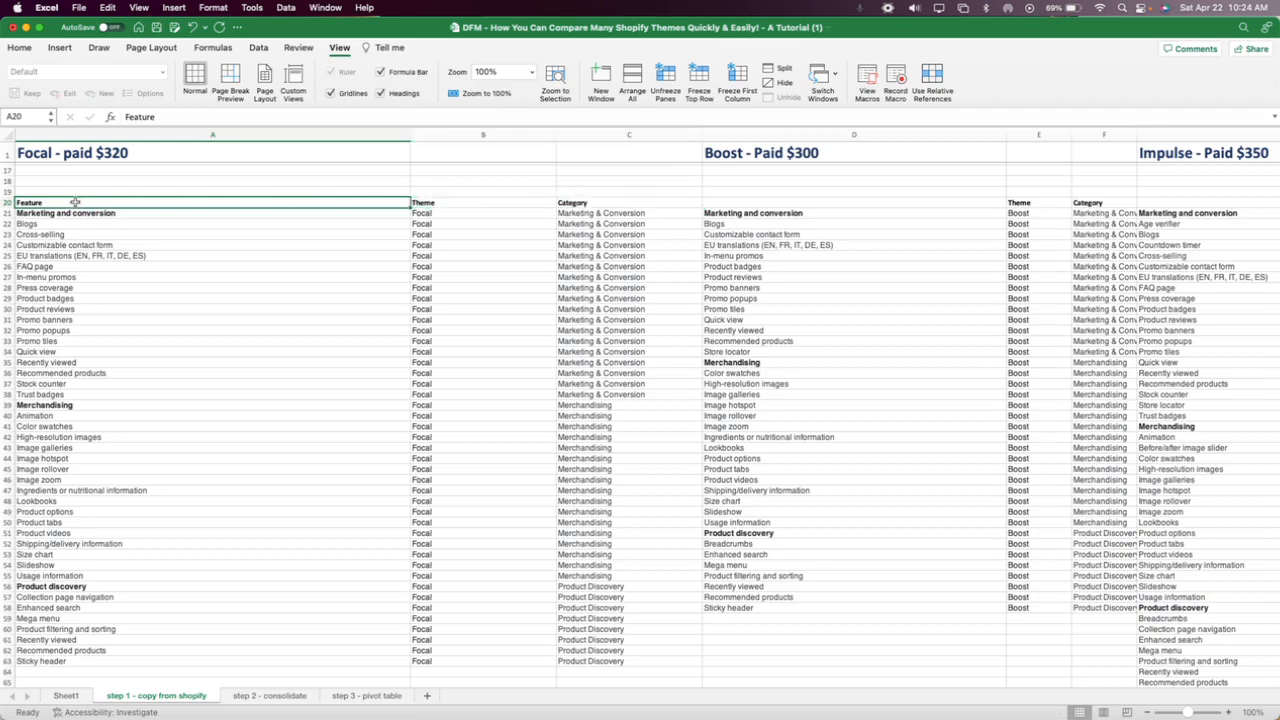
pyautogui.moveTo(71, 203); pyautogui.dragTo(88, 397)
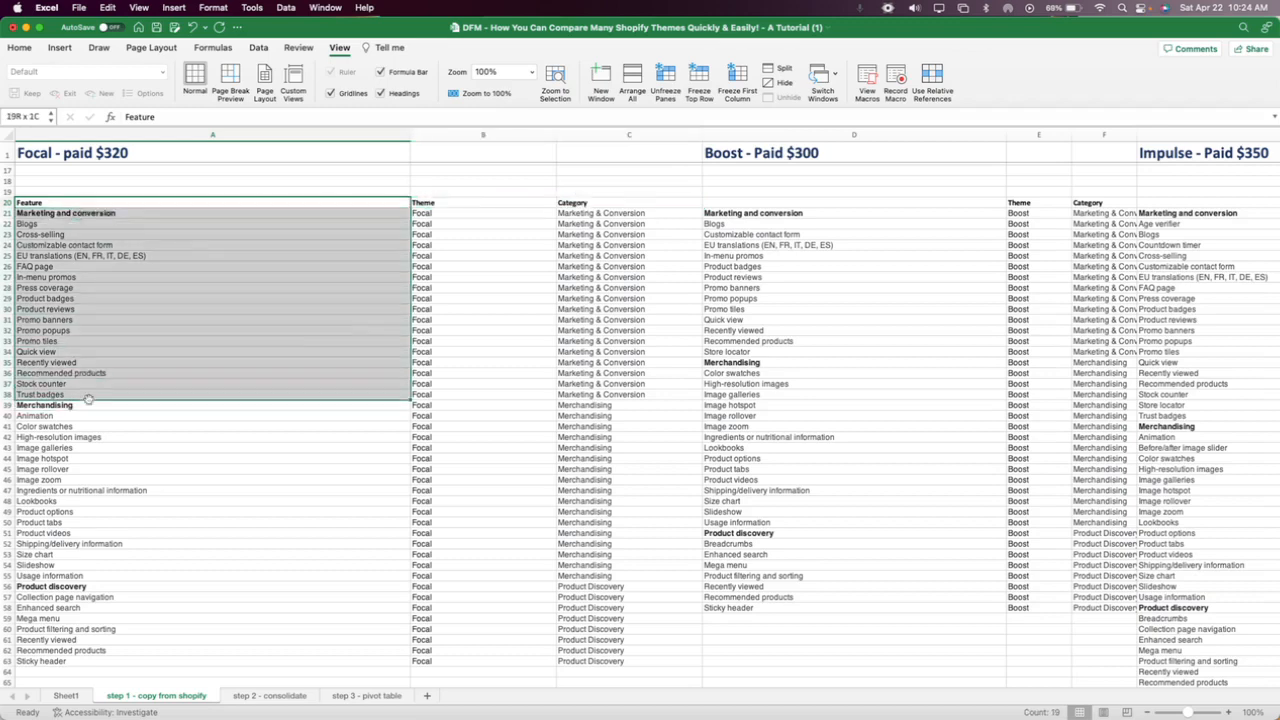
pyautogui.click(489, 221)
pyautogui.click(512, 133)
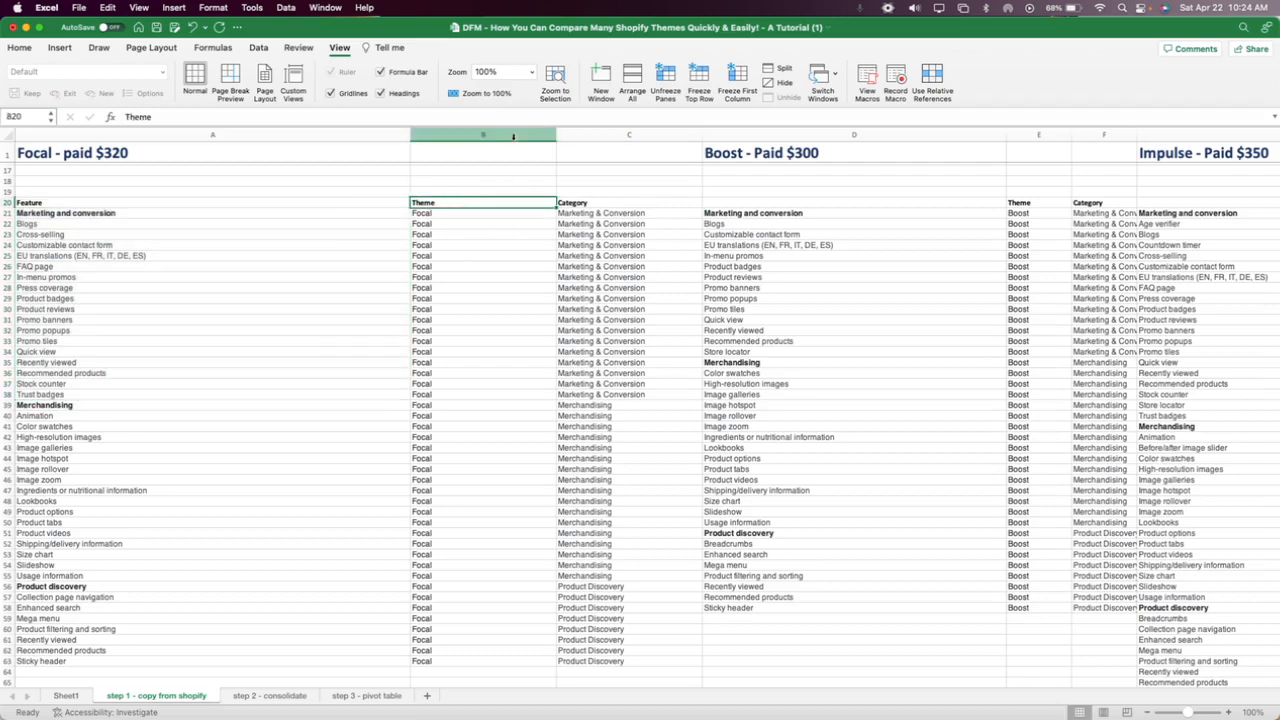
pyautogui.click(614, 132)
# Insert a blank column before the Focal Theme column, and delete it again.
pyautogui.click(509, 135)
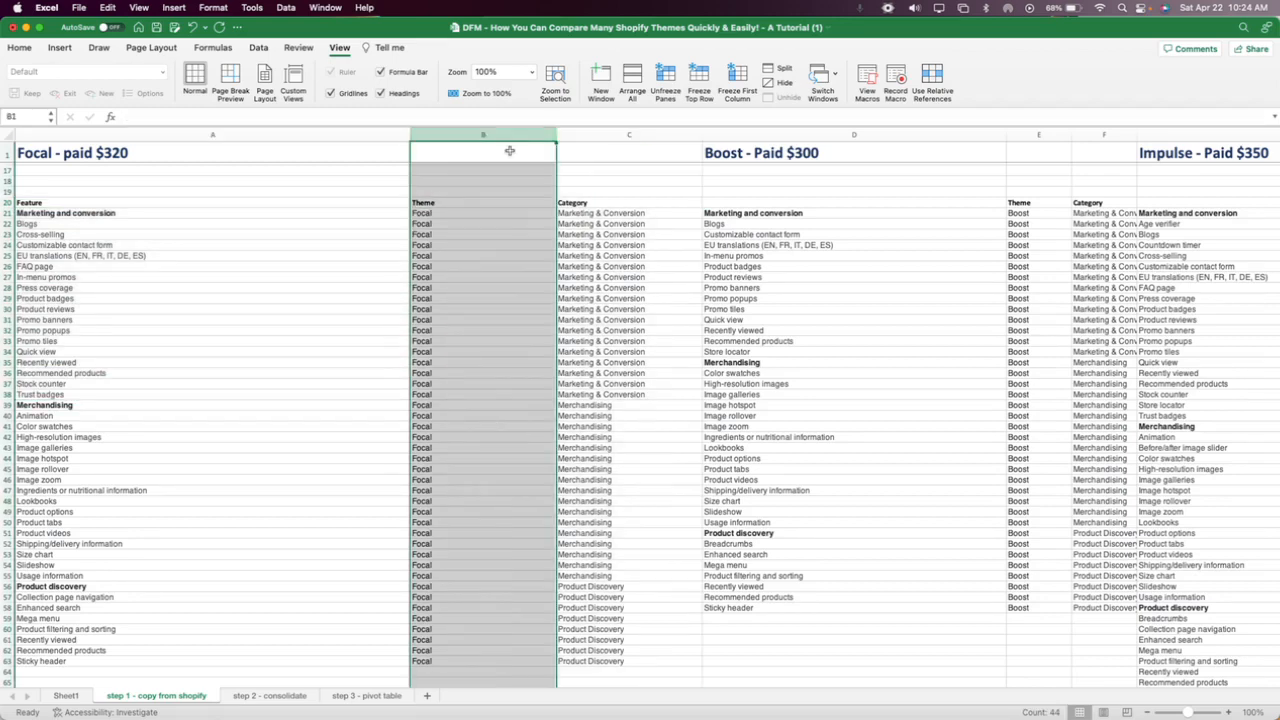
pyautogui.rightClick(486, 230)
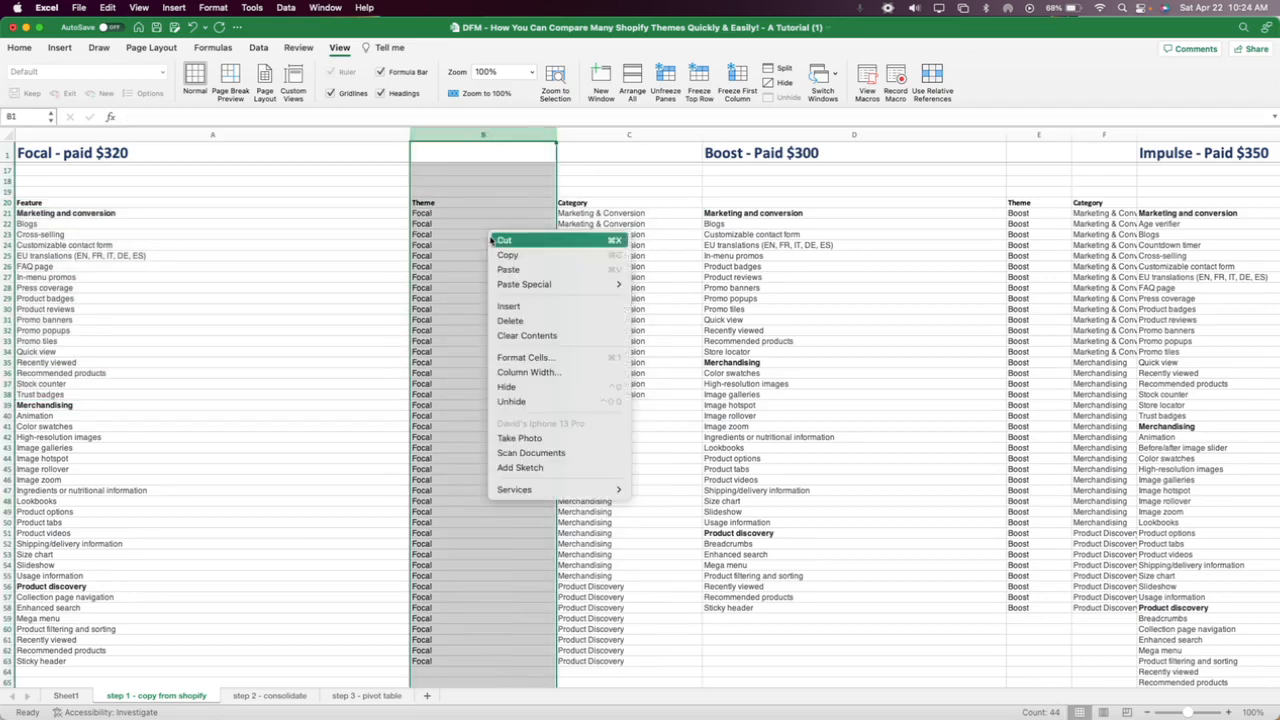
pyautogui.click(527, 309)
pyautogui.rightClick(528, 302)
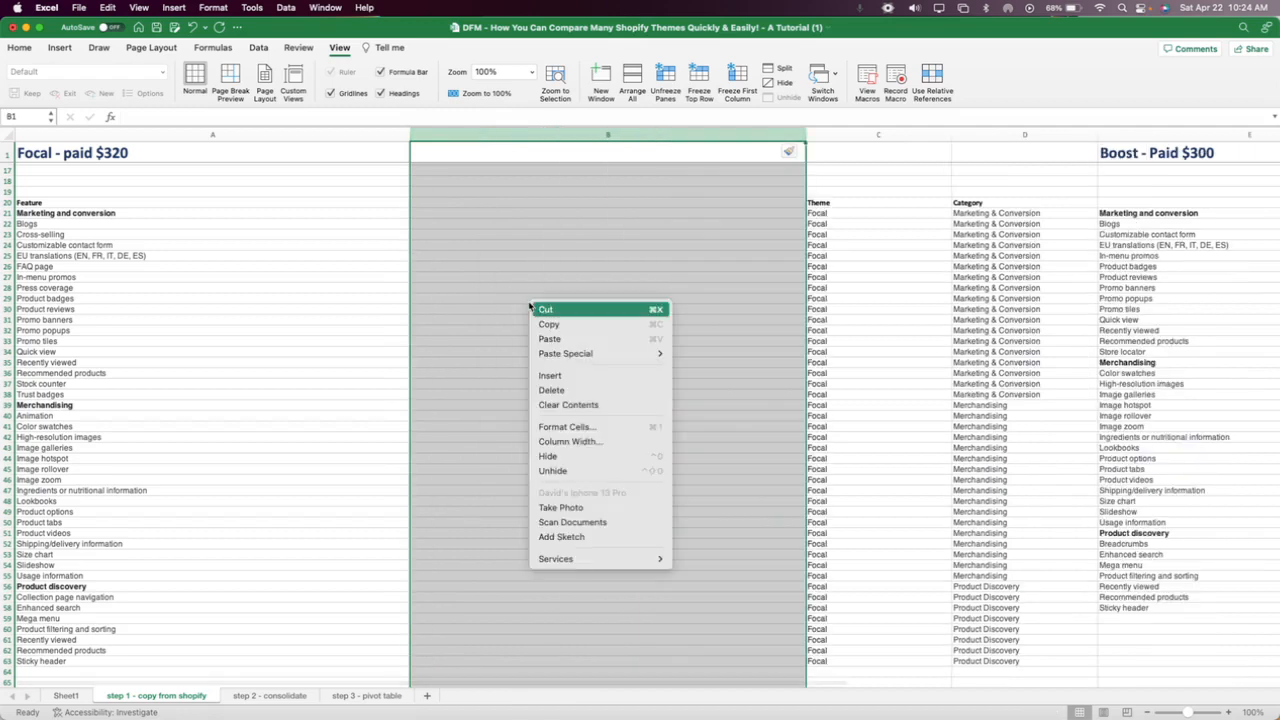
pyautogui.click(572, 390)
# Review the Focal theme entries in B21:B63 and compare the Marketing & Conversion category entries with the features in rows 22 to 38.
pyautogui.click(438, 202)
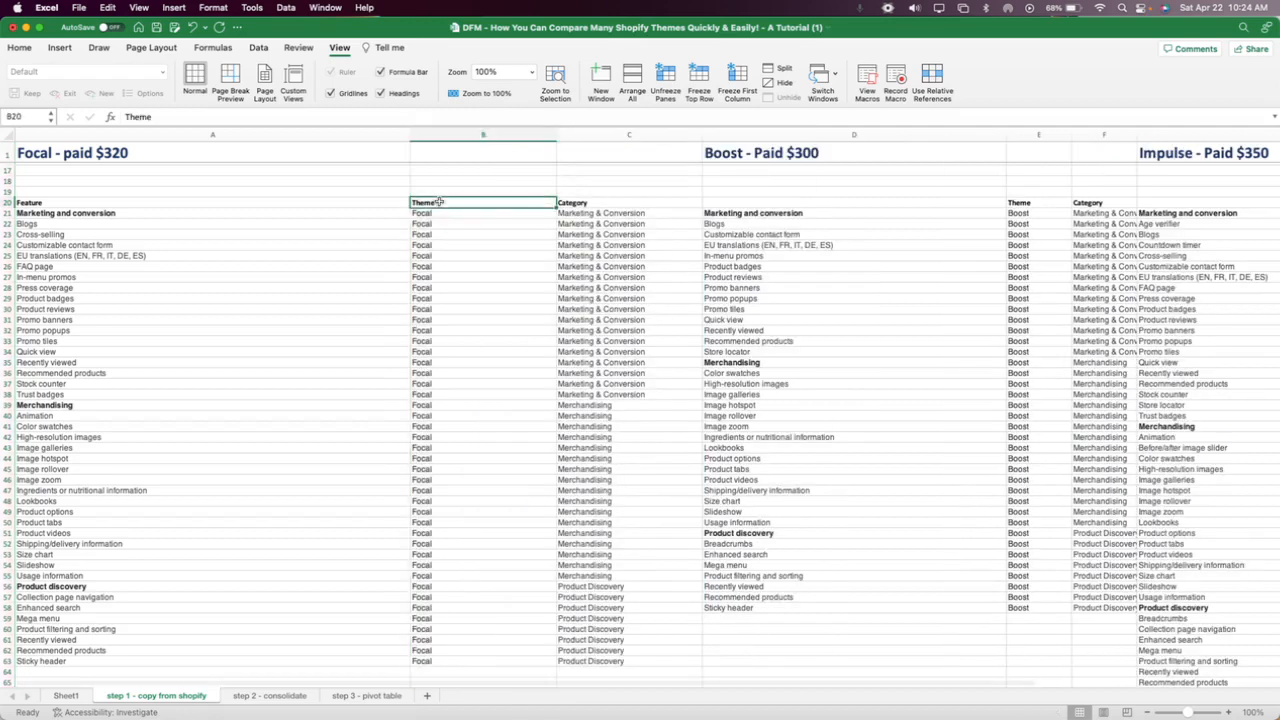
pyautogui.click(595, 202)
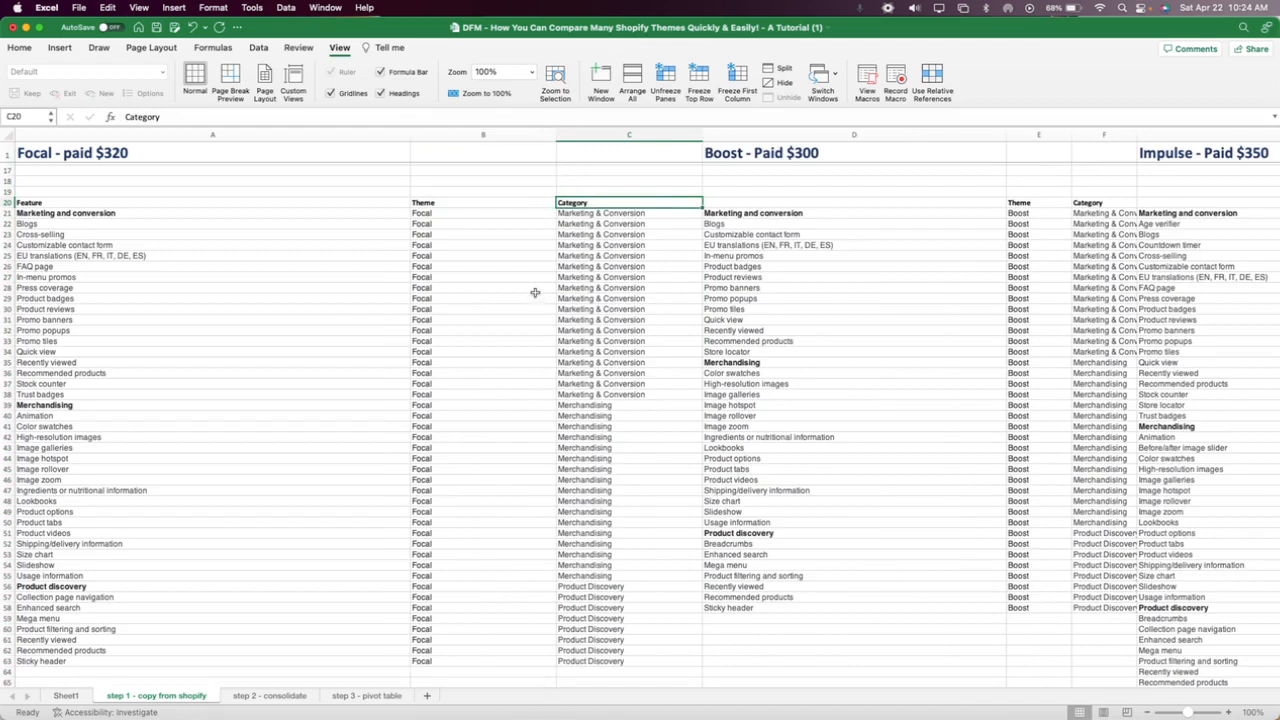
pyautogui.click(456, 213)
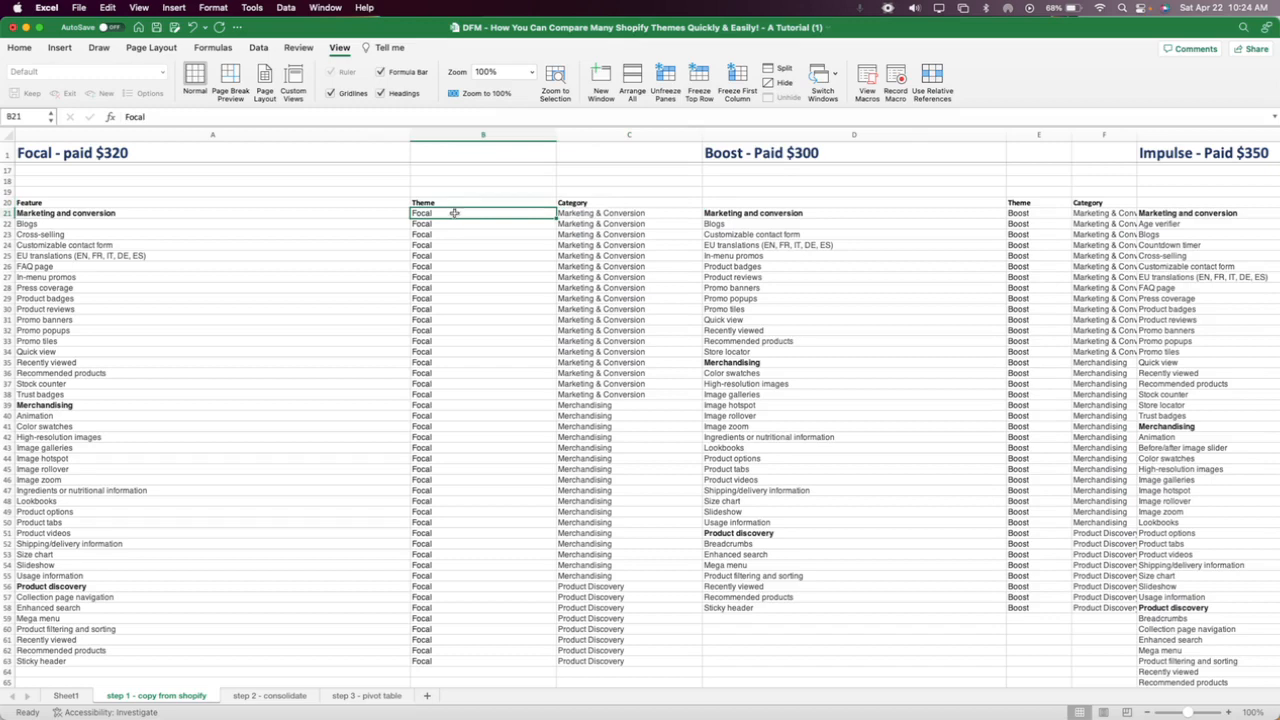
pyautogui.moveTo(453, 213); pyautogui.dragTo(469, 661)
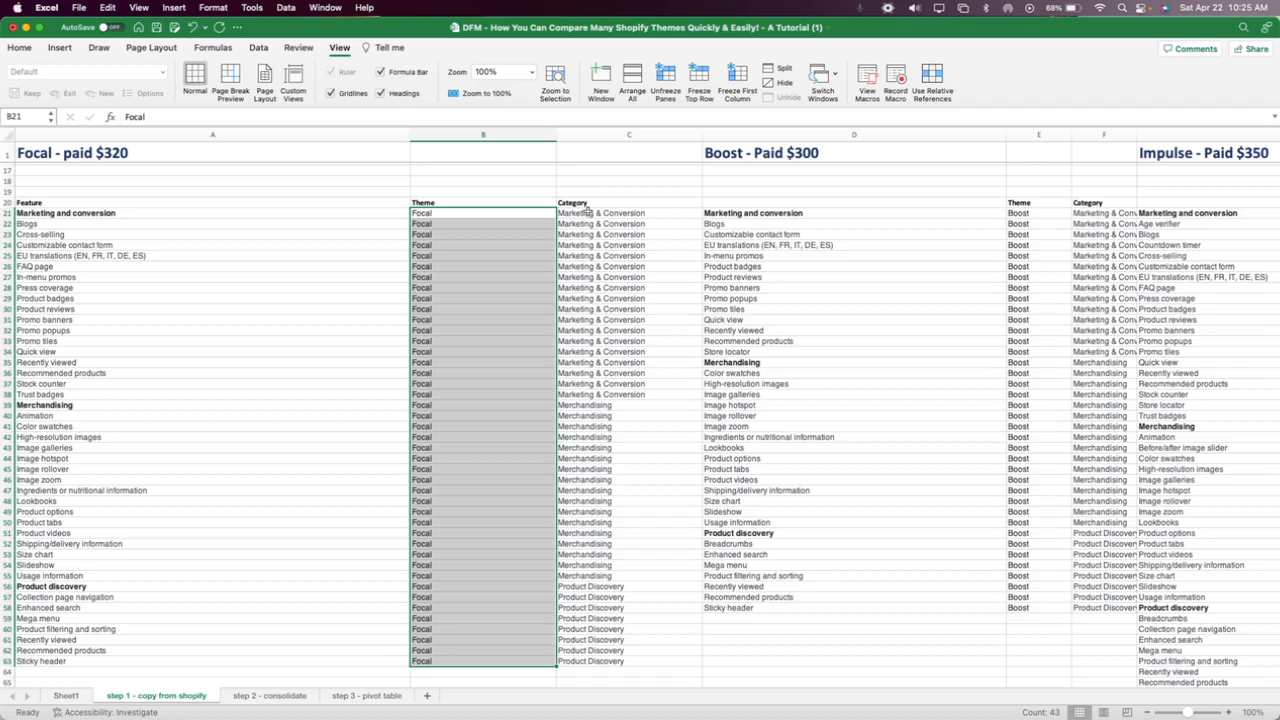
pyautogui.moveTo(588, 211); pyautogui.dragTo(600, 390)
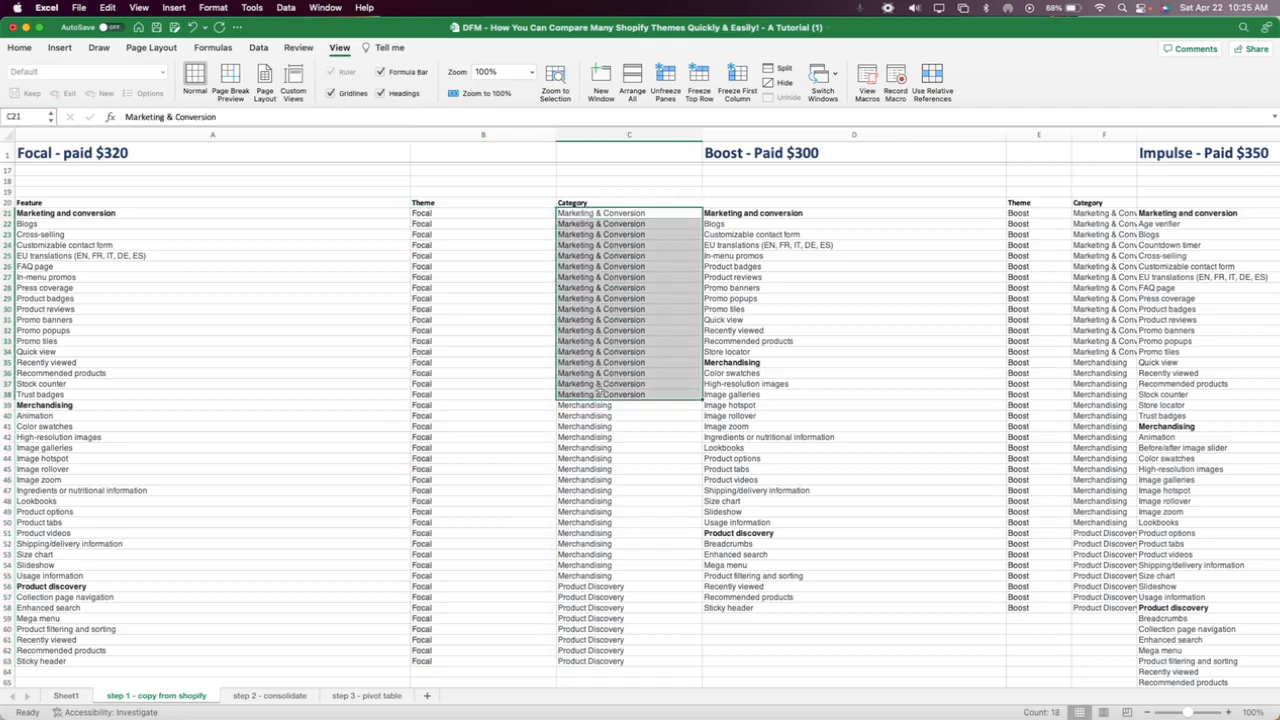
pyautogui.click(76, 224)
pyautogui.moveTo(76, 224); pyautogui.dragTo(100, 394)
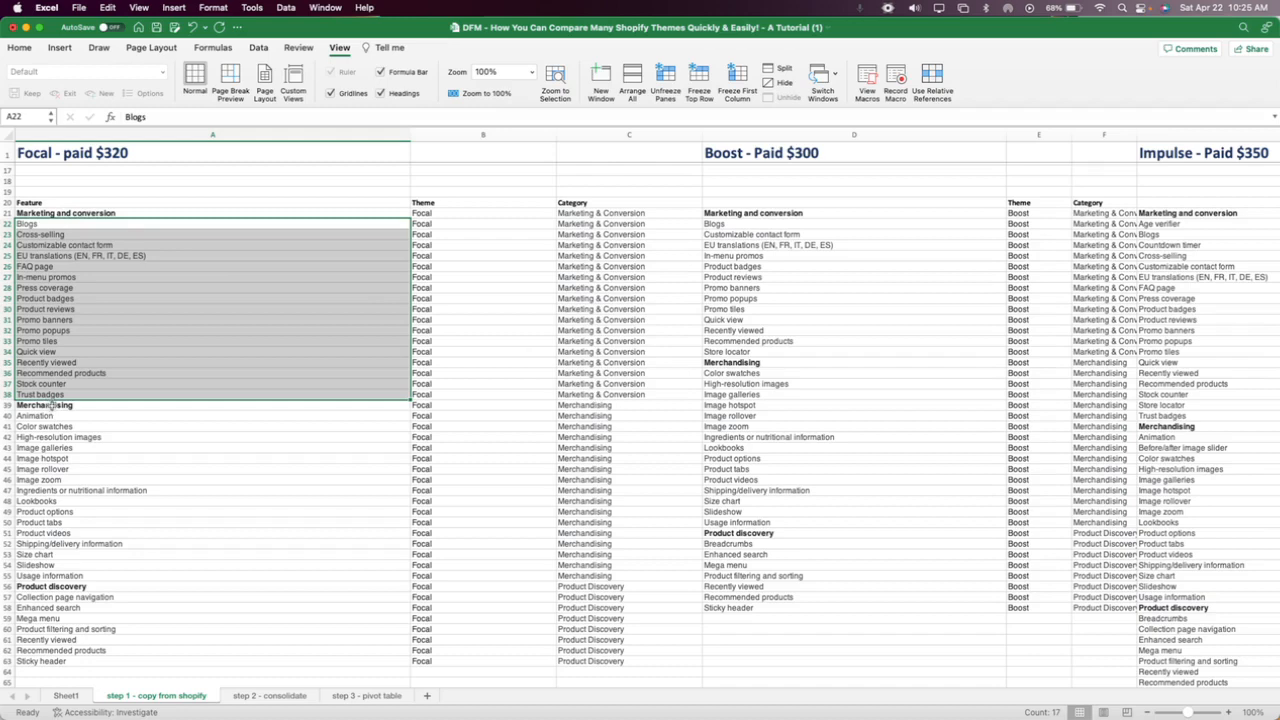
# Compare the Merchandising and Product Discovery category entries with their matching Focal features in rows 39 to 63.
pyautogui.click(52, 405)
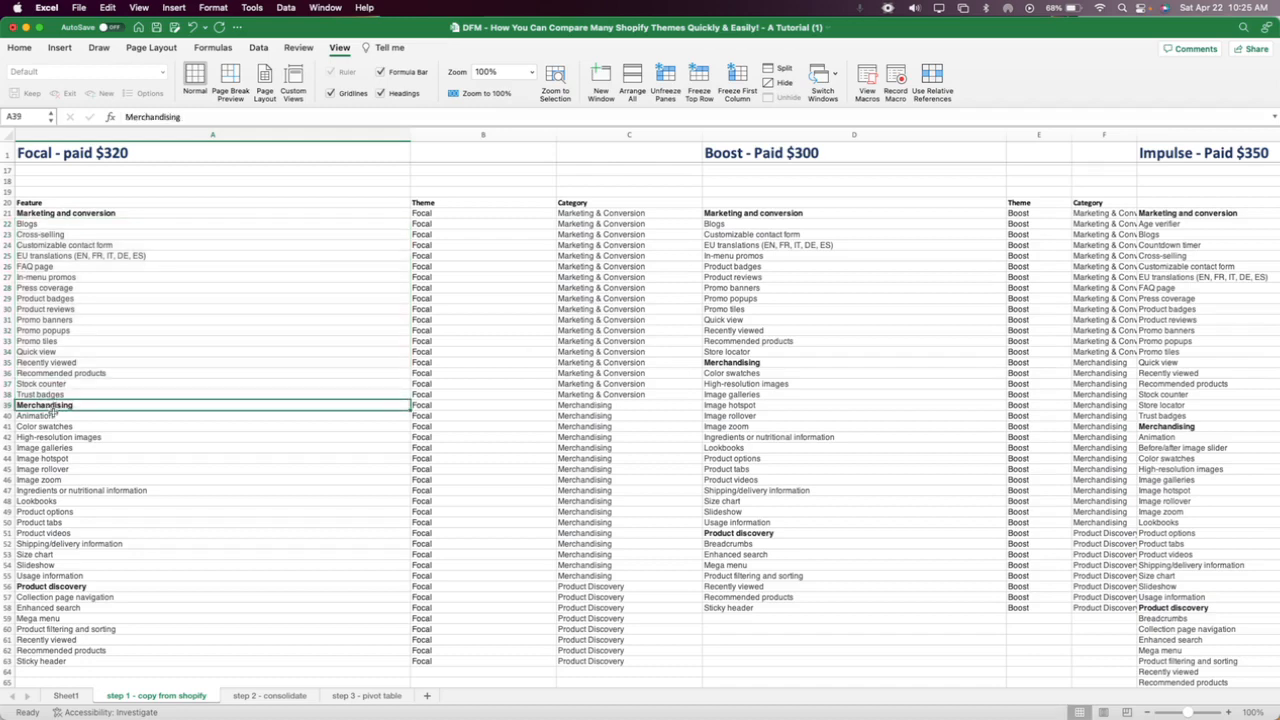
pyautogui.moveTo(52, 415); pyautogui.dragTo(62, 578)
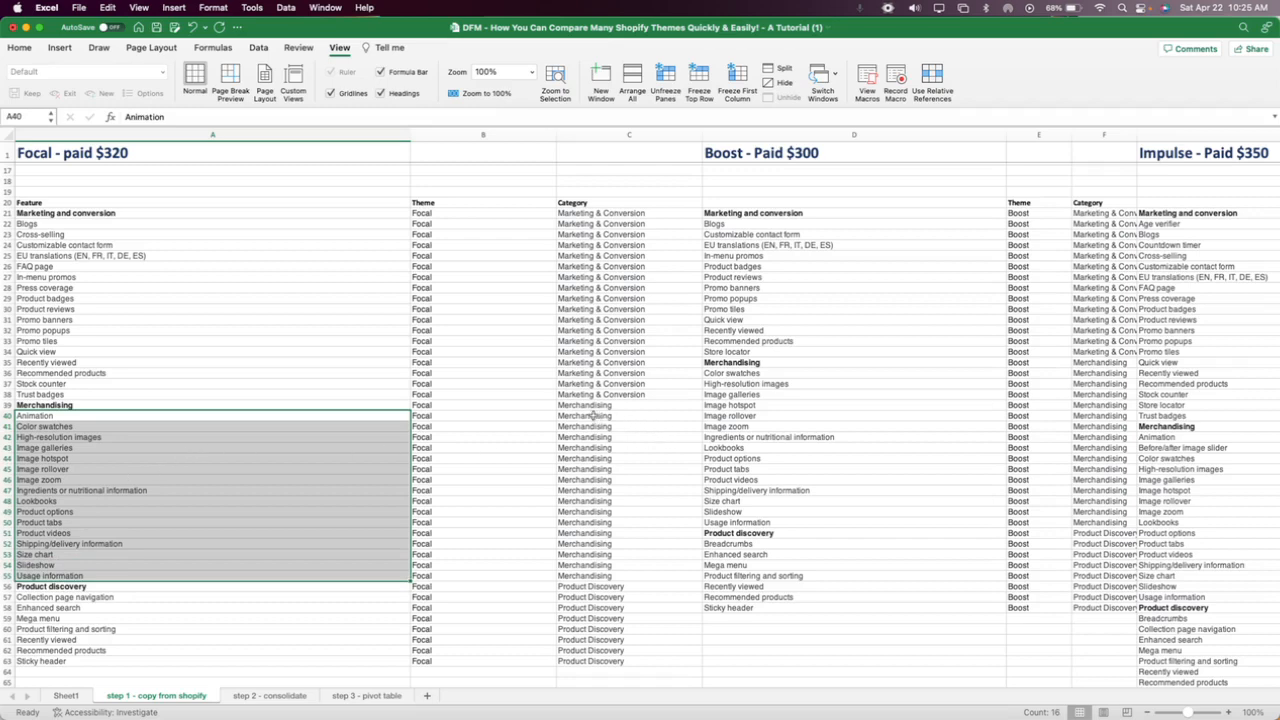
pyautogui.moveTo(593, 415); pyautogui.dragTo(583, 578)
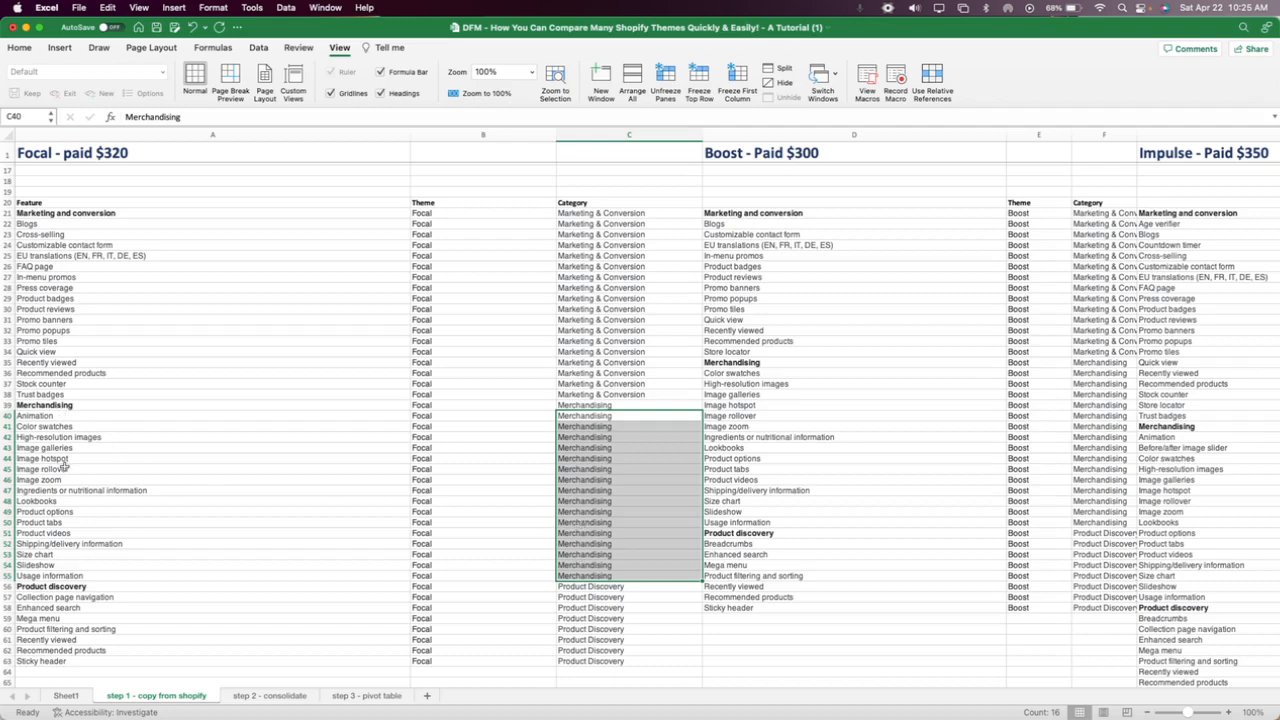
pyautogui.moveTo(592, 588); pyautogui.dragTo(590, 661)
pyautogui.moveTo(589, 586); pyautogui.dragTo(590, 661)
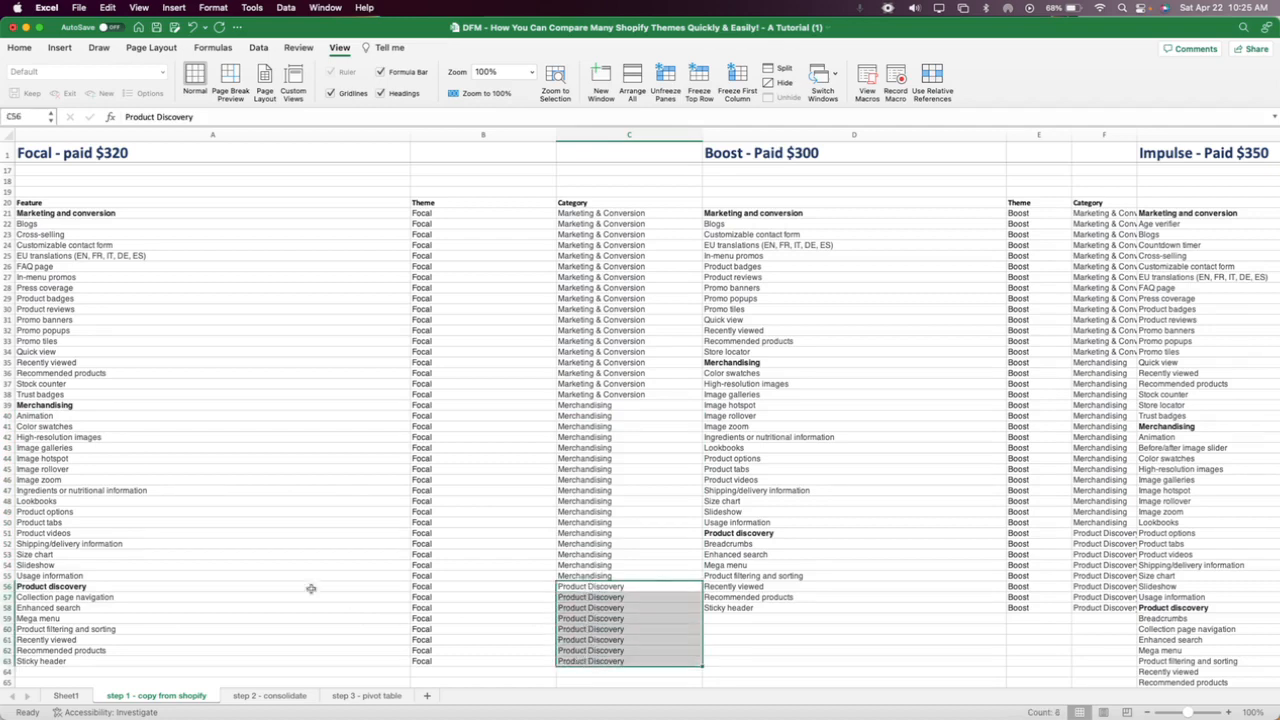
pyautogui.moveTo(88, 598); pyautogui.dragTo(88, 661)
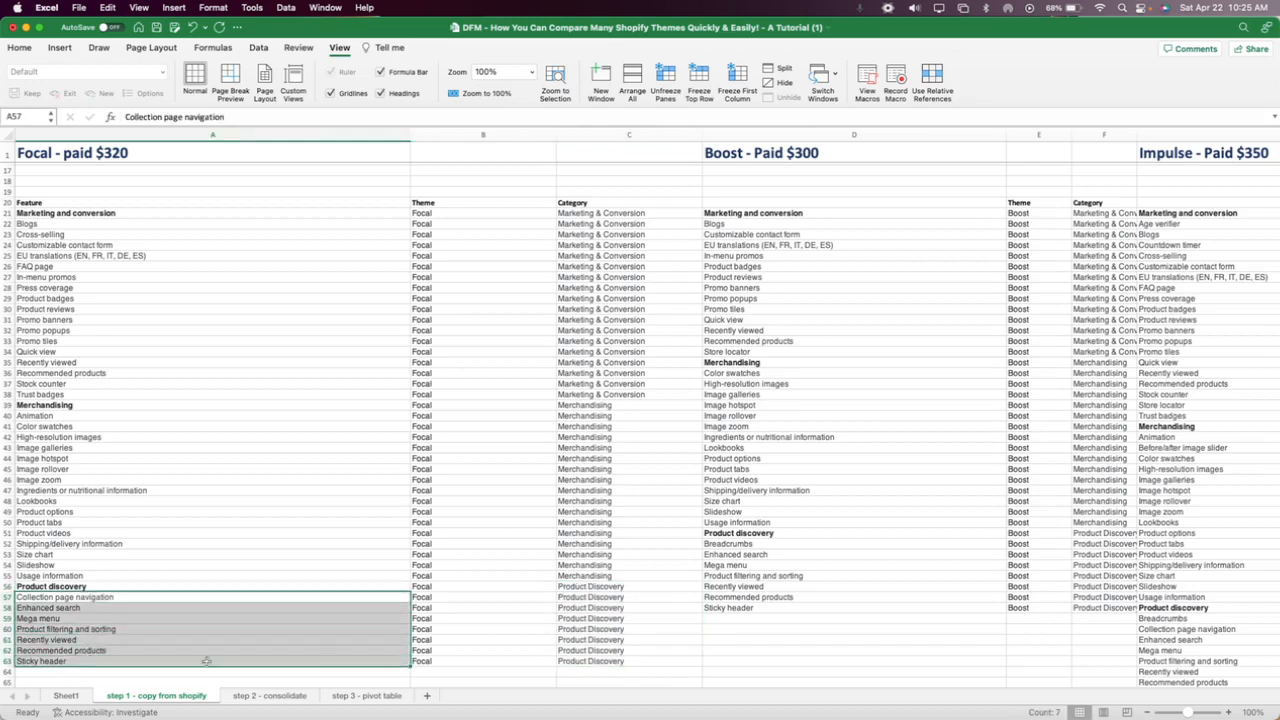
pyautogui.moveTo(452, 597); pyautogui.dragTo(453, 661)
# Apply a Thick Box Border around columns A to C to set the Focal block apart from Boost.
pyautogui.moveTo(624, 132); pyautogui.dragTo(200, 134)
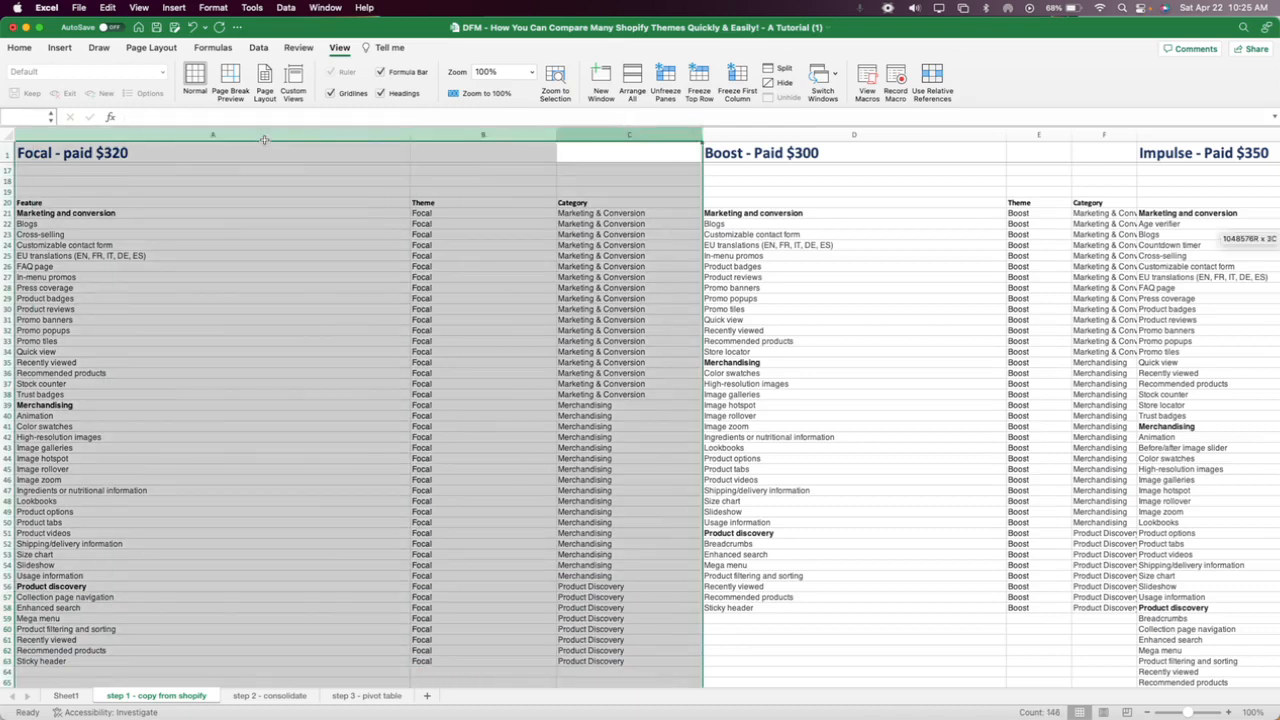
pyautogui.click(20, 50)
pyautogui.click(187, 93)
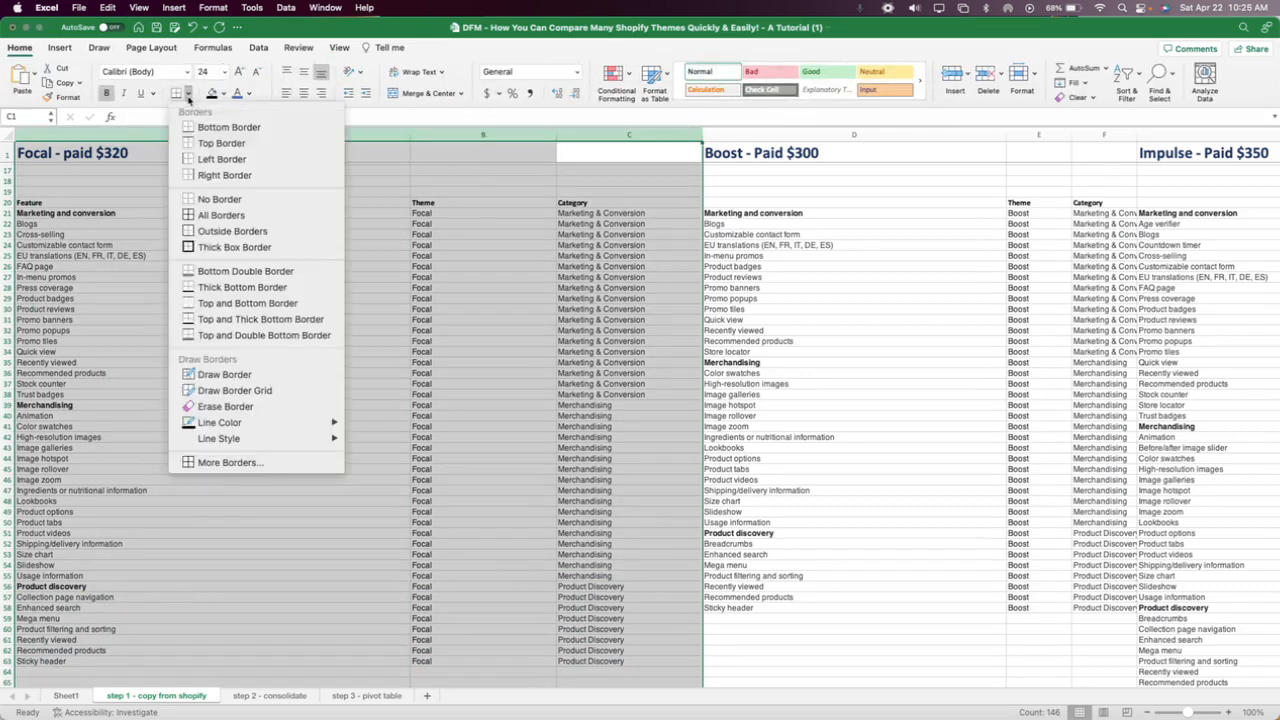
pyautogui.click(236, 256)
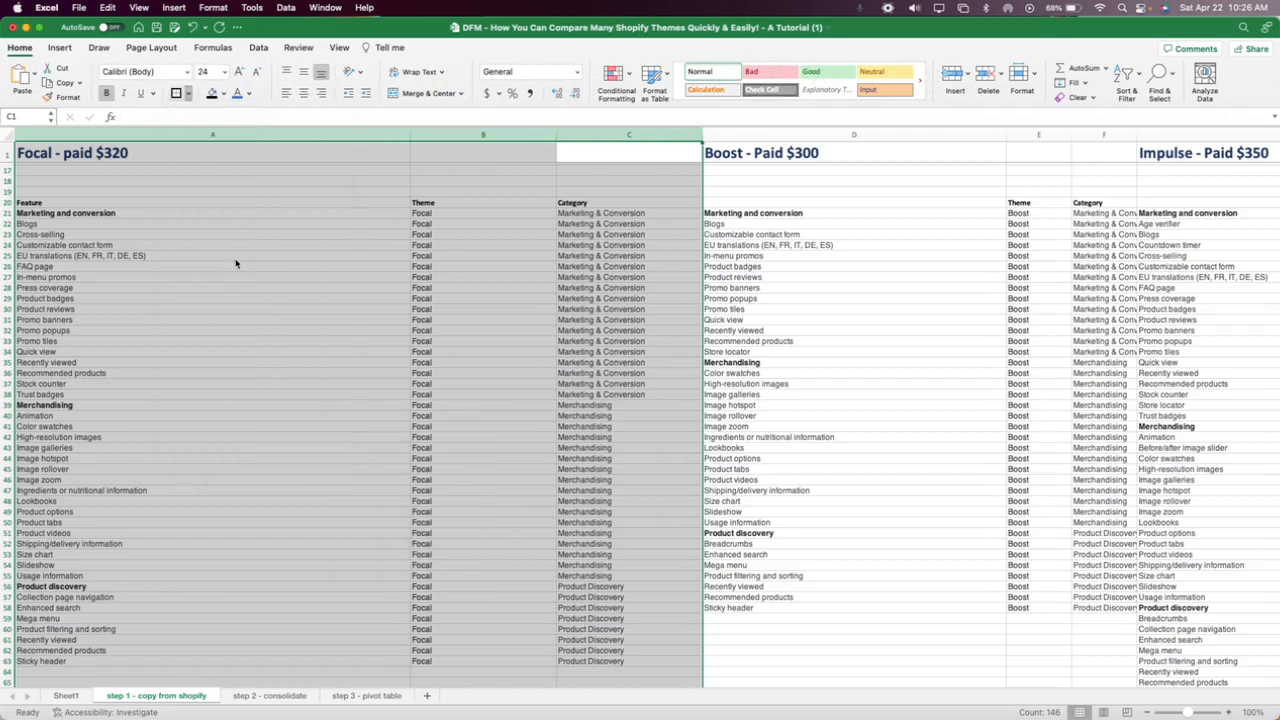
pyautogui.click(520, 308)
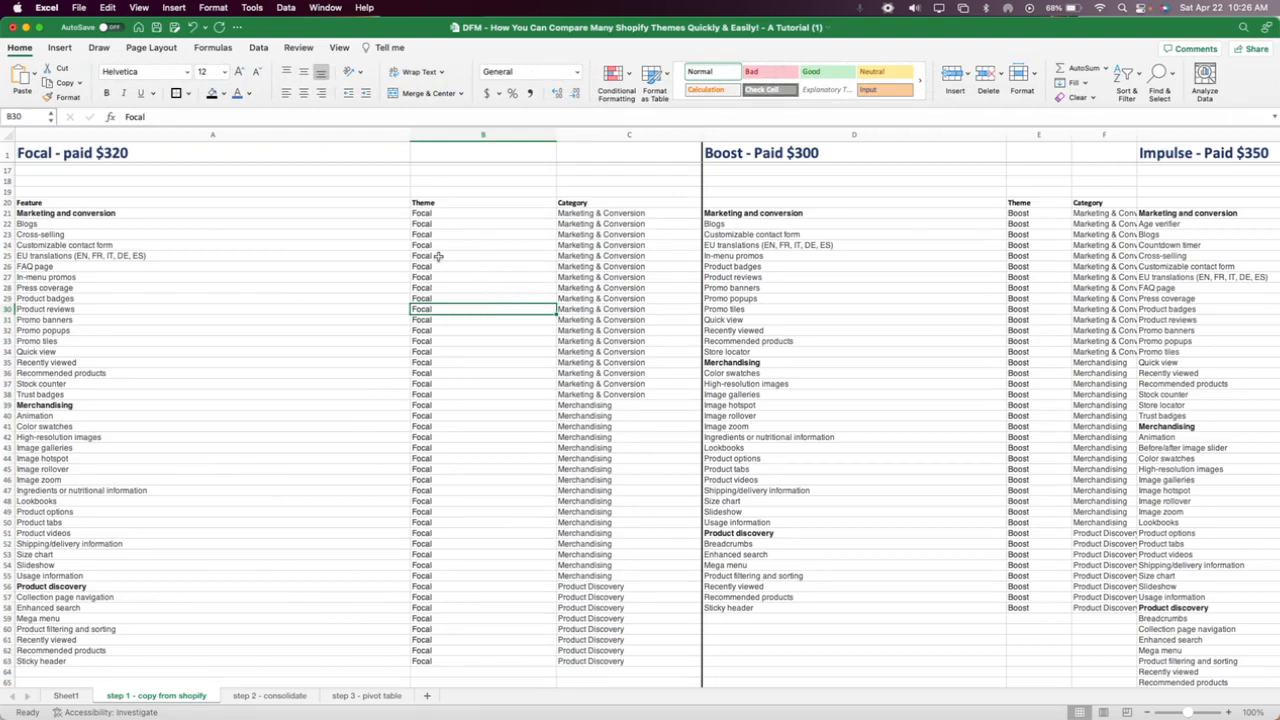
# Examine the Marketing and conversion, Merchandising and Product discovery headings in column A, along with the marketing features in rows 22 to 38.
pyautogui.click(82, 212)
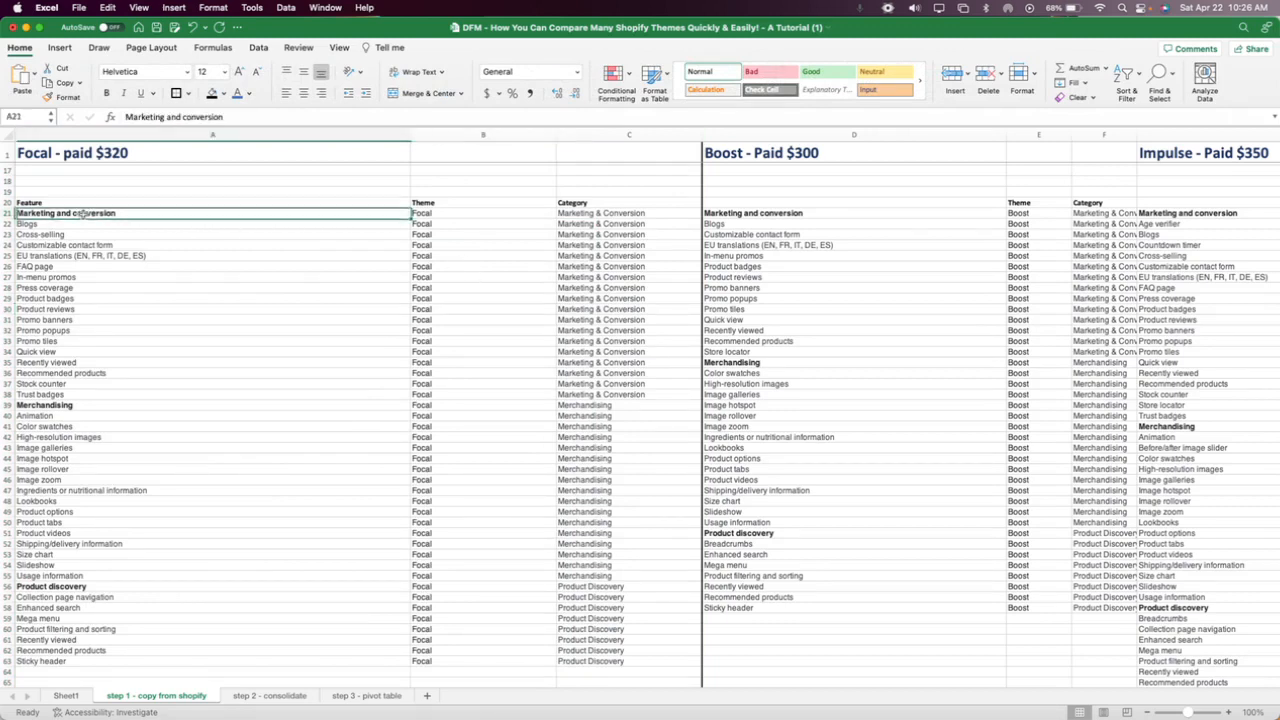
pyautogui.click(59, 406)
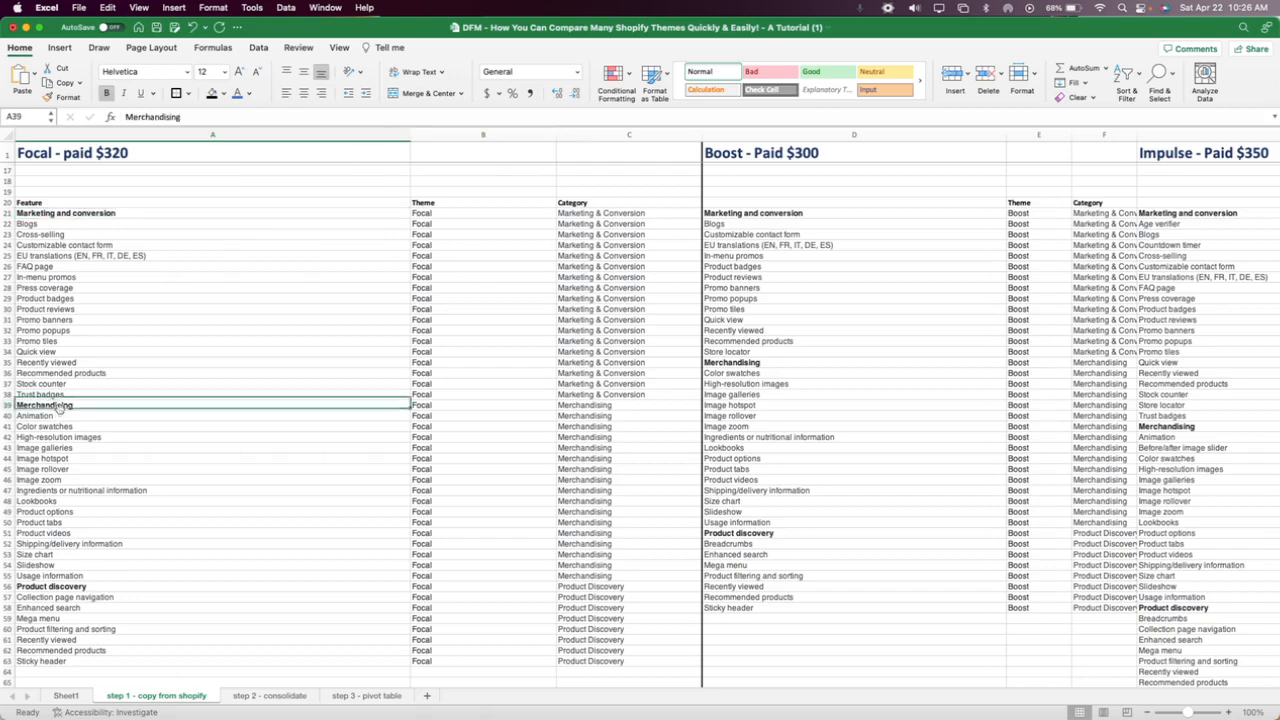
pyautogui.click(54, 586)
pyautogui.click(59, 406)
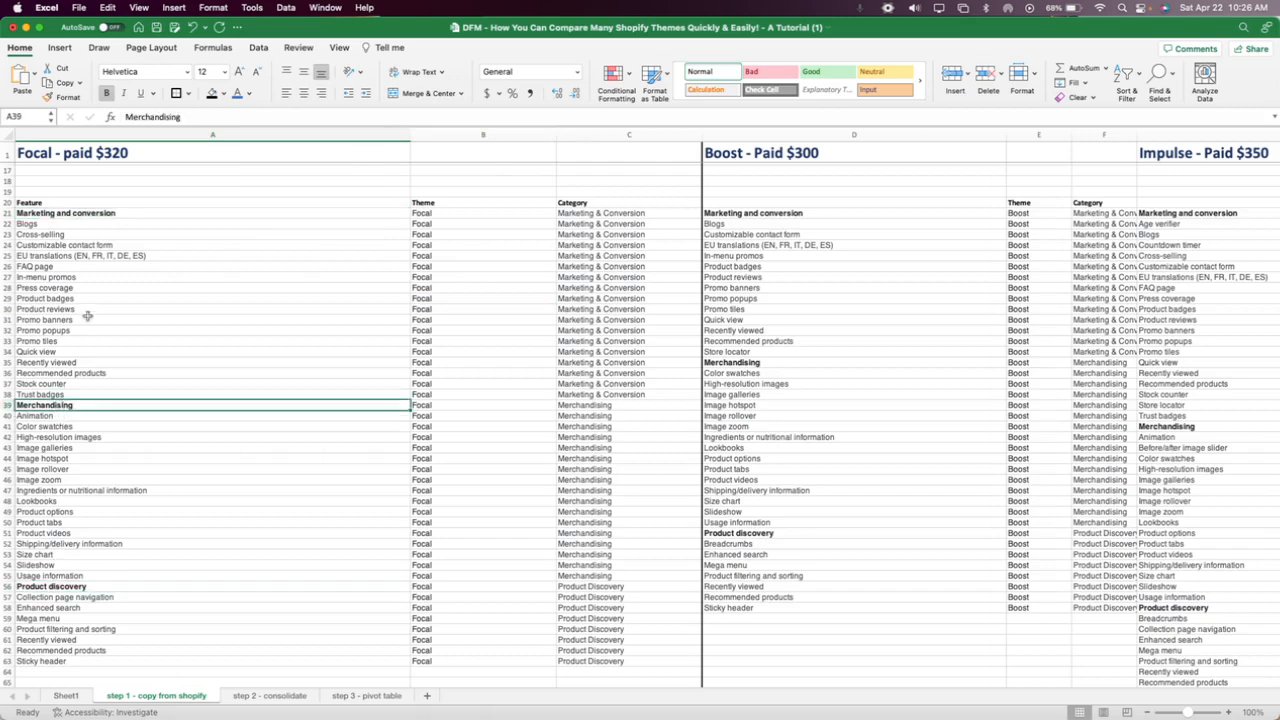
pyautogui.click(62, 213)
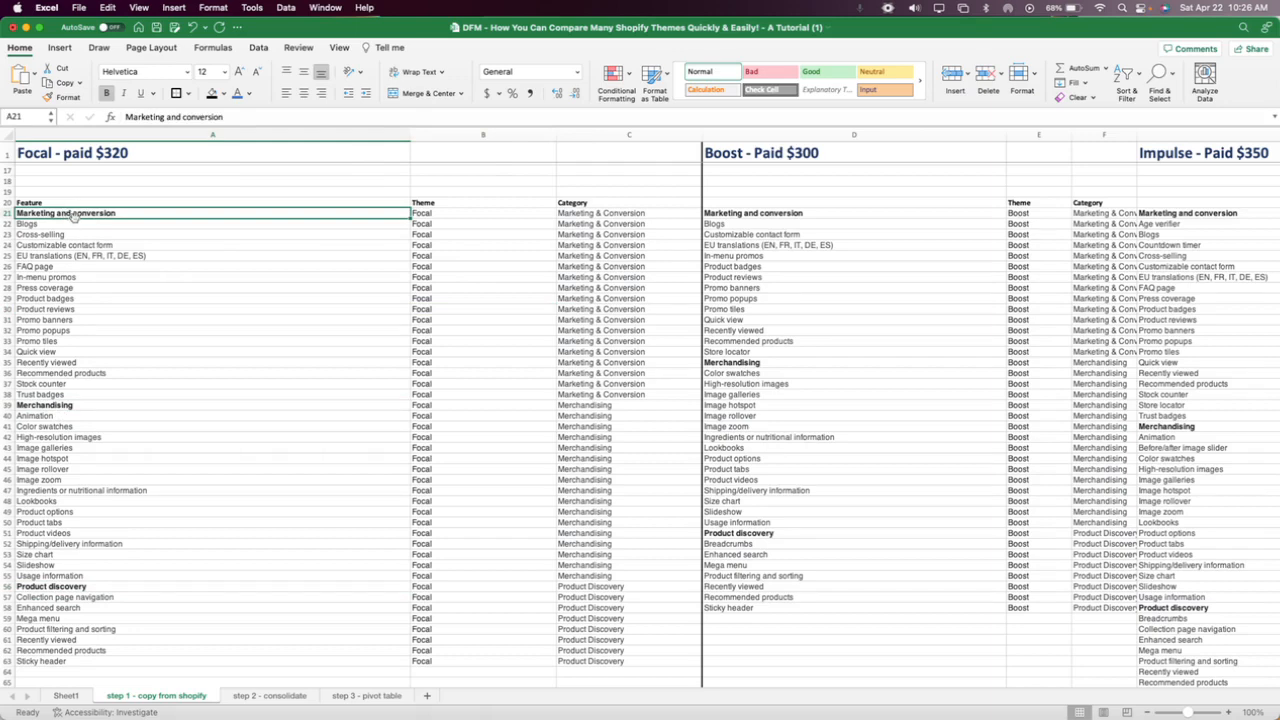
pyautogui.moveTo(50, 226); pyautogui.dragTo(67, 394)
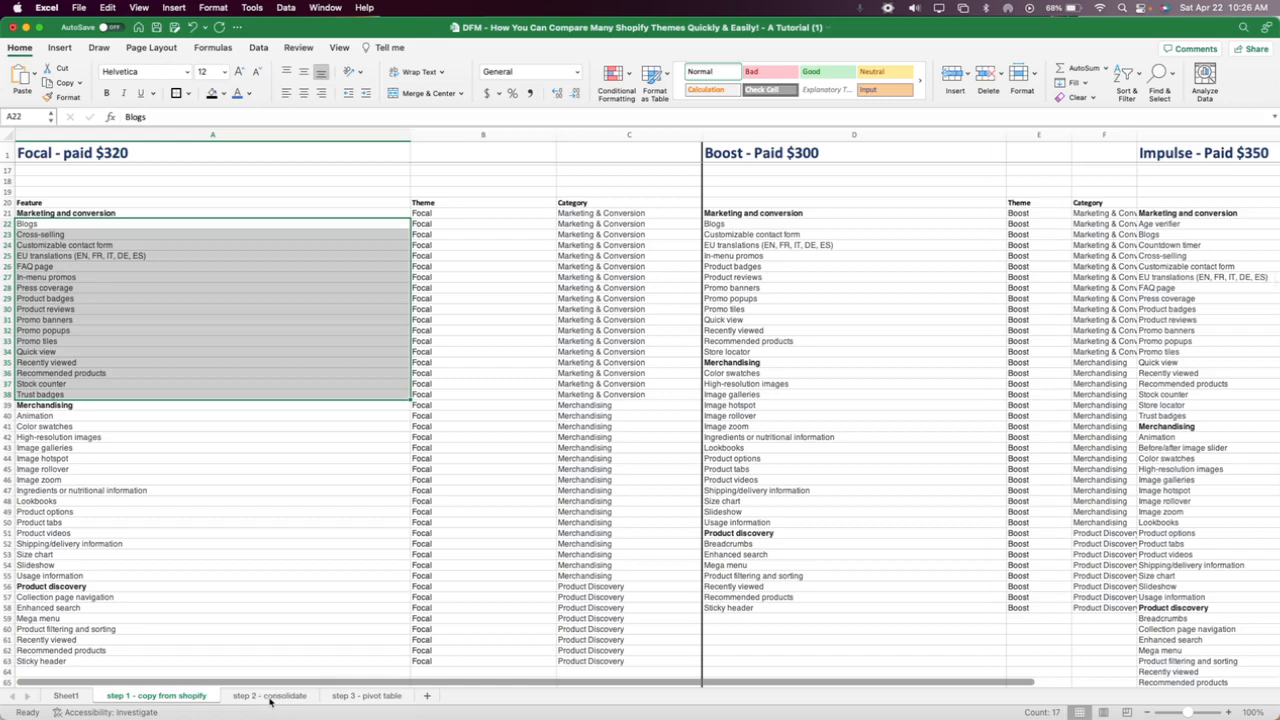
pyautogui.click(80, 212)
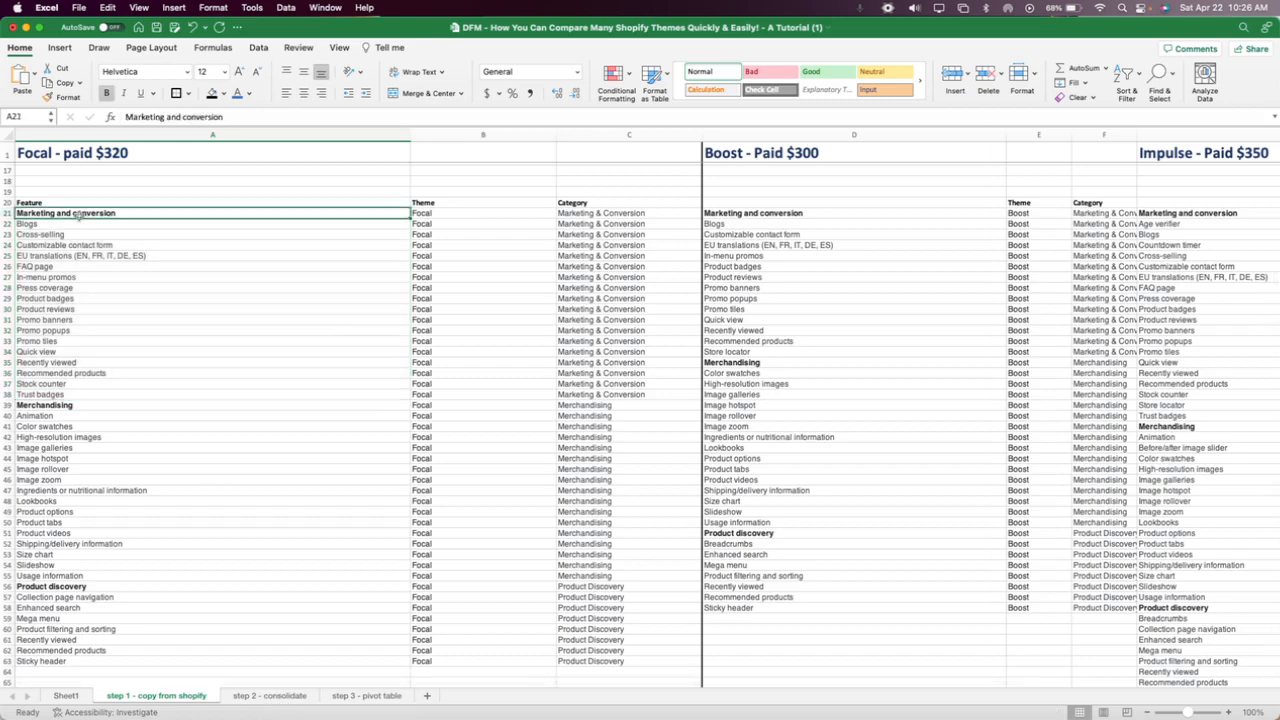
pyautogui.click(50, 405)
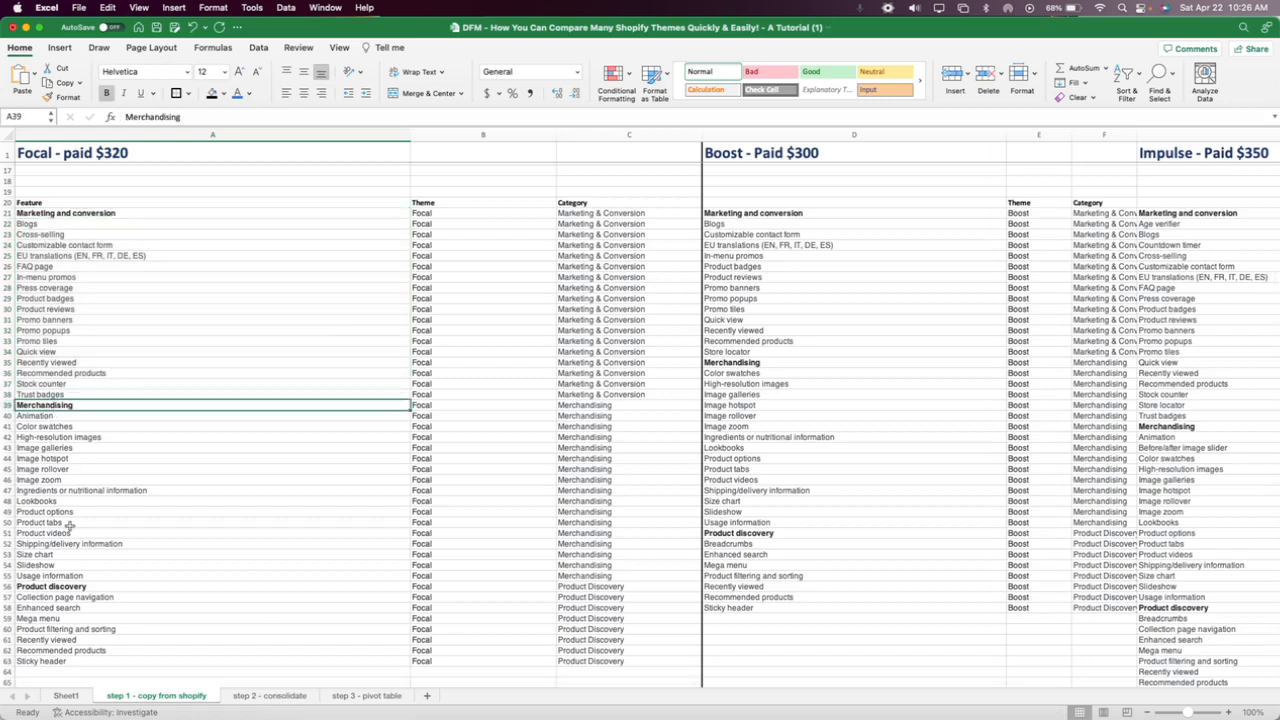
pyautogui.click(69, 587)
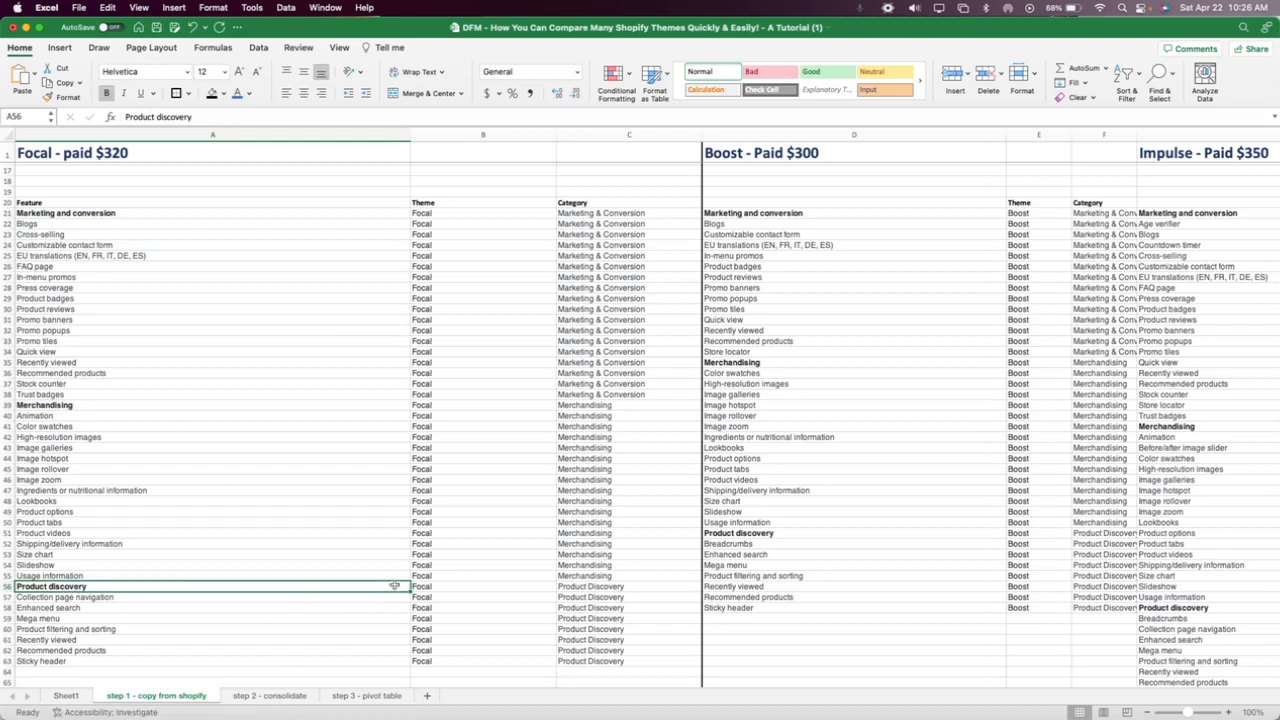
# Select the Product discovery, column heading and Merchandising rows (56, 20 and 39) together across columns A to C.
pyautogui.moveTo(606, 590); pyautogui.dragTo(380, 588)
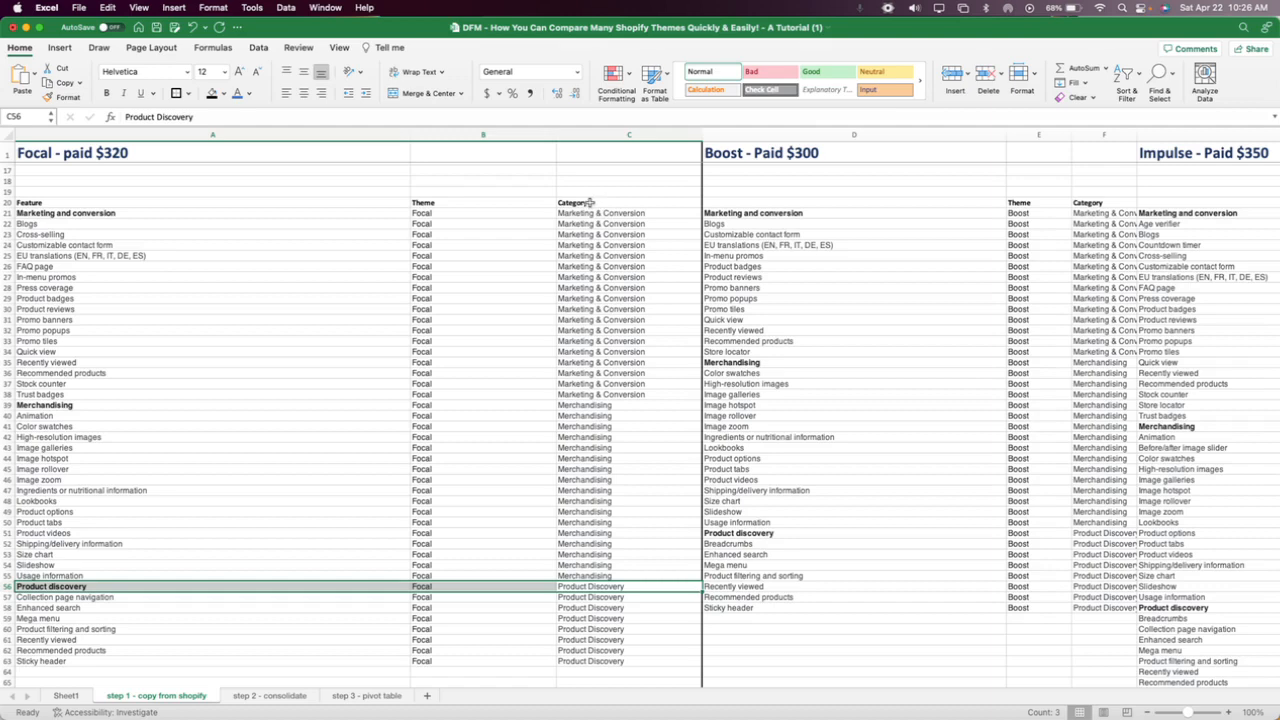
pyautogui.moveTo(590, 202); pyautogui.dragTo(338, 204)
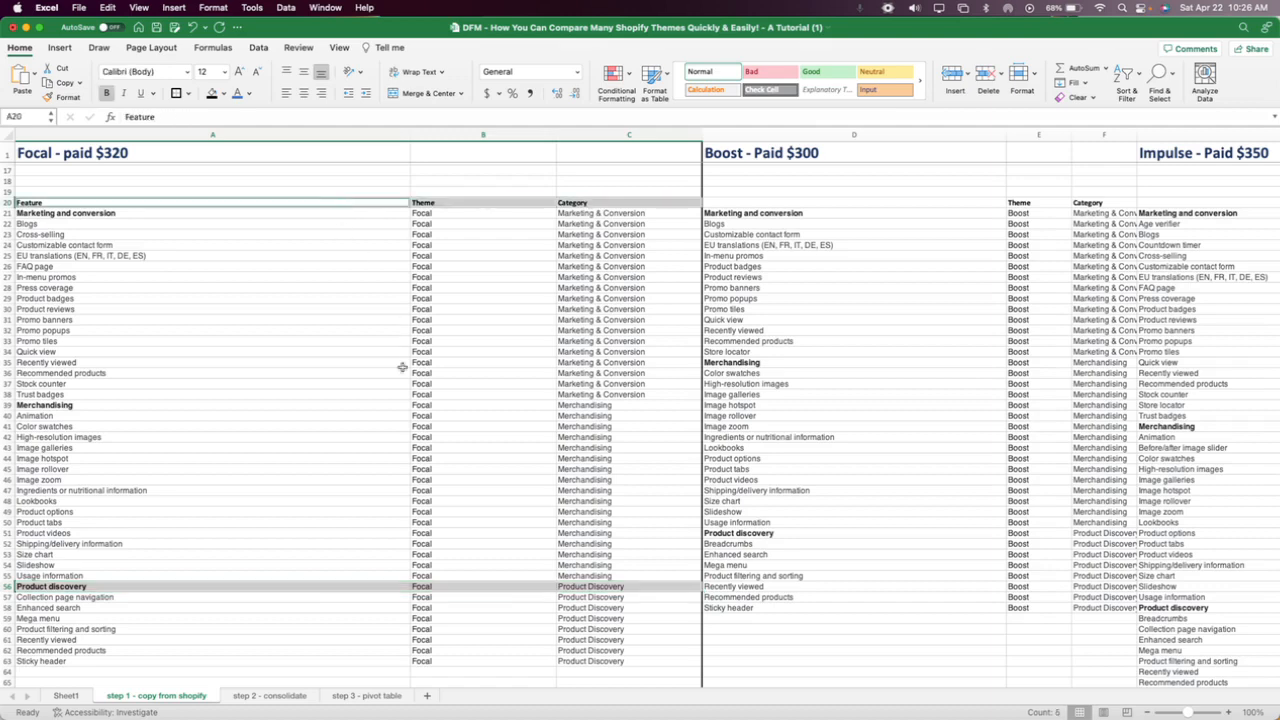
pyautogui.keyDown('super'); pyautogui.click(82, 405); pyautogui.keyUp('super')
pyautogui.keyDown('super'); pyautogui.click(430, 407); pyautogui.keyUp('super')
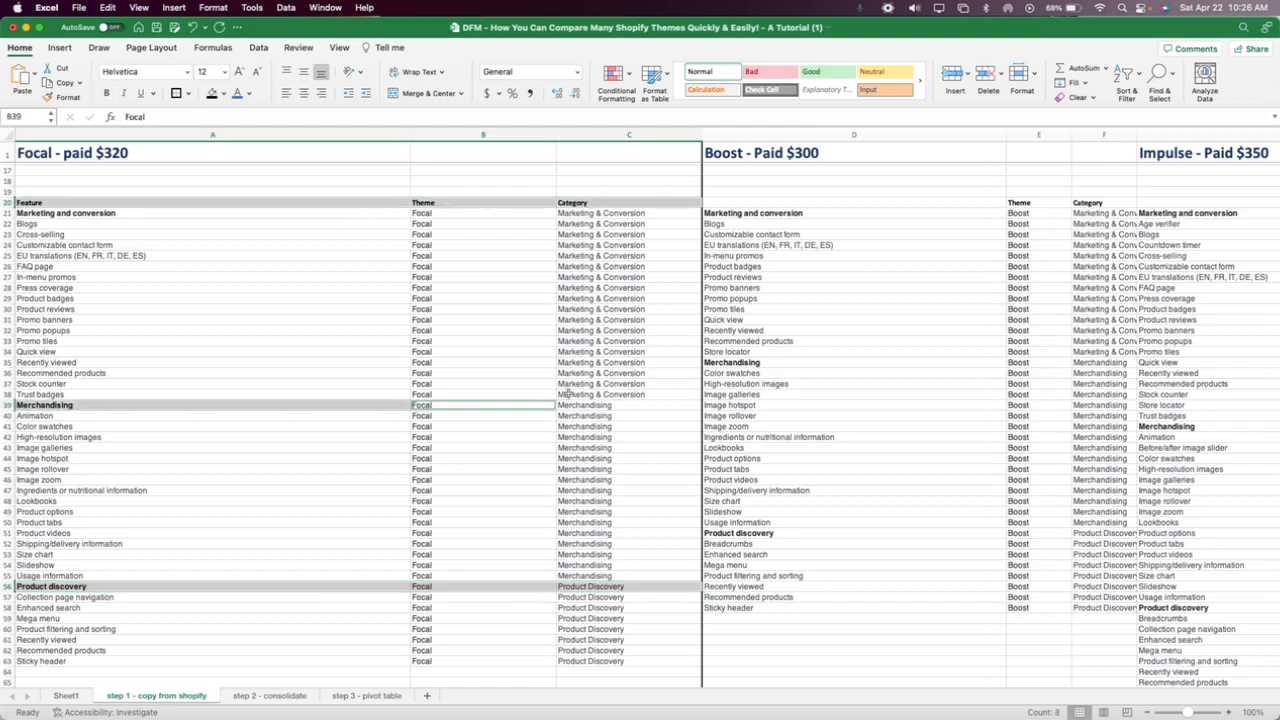
pyautogui.keyDown('super'); pyautogui.click(584, 405); pyautogui.keyUp('super')
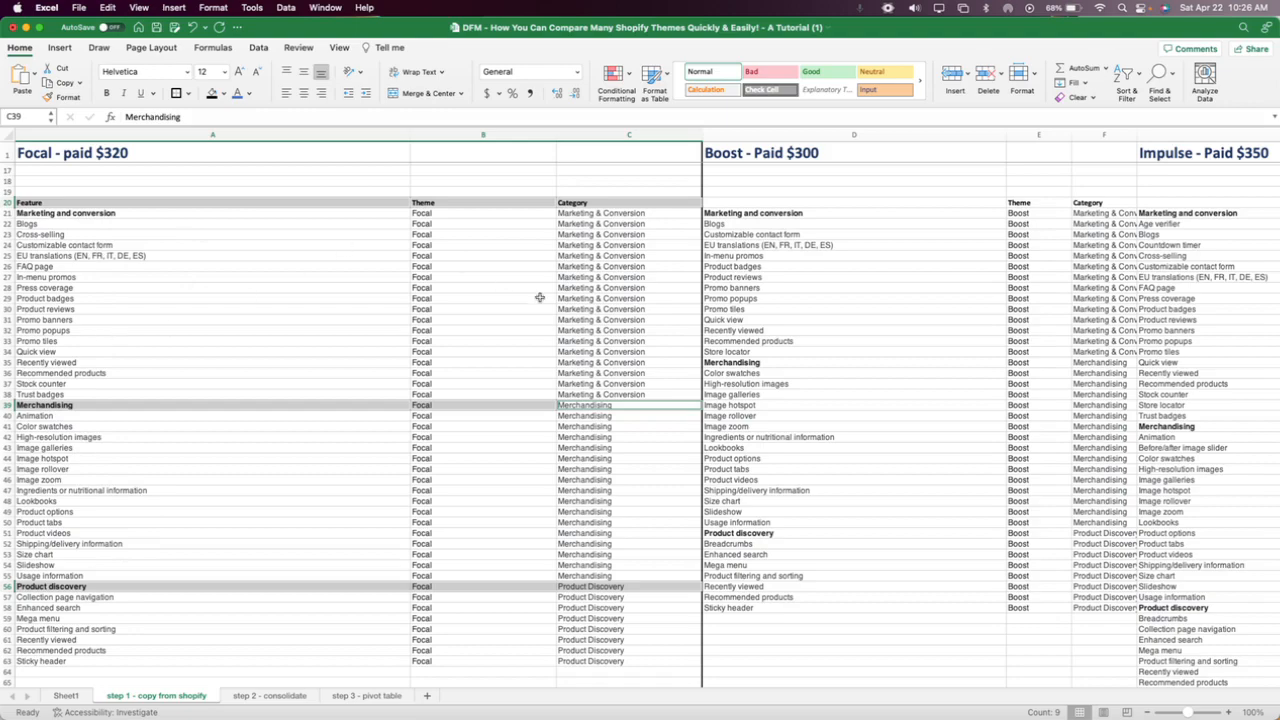
# Autofit the width of the Boost theme's Category column (F) to its longest entry.
pyautogui.hscroll(5, 539, 297)
pyautogui.hscroll(3, 539, 297)
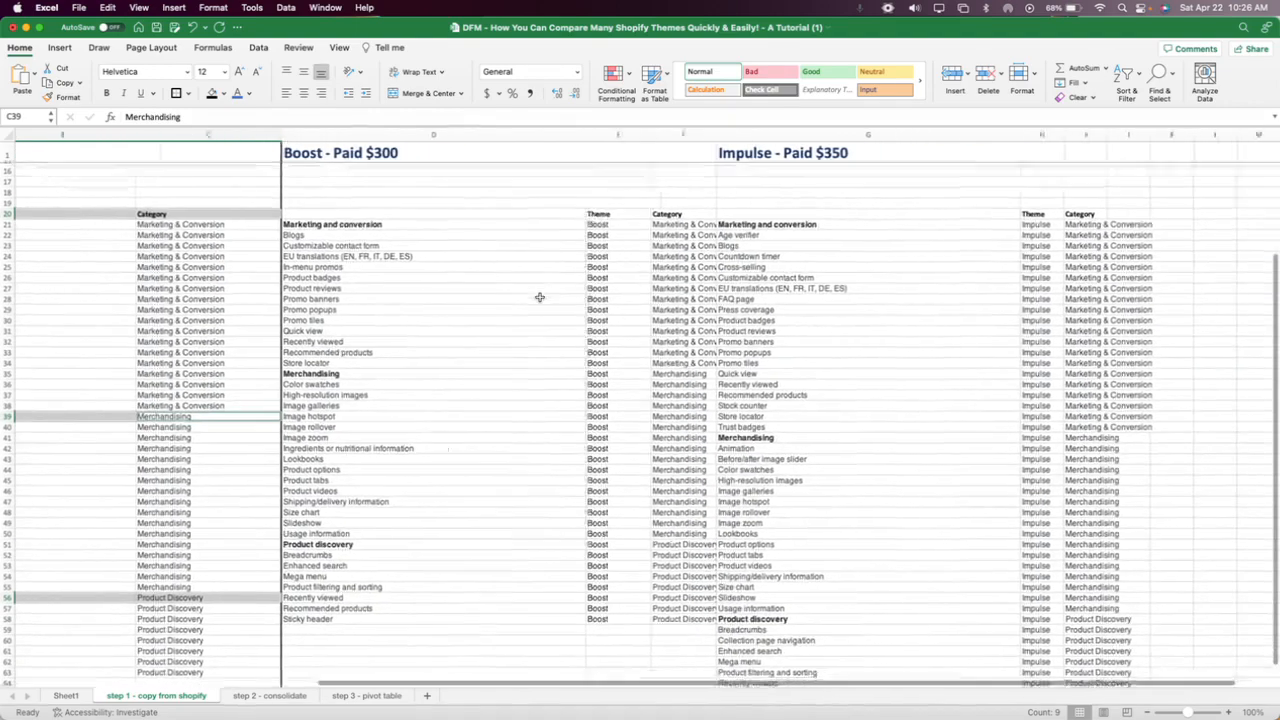
pyautogui.doubleClick(684, 133)
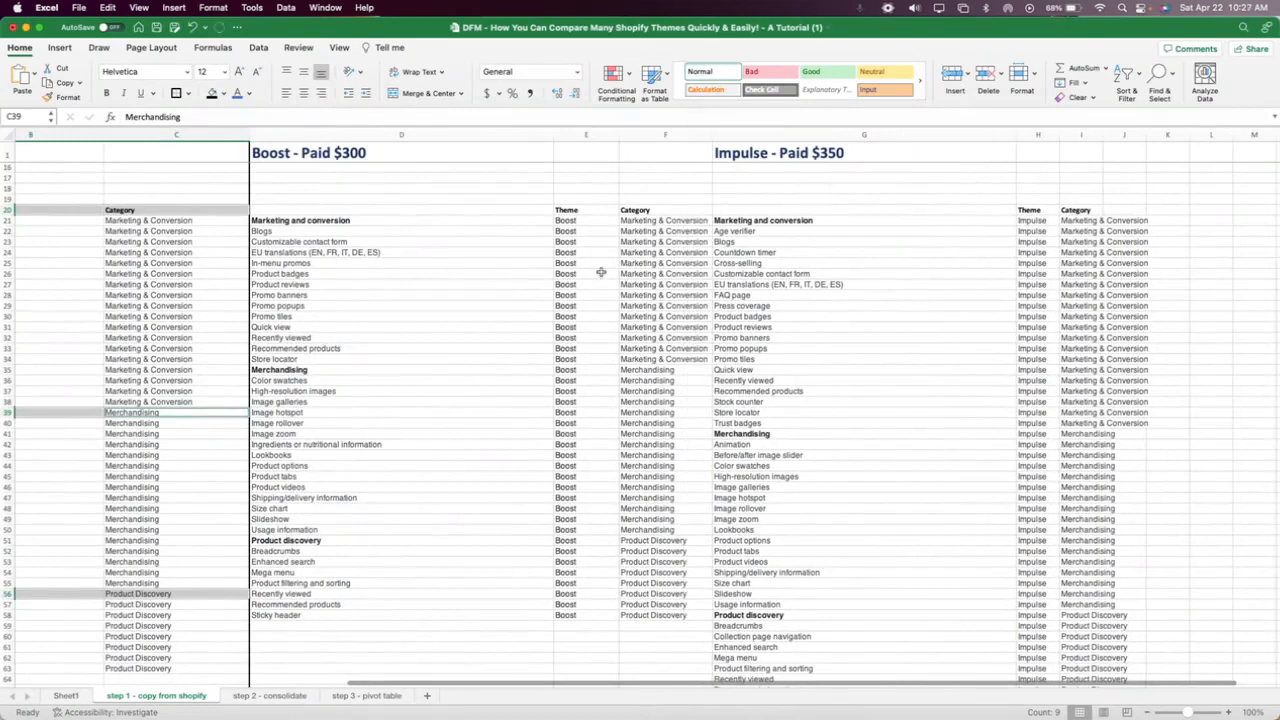
pyautogui.hscroll(-2, 601, 272)
pyautogui.hscroll(-10, 601, 272)
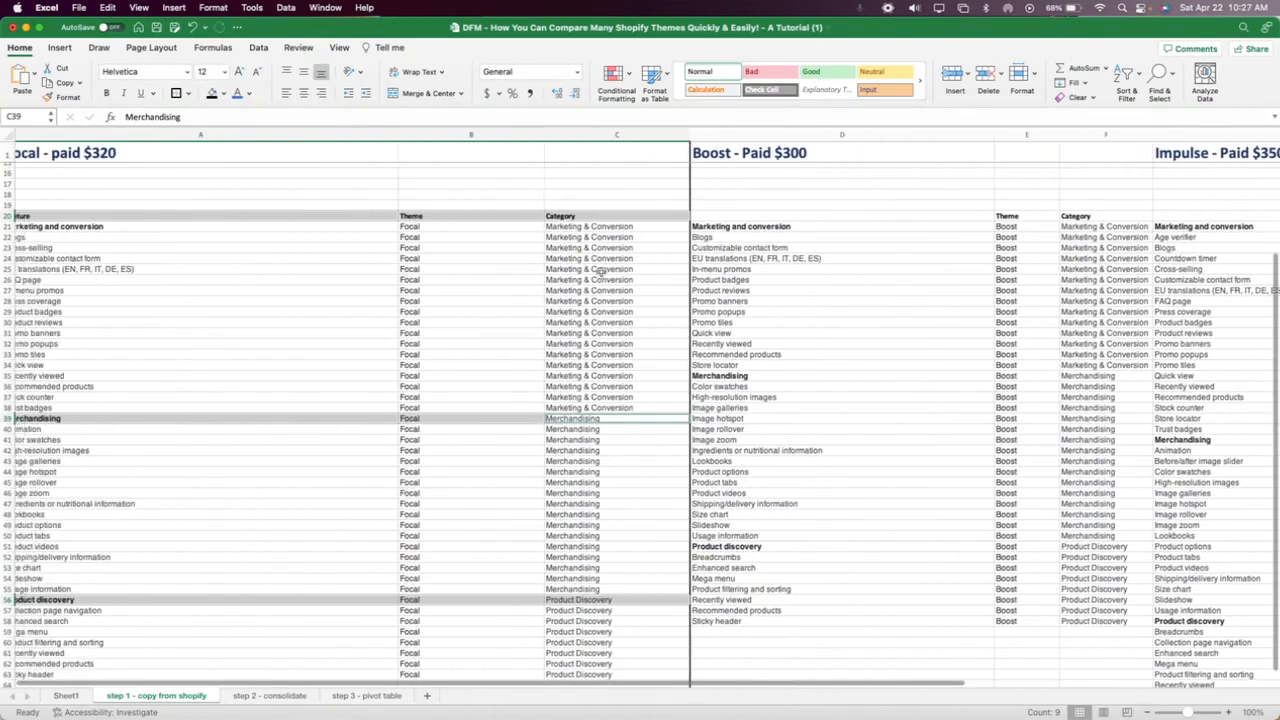
pyautogui.hscroll(-2, 601, 272)
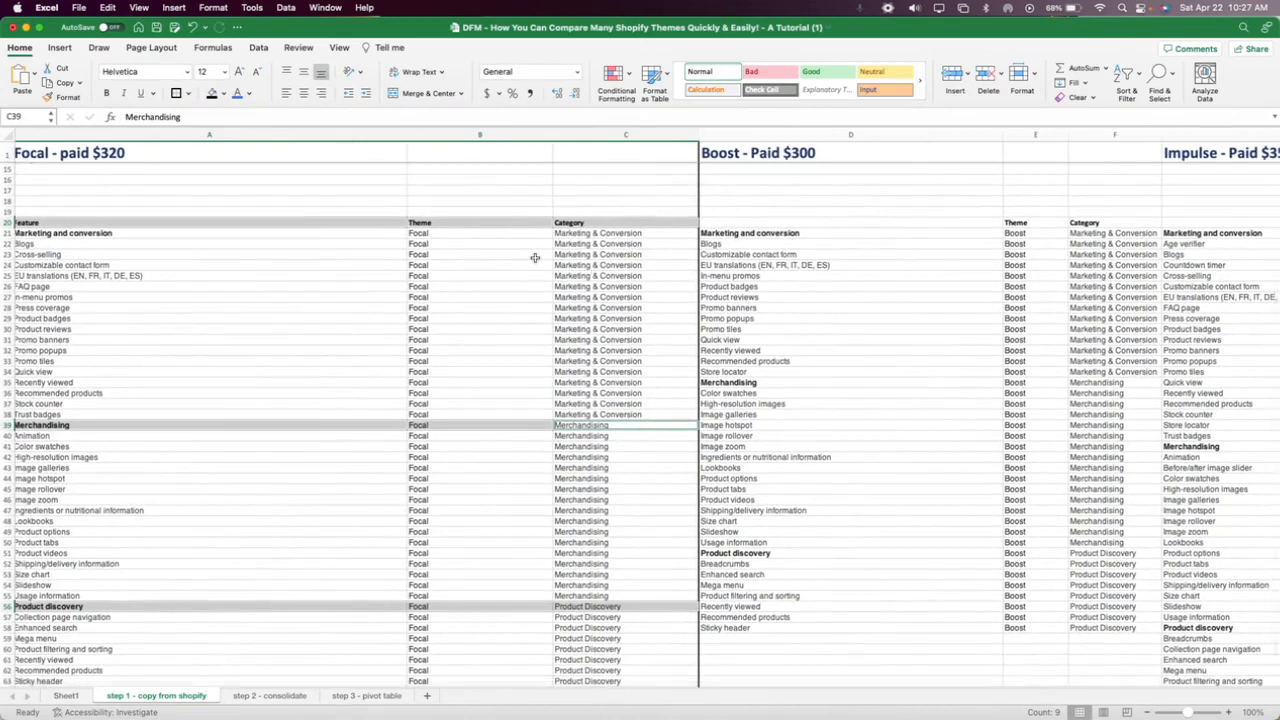
# Compare the Blogs and Cross-selling entries between the Focal and Boost marketing features, including their Theme and Category columns.
pyautogui.click(72, 244)
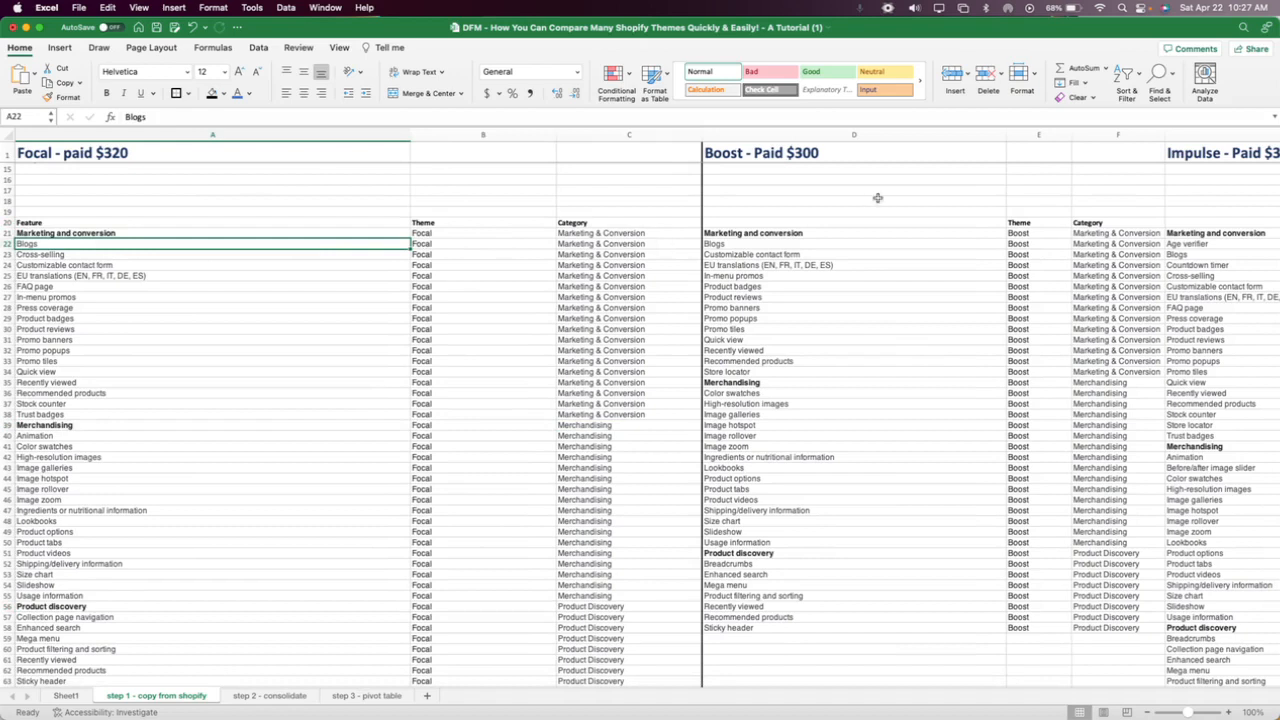
pyautogui.click(735, 245)
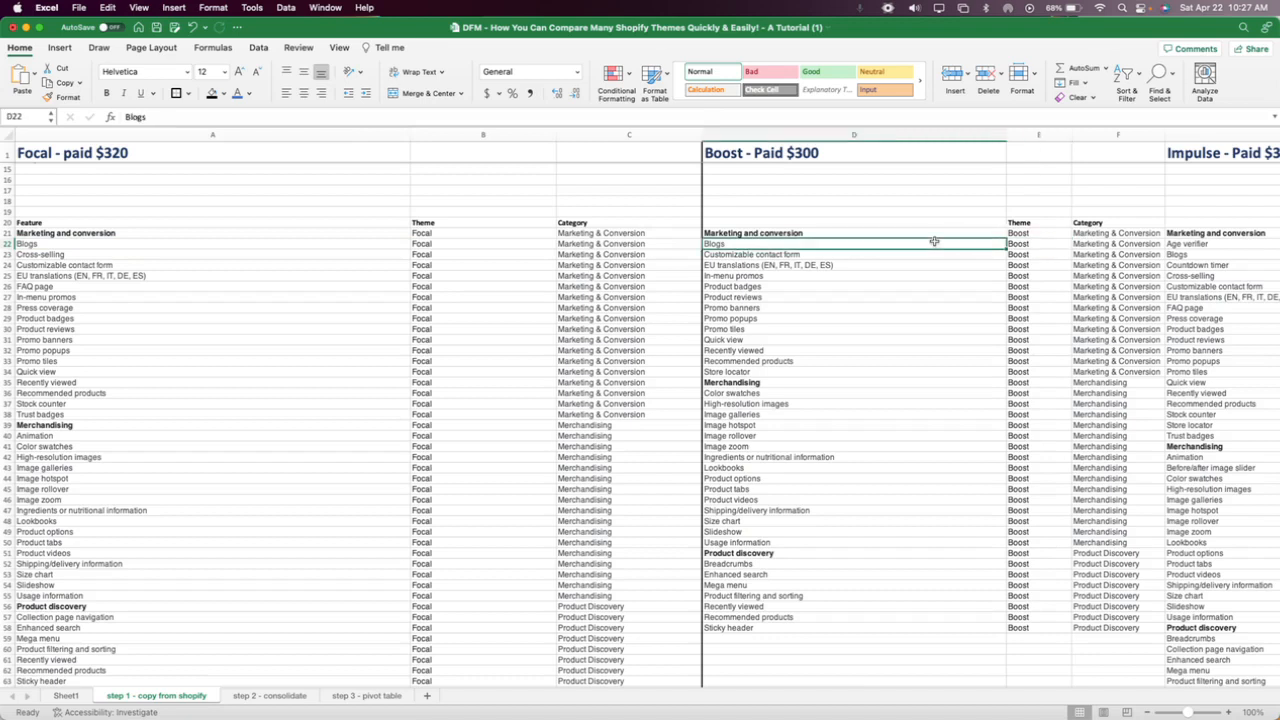
pyautogui.click(1080, 242)
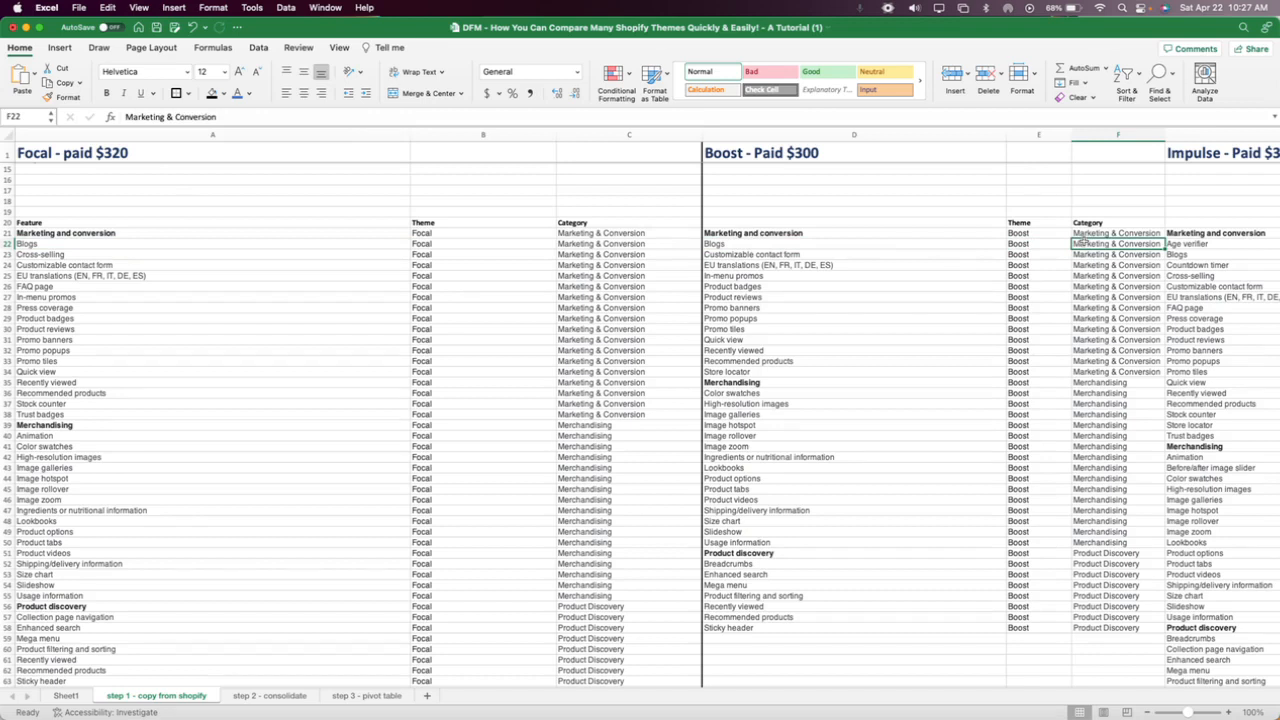
pyautogui.click(66, 255)
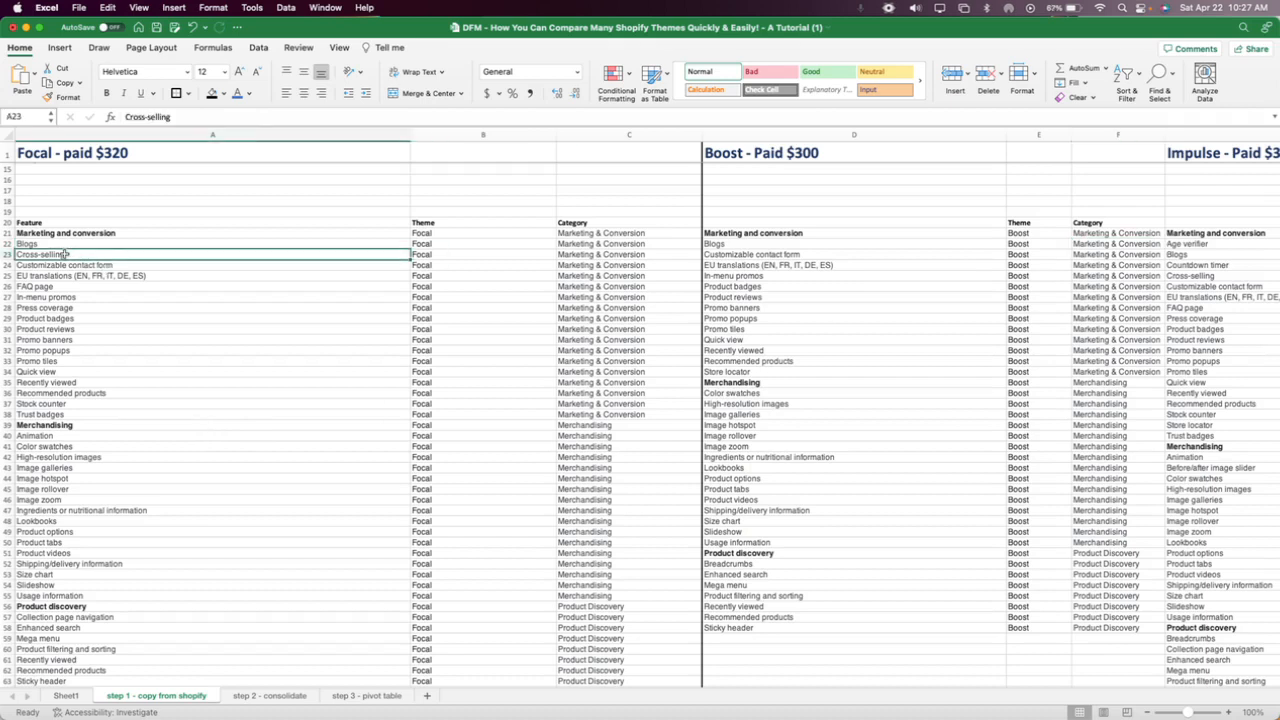
pyautogui.click(443, 253)
pyautogui.click(563, 252)
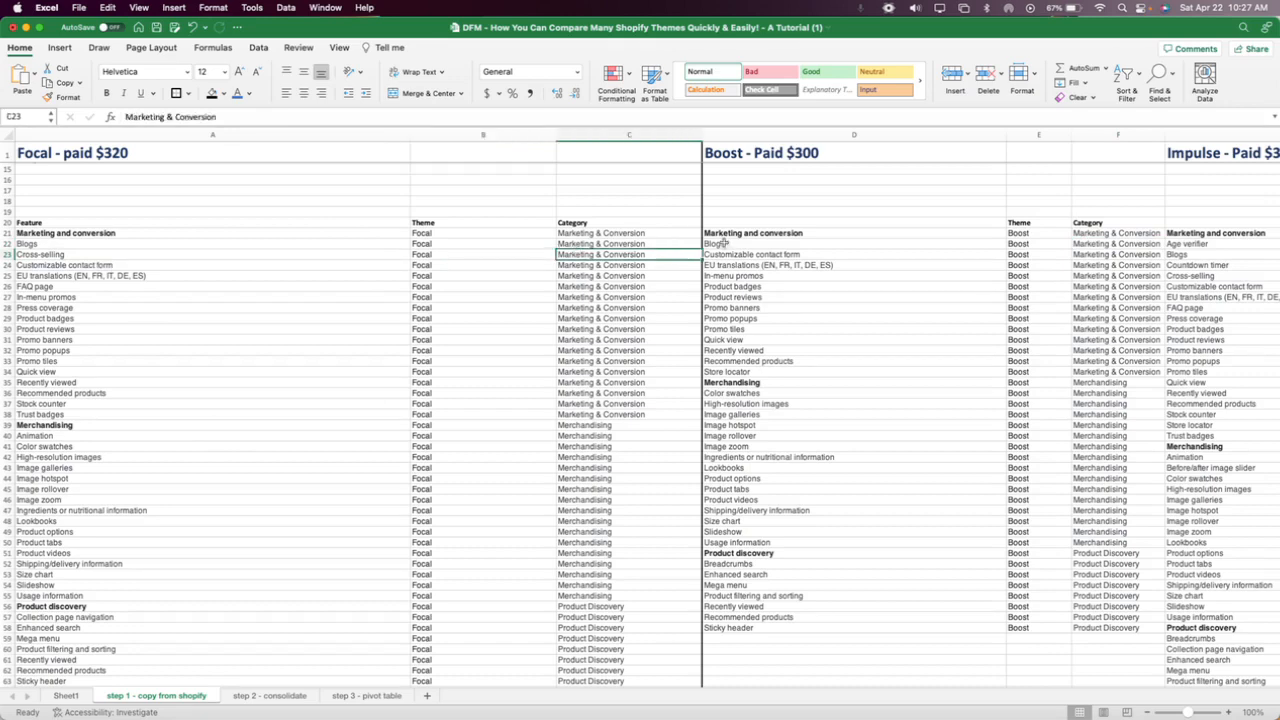
pyautogui.moveTo(720, 244); pyautogui.dragTo(735, 371)
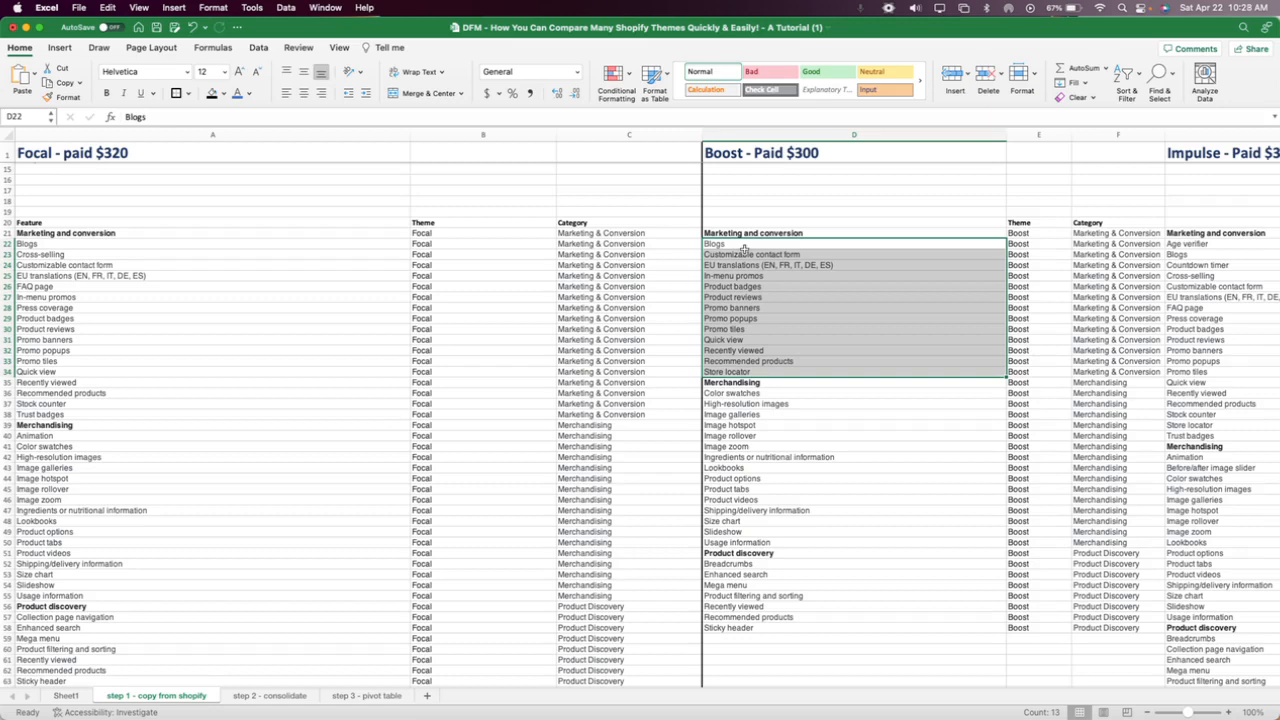
pyautogui.moveTo(478, 134); pyautogui.dragTo(624, 139)
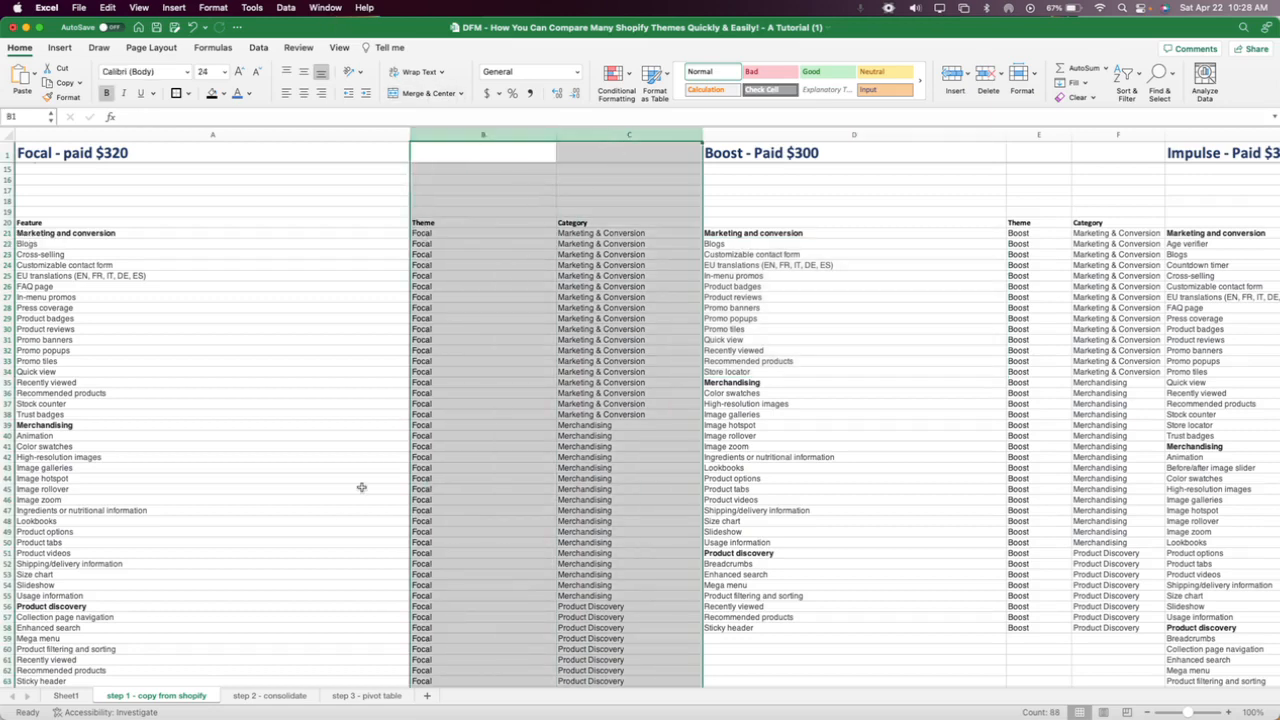
pyautogui.click(272, 552)
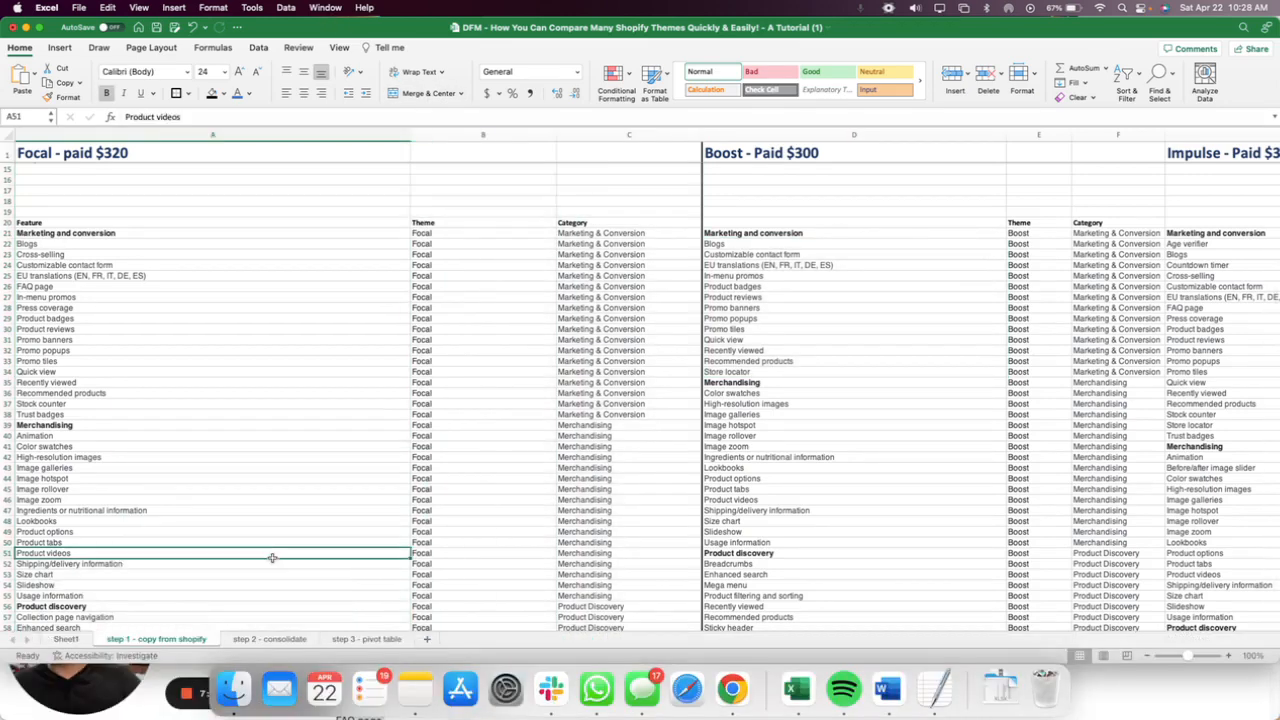
# Compare the Feature, Theme and Category headings on the "step 2 - consolidate" sheet with those above the Focal list on "step 1 - copy from shopify".
pyautogui.click(278, 641)
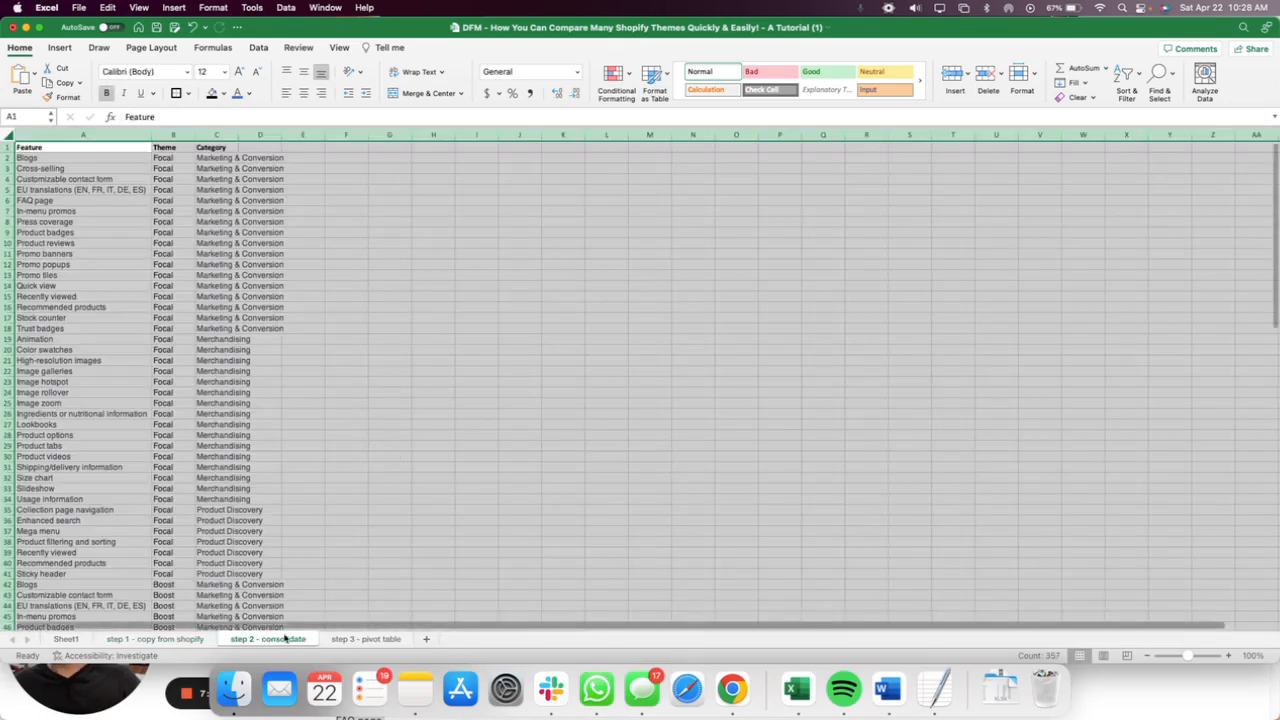
pyautogui.click(56, 151)
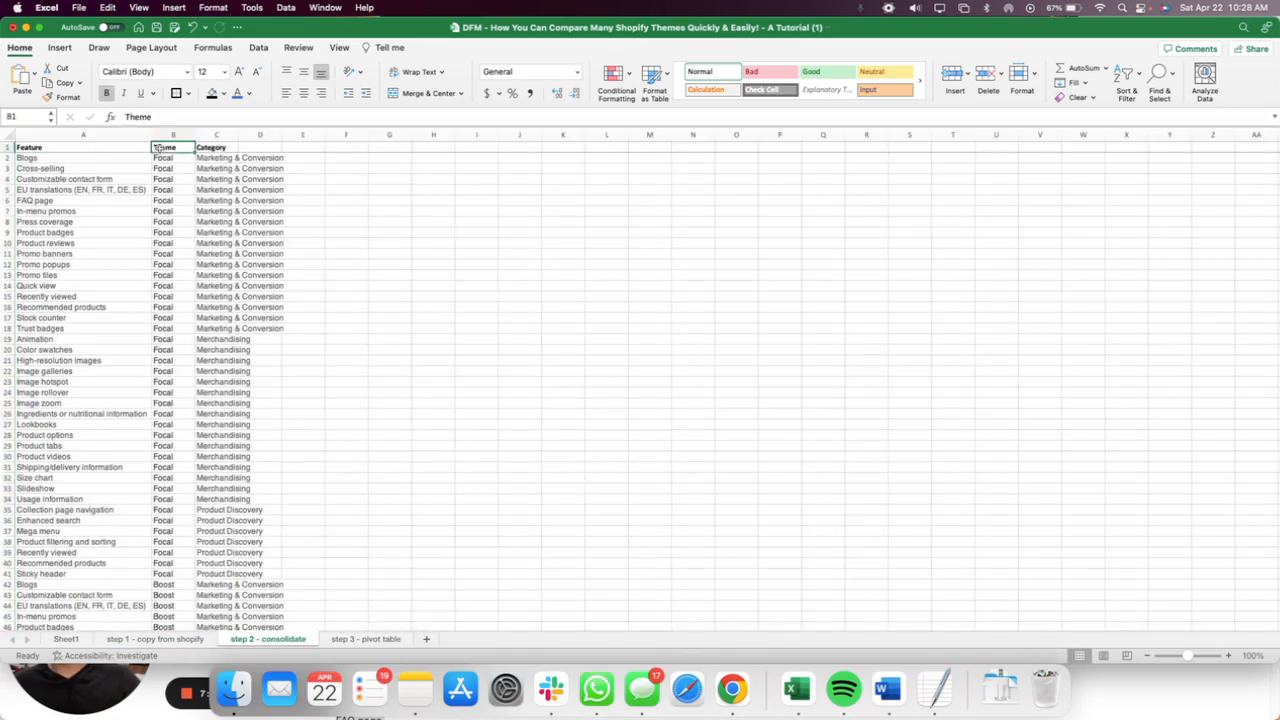
pyautogui.click(218, 148)
pyautogui.click(168, 643)
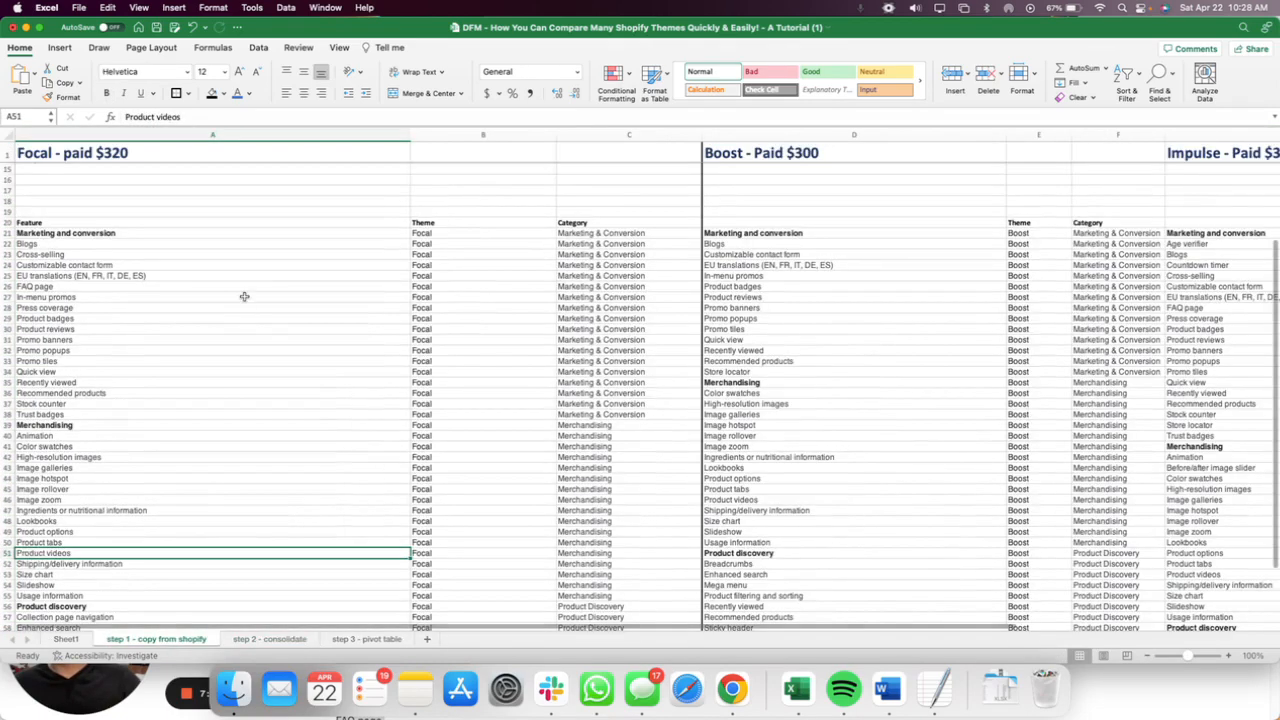
pyautogui.click(178, 230)
pyautogui.click(177, 222)
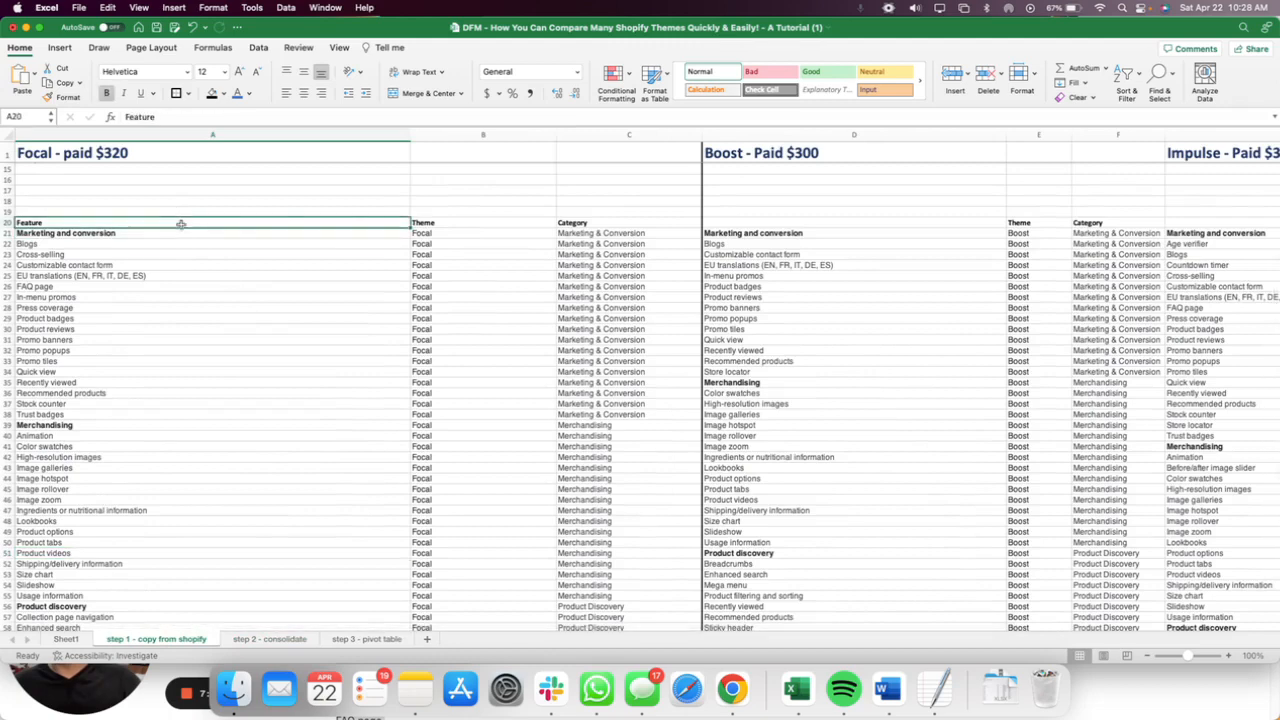
pyautogui.click(434, 219)
pyautogui.click(599, 221)
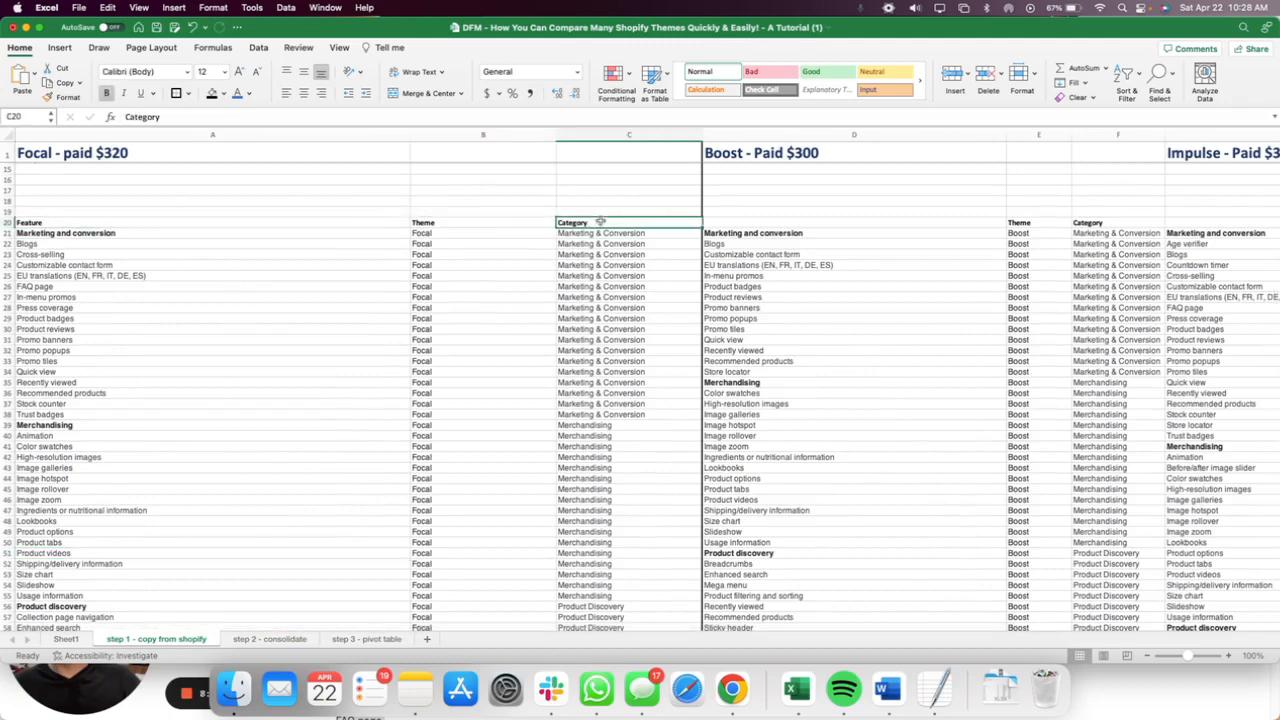
# Enter the heading Feature in row 20 above the Boost list (D20) and the Impulse list (G20).
pyautogui.click(781, 224)
pyautogui.write('Feature')
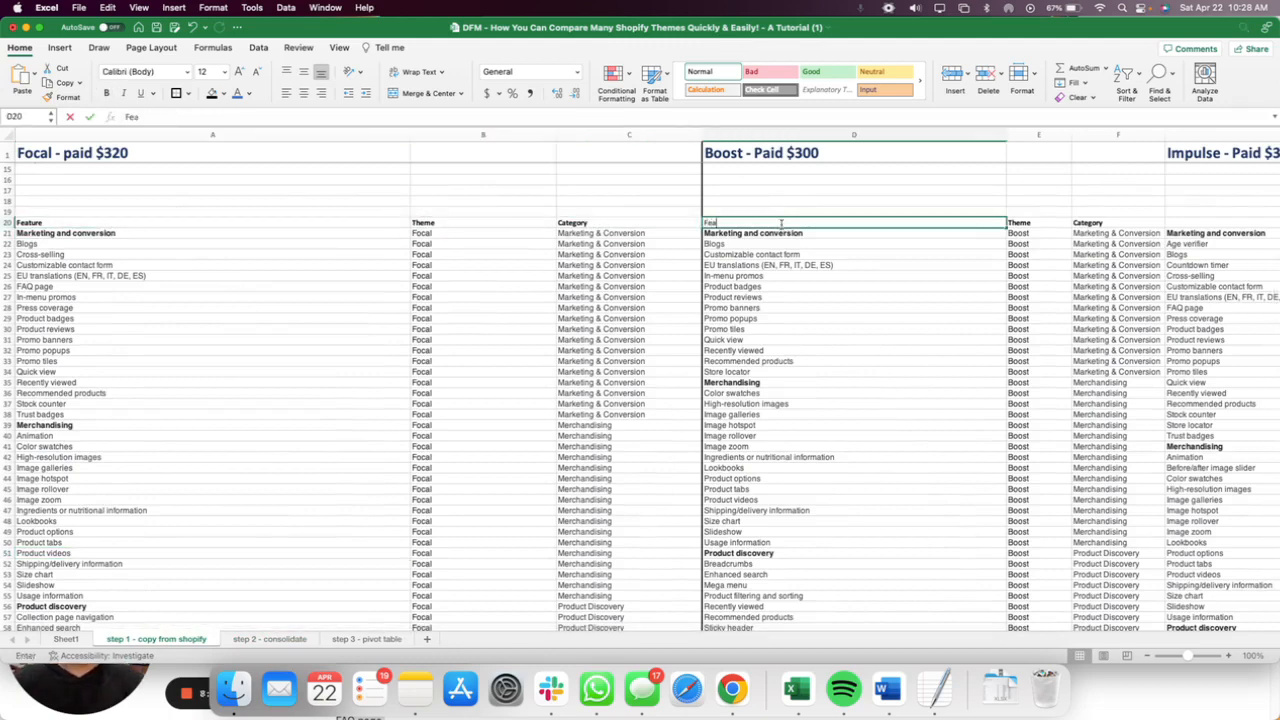
pyautogui.press('Return')
pyautogui.hscroll(2, 1035, 230)
pyautogui.hscroll(4, 1035, 230)
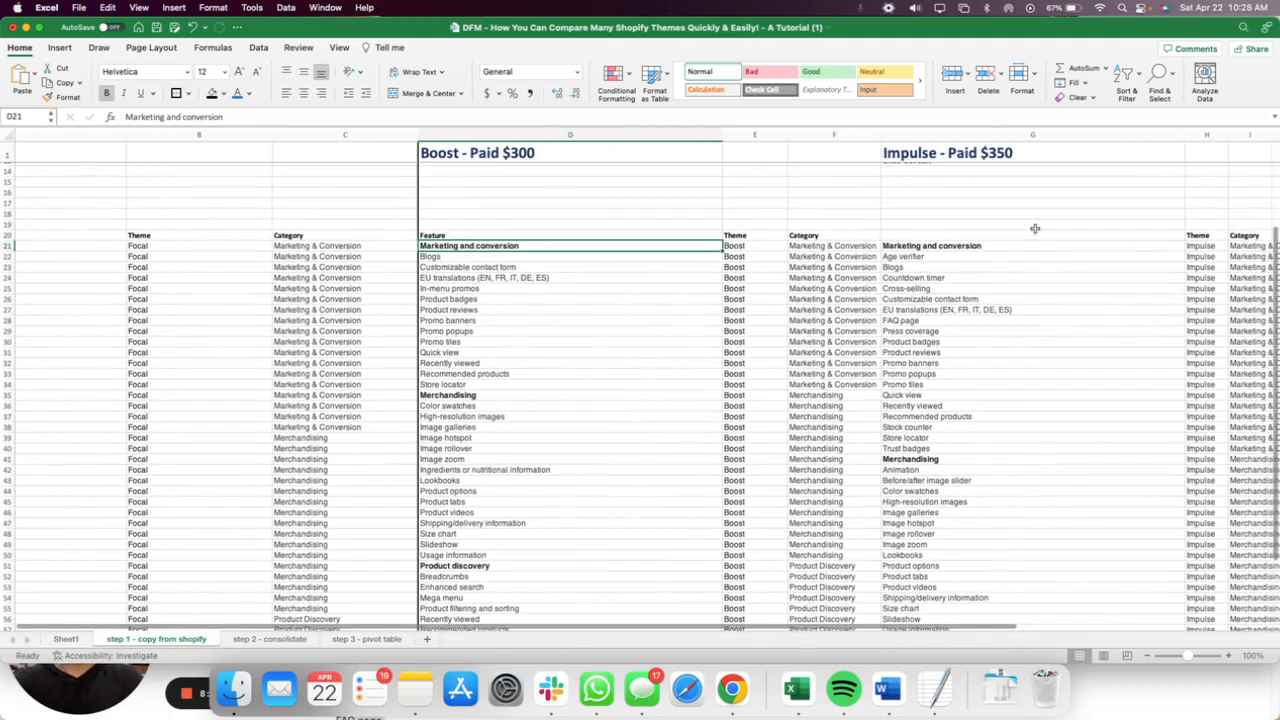
pyautogui.click(893, 233)
pyautogui.write('Feature')
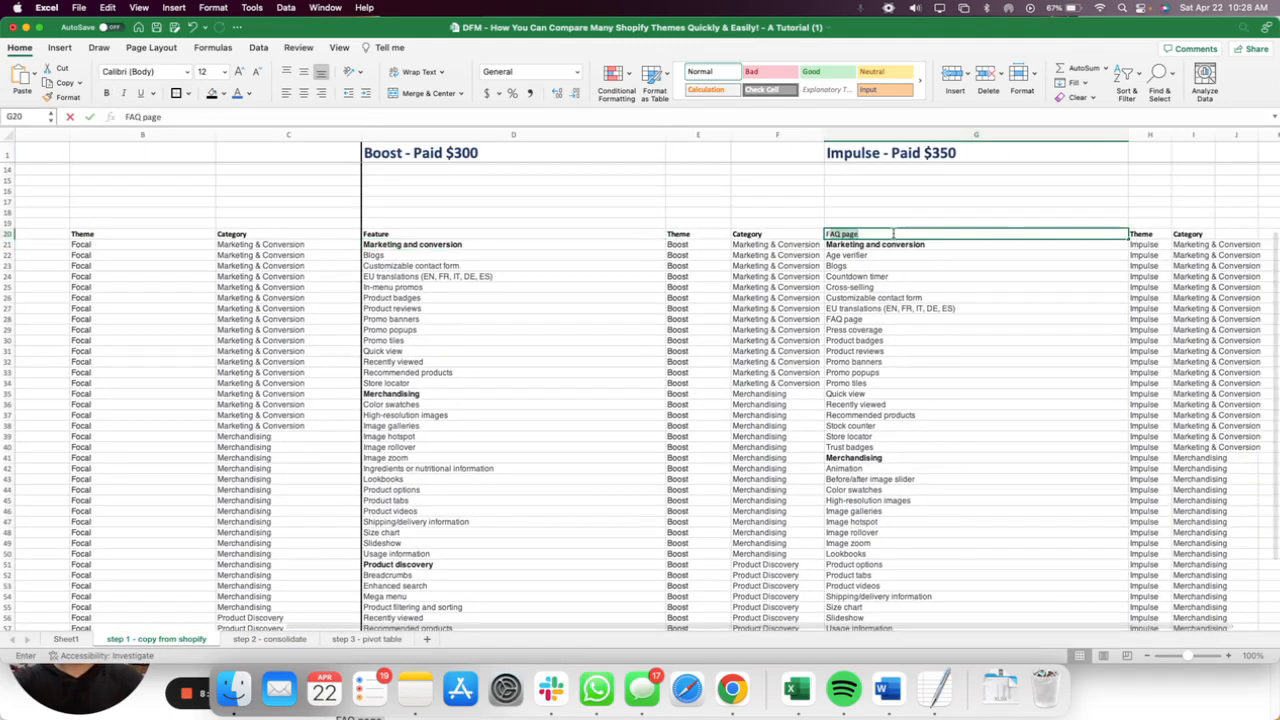
pyautogui.press('Return')
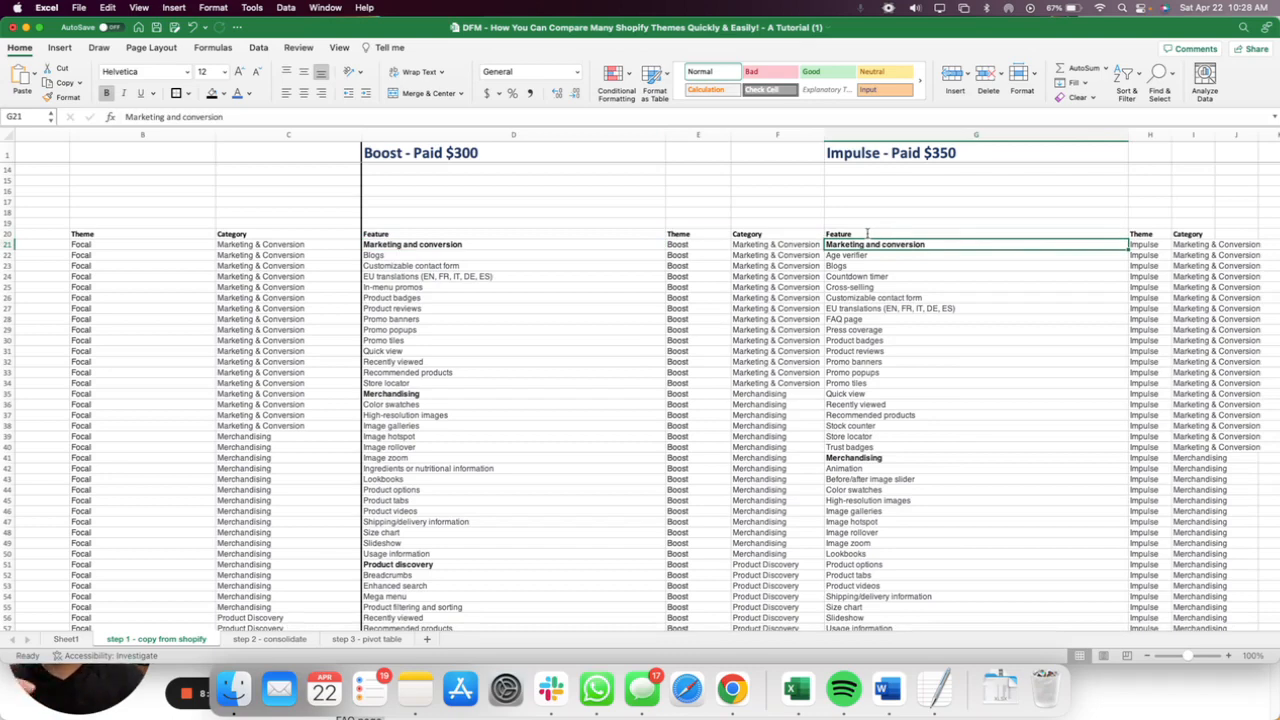
# Compare Focal's Marketing & Conversion rows 22 to 38 on the copy sheet with rows 2 to 18 of the consolidate sheet.
pyautogui.hscroll(-5, 614, 300)
pyautogui.scroll(-1, 612, 302)
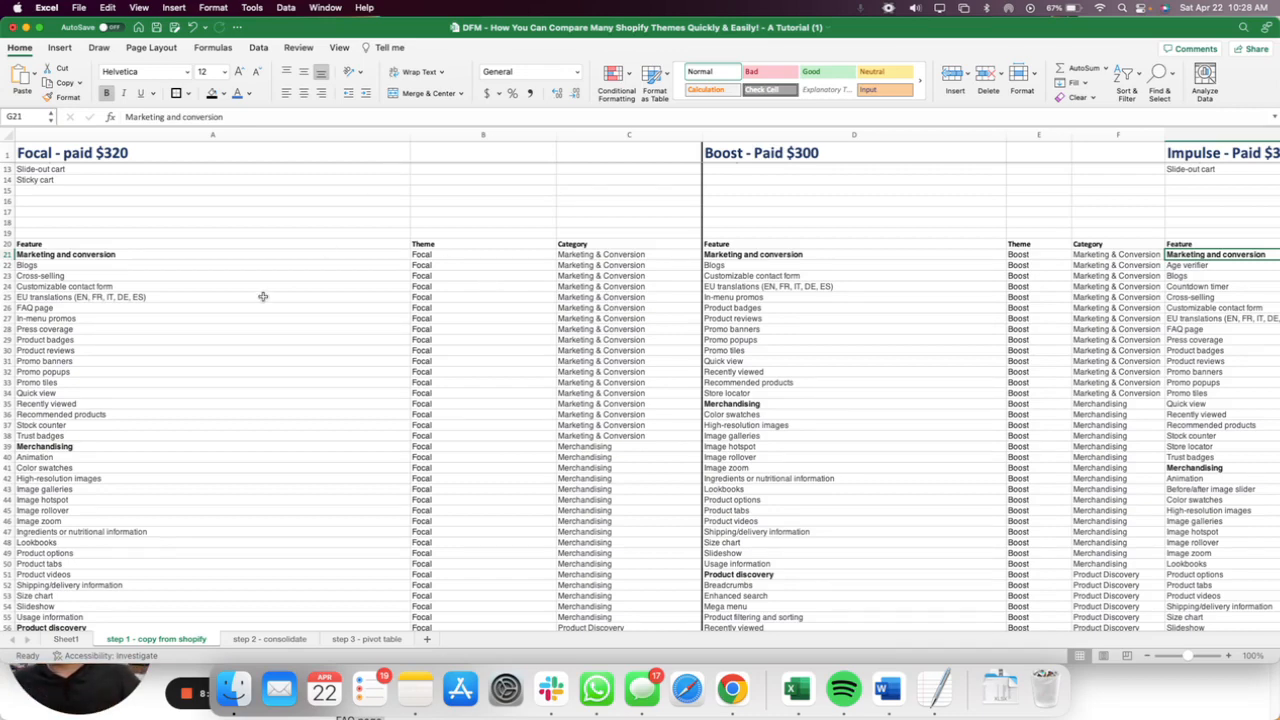
pyautogui.moveTo(38, 265); pyautogui.dragTo(591, 436)
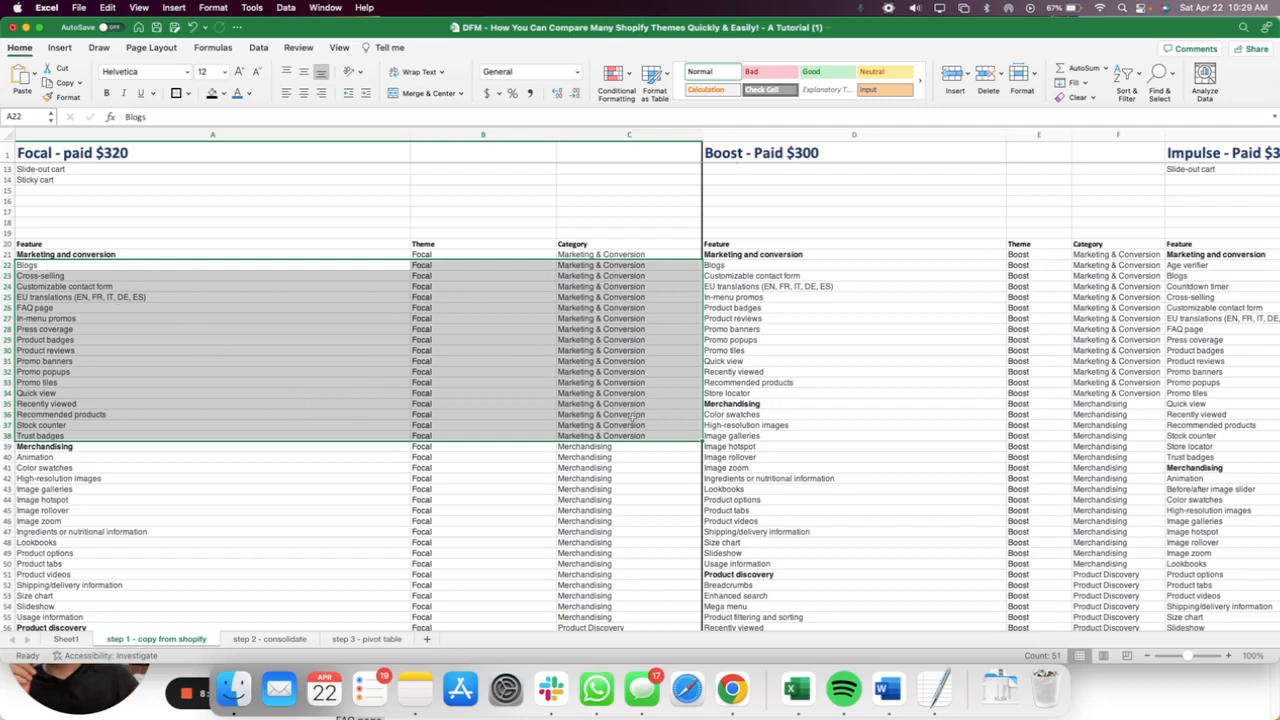
pyautogui.click(268, 641)
pyautogui.moveTo(80, 160); pyautogui.dragTo(205, 330)
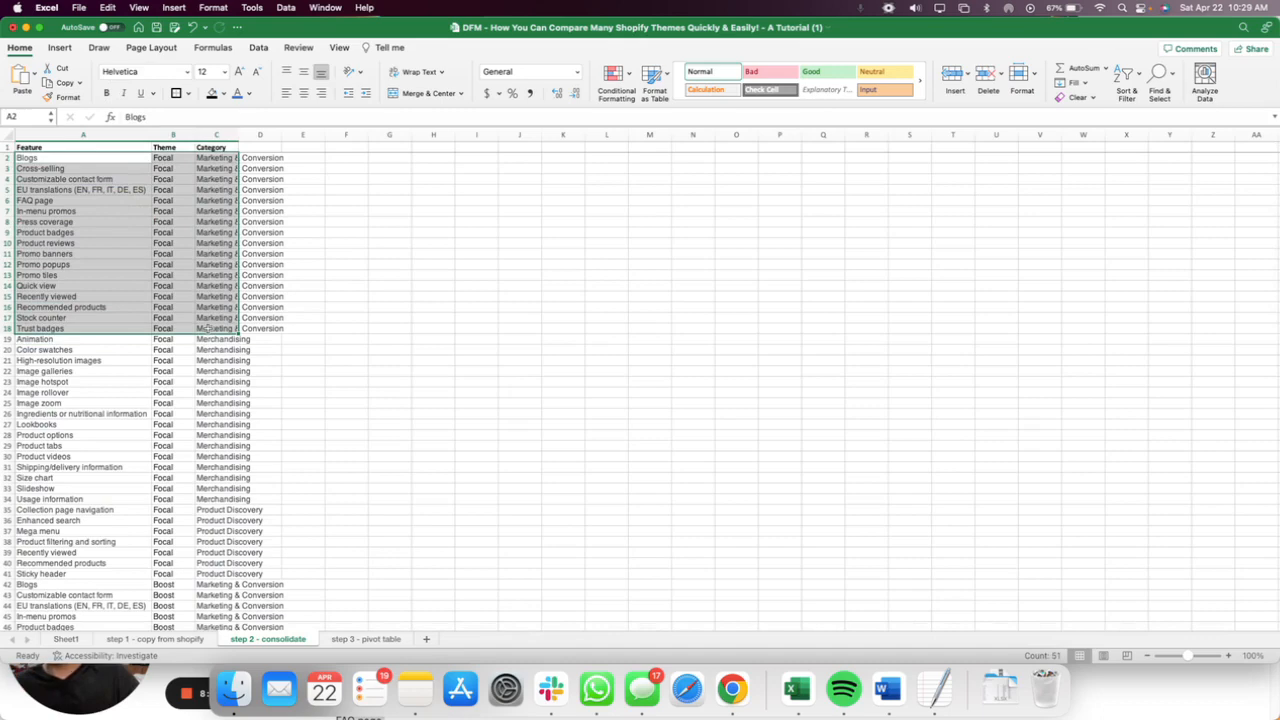
pyautogui.click(160, 639)
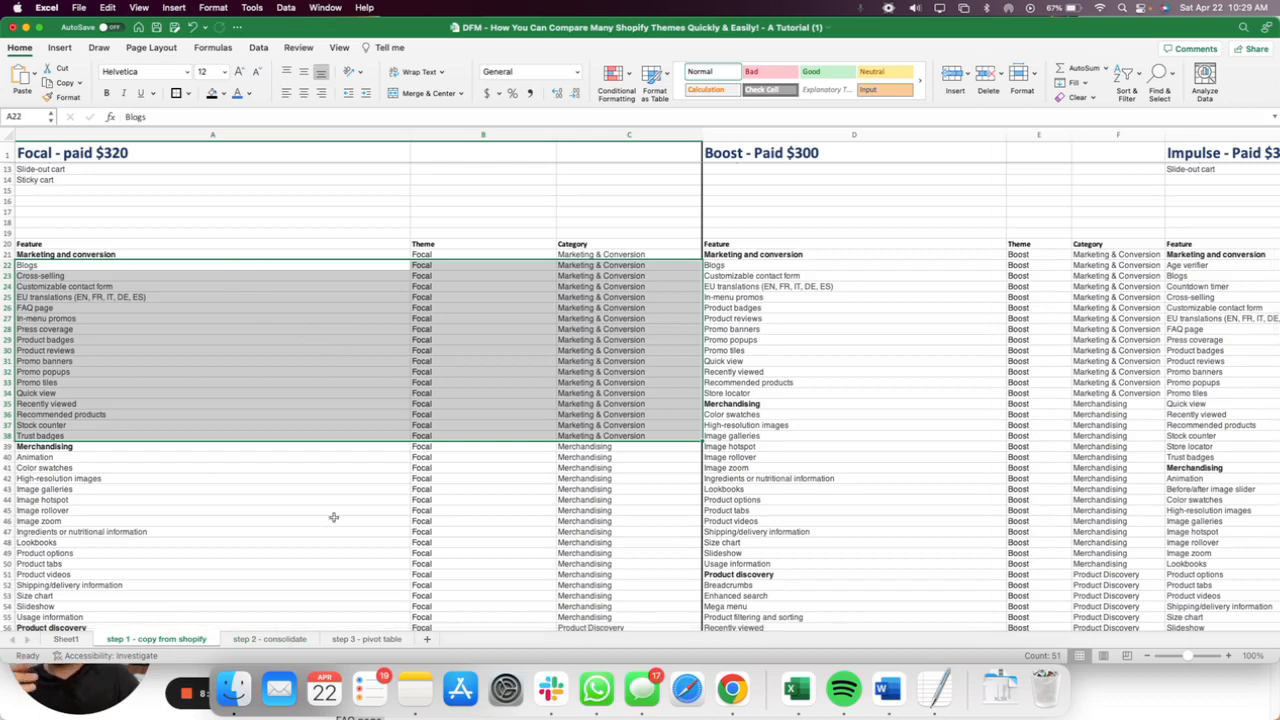
pyautogui.click(270, 639)
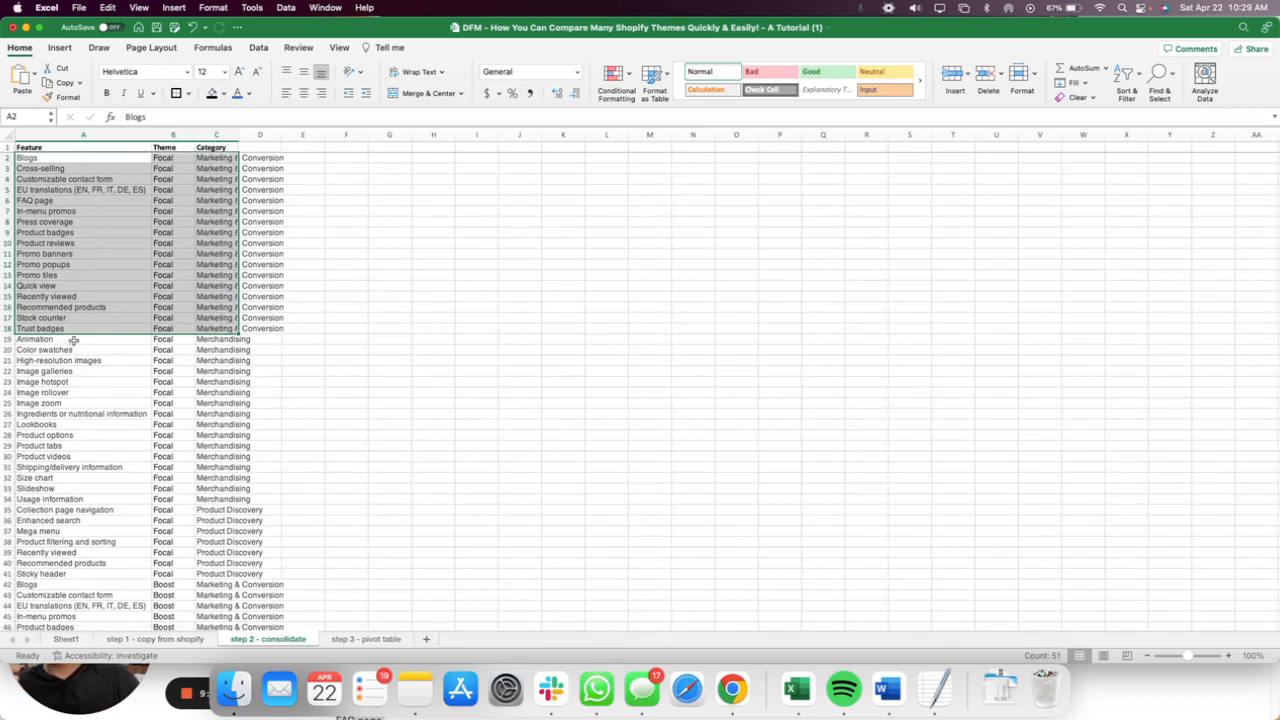
# Examine Focal's Merchandising rows 19 to 34 and Product Discovery rows 35 to 41 in the consolidated list.
pyautogui.moveTo(74, 340); pyautogui.dragTo(228, 498)
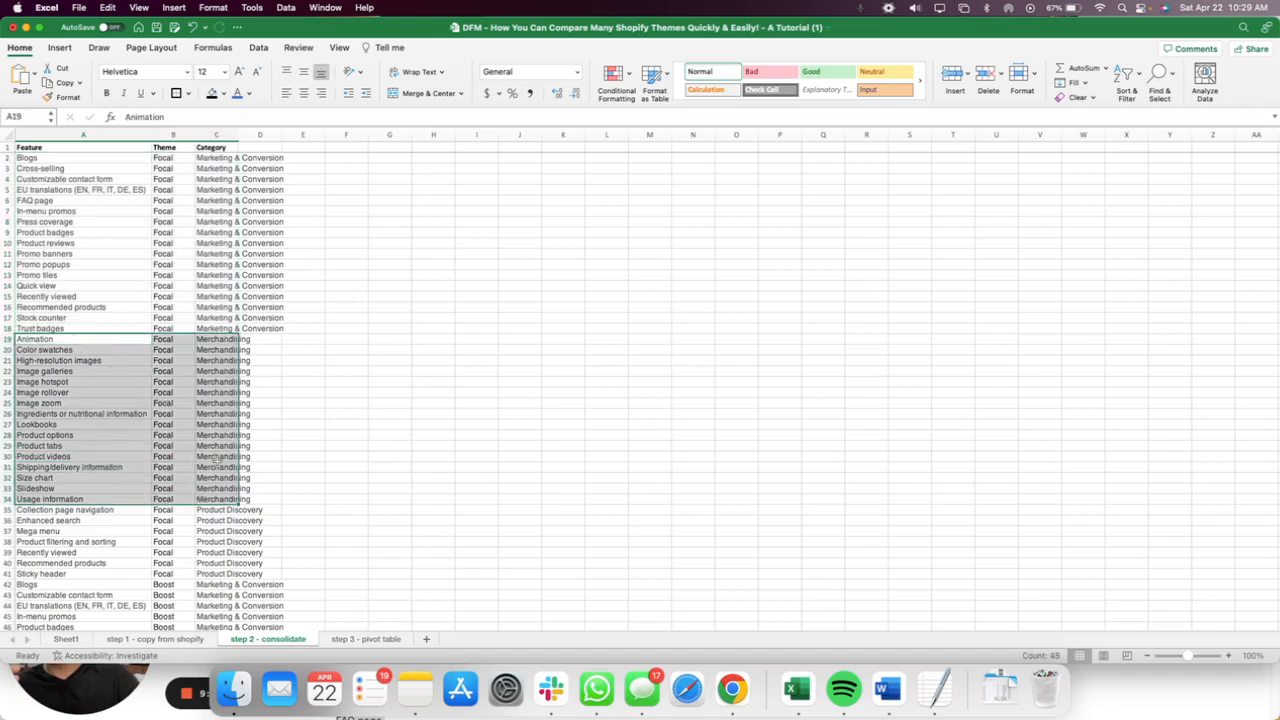
pyautogui.scroll(-5, 216, 458)
pyautogui.click(84, 396)
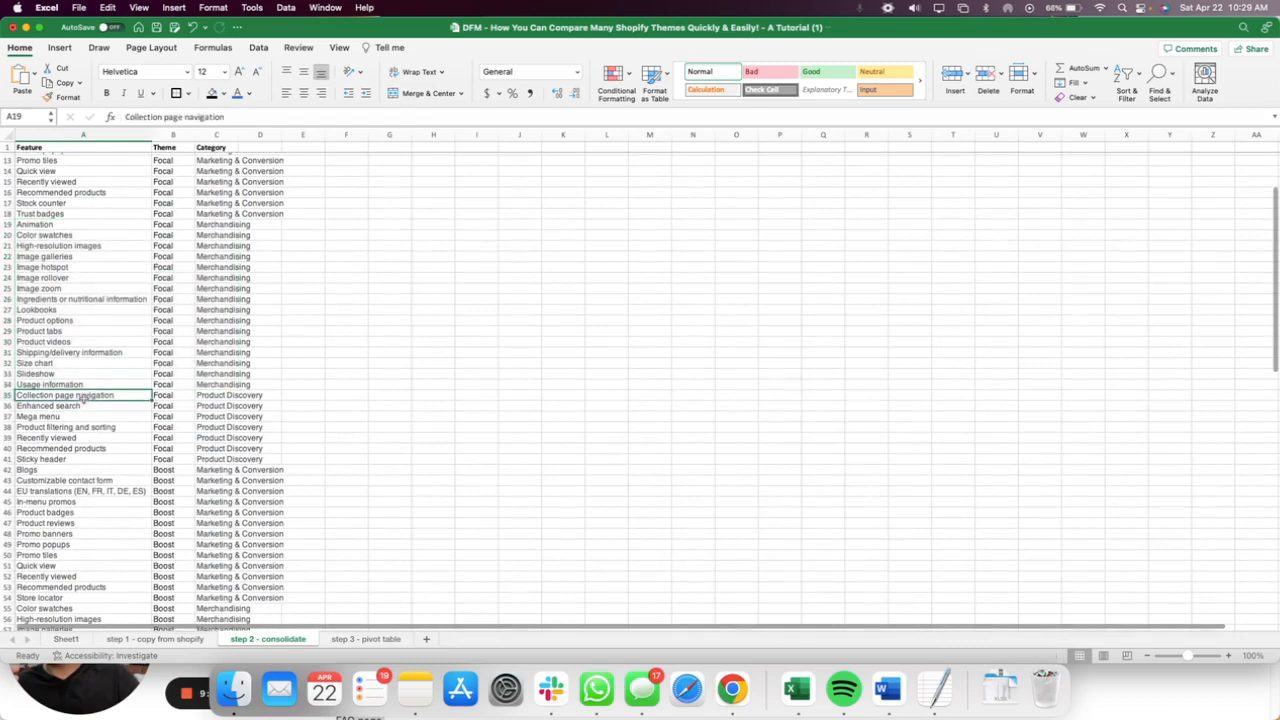
pyautogui.moveTo(84, 396); pyautogui.dragTo(210, 460)
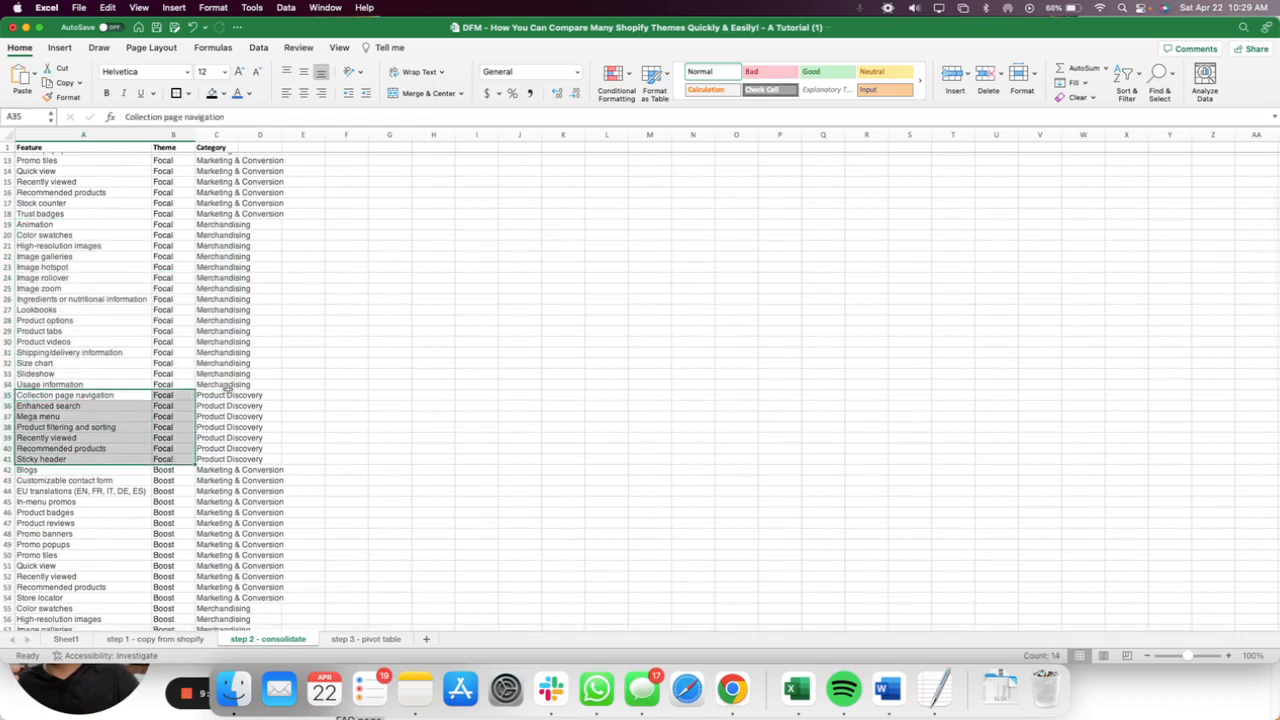
pyautogui.moveTo(226, 396); pyautogui.dragTo(226, 459)
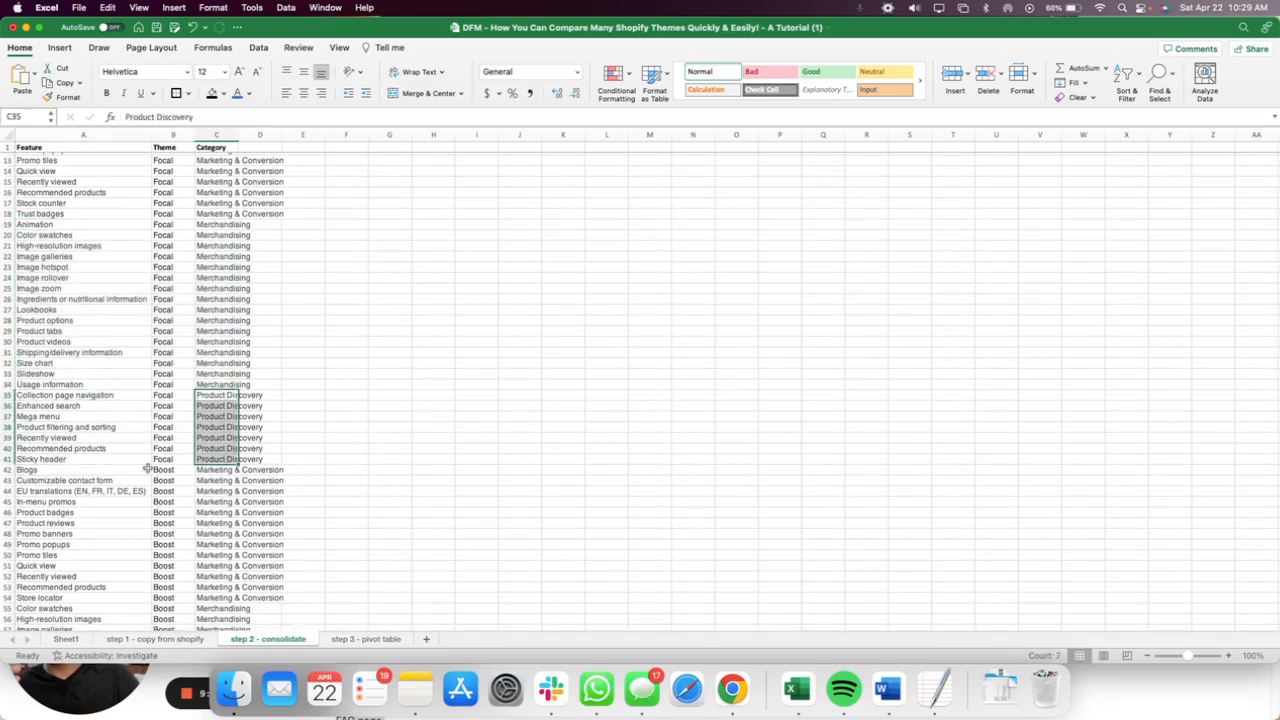
# Examine the Boost and Impulse feature rows from row 42 down in the consolidated list.
pyautogui.scroll(-6, 147, 468)
pyautogui.moveTo(60, 283); pyautogui.dragTo(220, 411)
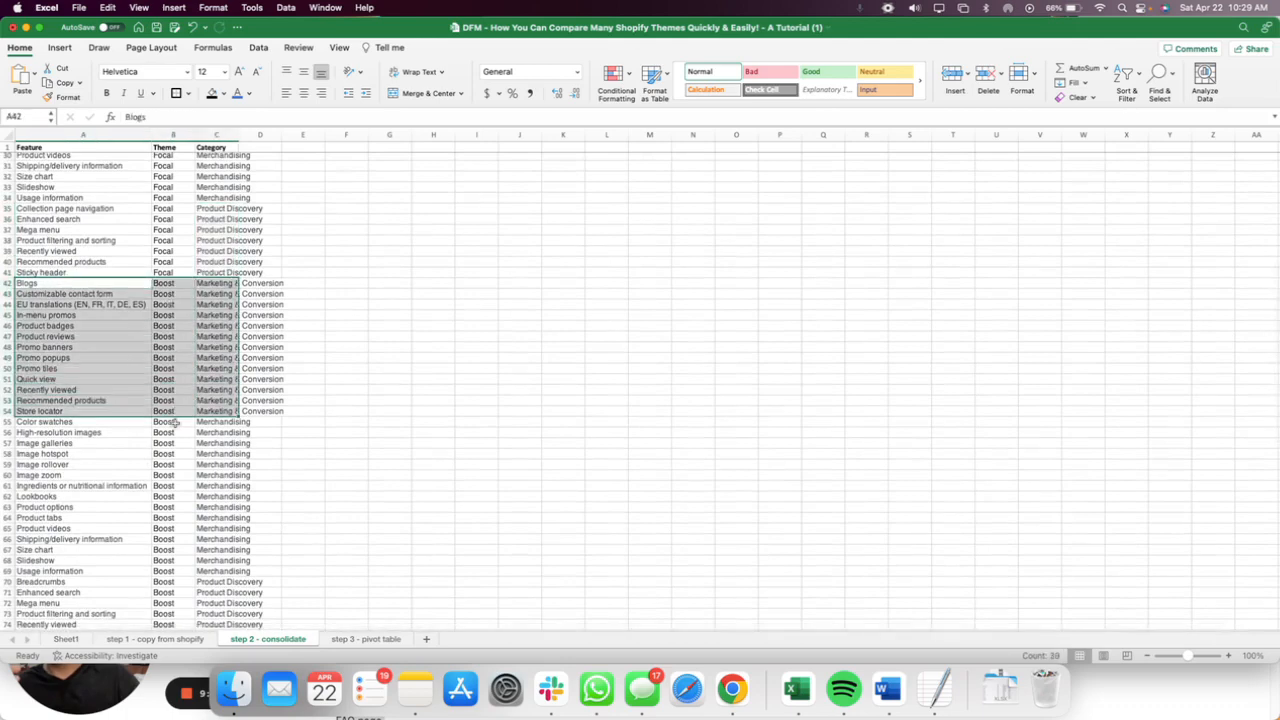
pyautogui.scroll(-5, 235, 409)
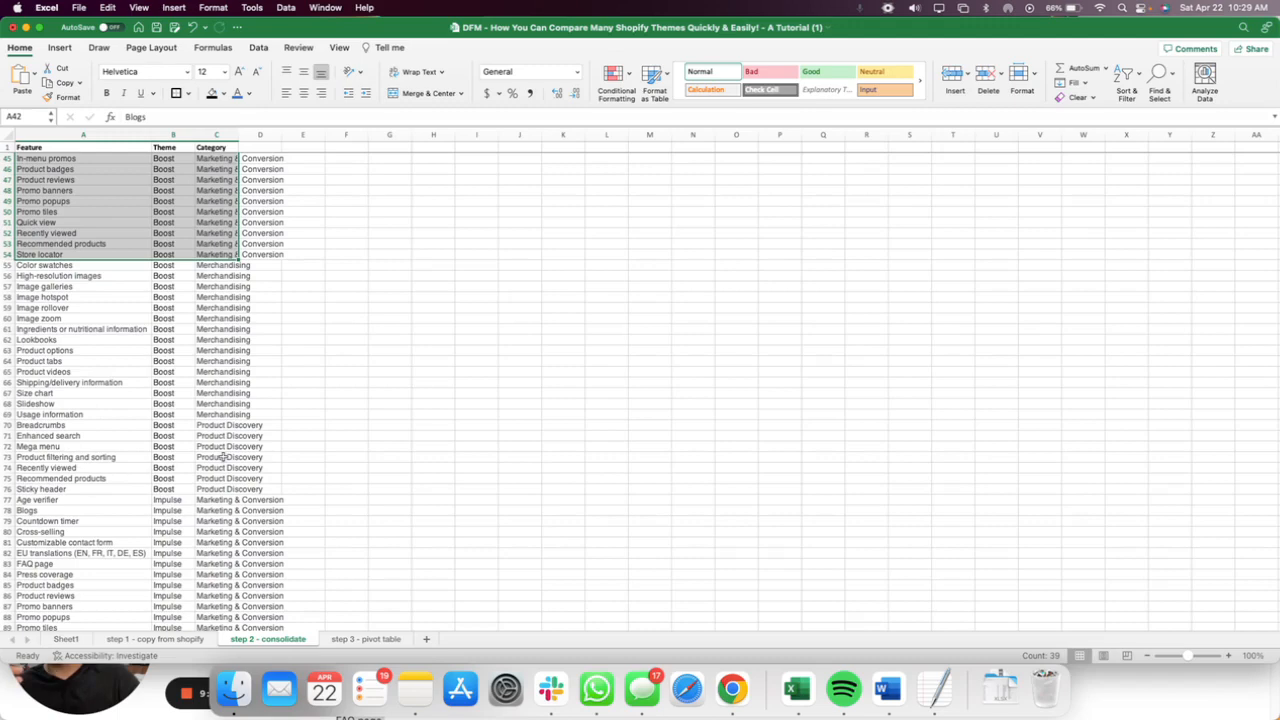
pyautogui.scroll(-5, 215, 455)
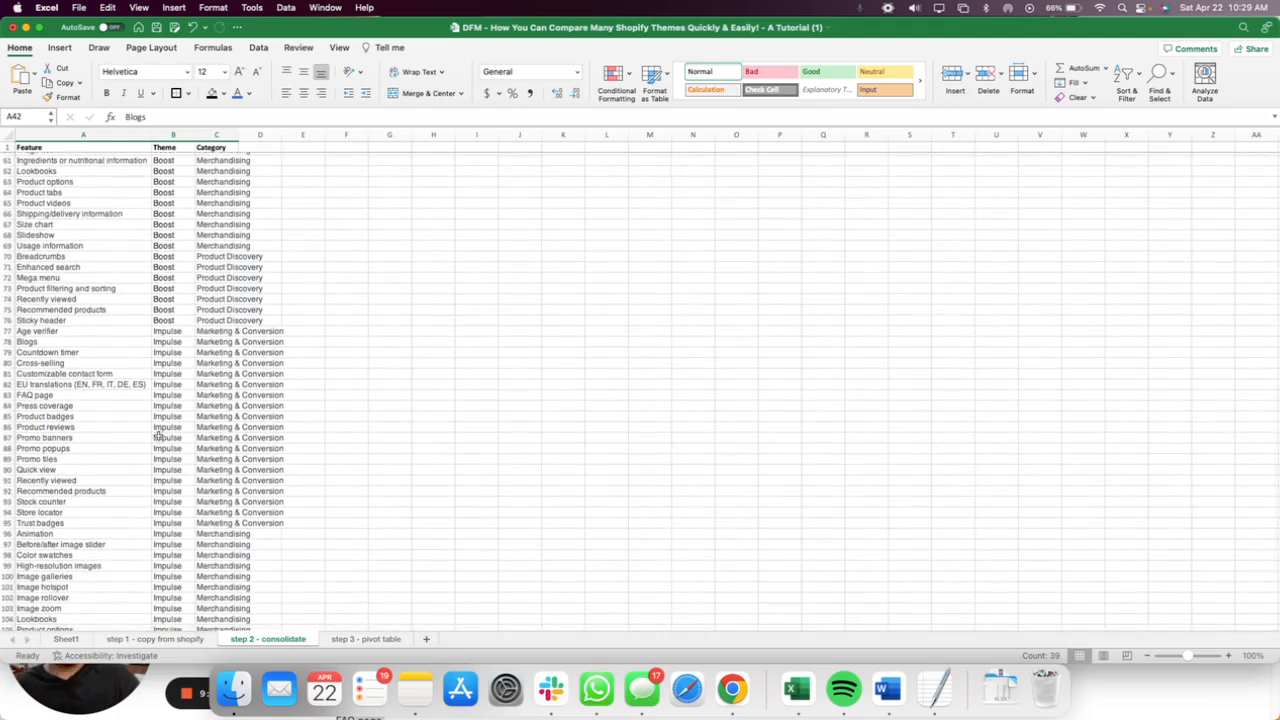
pyautogui.scroll(-5, 157, 435)
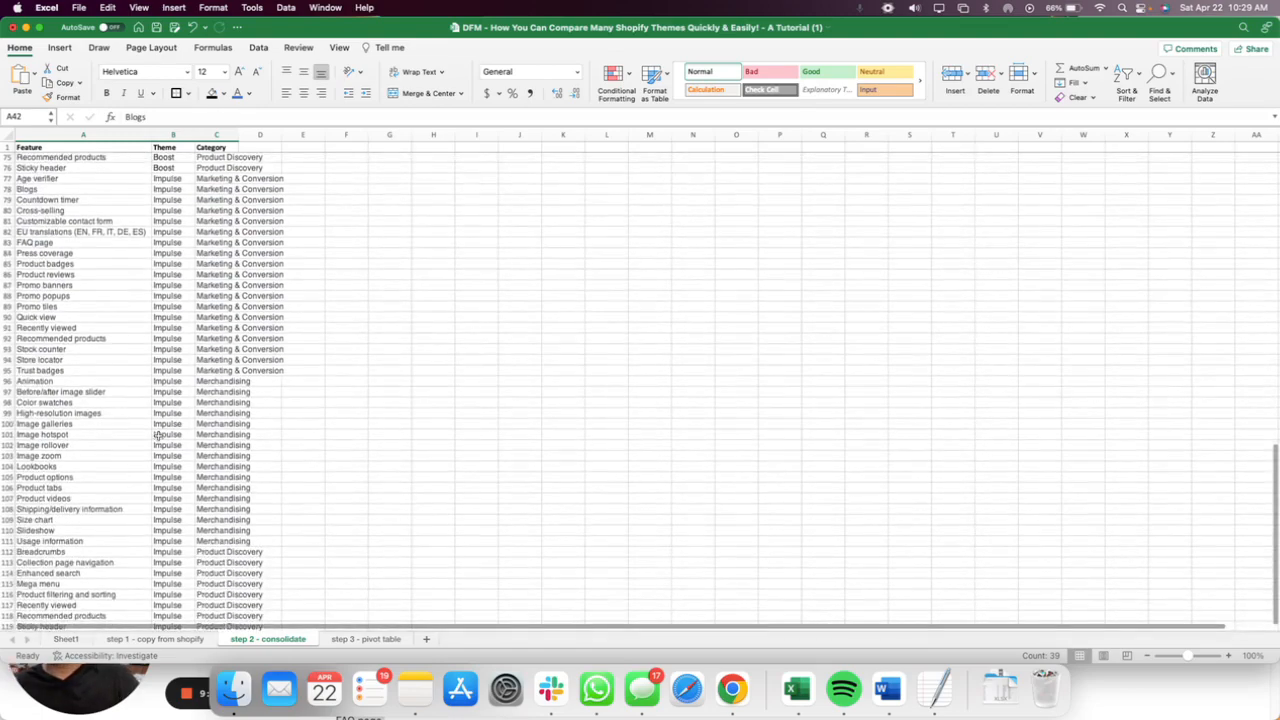
pyautogui.scroll(15, 157, 435)
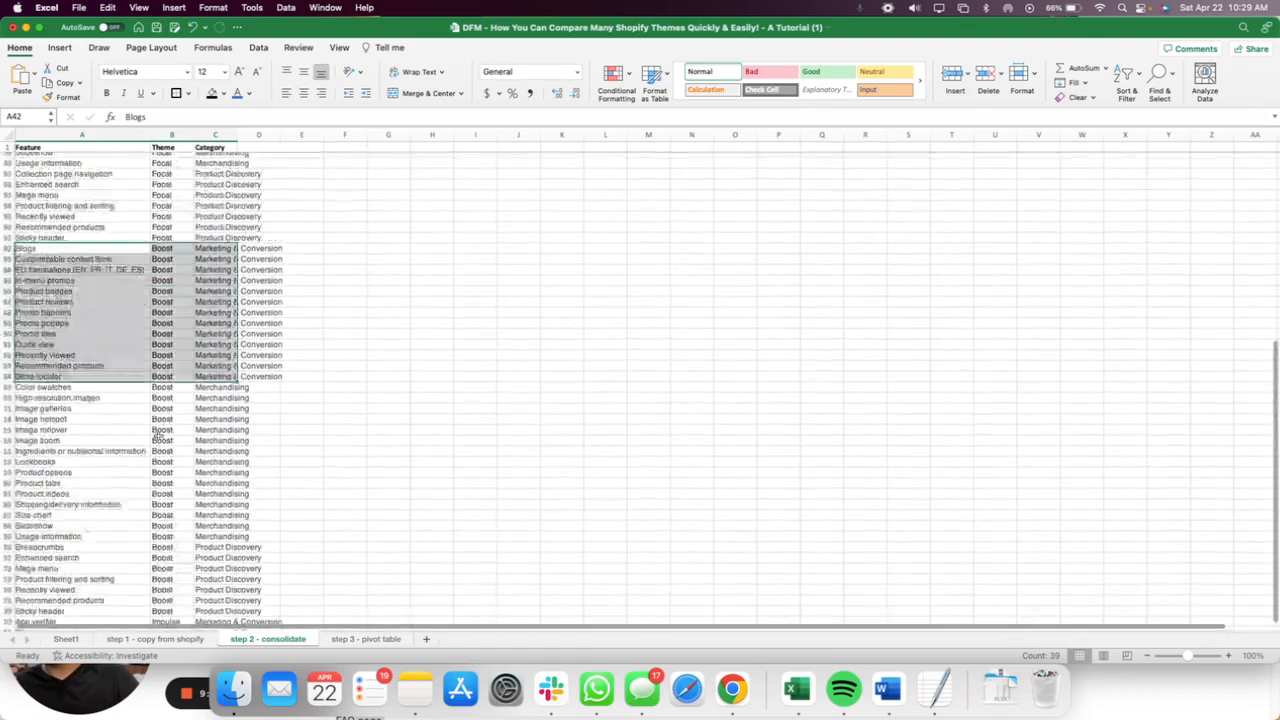
# Create a PivotTable from columns A:C of the consolidated list on a new worksheet and move that sheet after step 2 - consolidate.
pyautogui.click(357, 394)
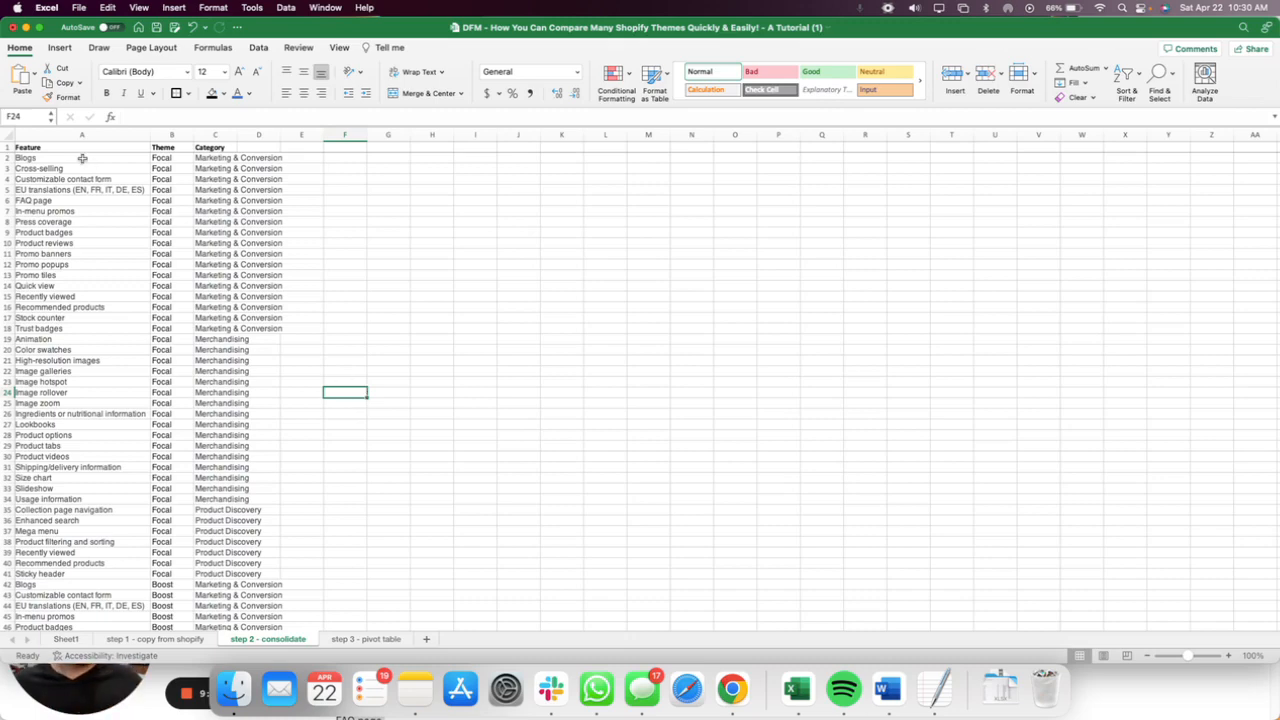
pyautogui.click(10, 136)
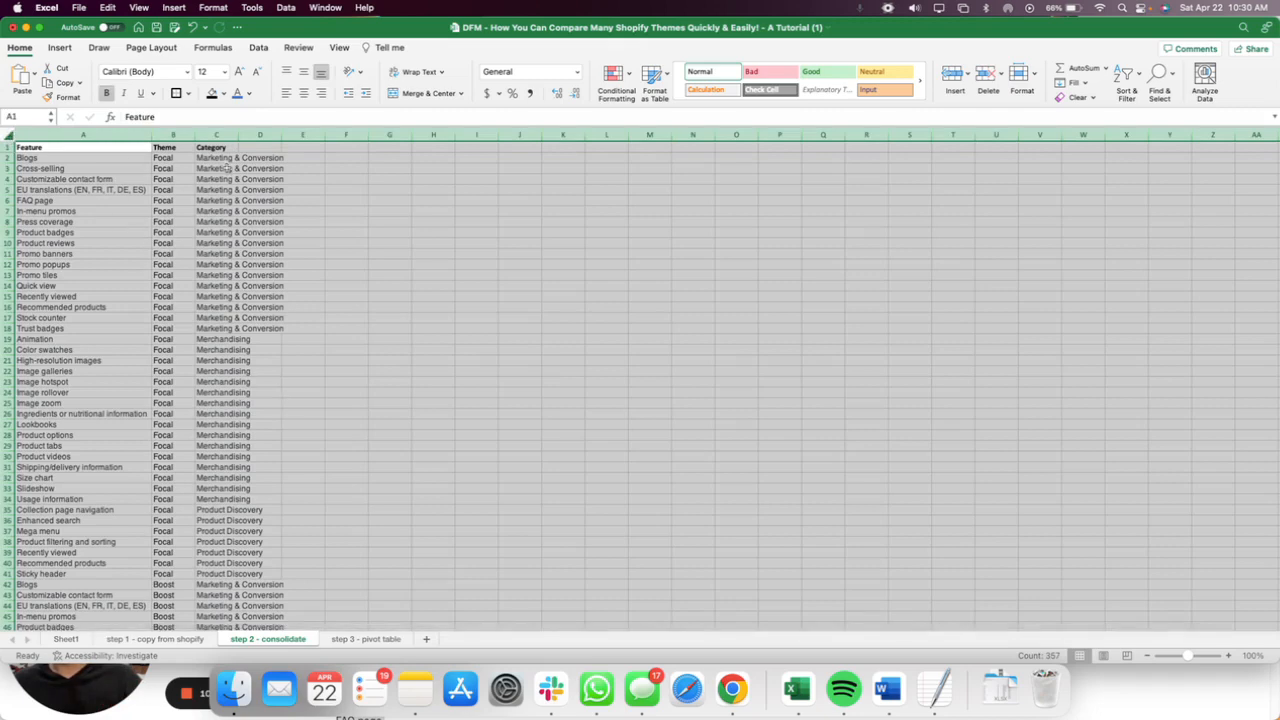
pyautogui.click(58, 48)
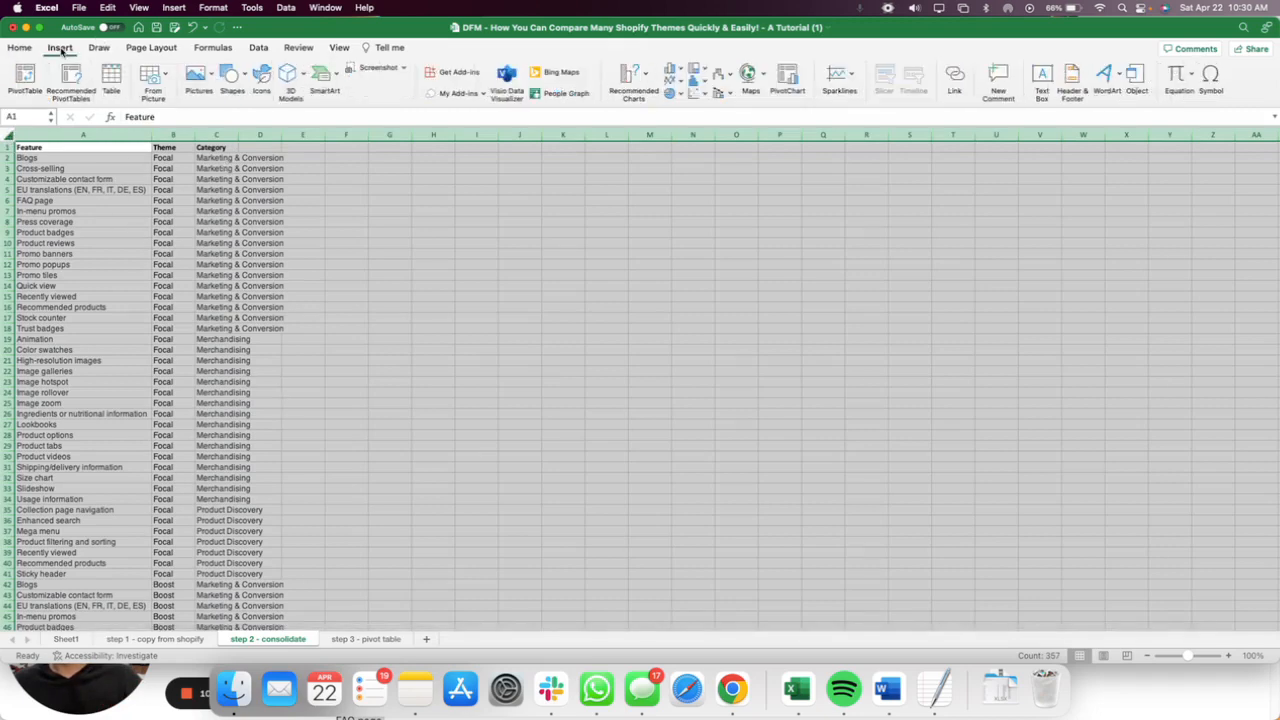
pyautogui.click(28, 80)
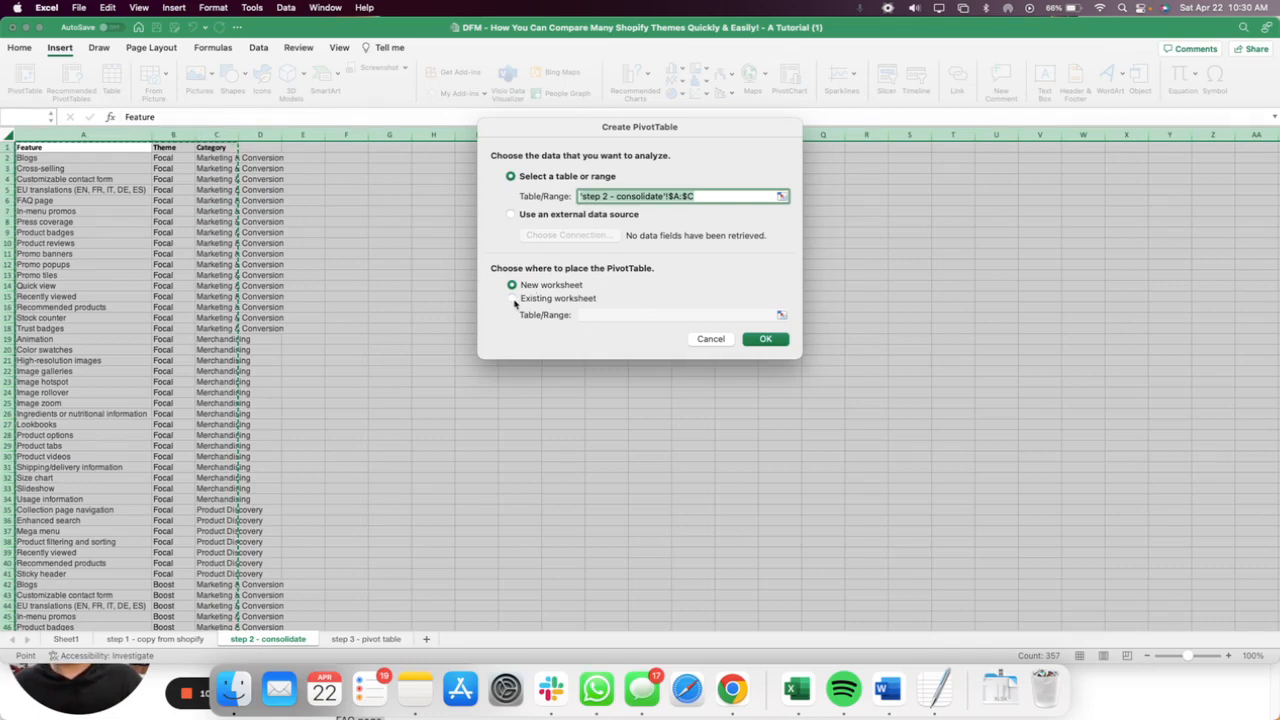
pyautogui.click(766, 339)
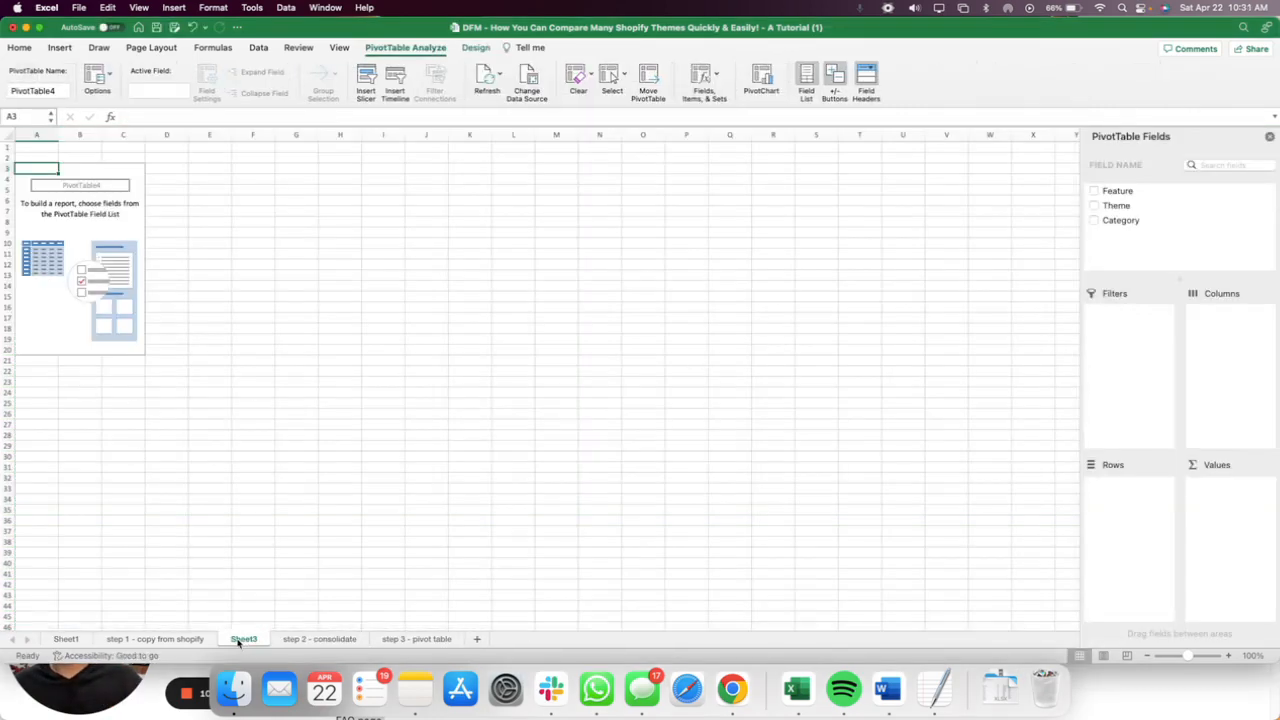
pyautogui.moveTo(238, 643); pyautogui.dragTo(378, 640)
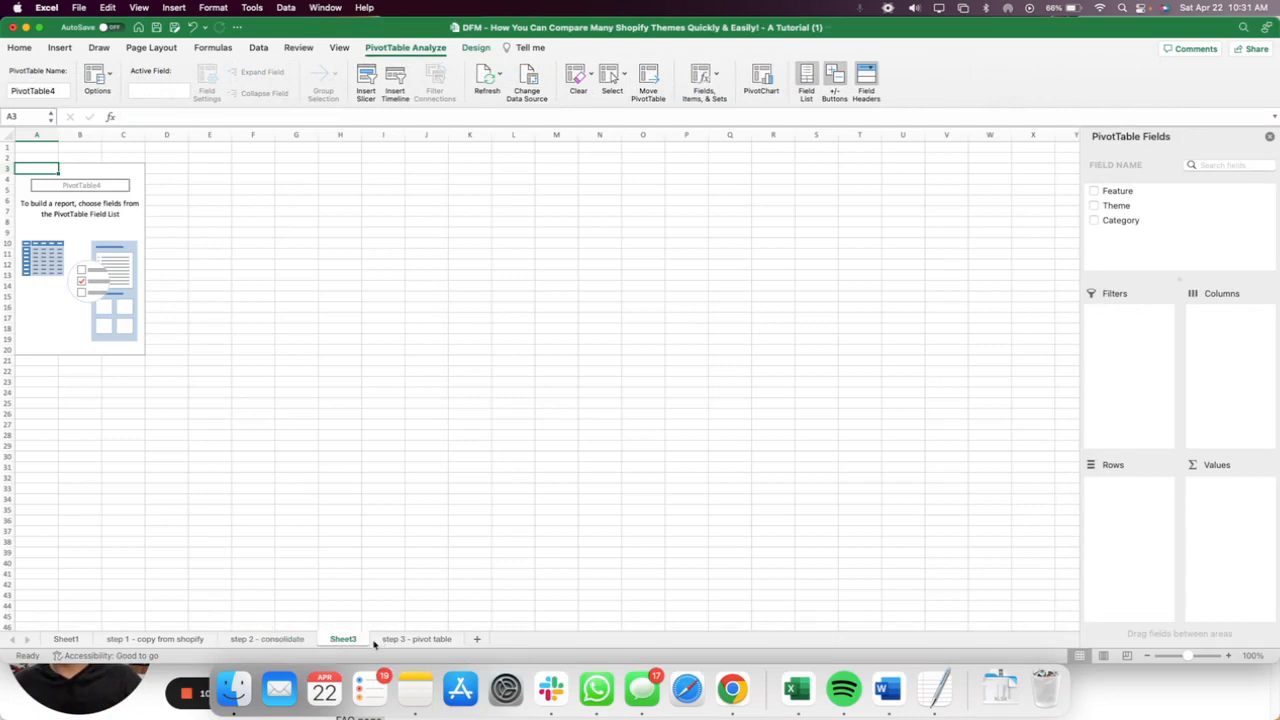
# Add the Feature, Theme and Category fields to the empty PivotTable.
pyautogui.click(38, 187)
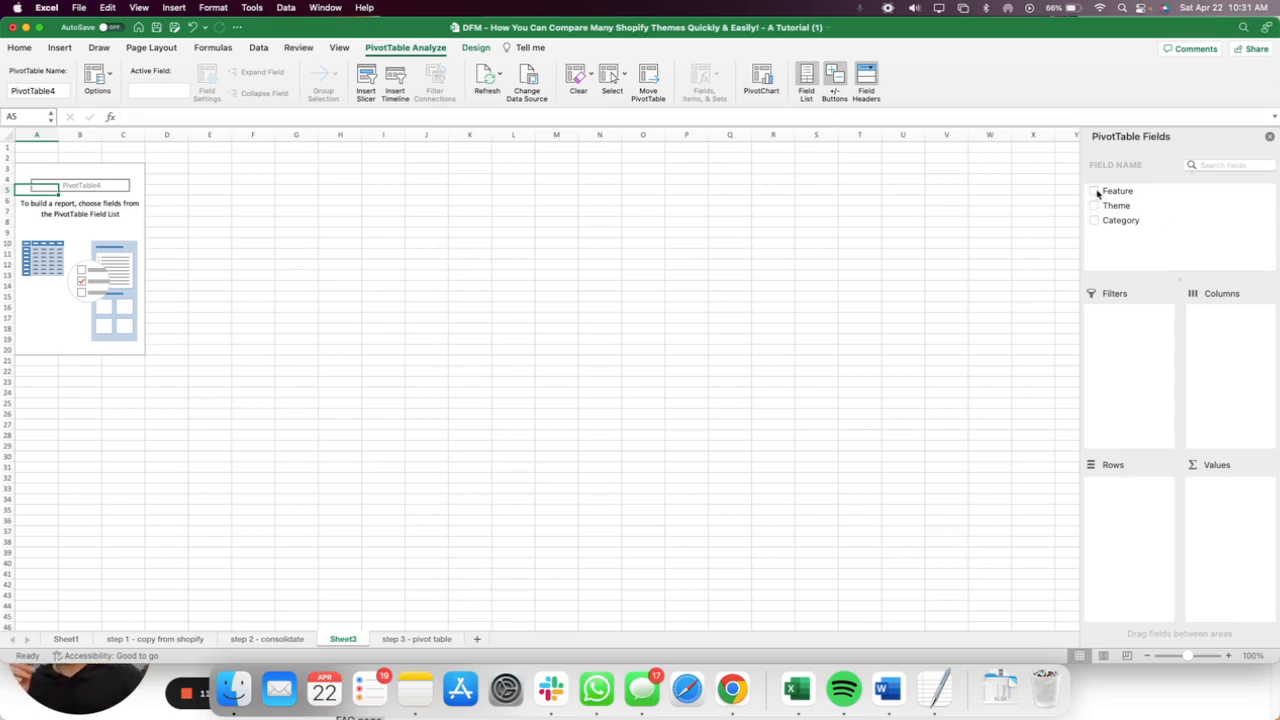
pyautogui.click(1095, 192)
pyautogui.click(1094, 206)
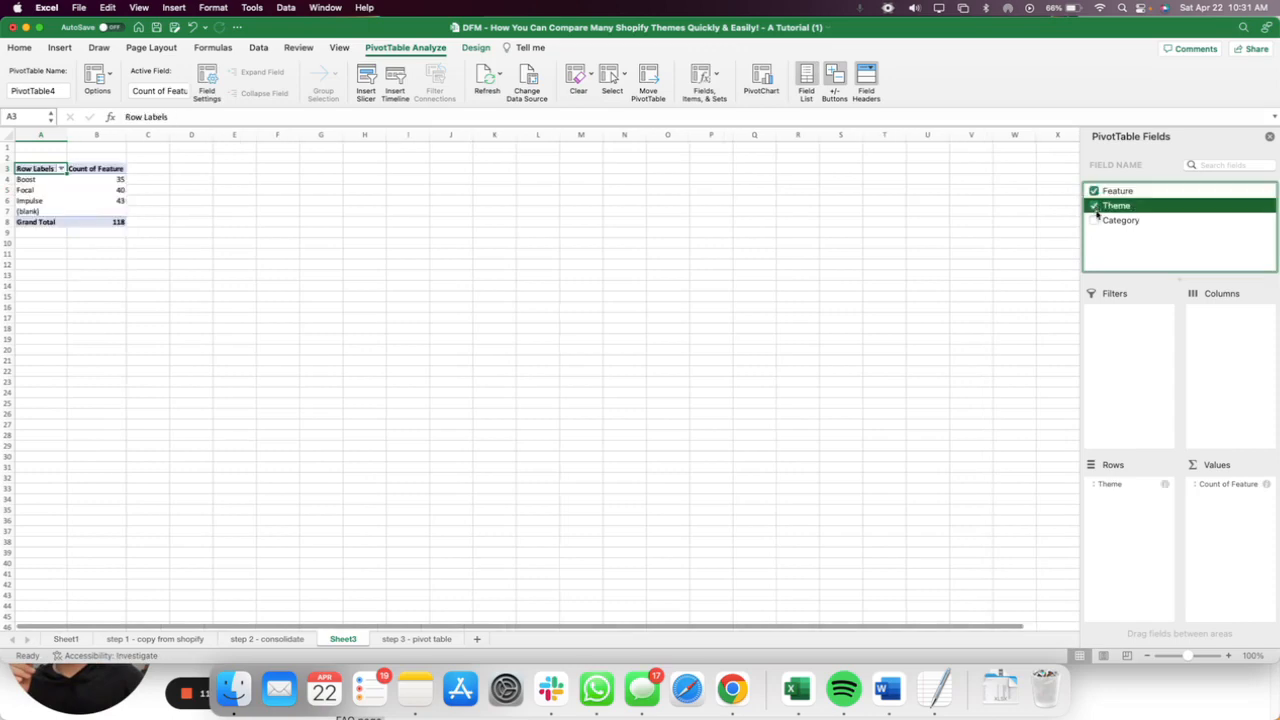
pyautogui.click(1094, 221)
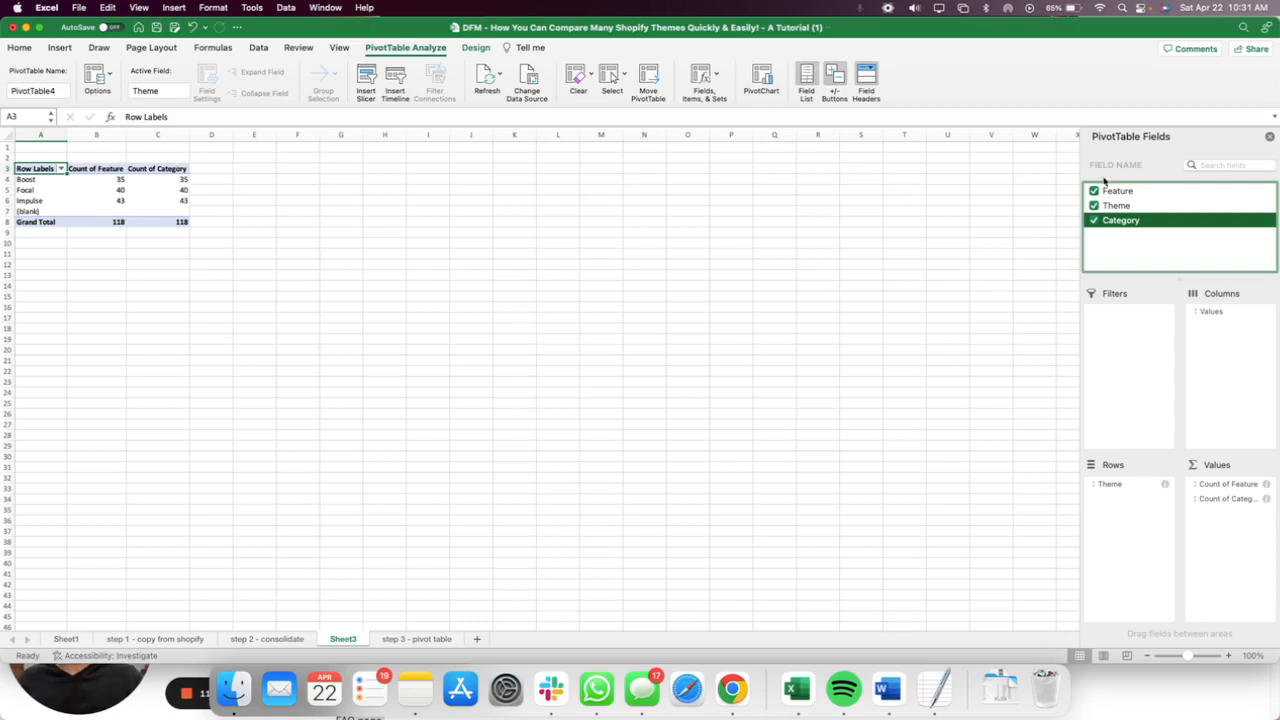
# Arrange the PivotTable with Feature as rows, Theme as columns and Count of Category as the values.
pyautogui.click(1229, 486)
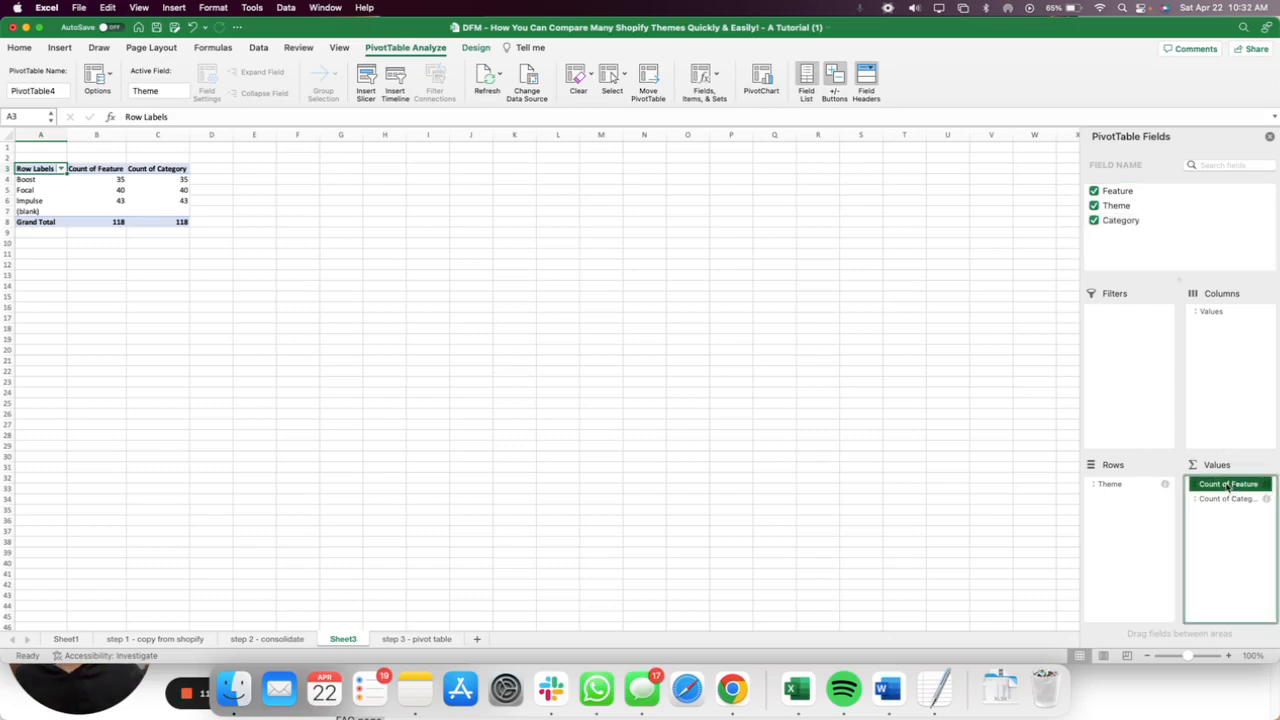
pyautogui.moveTo(1227, 485); pyautogui.dragTo(1117, 517)
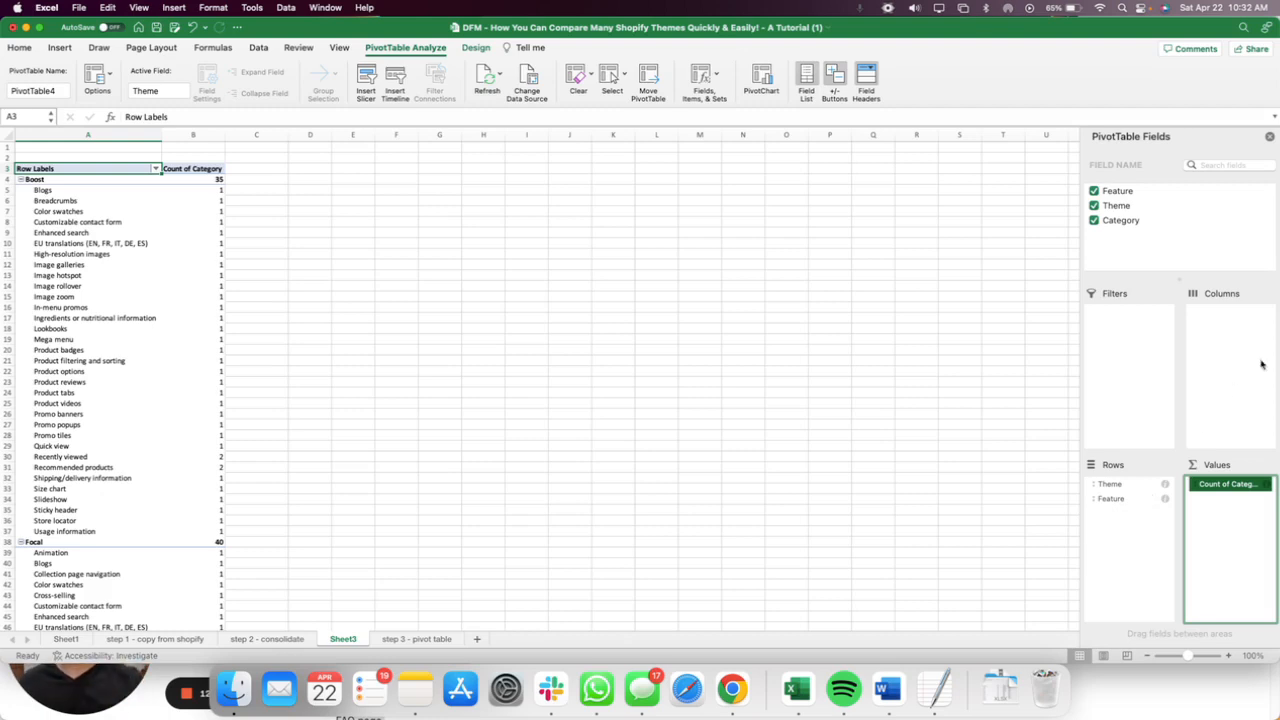
pyautogui.moveTo(1122, 486); pyautogui.dragTo(1245, 345)
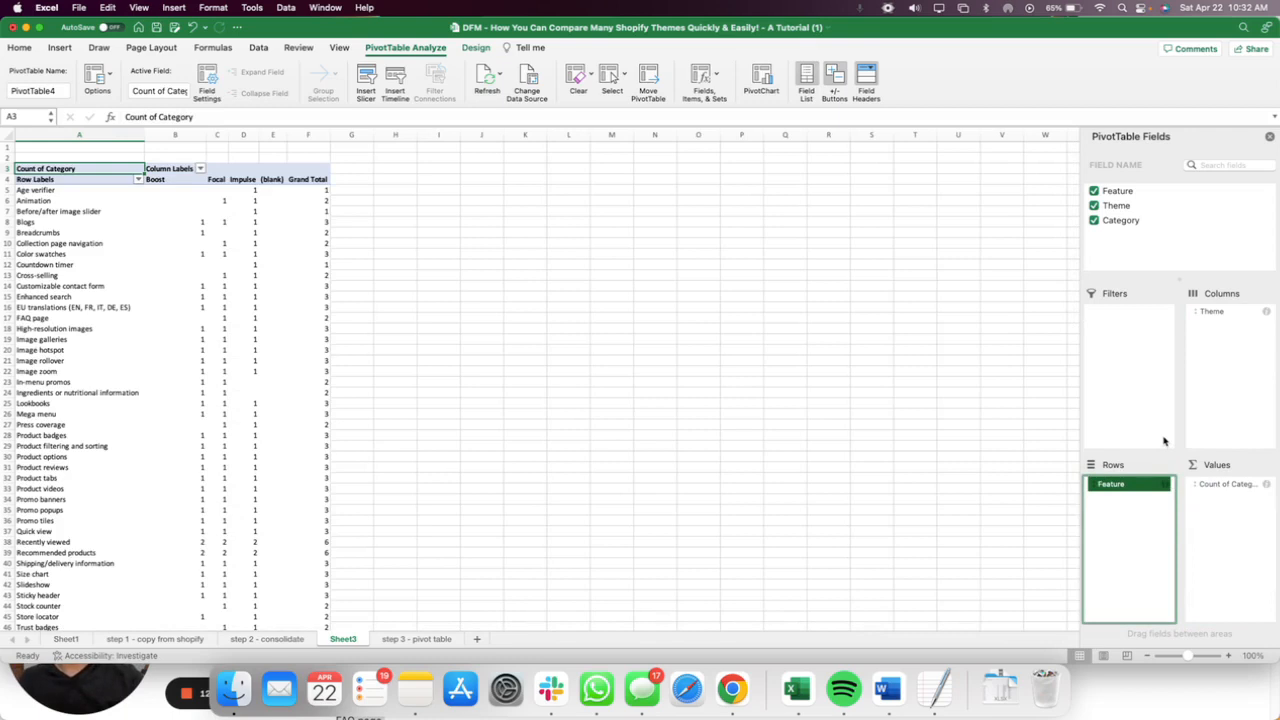
pyautogui.click(1232, 487)
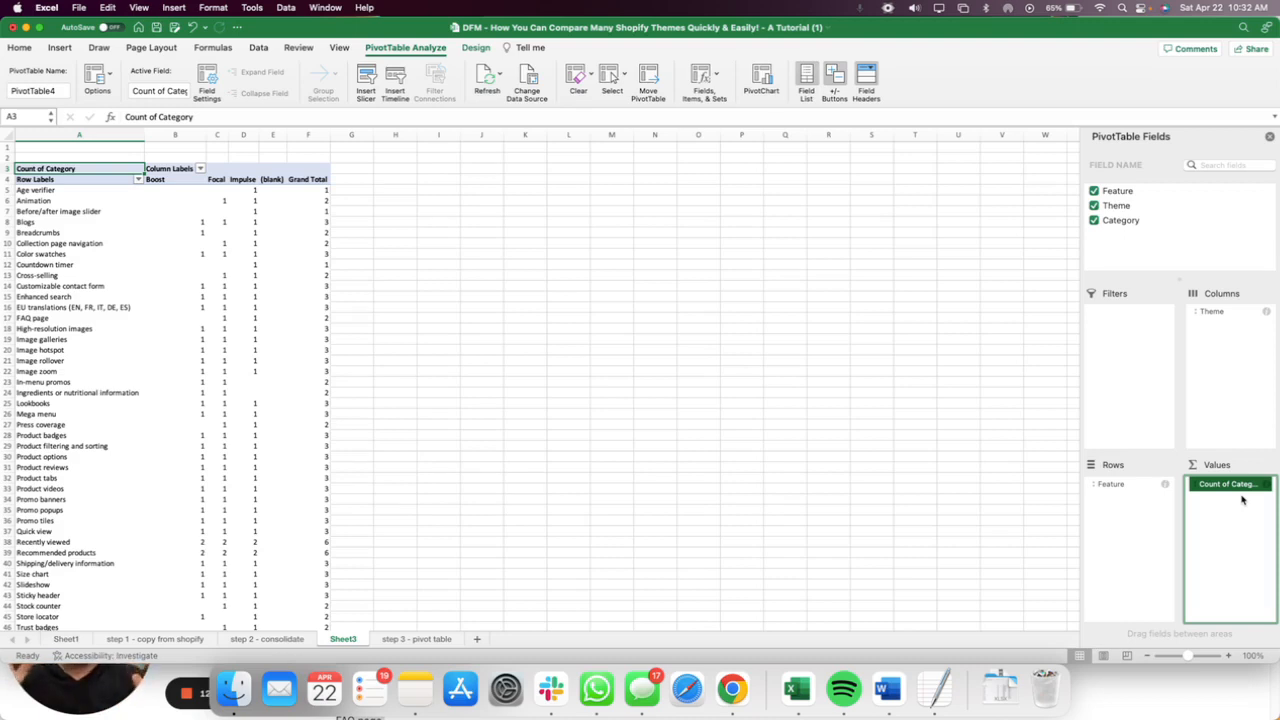
# Check the Age verifier row under Impulse in the PivotTable, then switch to Chrome and search the Impulse theme page for "age ver".
pyautogui.click(78, 190)
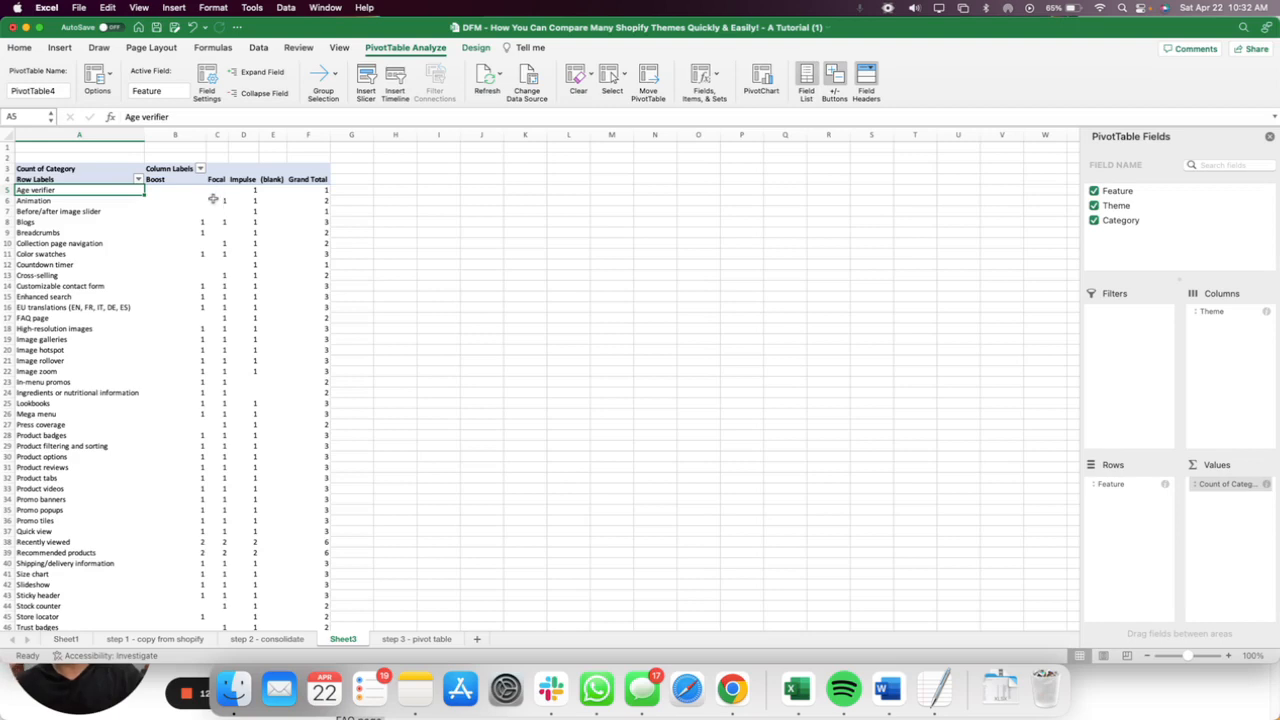
pyautogui.click(248, 190)
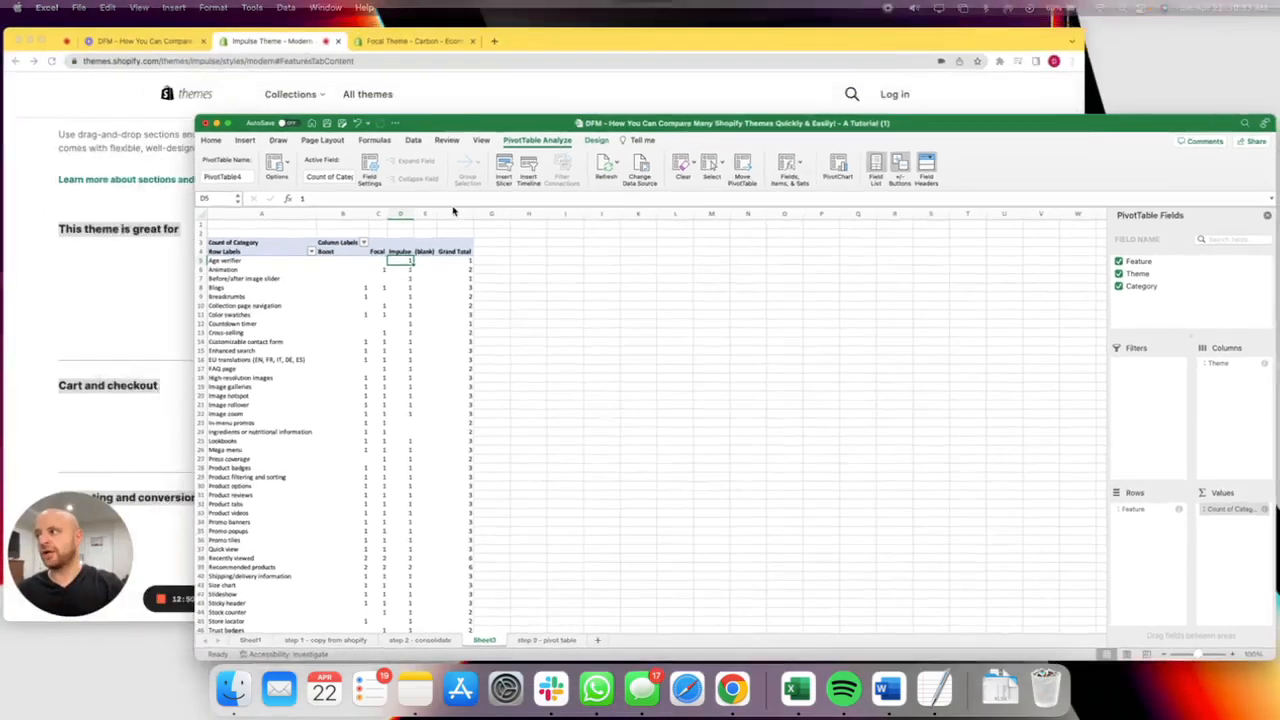
pyautogui.hotkey('ctrl', 'Up')
pyautogui.click(446, 208)
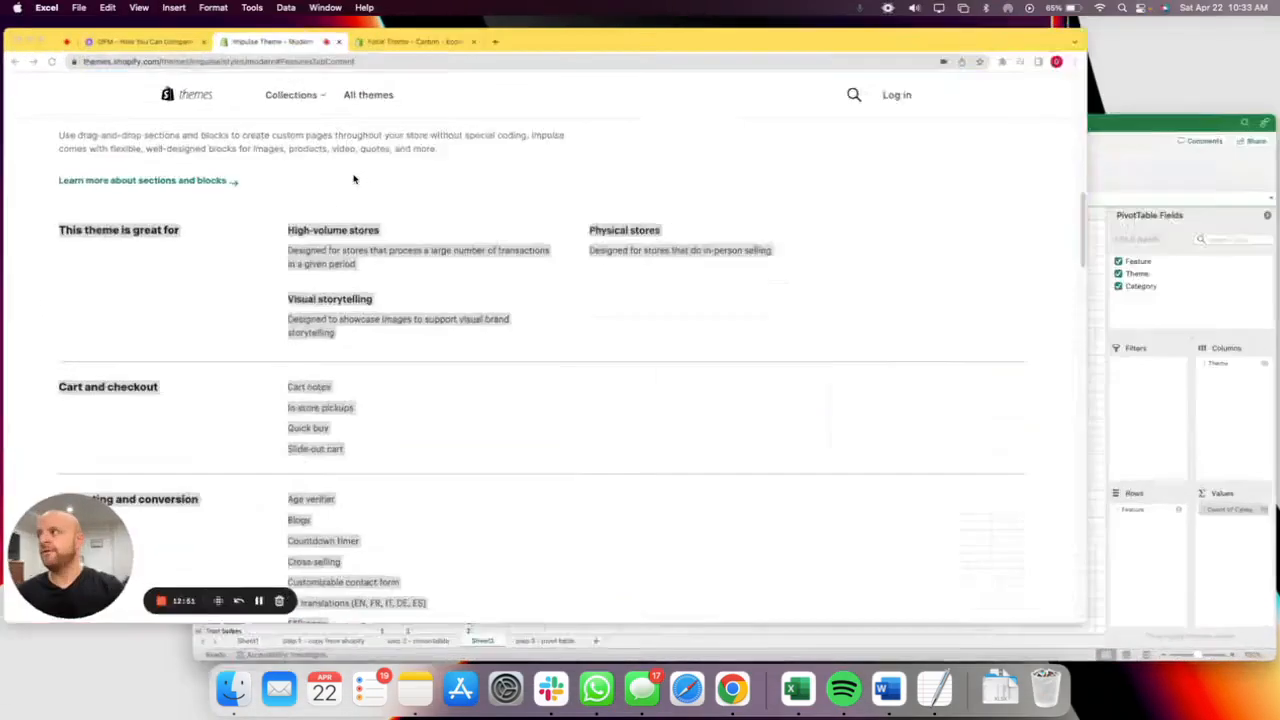
pyautogui.scroll(2, 360, 228)
pyautogui.scroll(10, 358, 226)
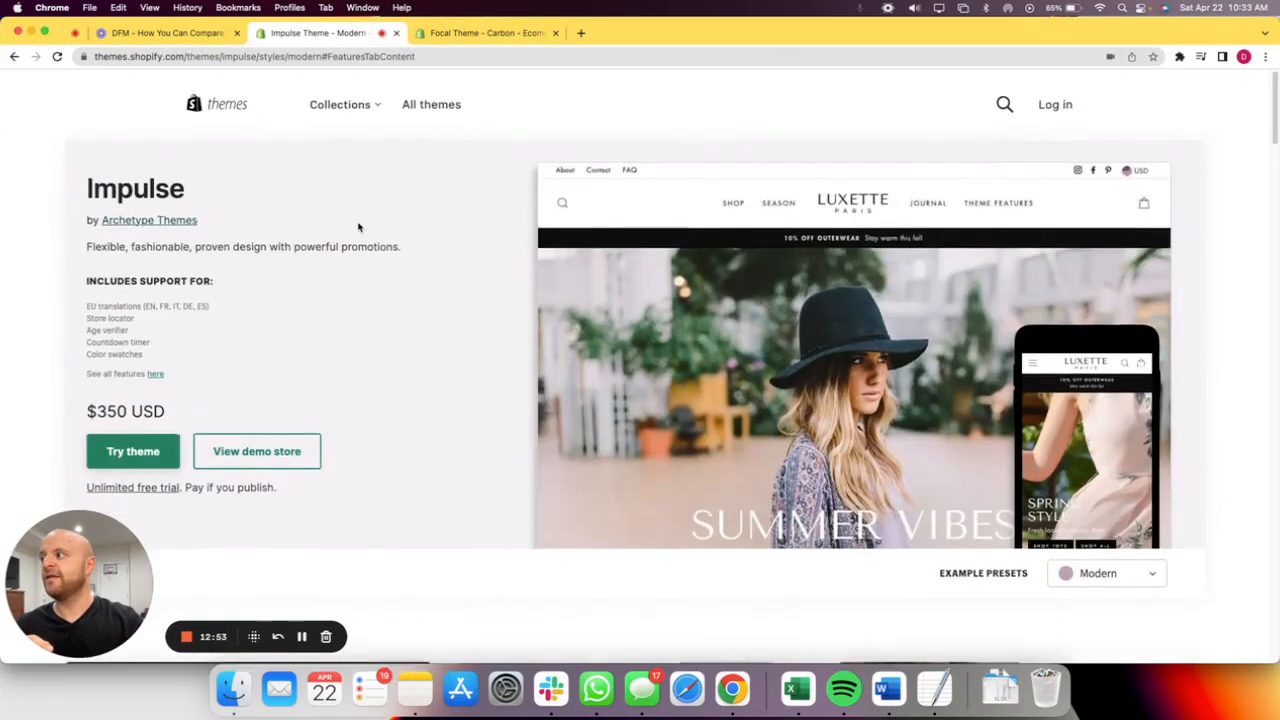
pyautogui.scroll(-15, 420, 280)
pyautogui.scroll(1, 510, 325)
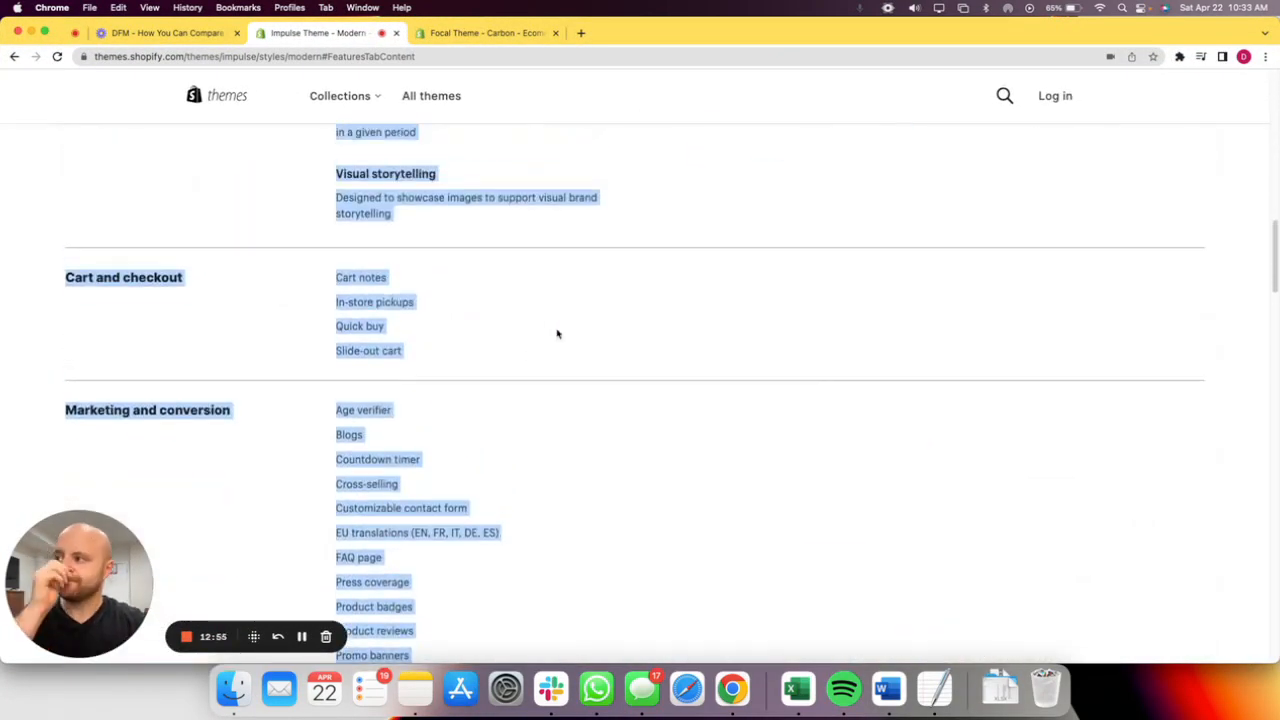
pyautogui.click(563, 335)
pyautogui.press('super+f')
pyautogui.write('age ver')
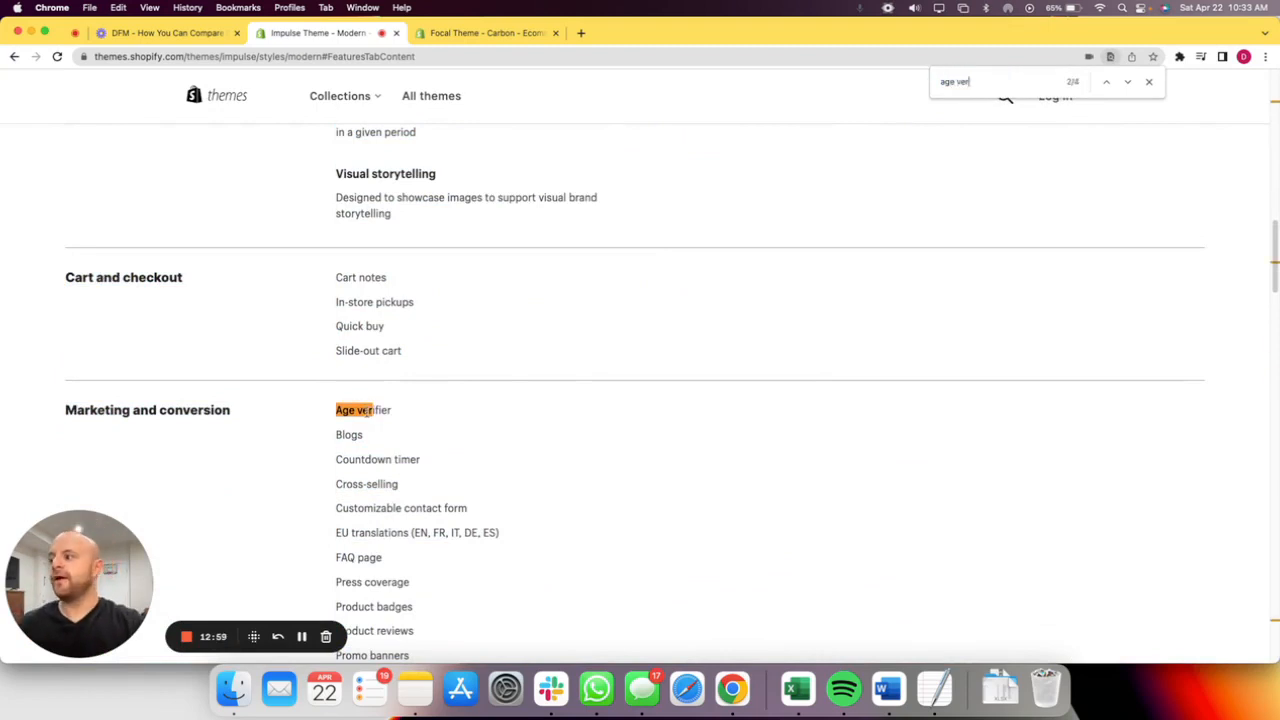
# Search the Focal theme page for "age ver" and review its Marketing and conversion feature list.
pyautogui.click(463, 35)
pyautogui.scroll(-15, 404, 465)
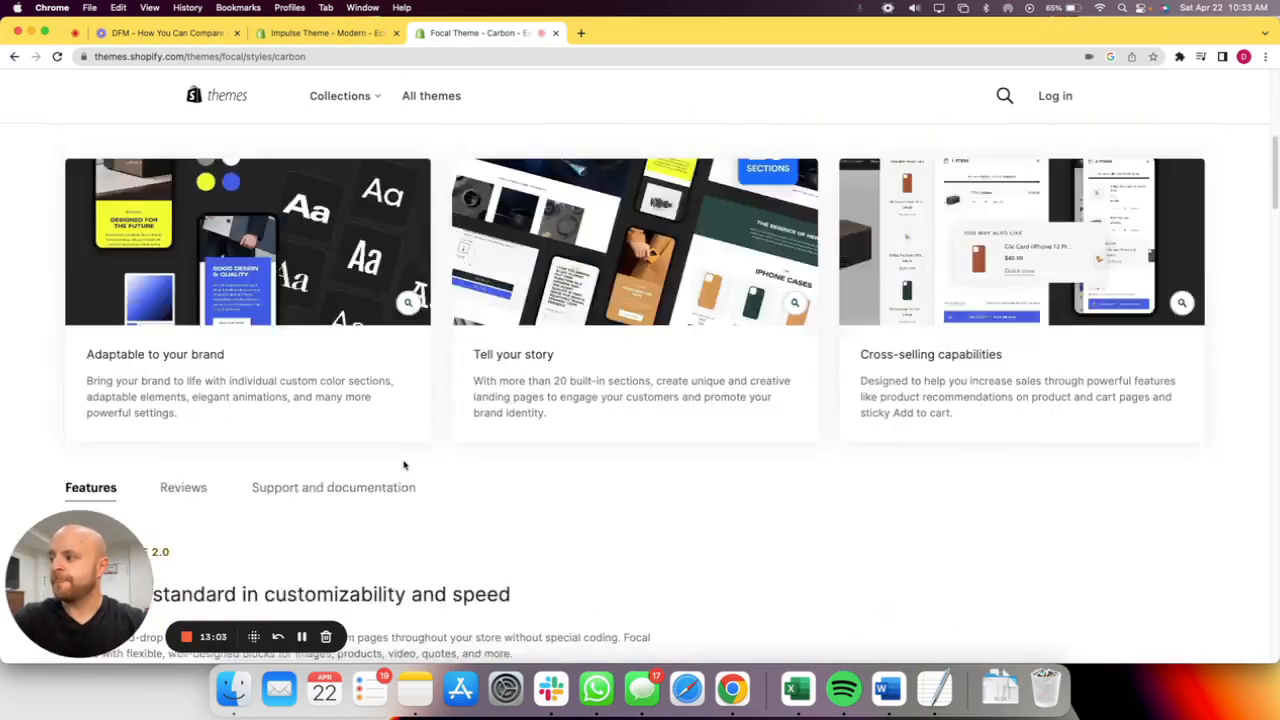
pyautogui.press('cmd+f')
pyautogui.write('age ver')
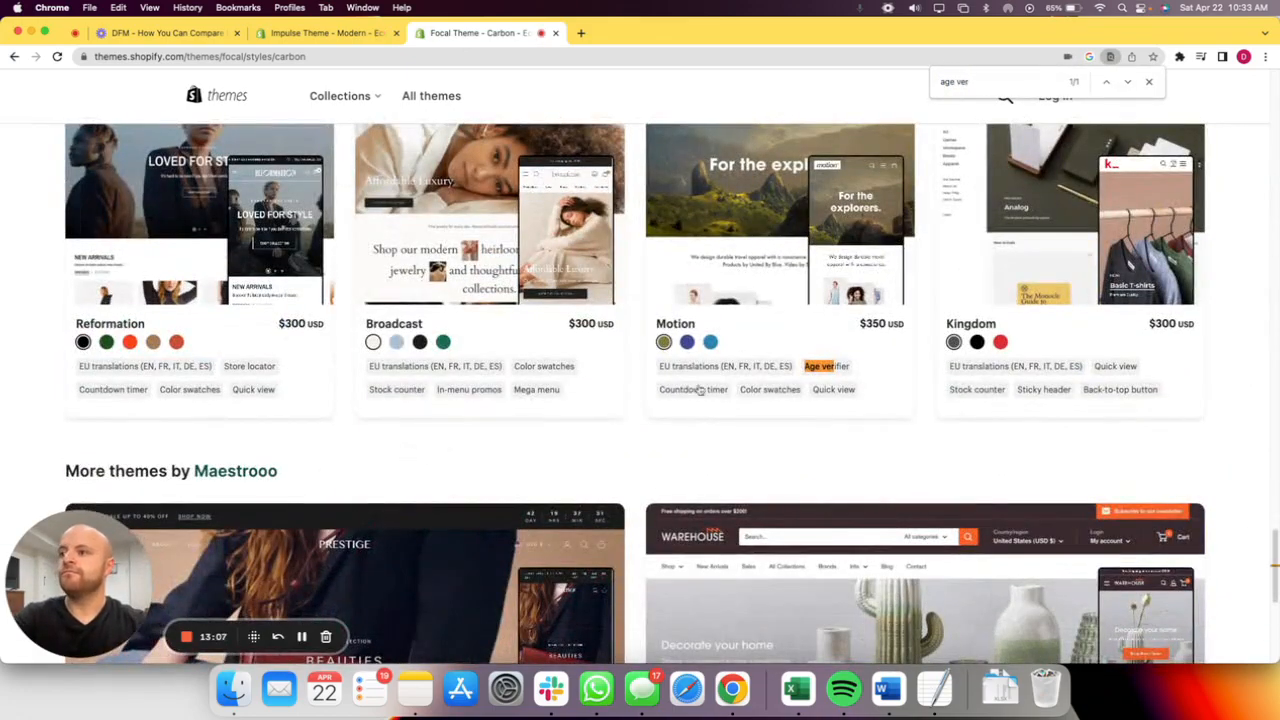
pyautogui.scroll(2, 756, 318)
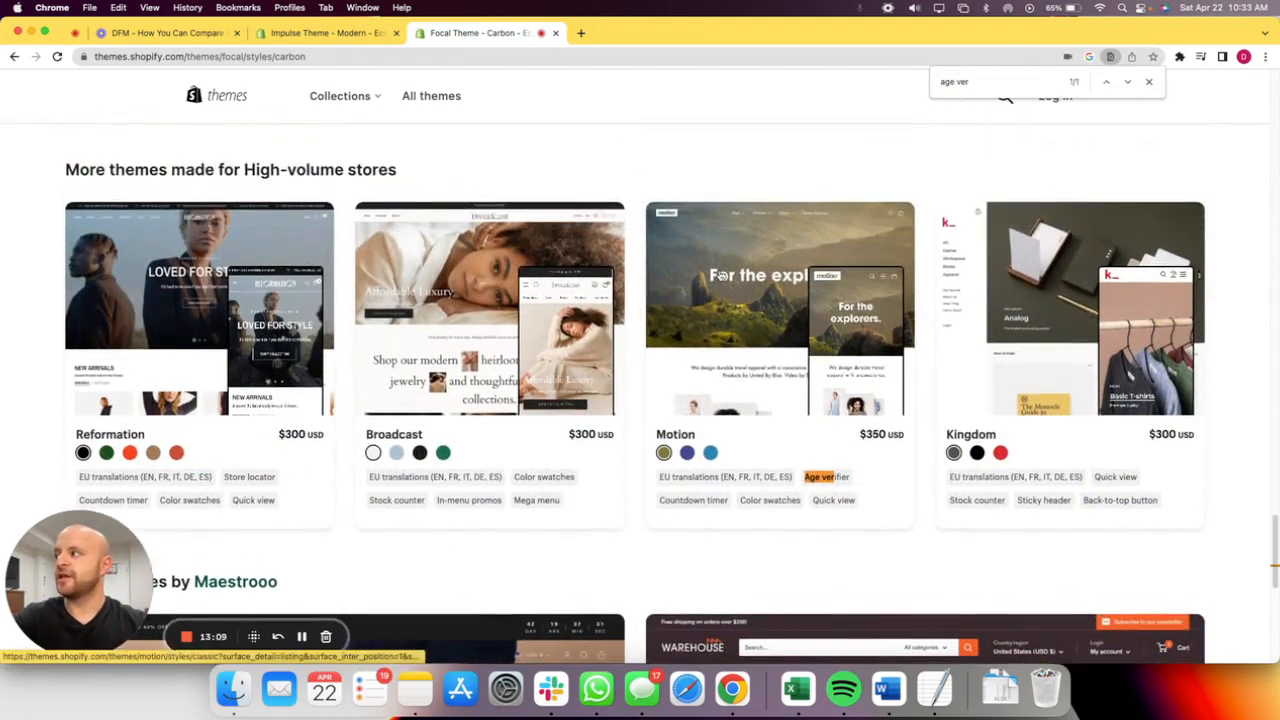
pyautogui.scroll(15, 720, 276)
pyautogui.scroll(10, 406, 294)
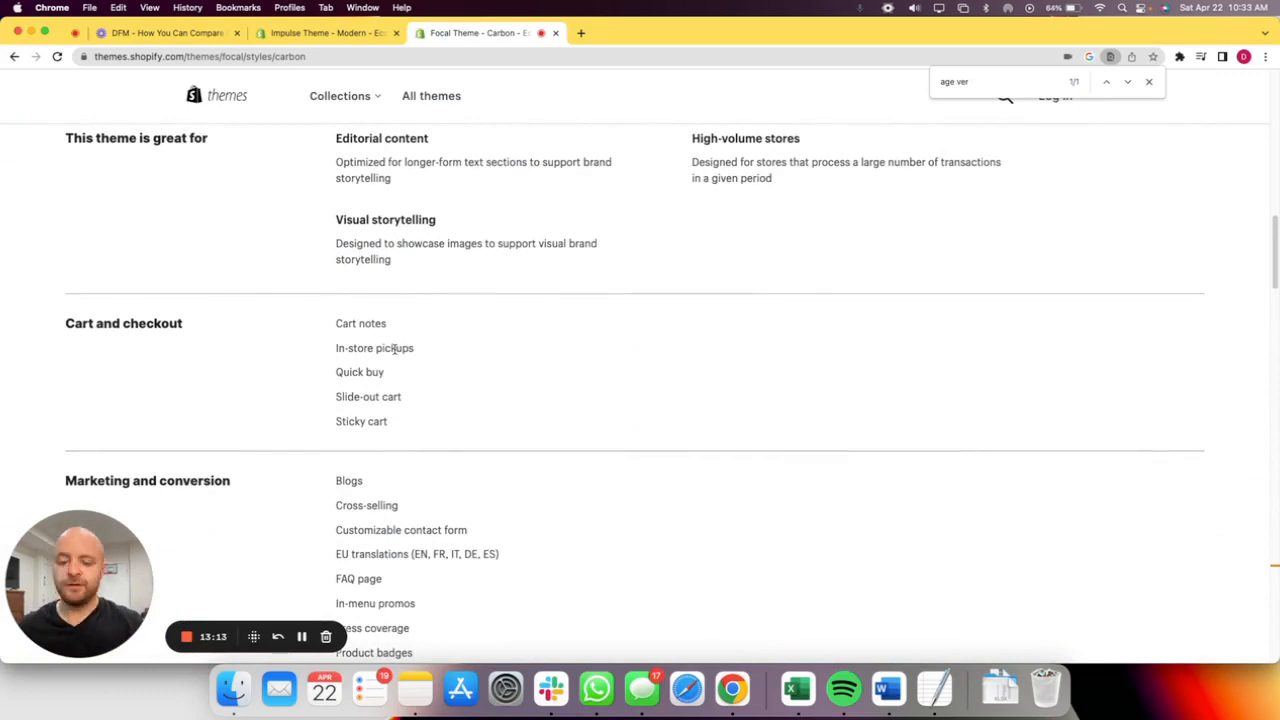
# Switch back to Excel and freeze the panes above the Age verifier row to lock the PivotTable's headings.
pyautogui.hotkey('ctrl', 'Up')
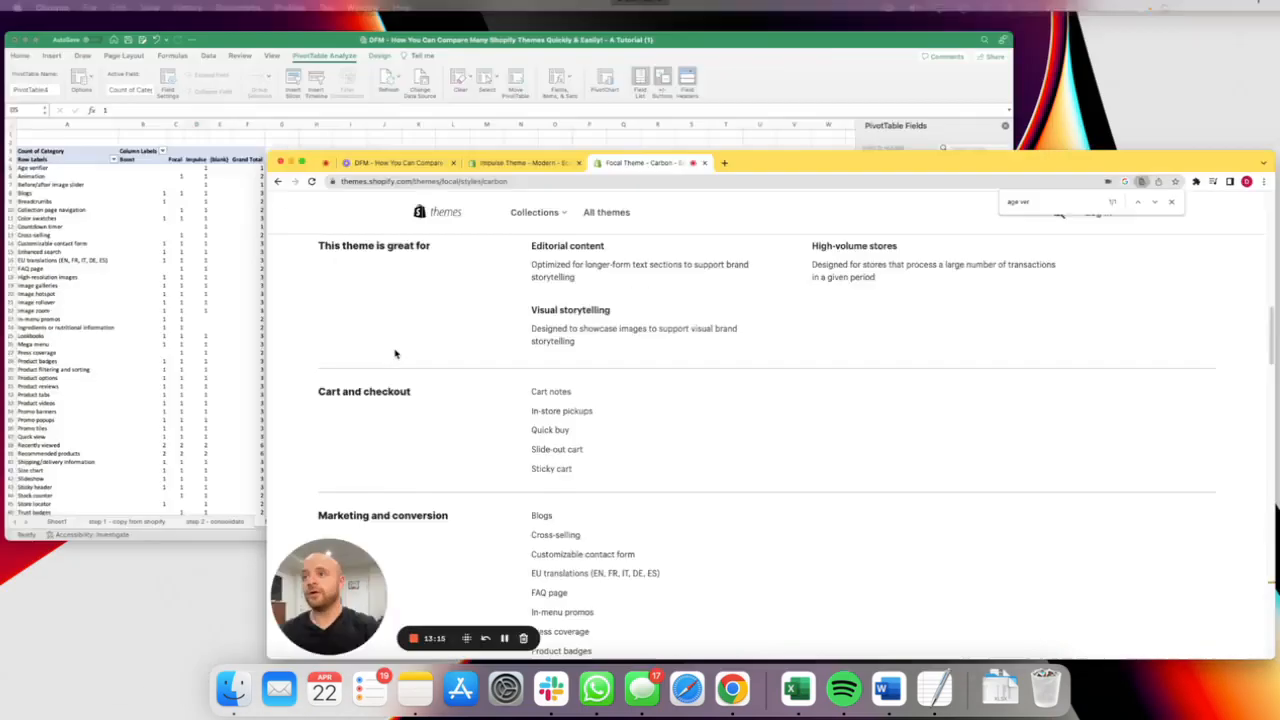
pyautogui.click(243, 277)
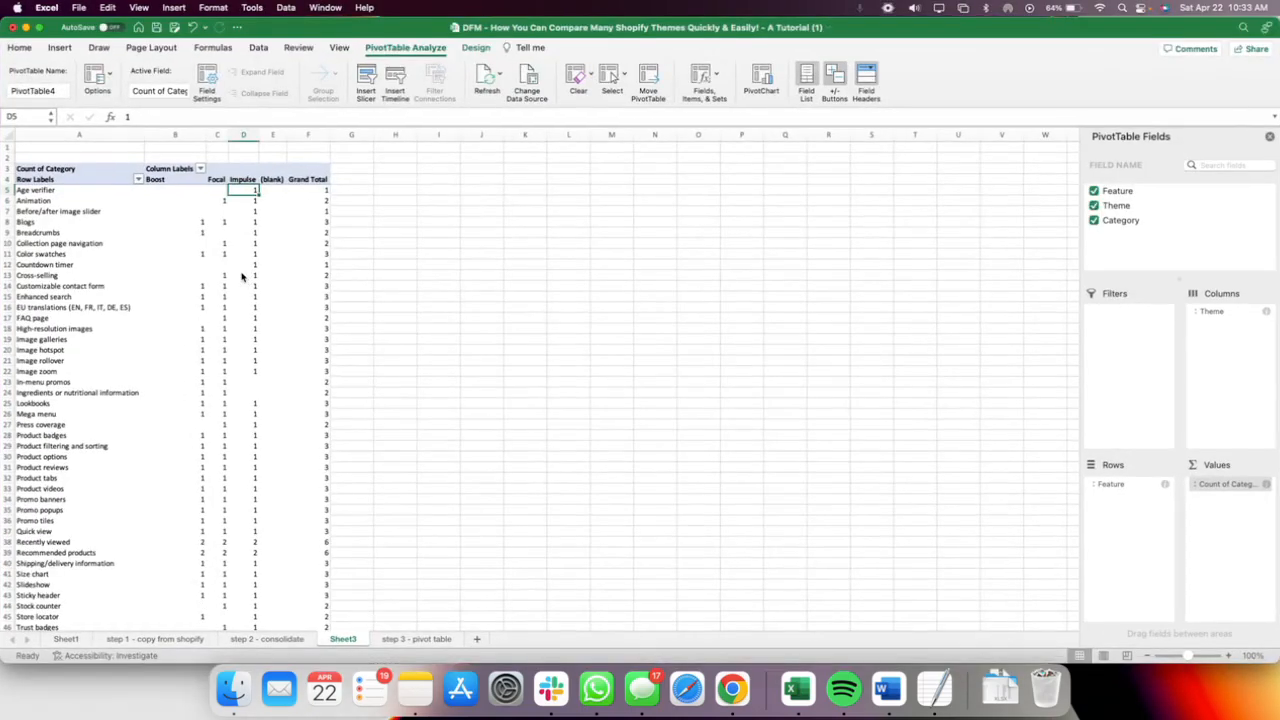
pyautogui.scroll(5, 184, 256)
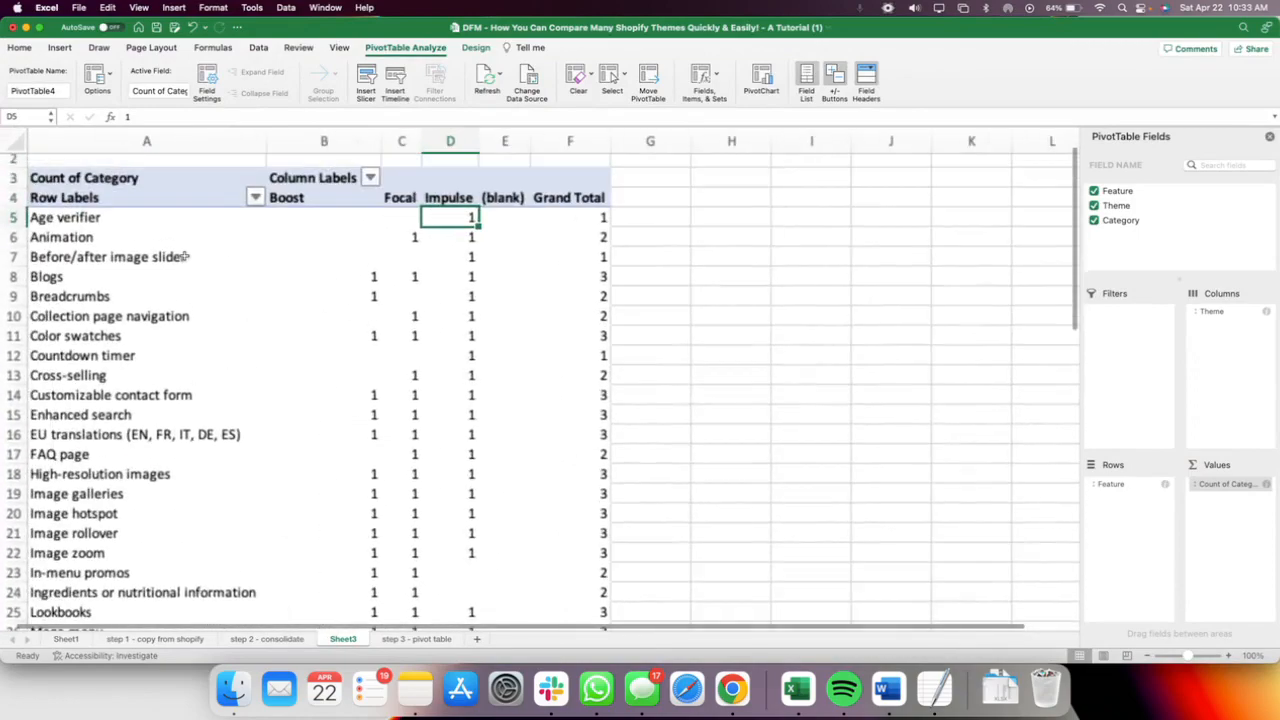
pyautogui.scroll(1, 184, 256)
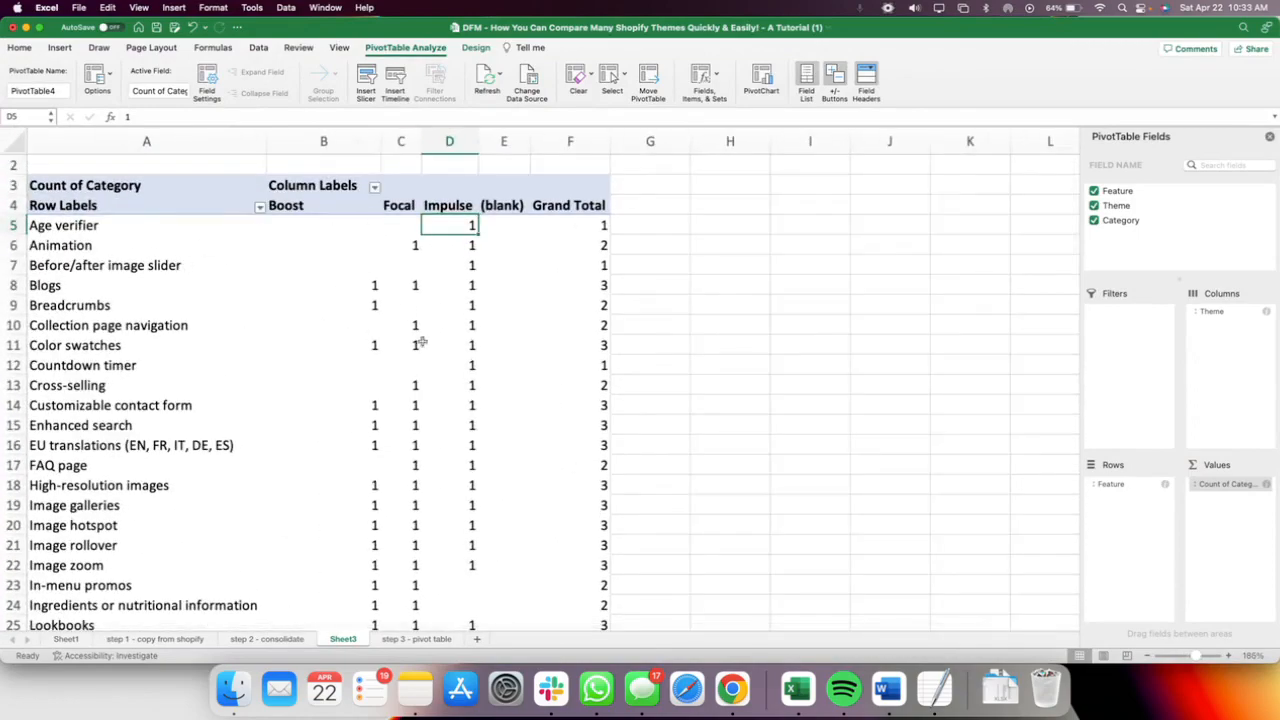
pyautogui.click(13, 225)
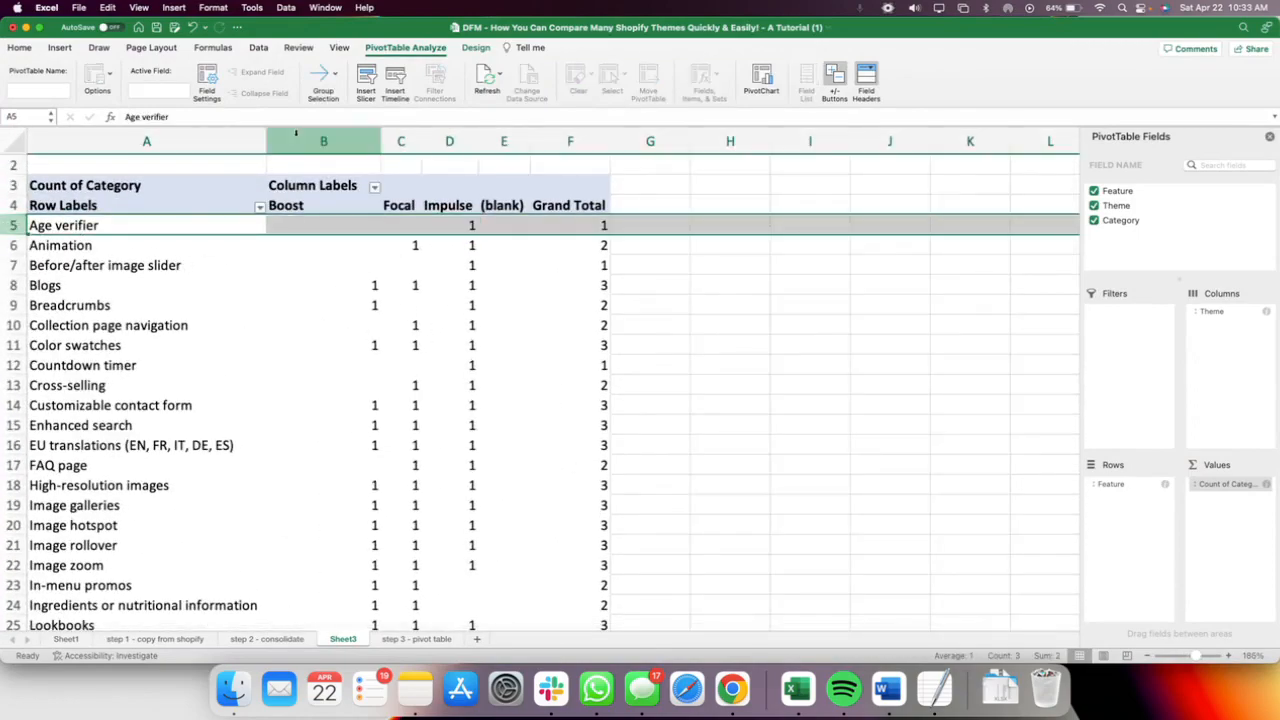
pyautogui.click(339, 47)
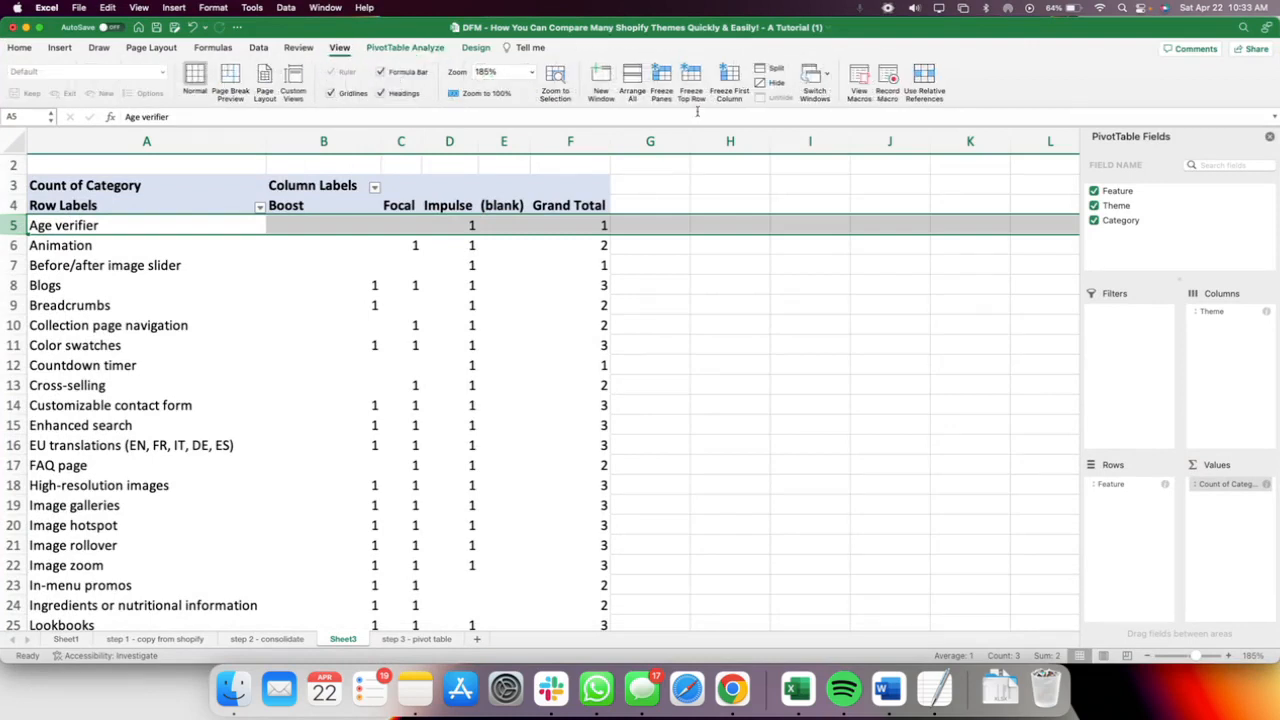
pyautogui.click(661, 78)
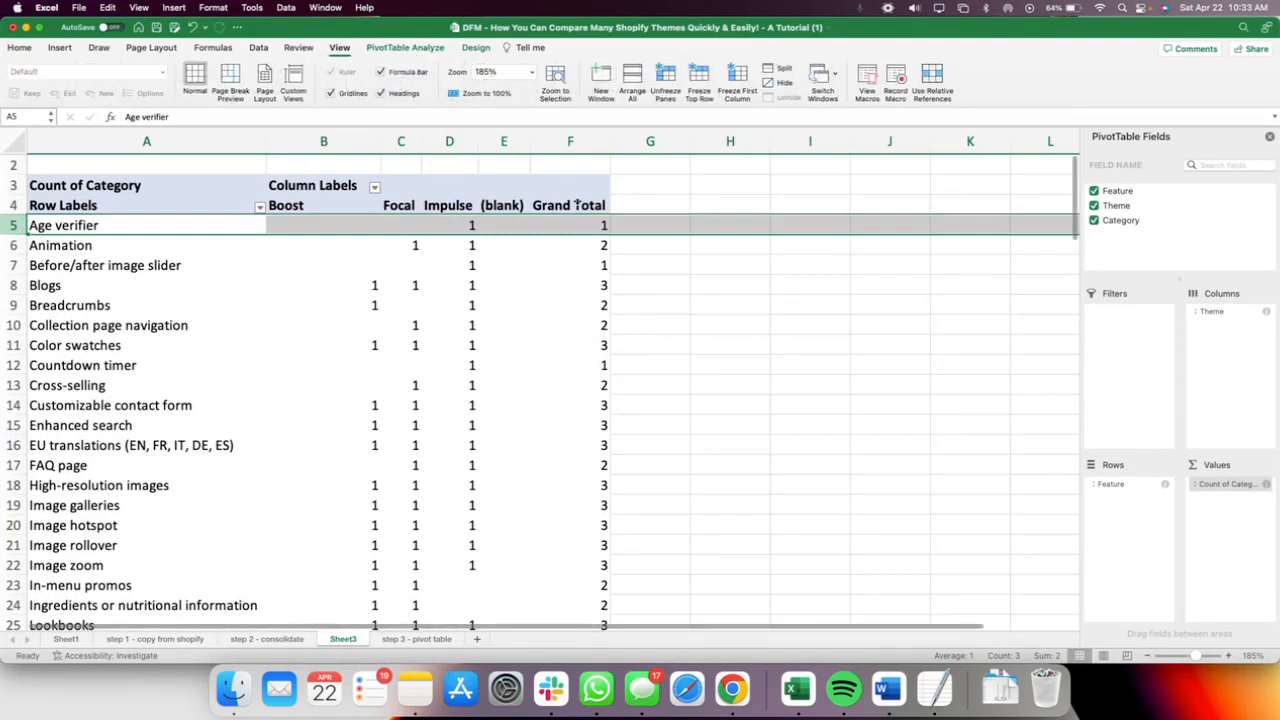
# Narrow the Boost column (B) of the PivotTable and look through the feature rows down to the Grand Total.
pyautogui.scroll(-5, 563, 266)
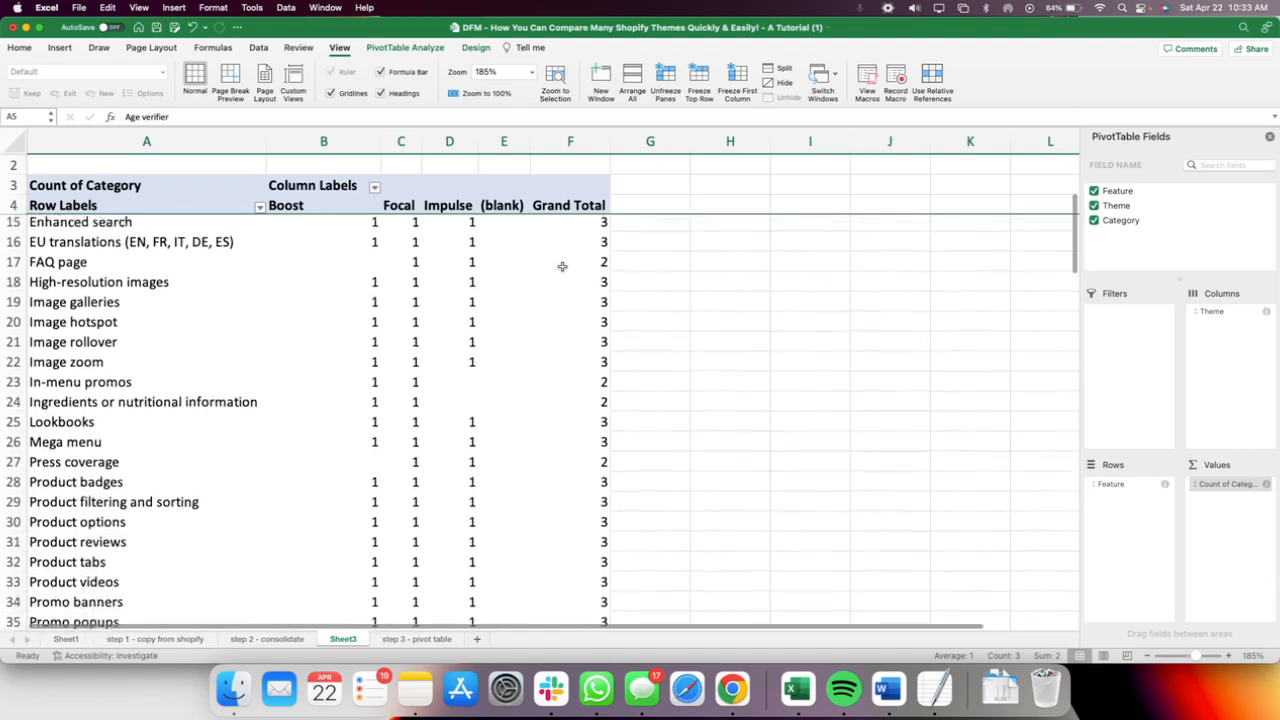
pyautogui.scroll(-4, 563, 266)
pyautogui.moveTo(379, 141); pyautogui.dragTo(327, 141)
pyautogui.scroll(-4, 369, 350)
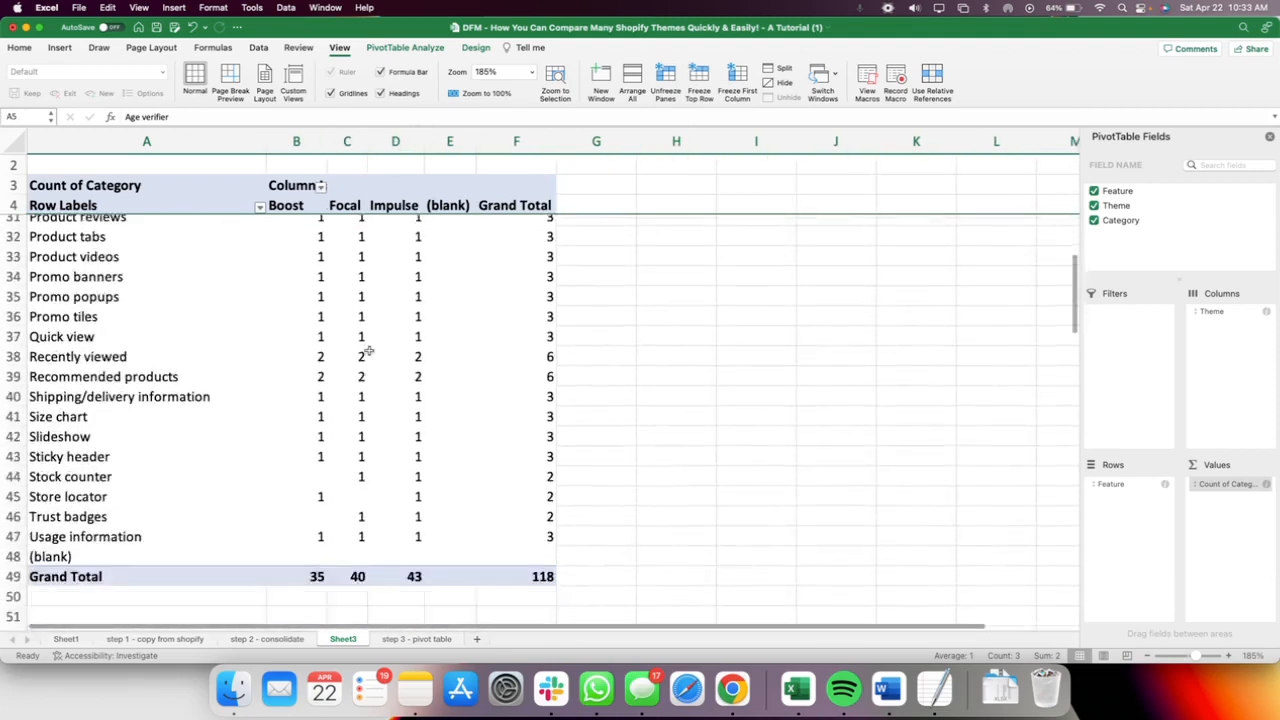
pyautogui.scroll(13, 369, 350)
# Fill the PivotTable's (blank) and Grand Total columns (E and F) with black.
pyautogui.click(447, 141)
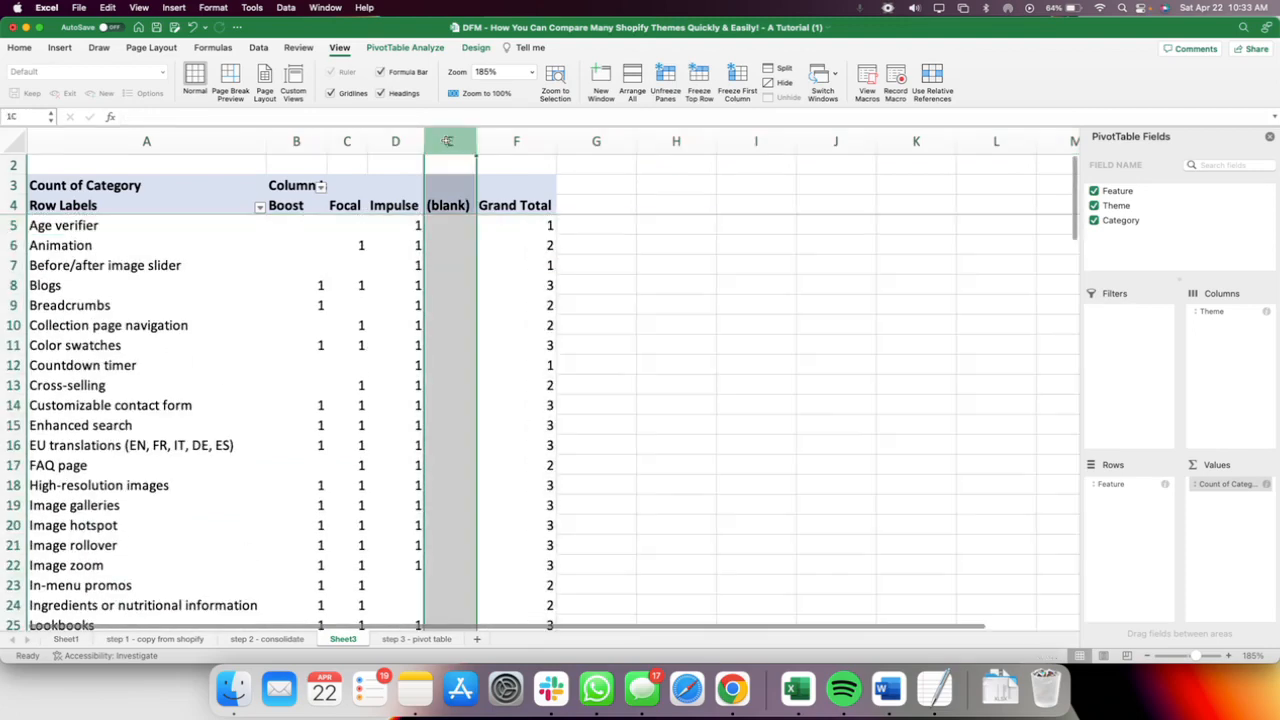
pyautogui.moveTo(447, 141); pyautogui.dragTo(496, 141)
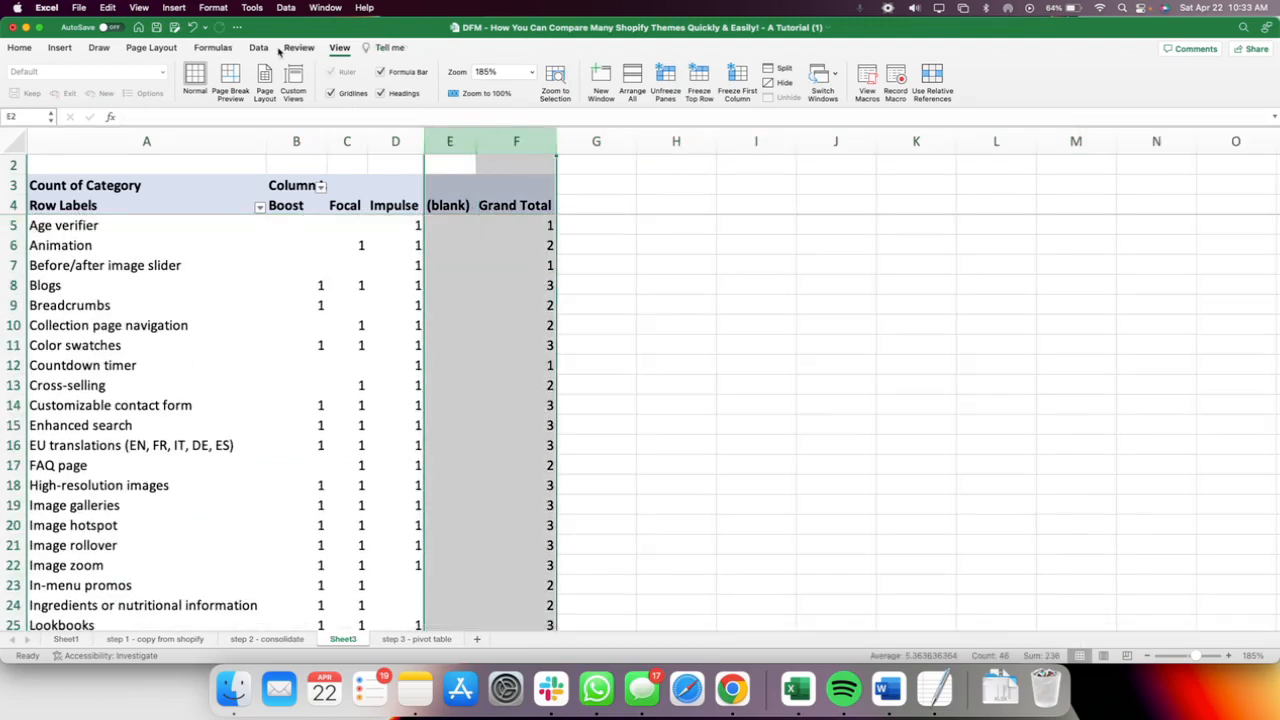
pyautogui.click(20, 48)
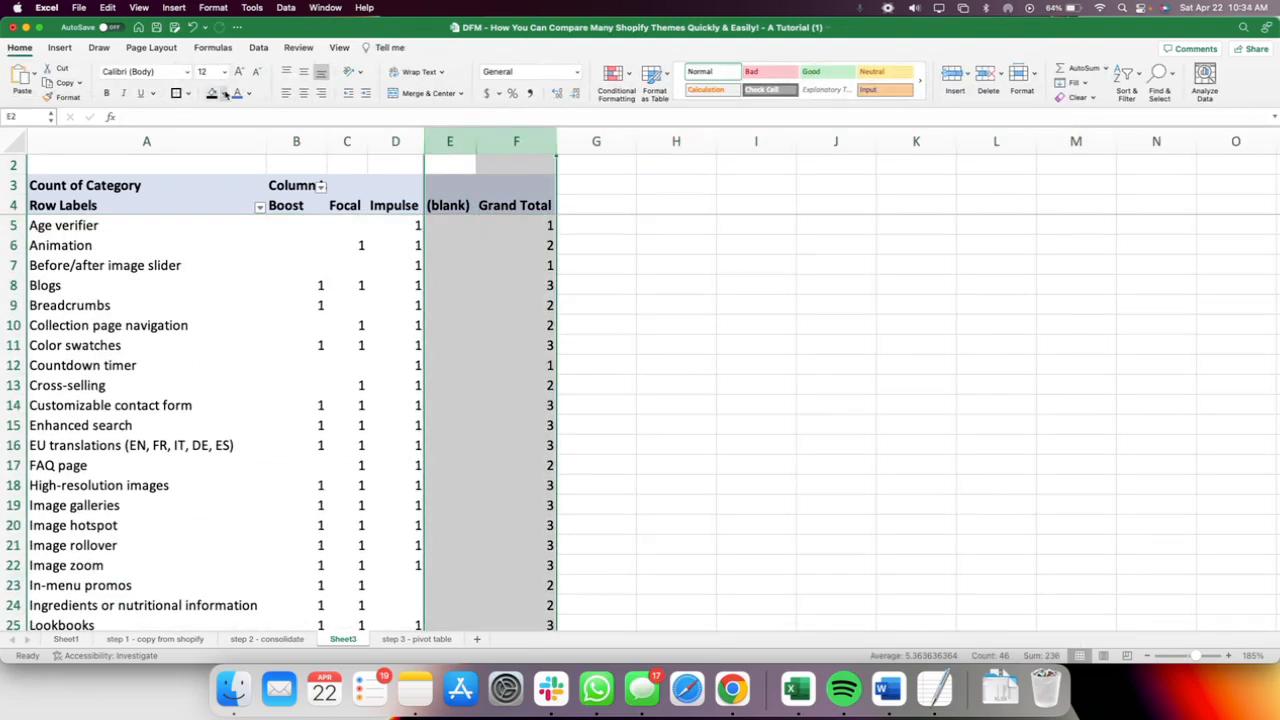
pyautogui.click(225, 93)
pyautogui.click(663, 262)
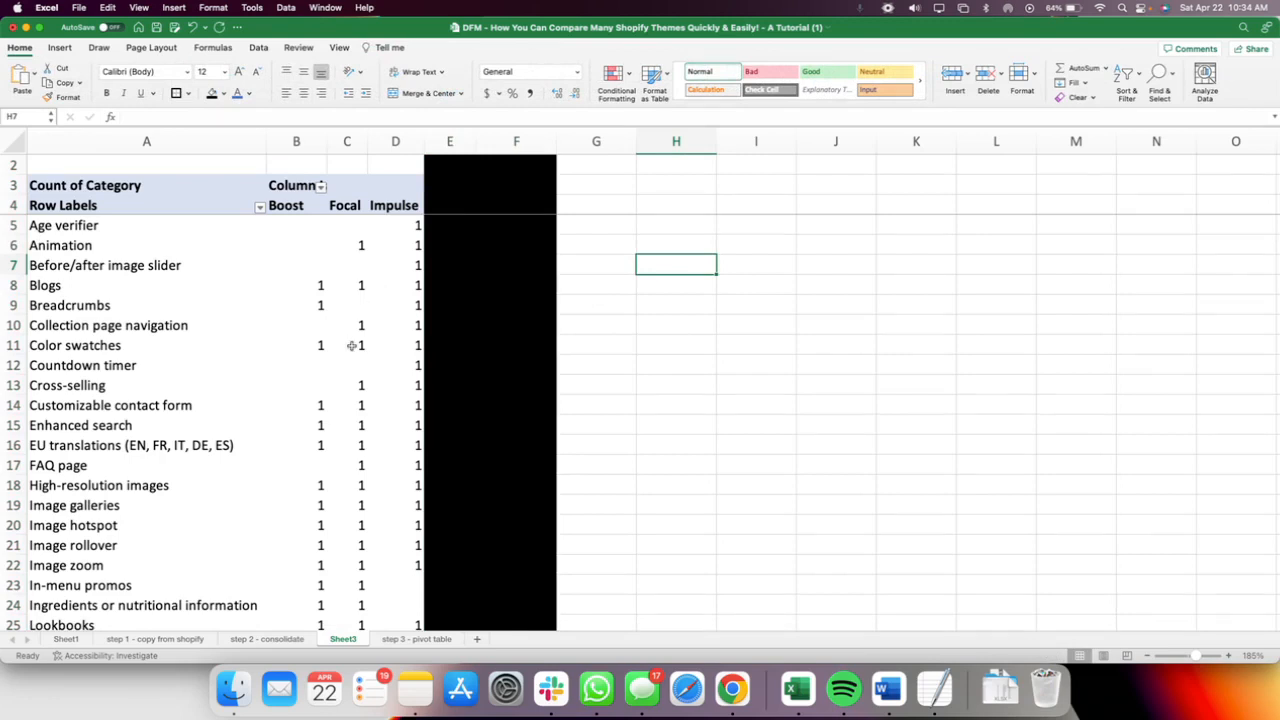
# Compare the Grand Total row values of Impulse, Focal and Boost at the end of the PivotTable.
pyautogui.scroll(-9, 352, 345)
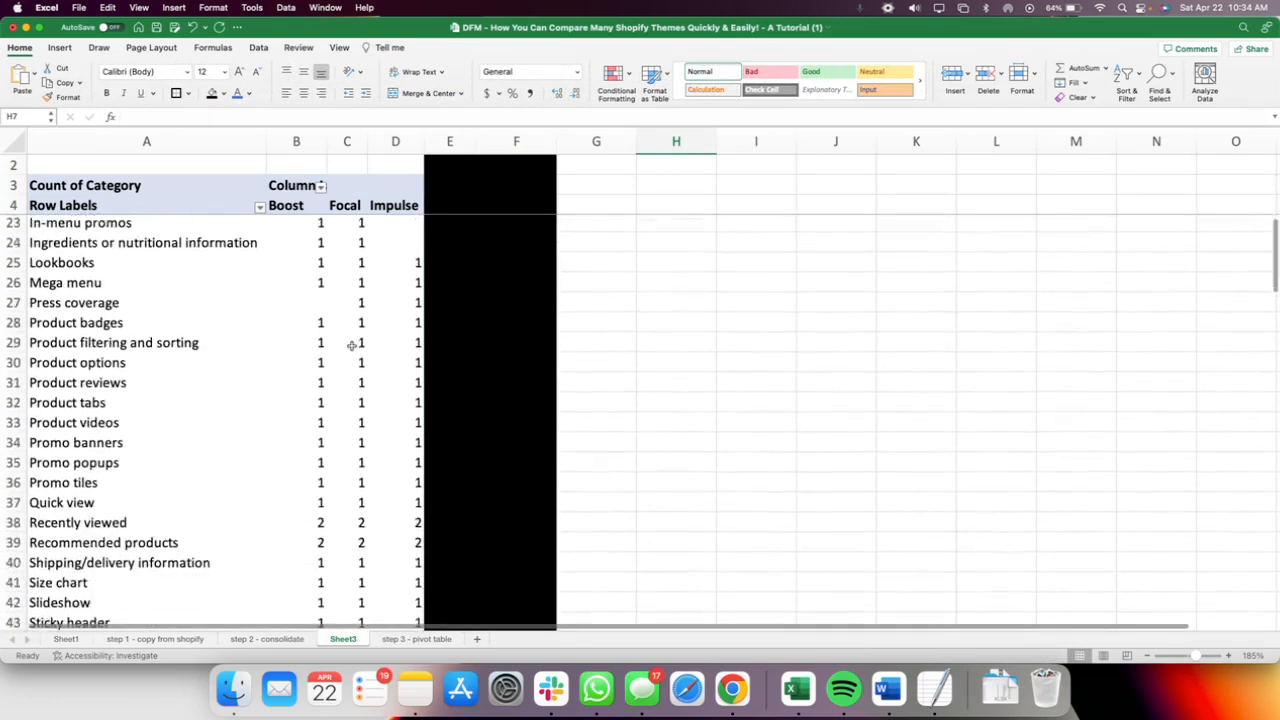
pyautogui.scroll(-2, 352, 345)
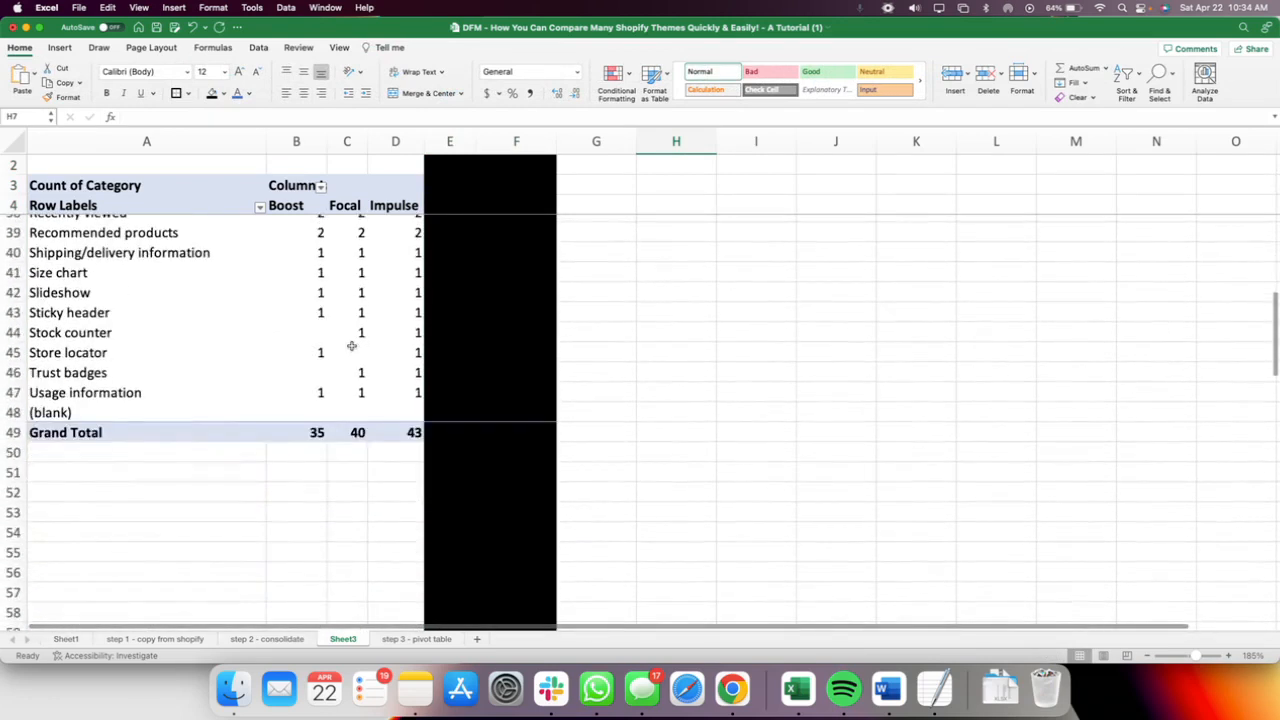
pyautogui.moveTo(407, 432); pyautogui.dragTo(344, 432)
pyautogui.click(408, 432)
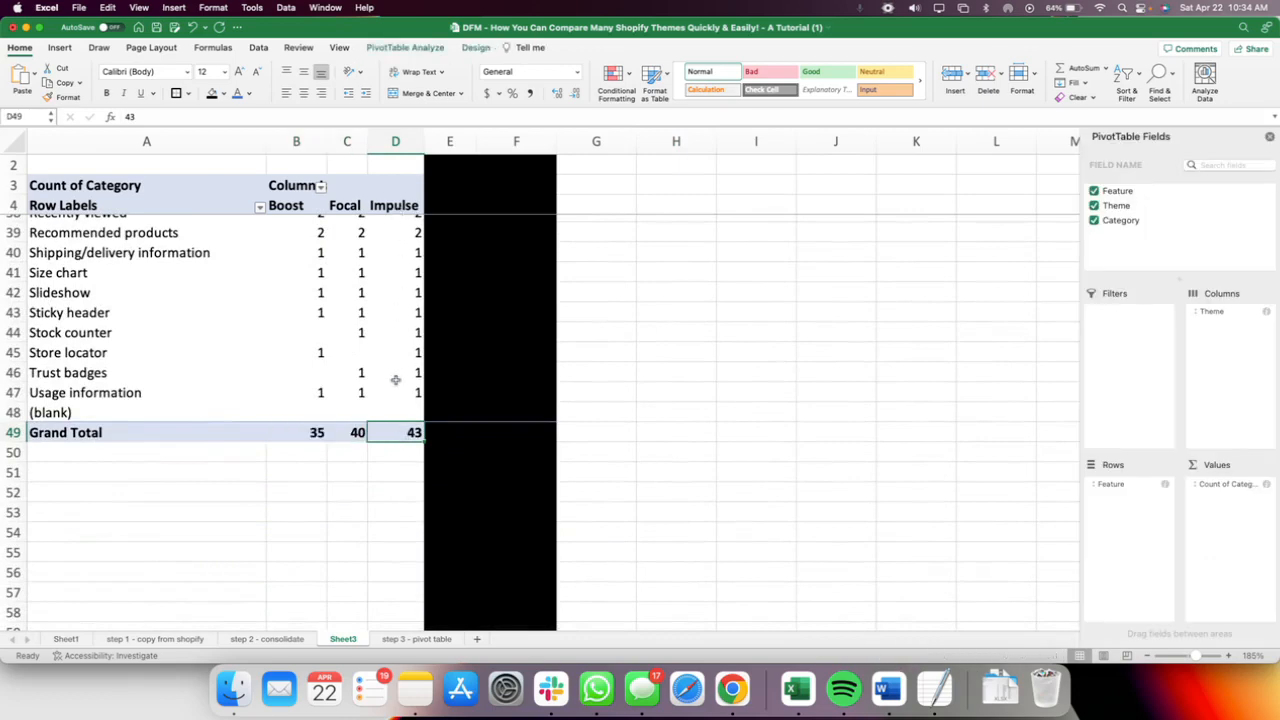
pyautogui.scroll(-2, 396, 380)
pyautogui.scroll(-3, 395, 380)
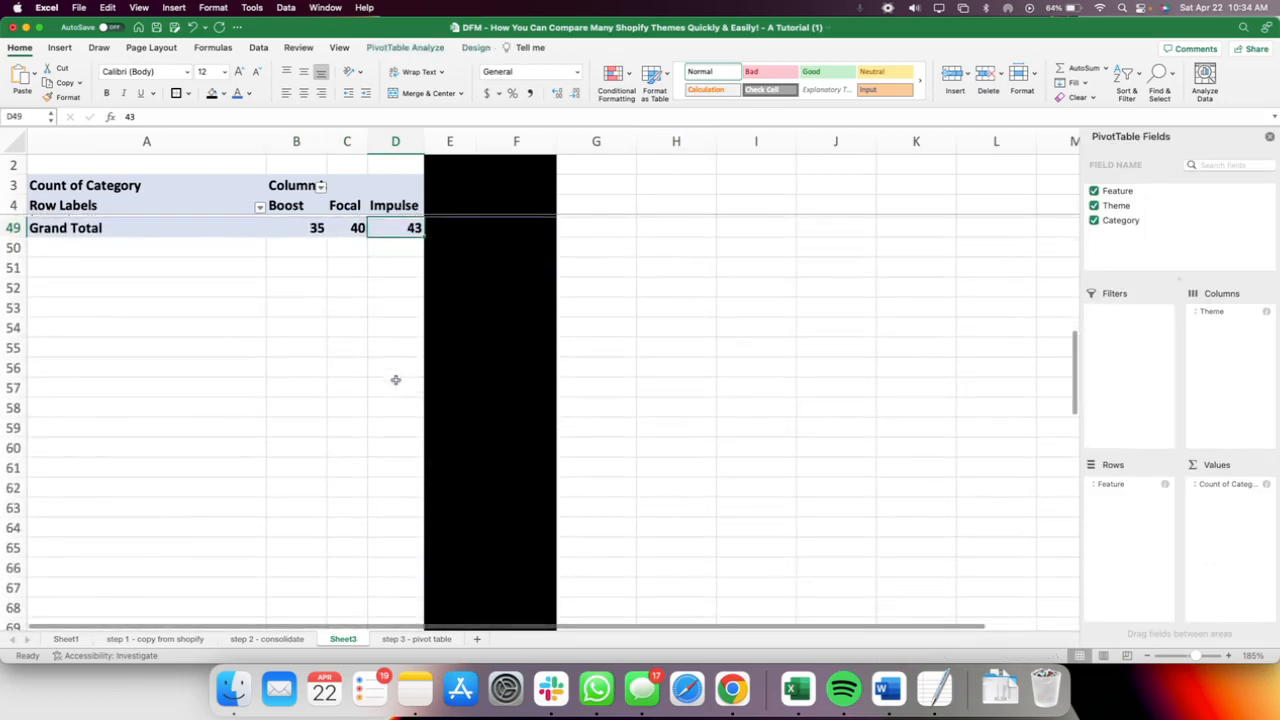
pyautogui.click(355, 228)
pyautogui.click(308, 234)
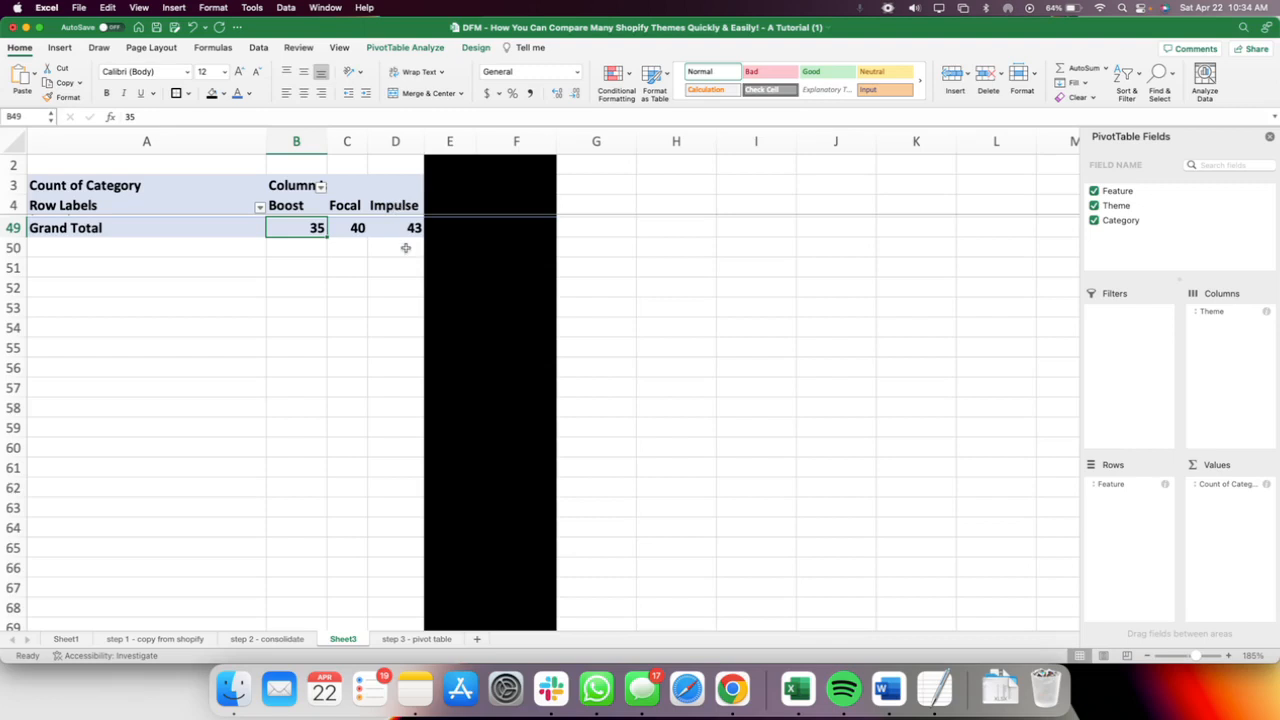
# Check the Age verifier and Animation rows across the Boost, Focal and Impulse columns.
pyautogui.scroll(15, 405, 247)
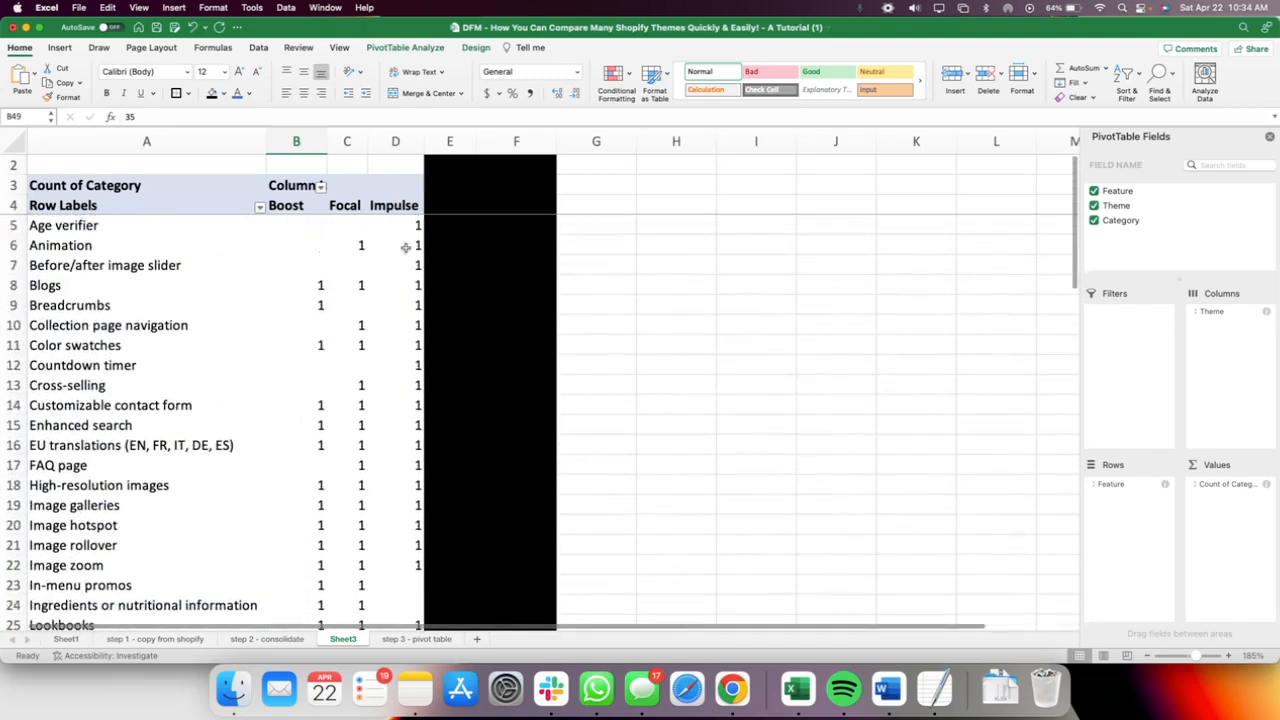
pyautogui.moveTo(90, 225); pyautogui.dragTo(381, 224)
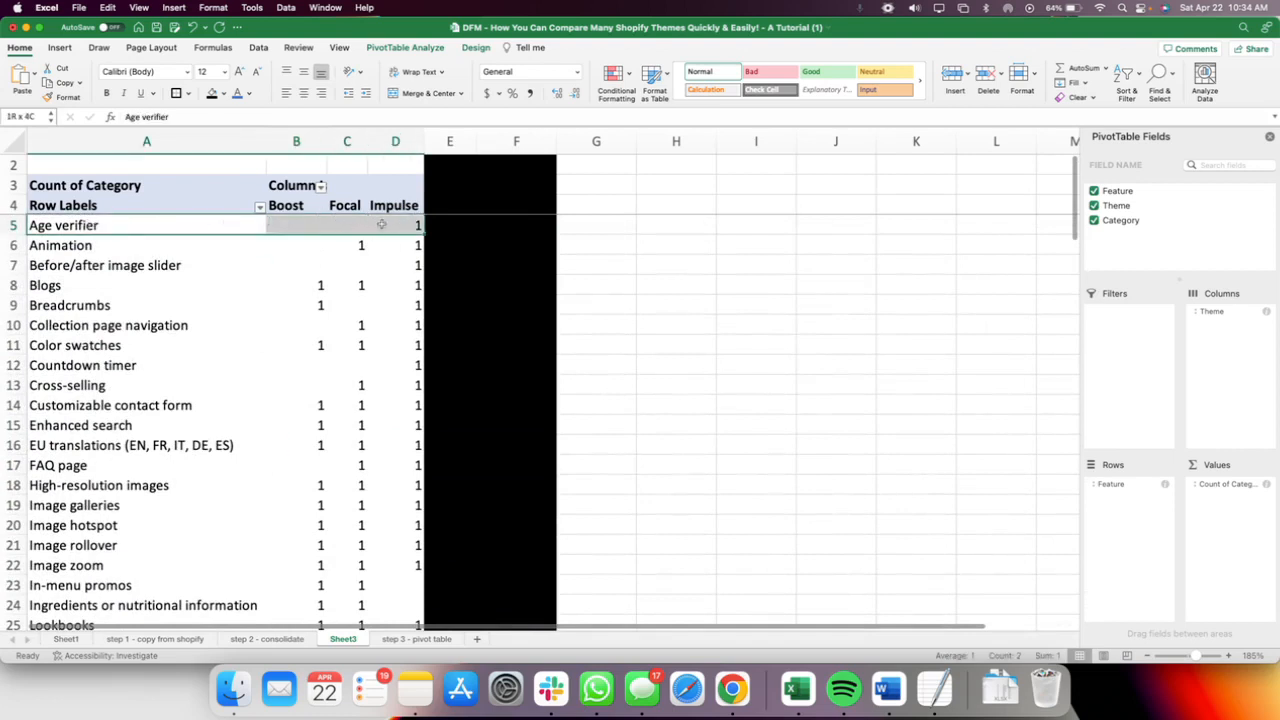
pyautogui.click(98, 245)
pyautogui.moveTo(98, 245); pyautogui.dragTo(413, 247)
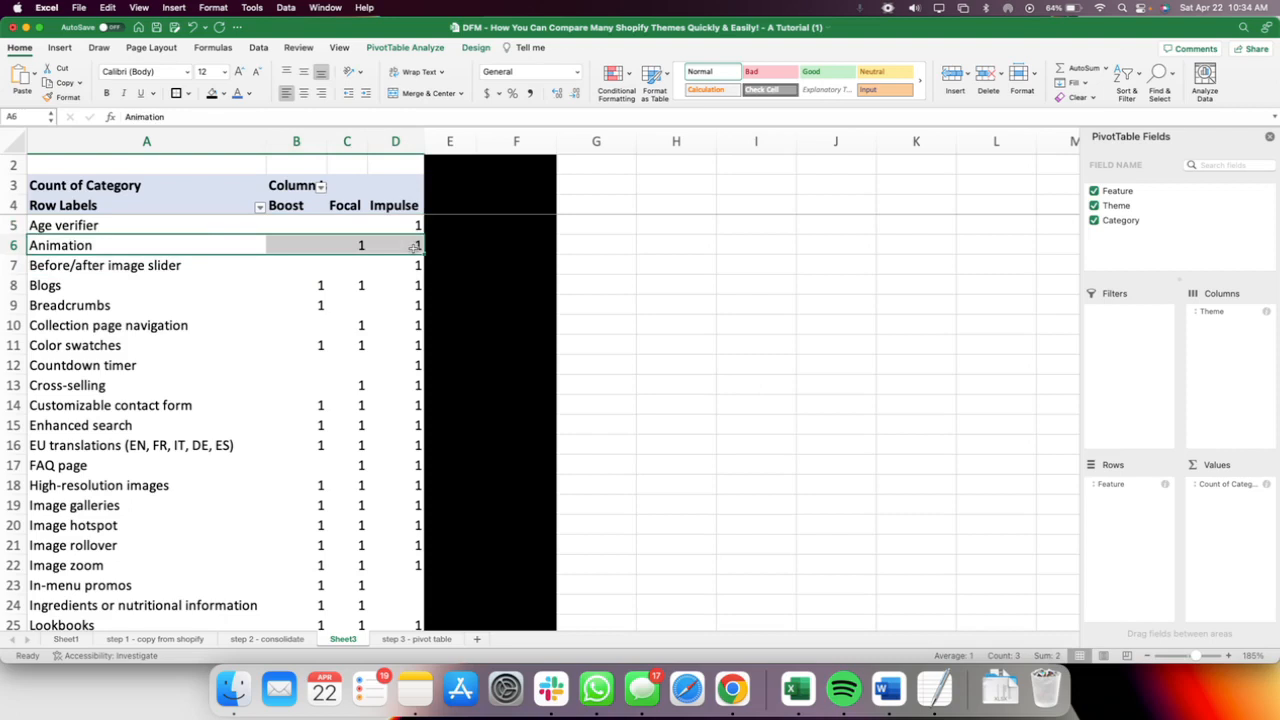
# Highlight the Blogs row of the PivotTable, from its label through Impulse, with a green fill.
pyautogui.click(73, 289)
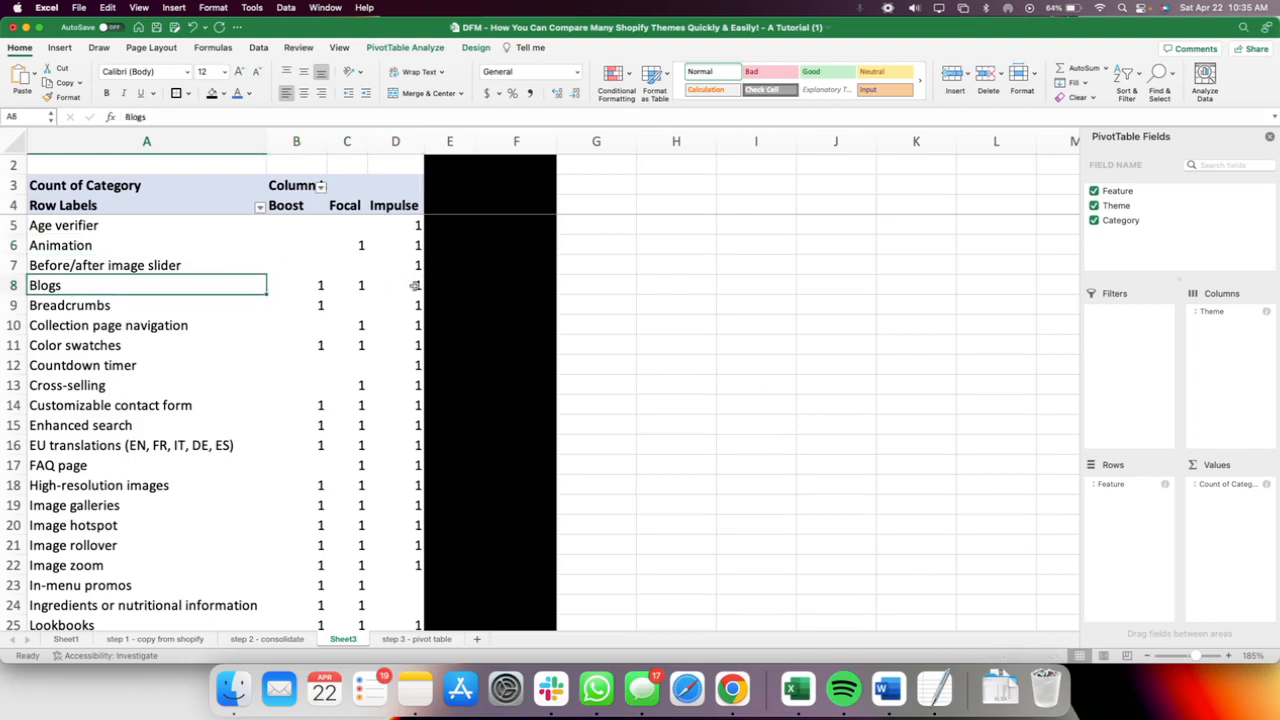
pyautogui.moveTo(414, 286); pyautogui.dragTo(136, 292)
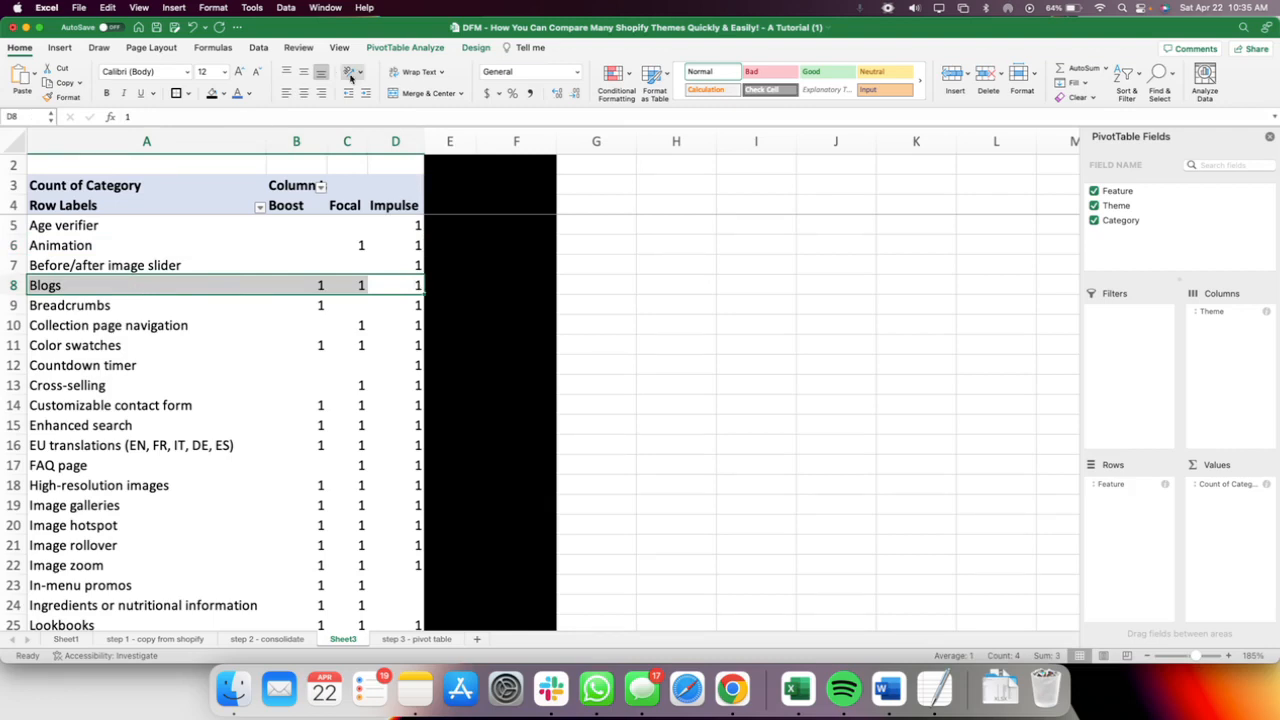
pyautogui.click(224, 94)
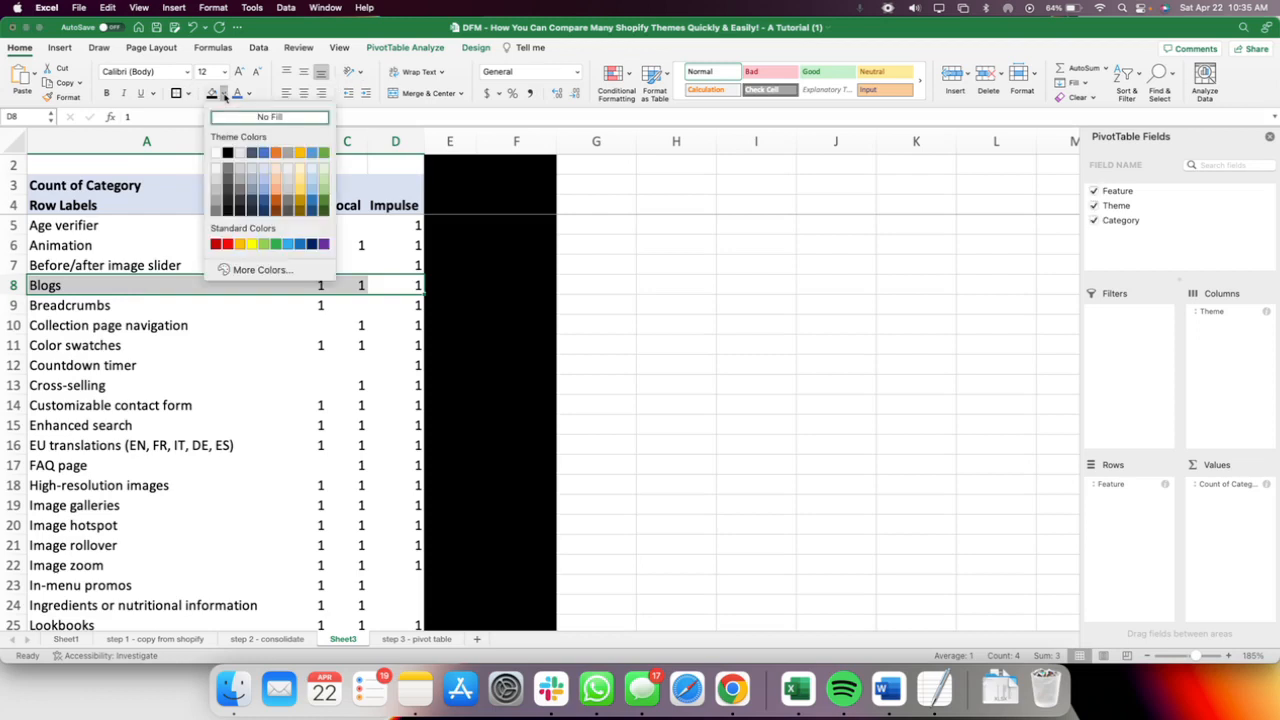
pyautogui.click(276, 244)
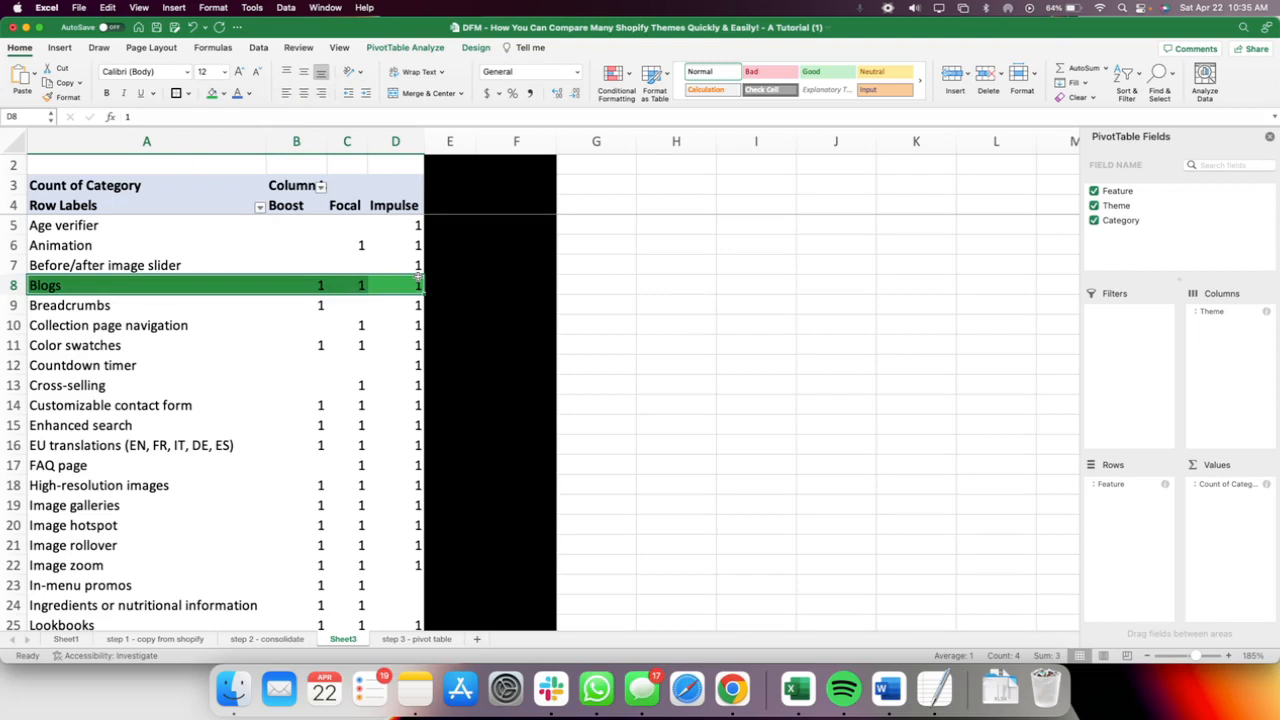
pyautogui.click(360, 325)
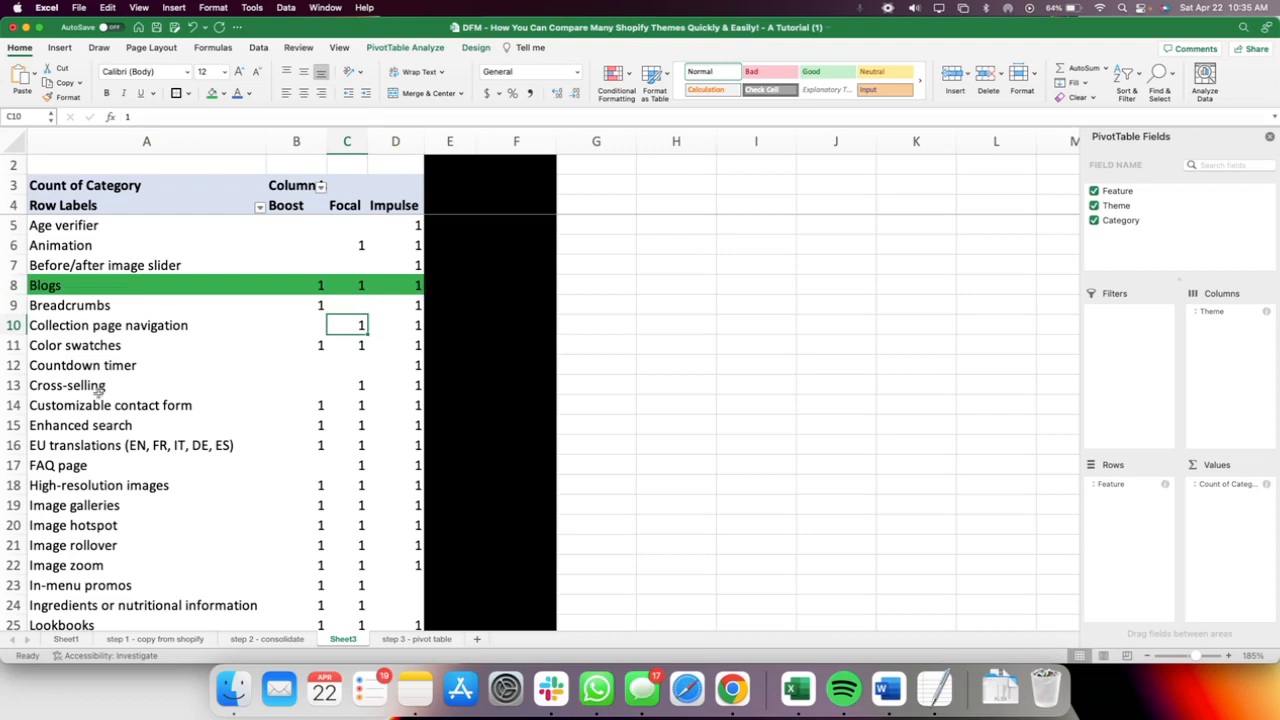
# Highlight the Countdown timer row from its label through Impulse in yellow and compare it with the Blogs row.
pyautogui.moveTo(85, 366); pyautogui.dragTo(373, 362)
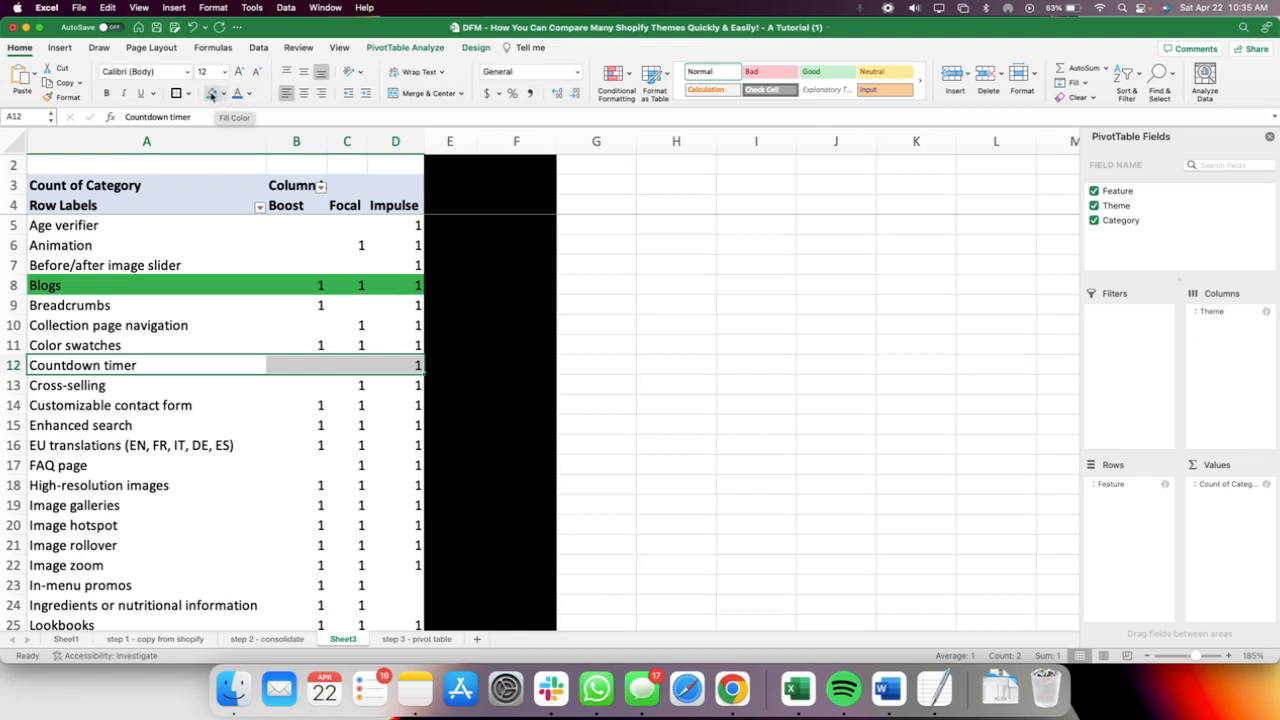
pyautogui.click(223, 93)
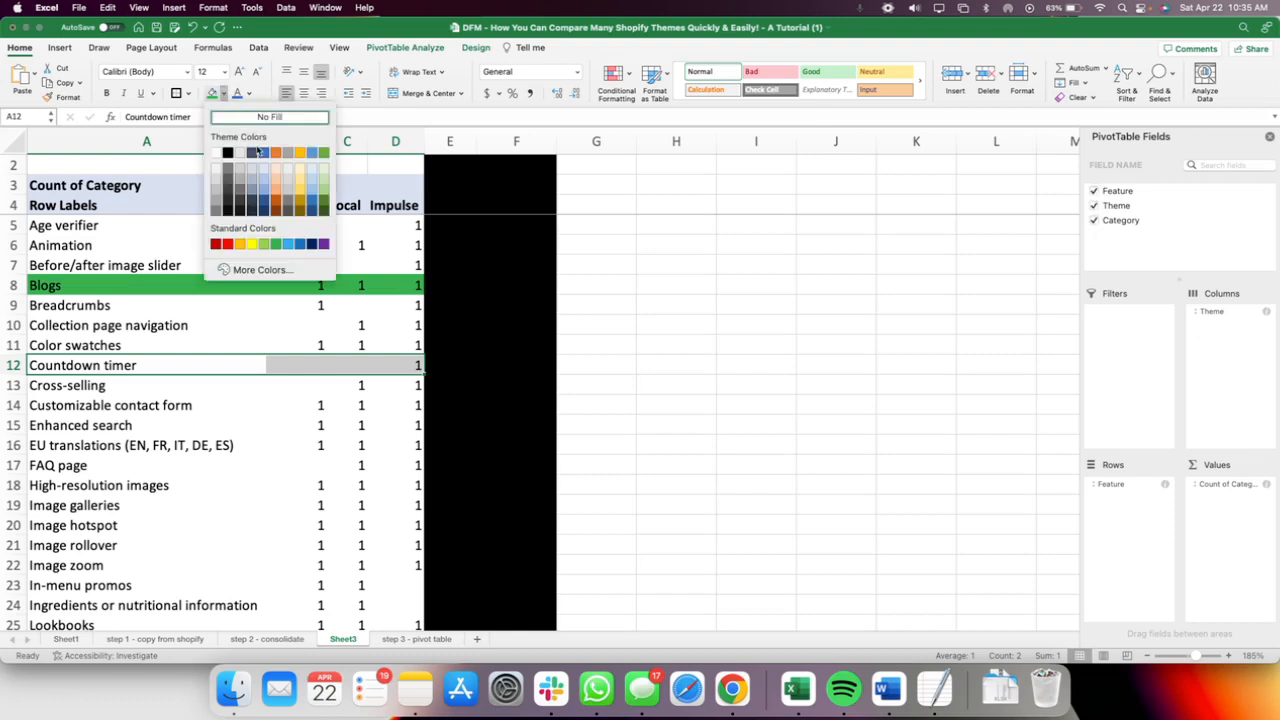
pyautogui.click(254, 246)
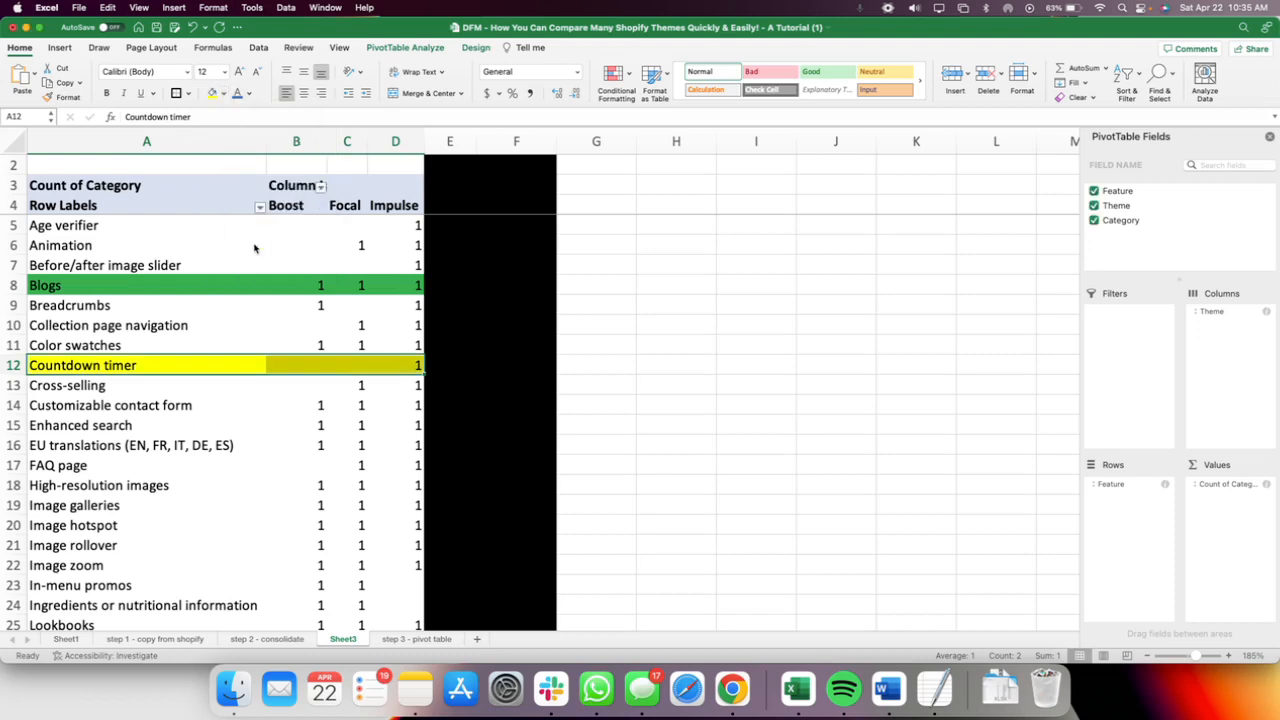
pyautogui.click(318, 468)
pyautogui.moveTo(283, 287); pyautogui.dragTo(363, 283)
pyautogui.moveTo(257, 369); pyautogui.dragTo(418, 366)
# Highlight the EU translations (EN, FR, IT, DE, ES) row, from its label through Impulse, with a red fill.
pyautogui.click(87, 449)
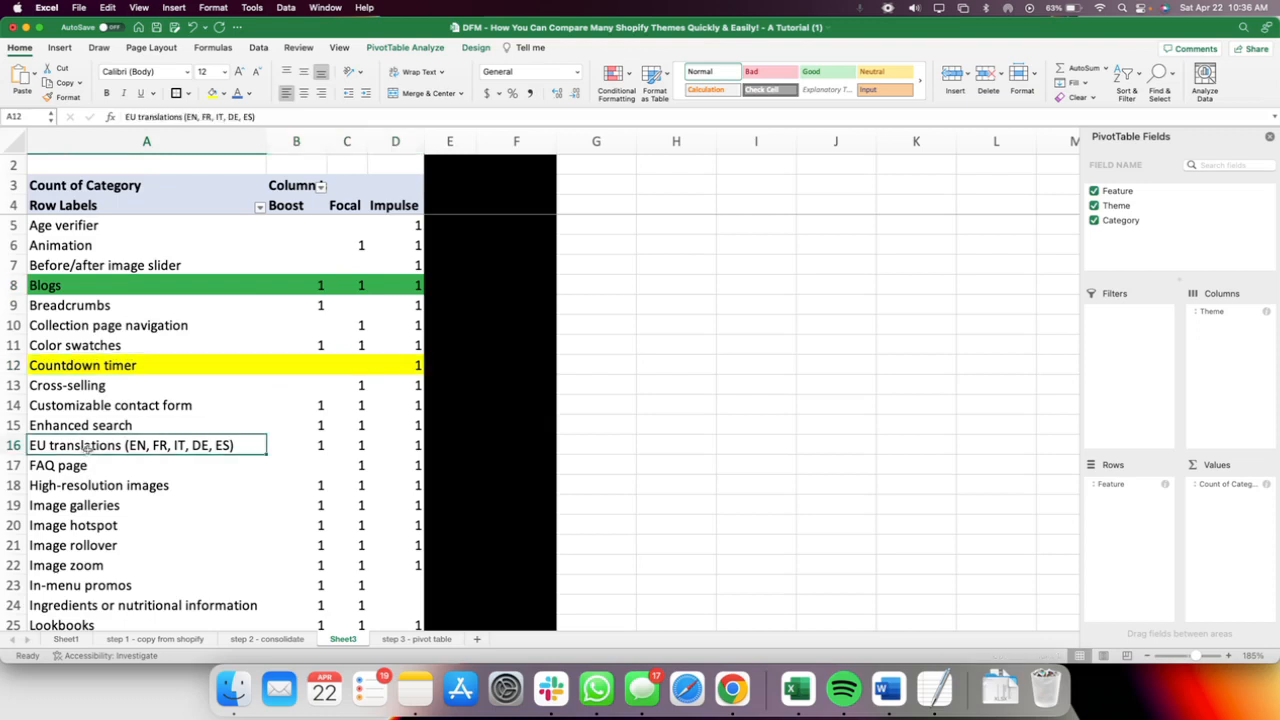
pyautogui.moveTo(87, 449); pyautogui.dragTo(408, 436)
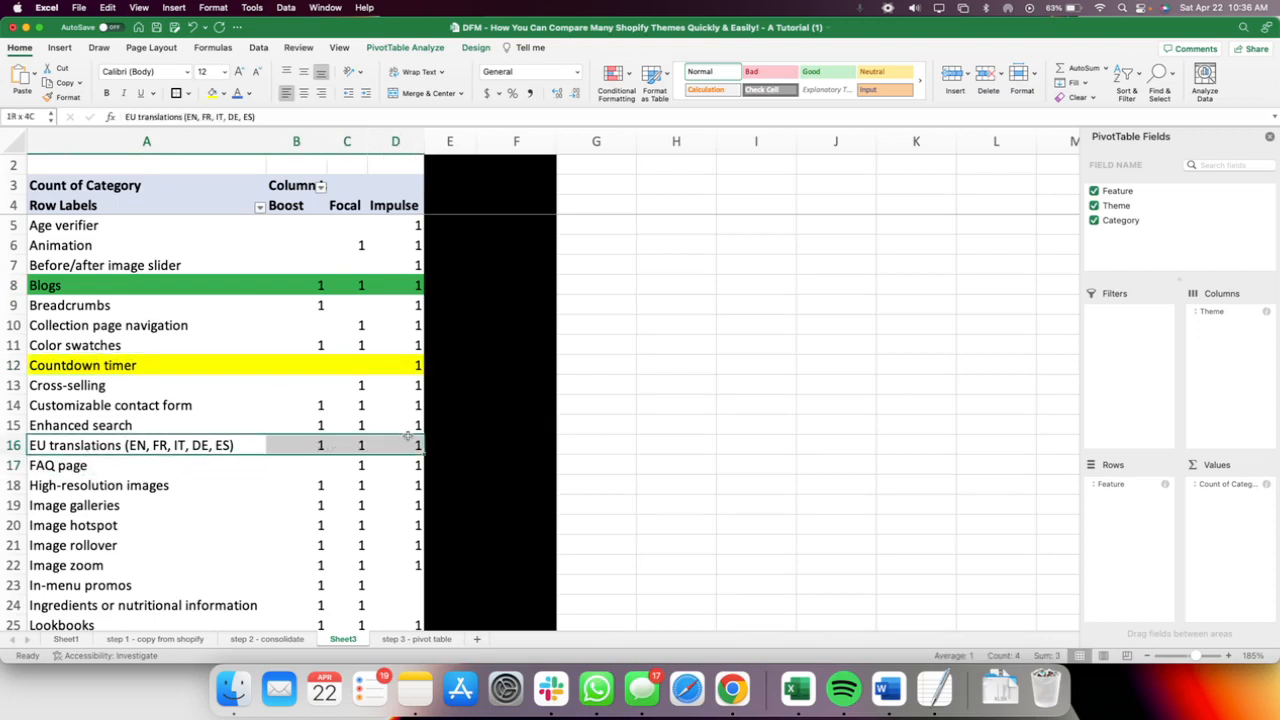
pyautogui.click(224, 93)
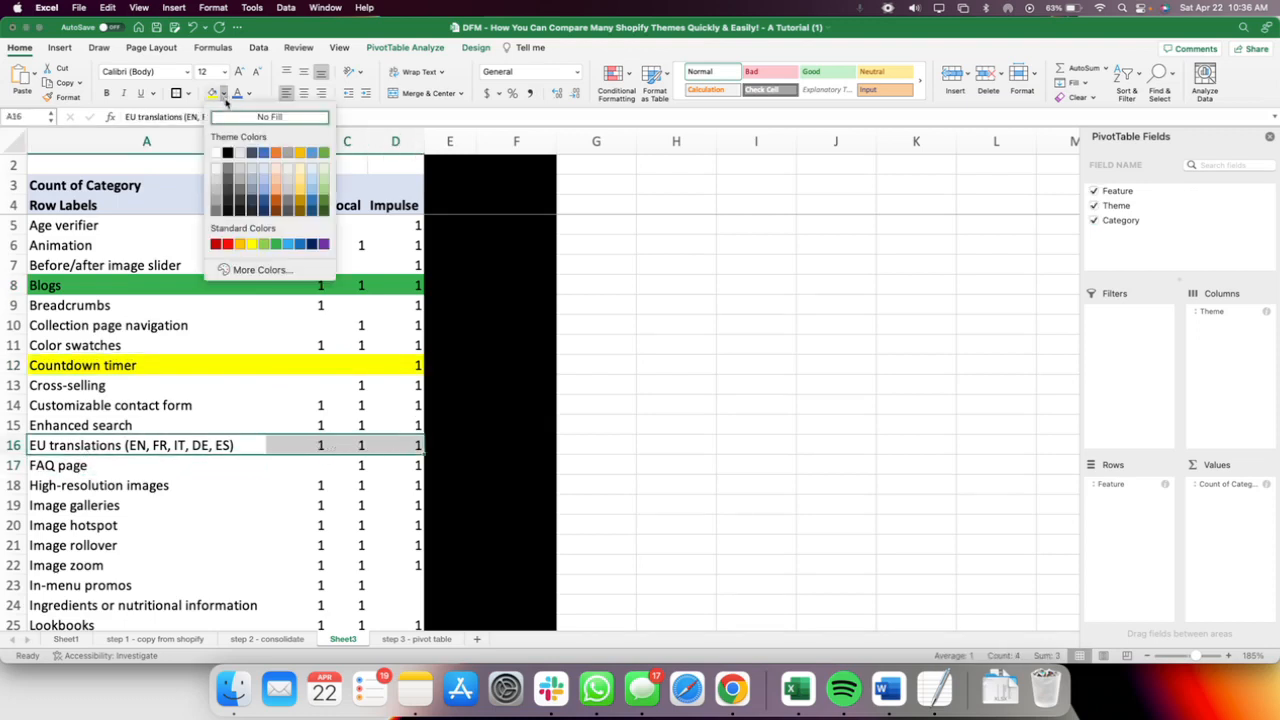
pyautogui.click(228, 244)
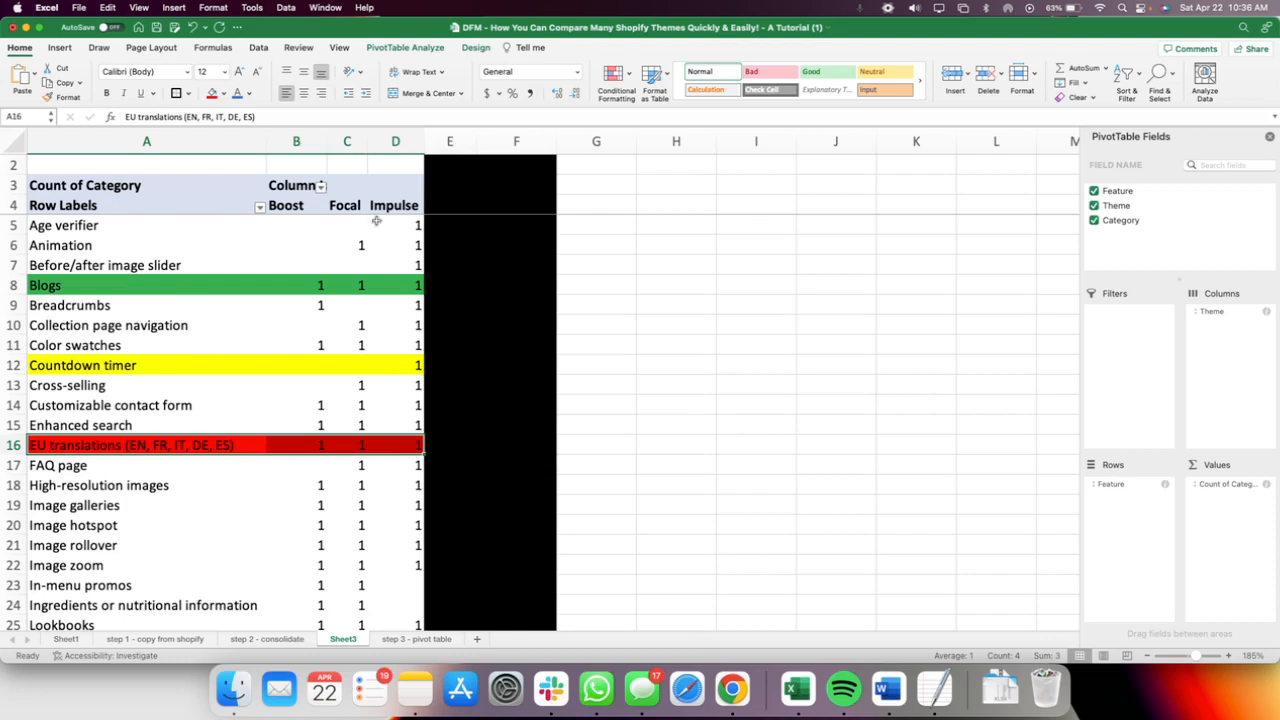
pyautogui.hotkey('ctrl', 'Up')
pyautogui.click(411, 217)
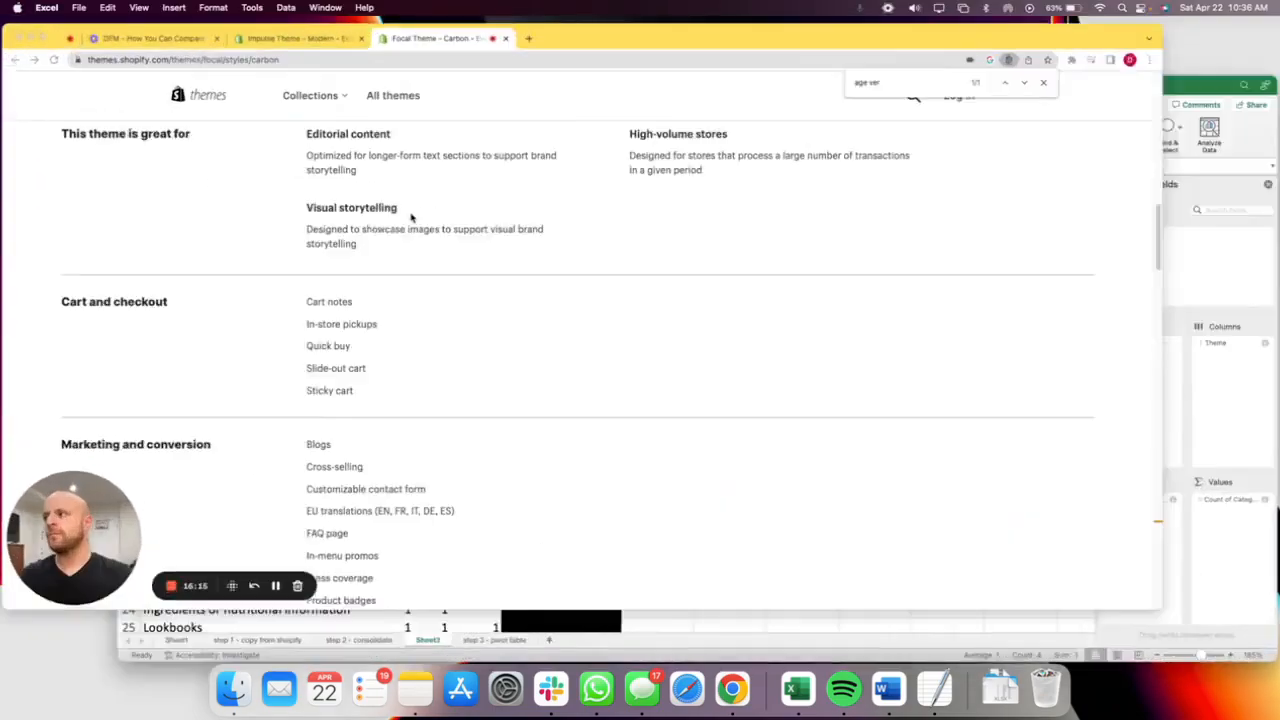
pyautogui.hotkey('ctrl', 'Up')
pyautogui.click(411, 217)
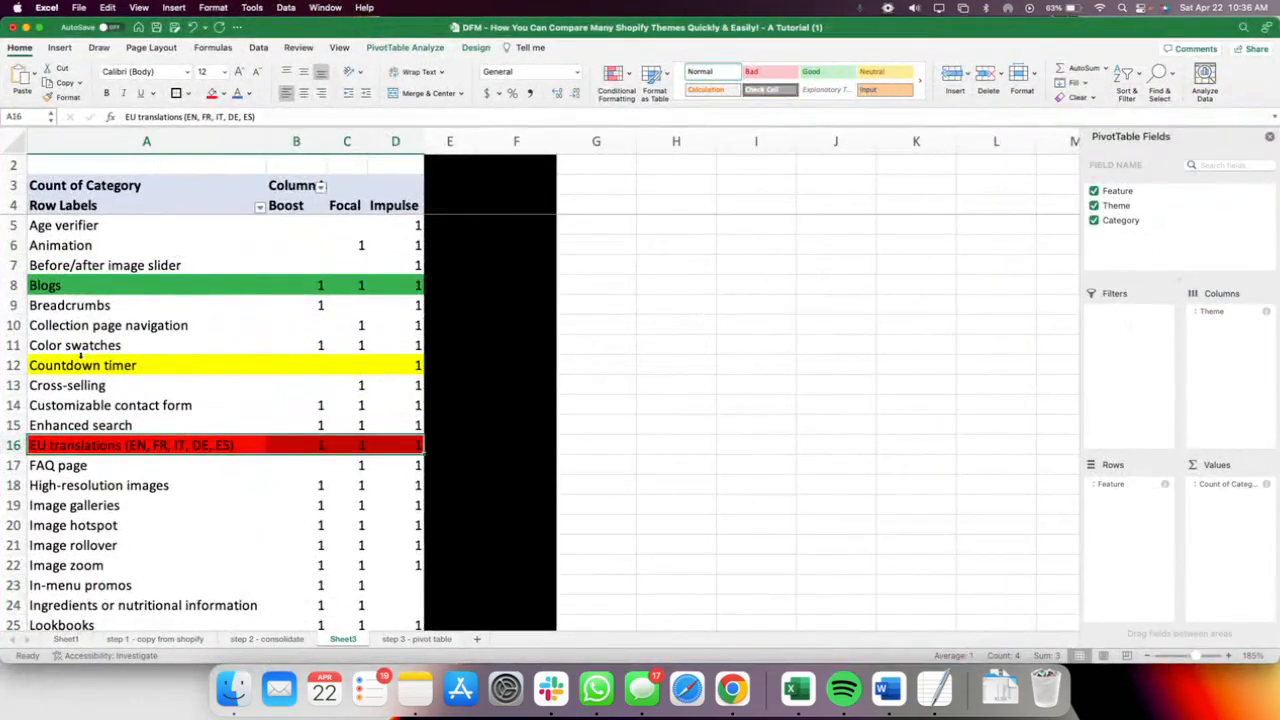
# Pick the Color swatches feature in the PivotTable, switch to Chrome and search Google for "color swatches shopify feature".
pyautogui.click(72, 346)
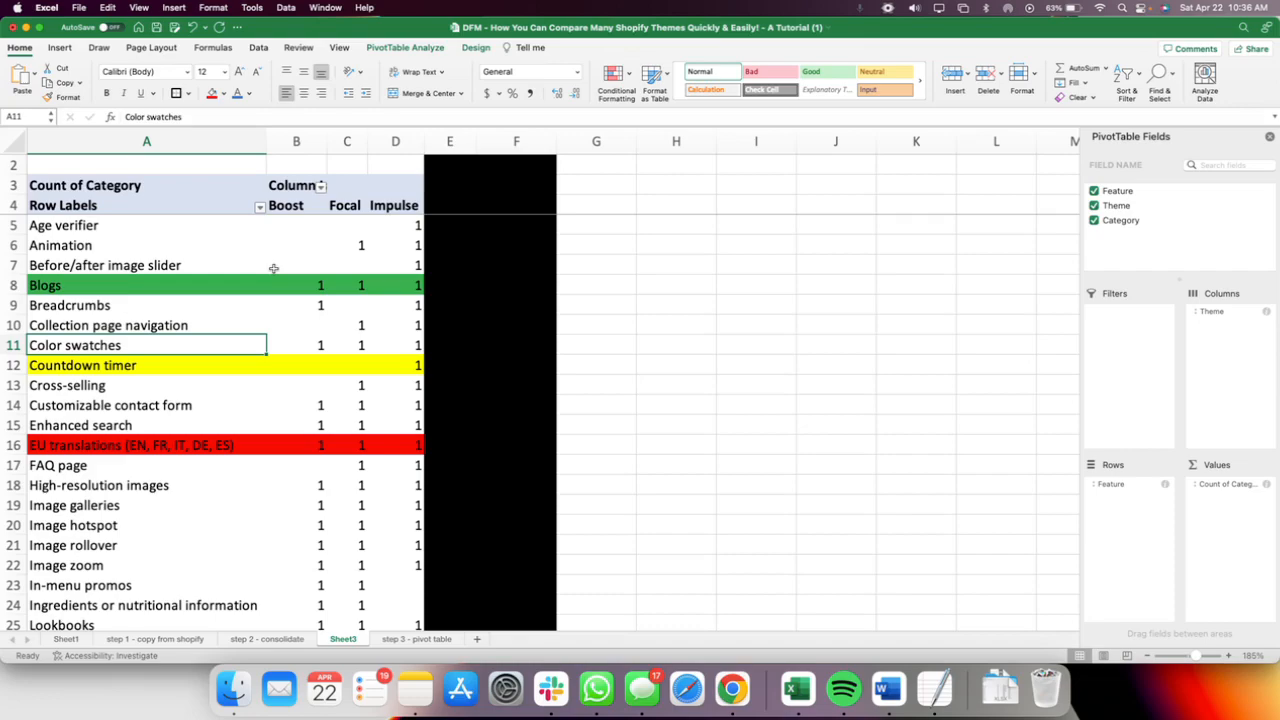
pyautogui.hotkey('ctrl', 'Up')
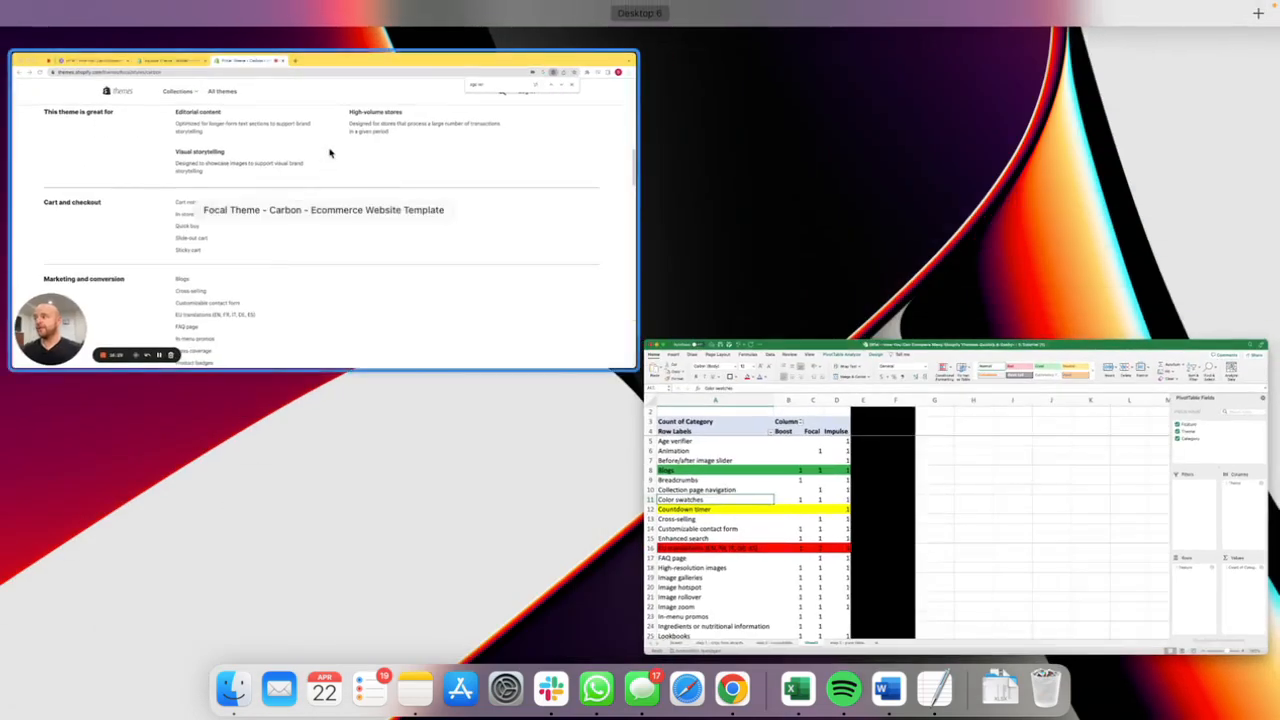
pyautogui.click(330, 152)
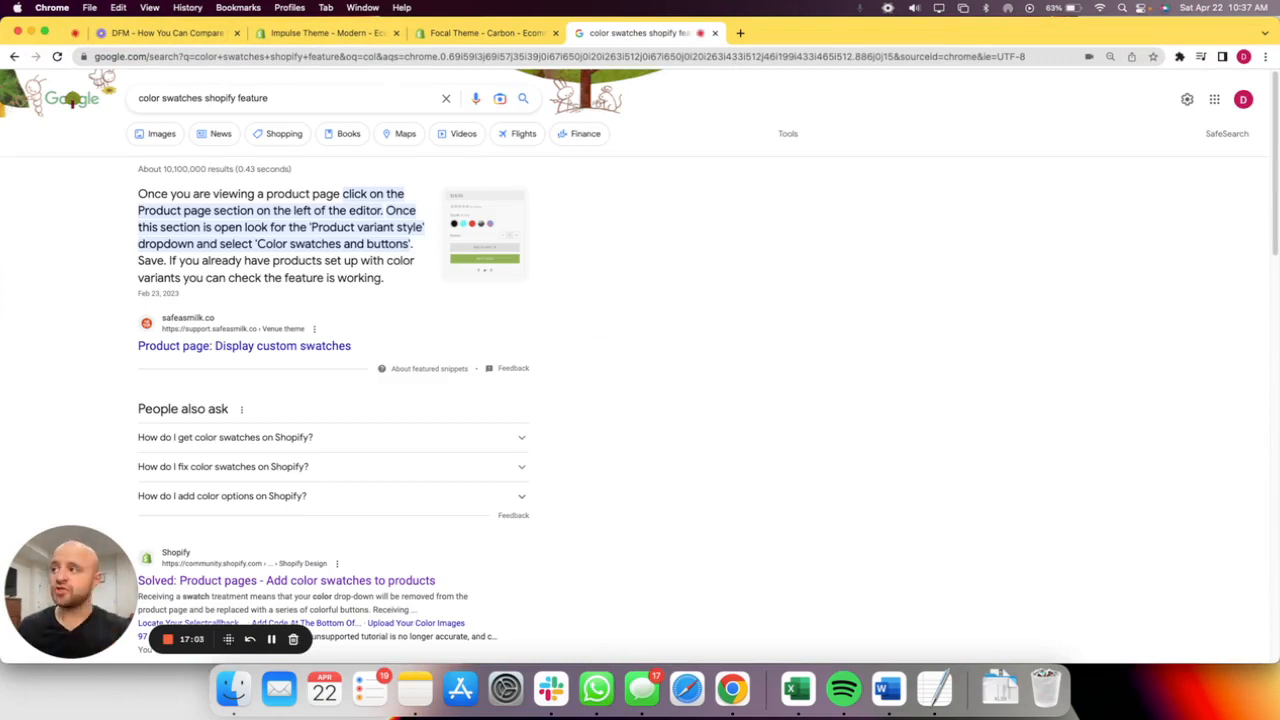
pyautogui.tripleClick(162, 98)
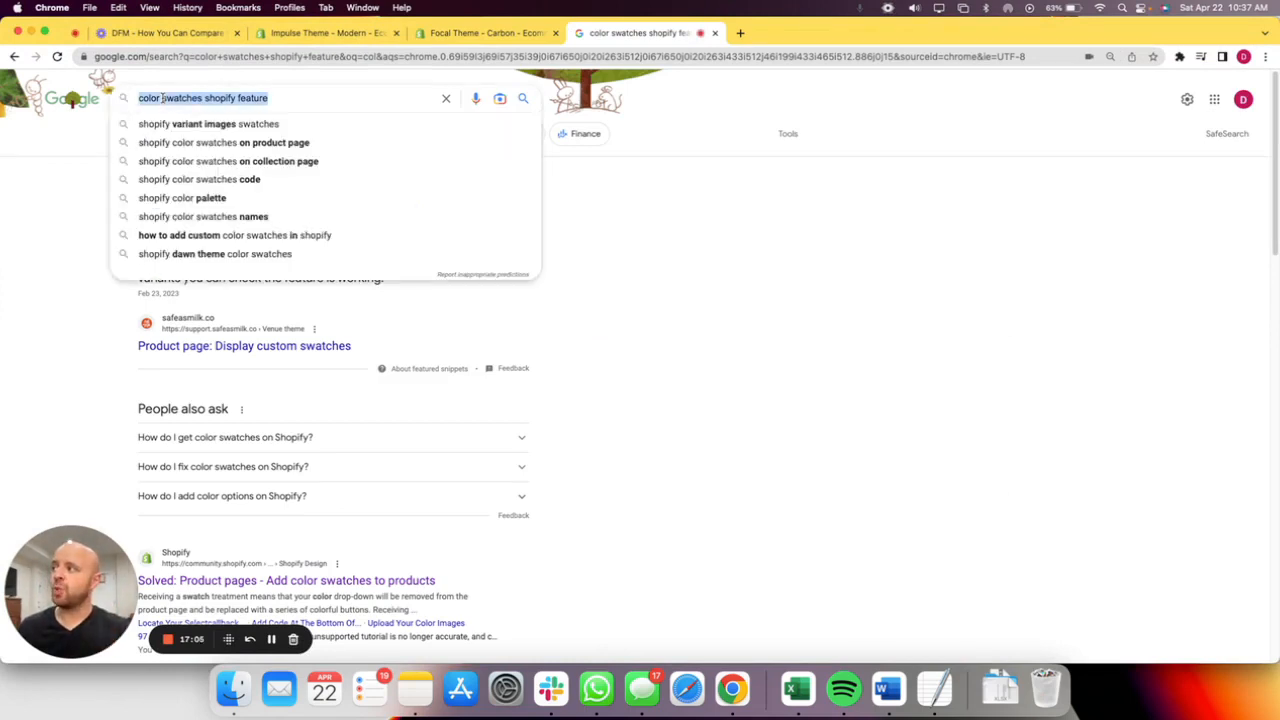
pyautogui.click(72, 218)
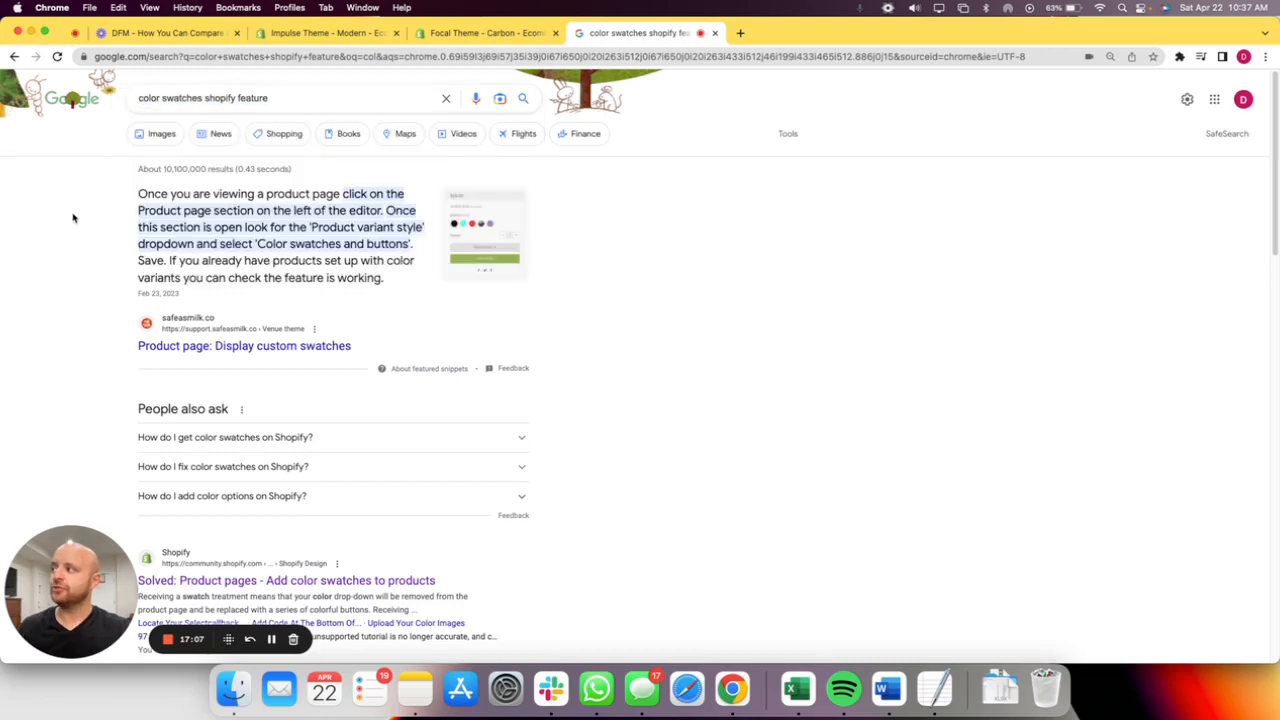
# Review the Google results on Shopify color swatches and examine the example product image up close.
pyautogui.scroll(-5, 340, 449)
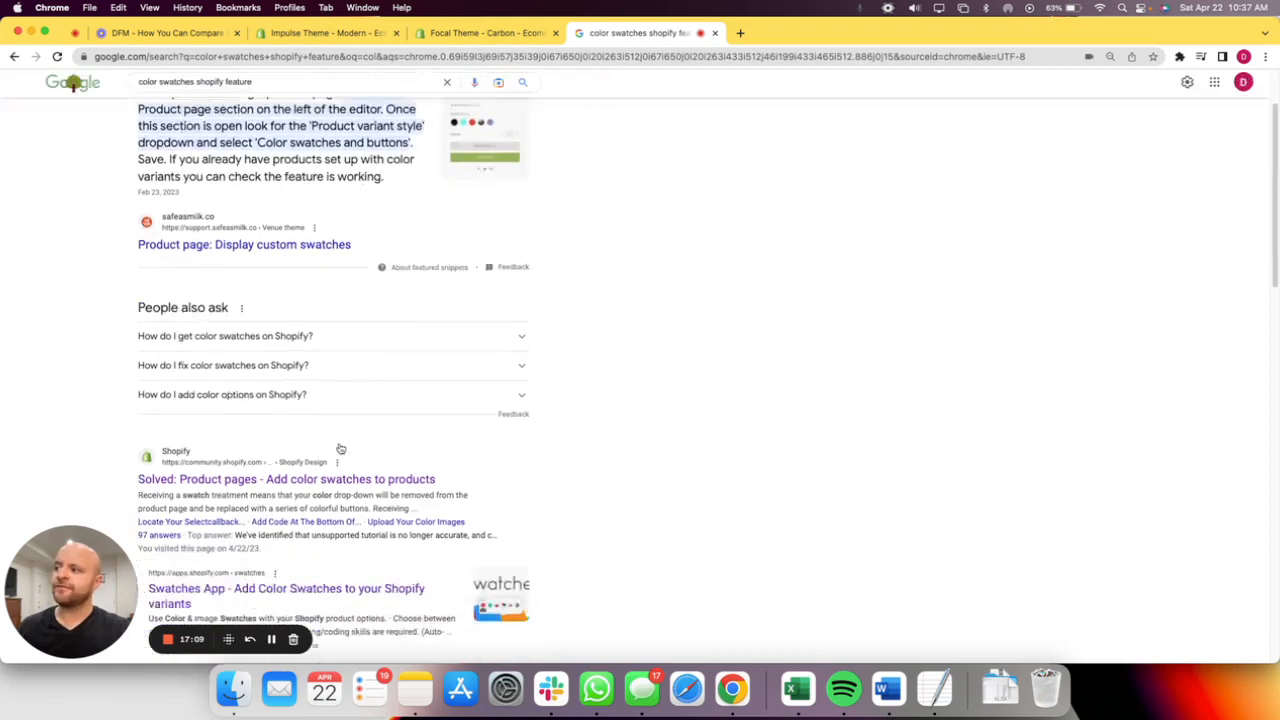
pyautogui.scroll(5, 340, 449)
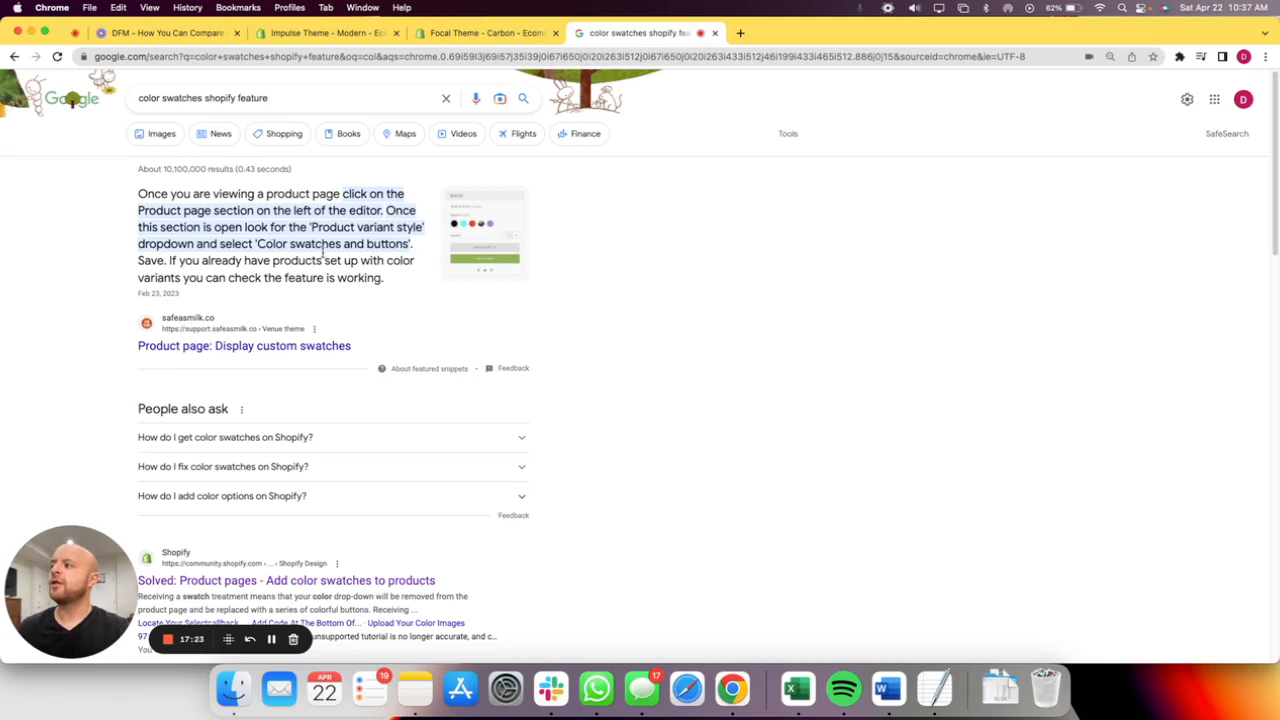
pyautogui.scroll(5, 486, 224)
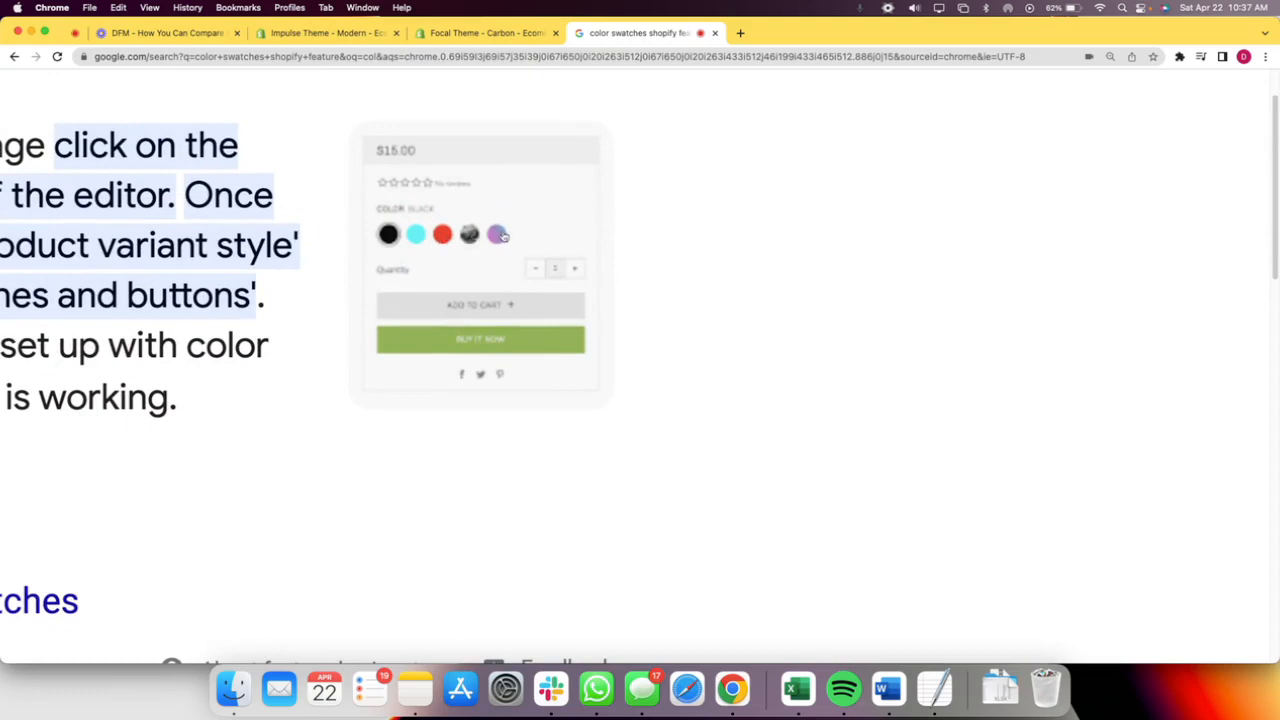
pyautogui.scroll(-5, 503, 236)
pyautogui.scroll(-2, 346, 481)
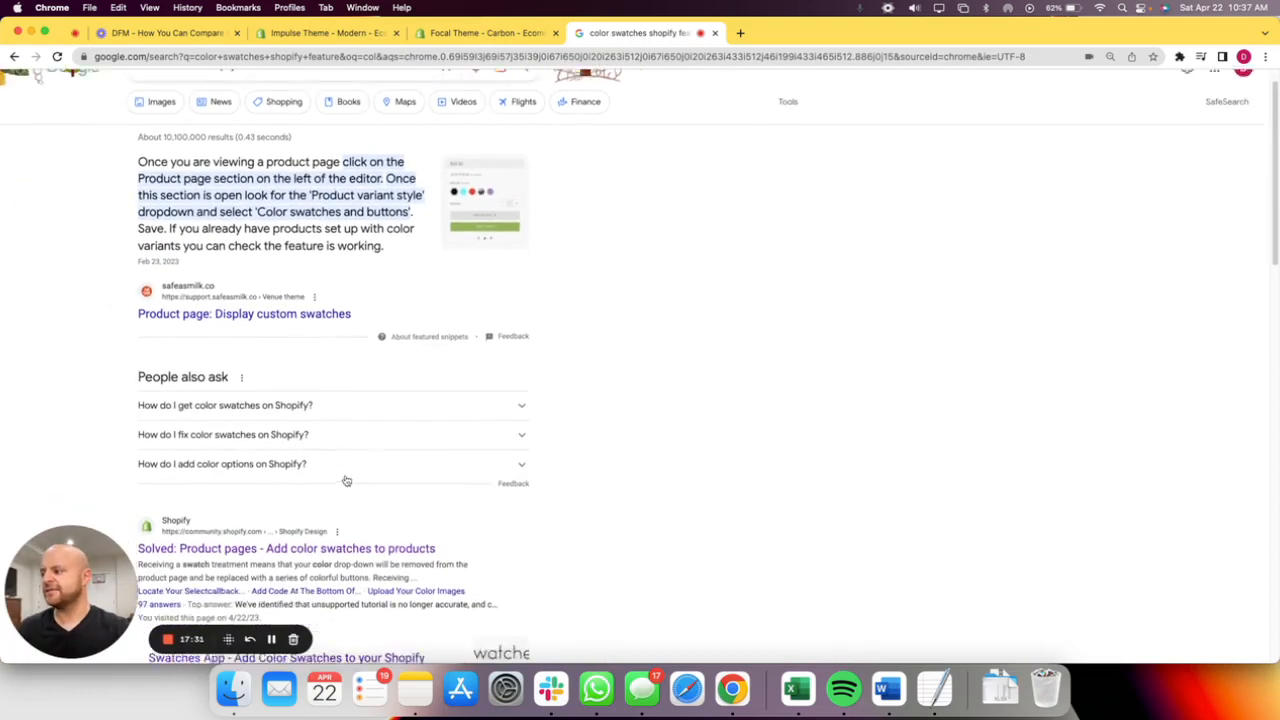
# Open the Swatches App listing on the Shopify App Store and view its screenshots through to the backpack product example.
pyautogui.scroll(-4, 300, 514)
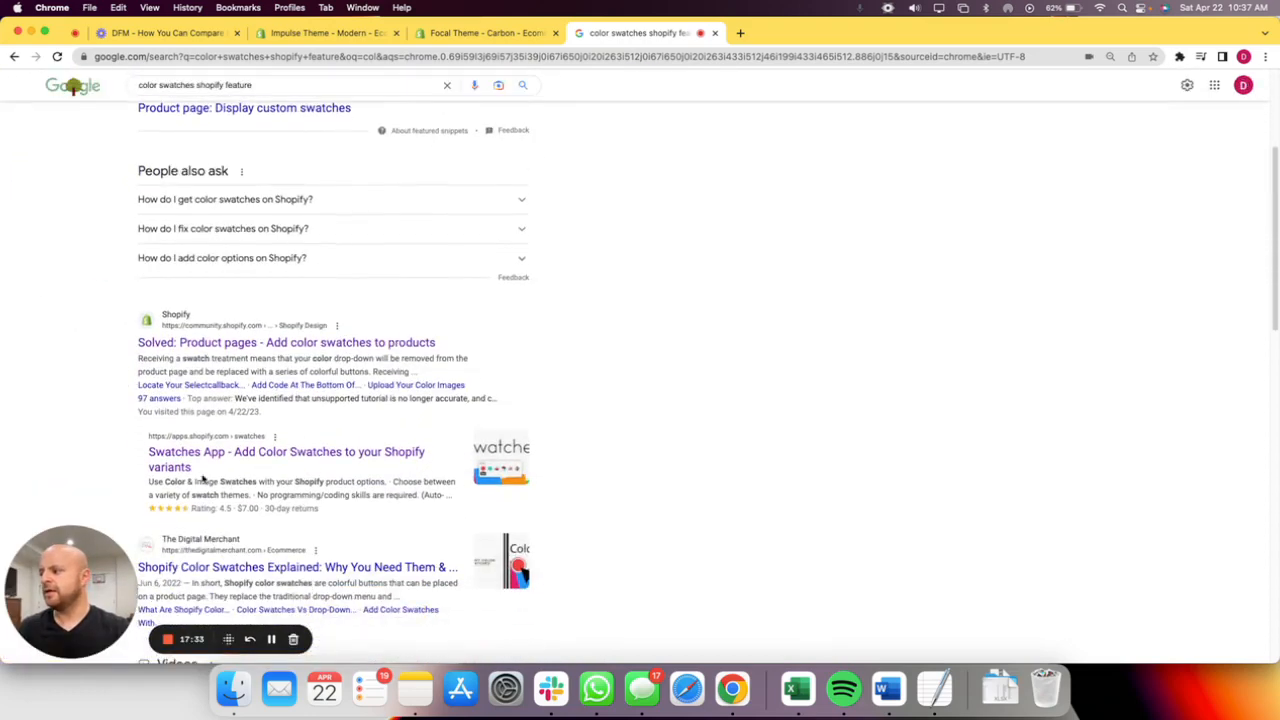
pyautogui.click(200, 455)
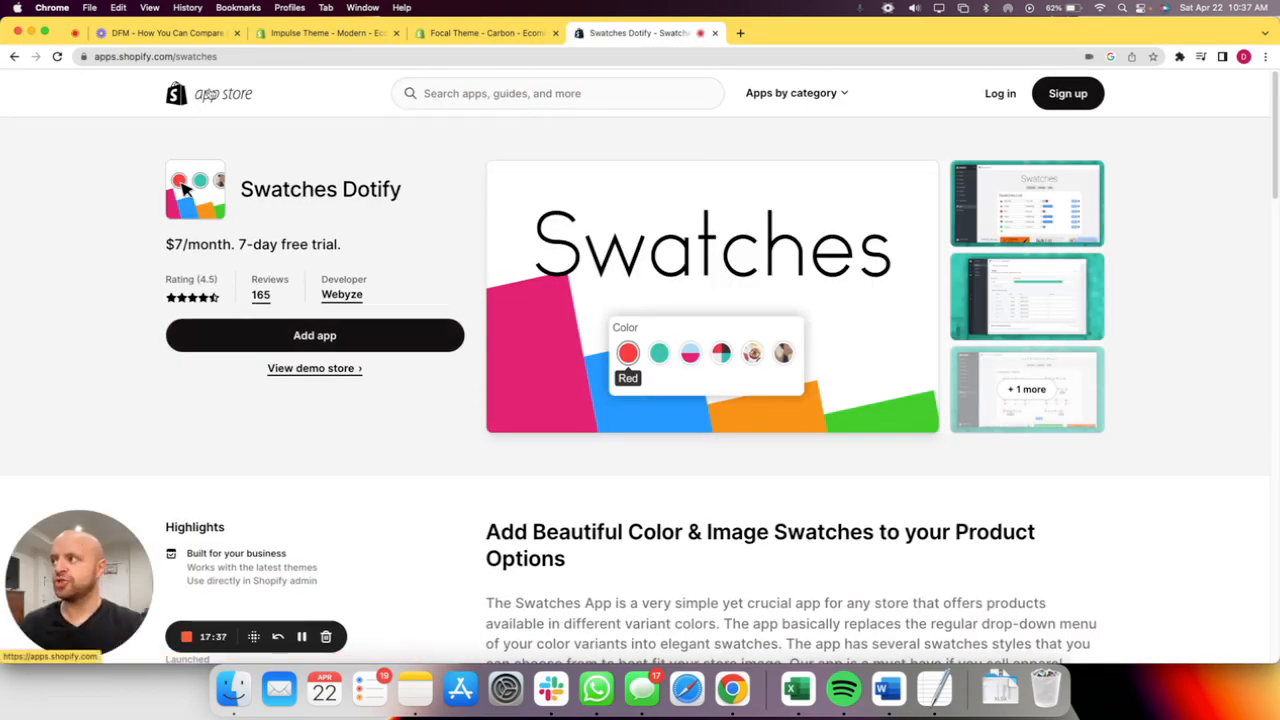
pyautogui.click(1040, 388)
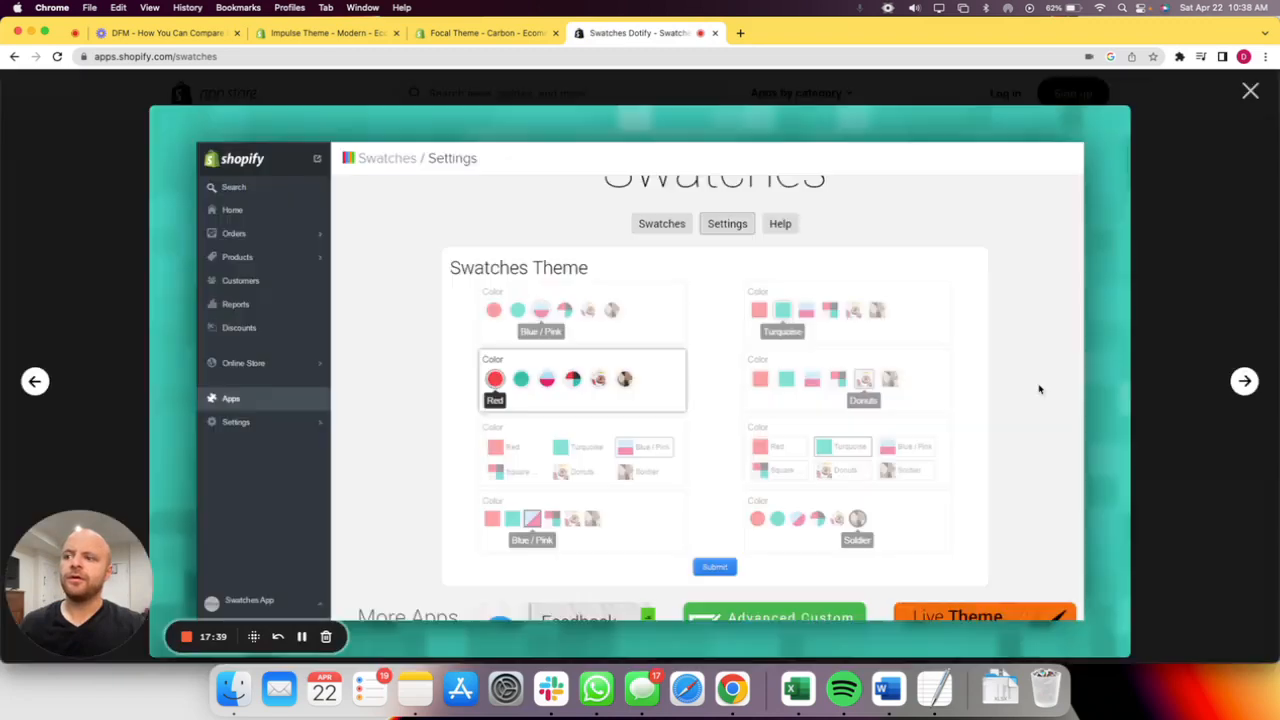
pyautogui.click(1244, 382)
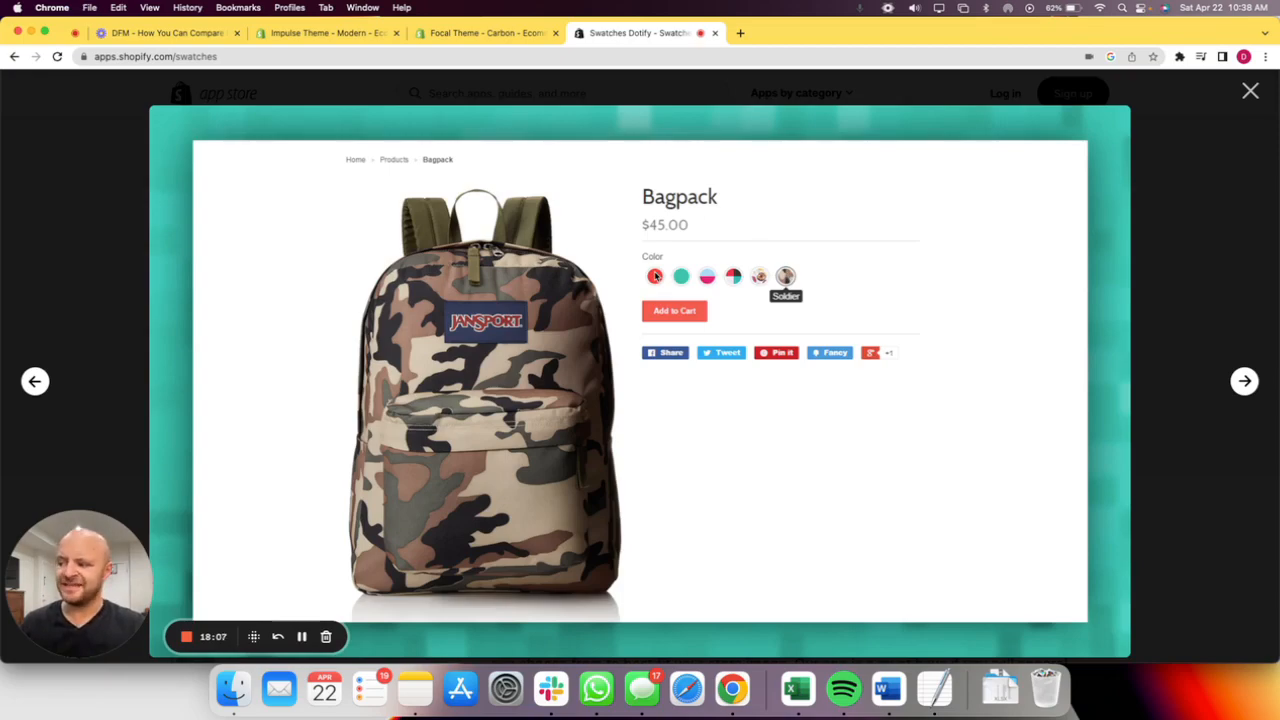
# Switch to Excel and highlight the Color swatches row, from its label through Impulse, with a red fill.
pyautogui.hotkey('ctrl', 'Up')
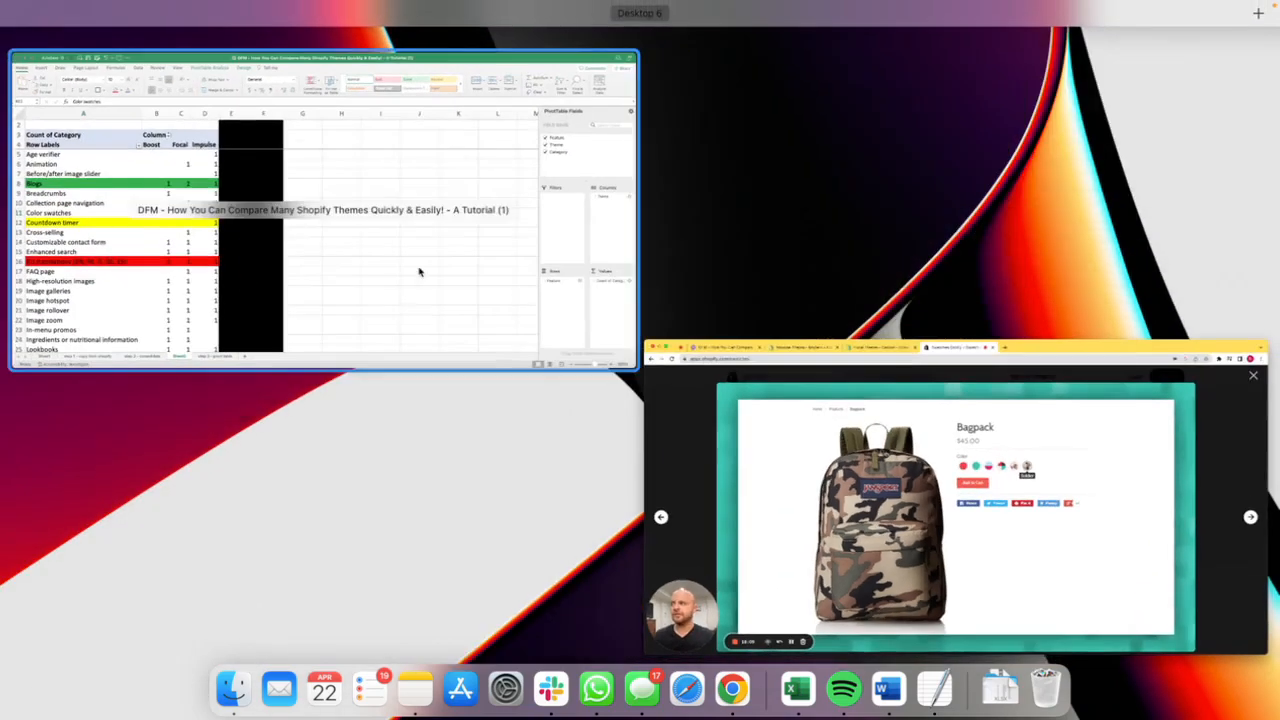
pyautogui.click(419, 271)
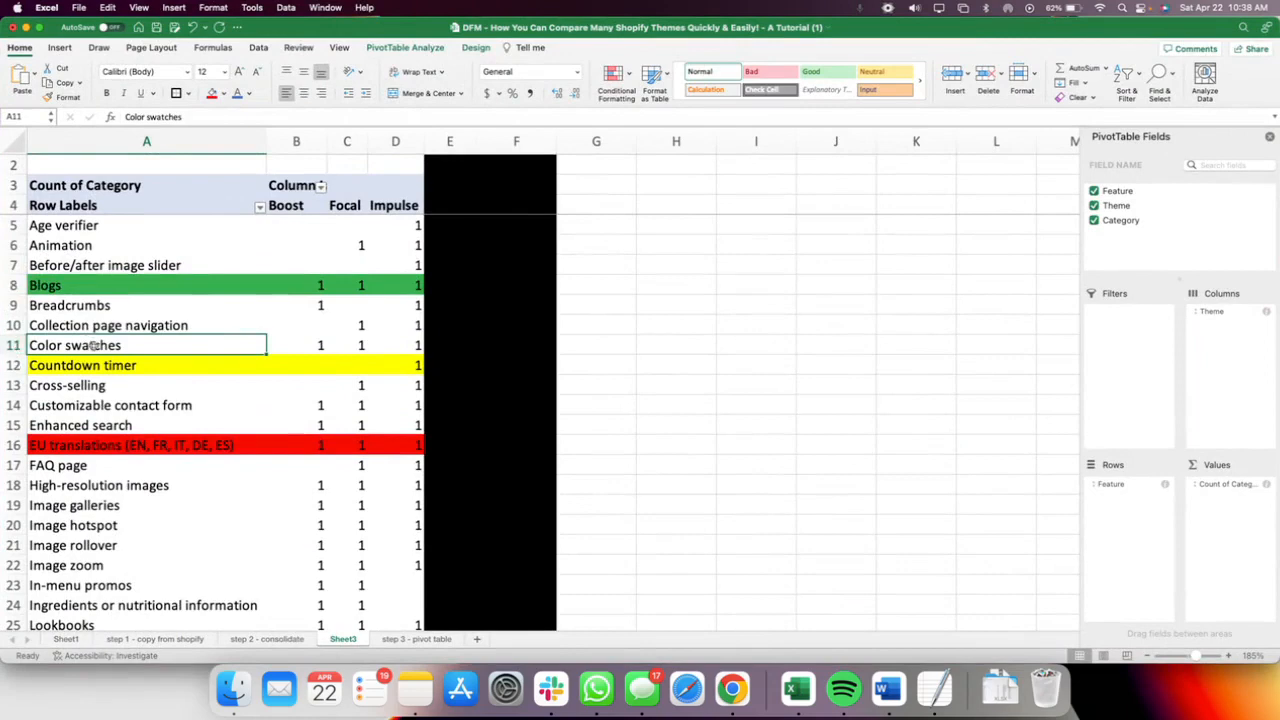
pyautogui.click(30, 345)
pyautogui.click(212, 93)
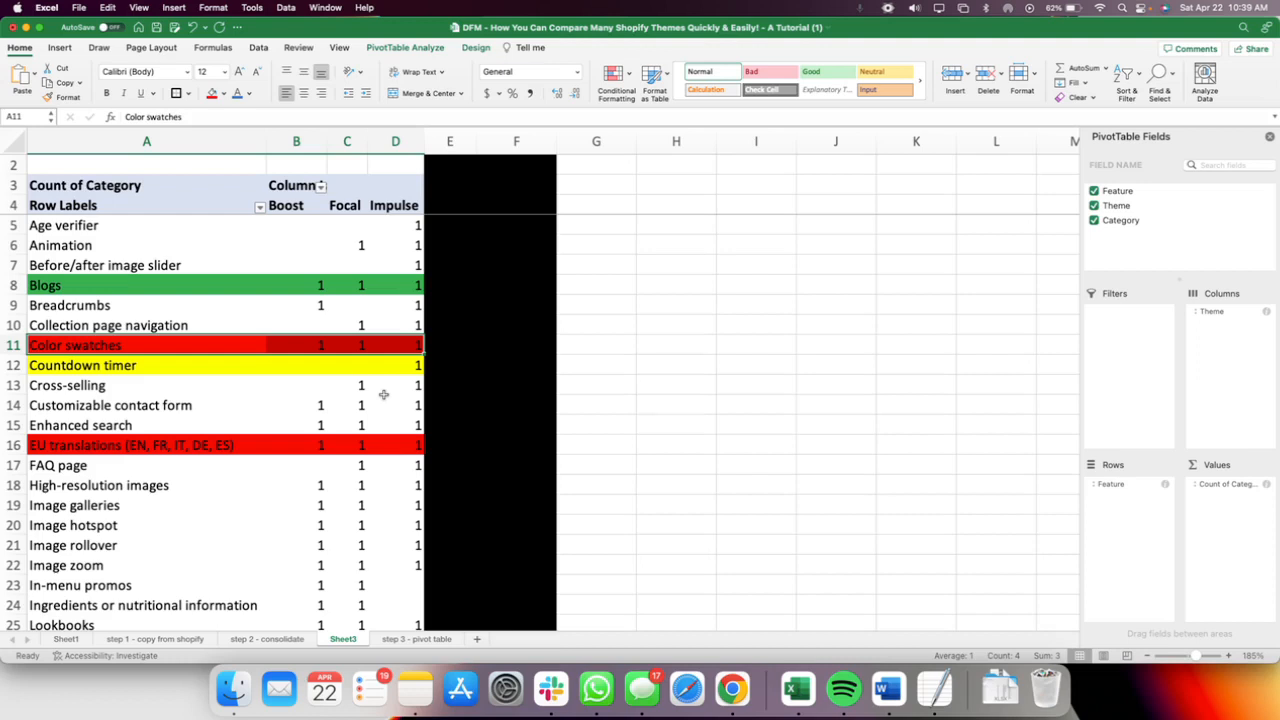
# Open the "step 3 - pivot table" sheet and look through its feature list down to the grand total.
pyautogui.click(418, 639)
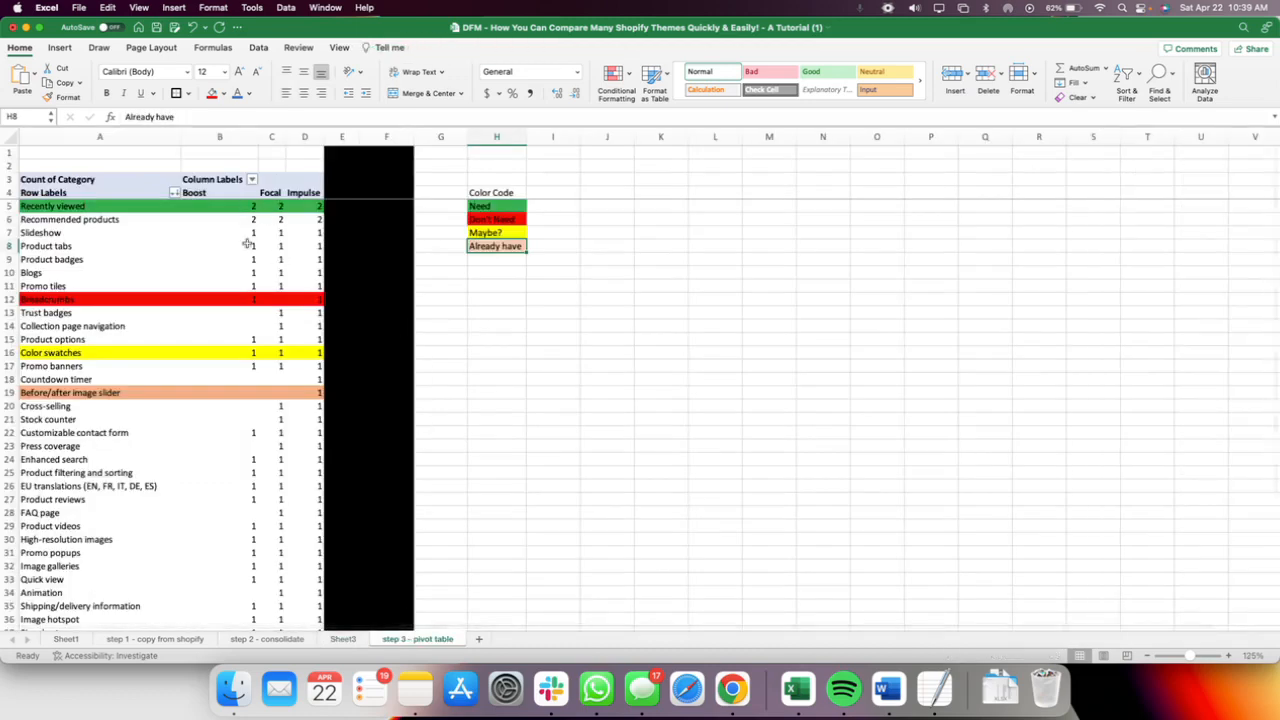
pyautogui.scroll(-4, 258, 454)
pyautogui.scroll(-3, 258, 454)
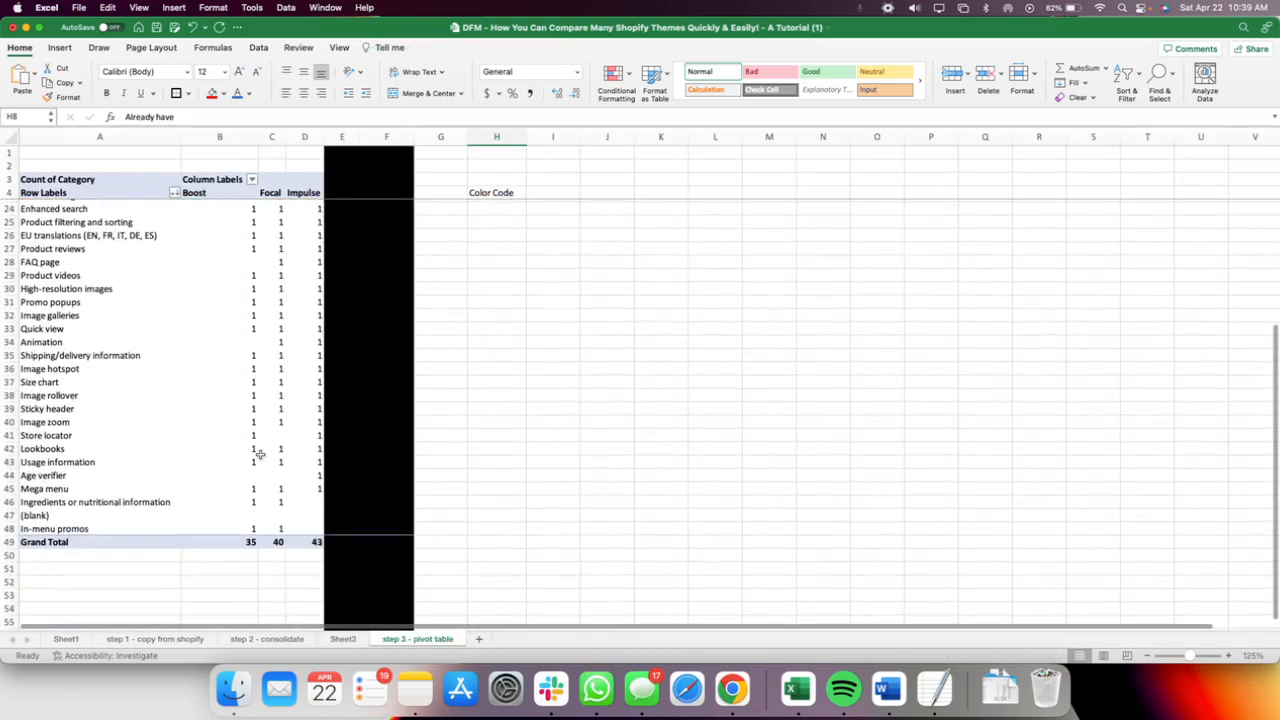
pyautogui.scroll(6, 258, 454)
pyautogui.scroll(2, 258, 454)
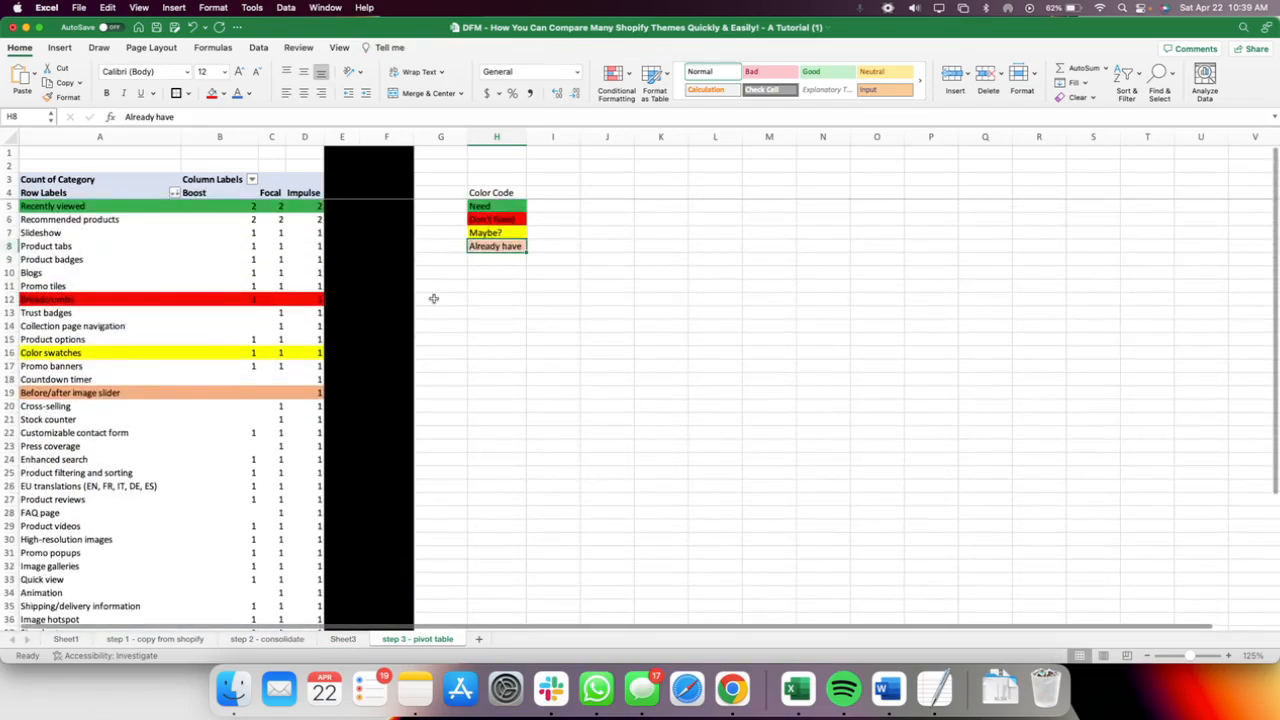
# Go through the Color Code legend entries Need, Don't Need, Maybe? and Already have up close.
pyautogui.click(487, 208)
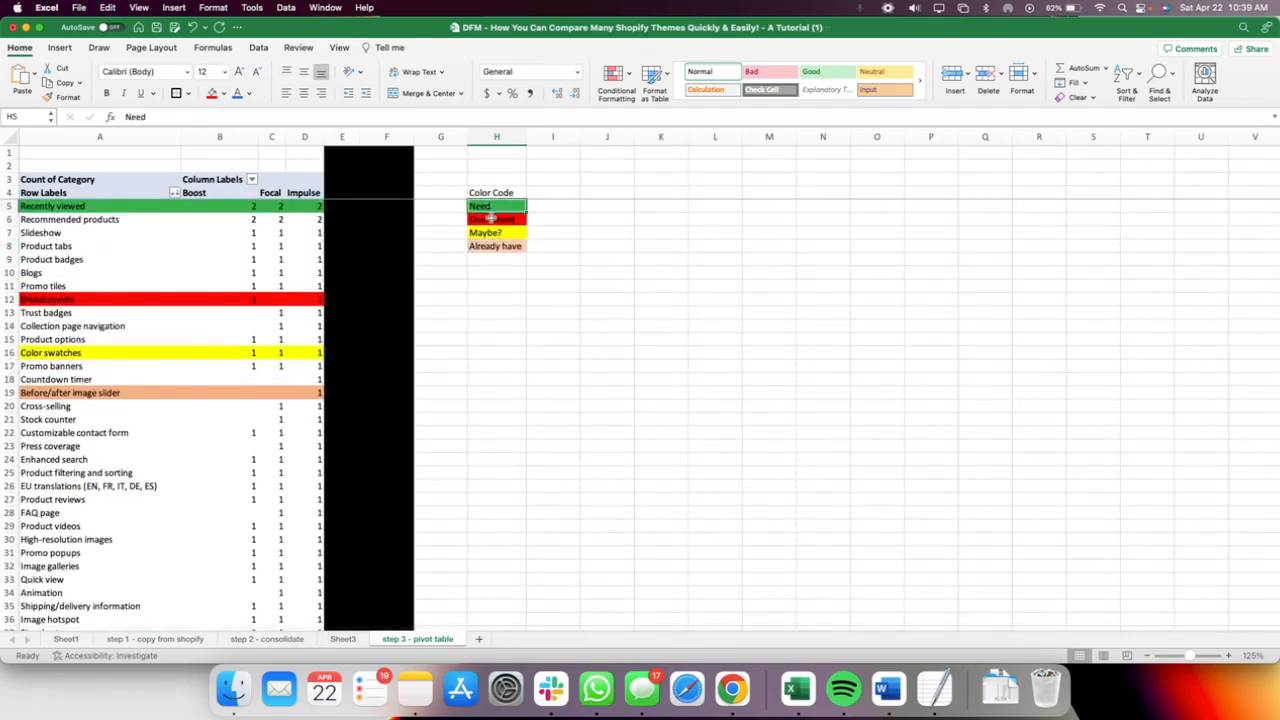
pyautogui.scroll(5, 491, 214)
pyautogui.click(1100, 334)
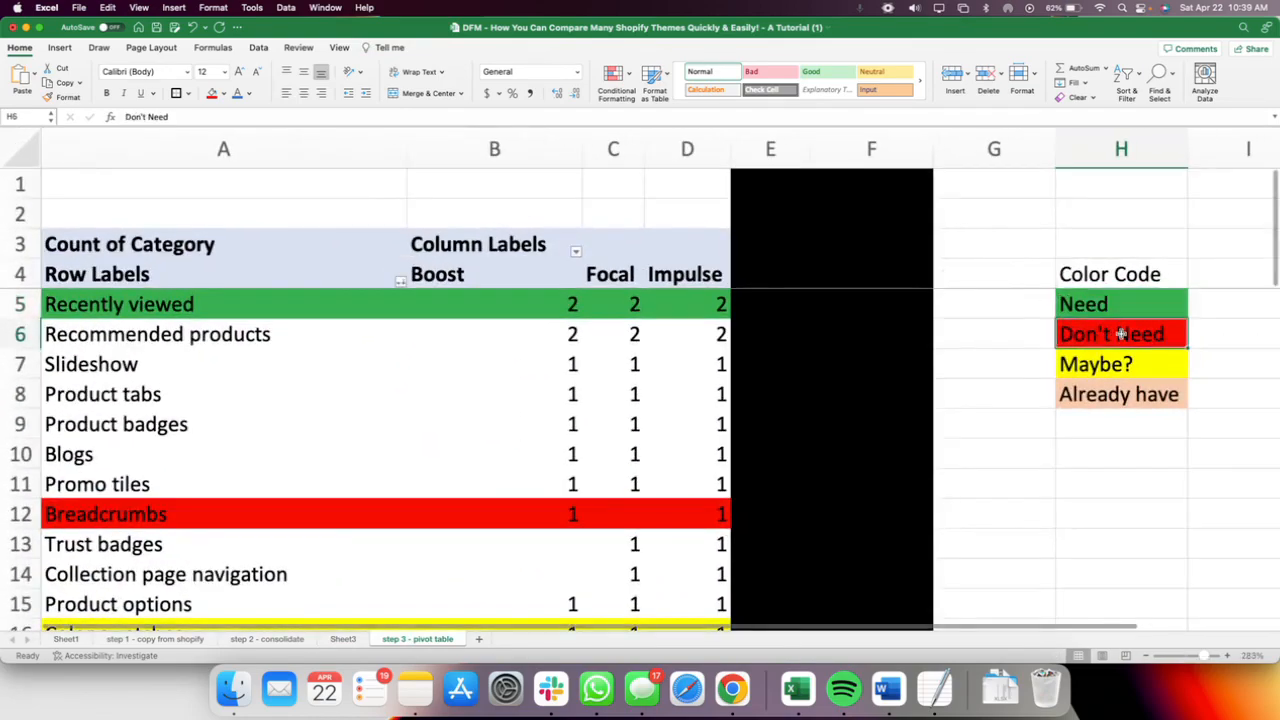
pyautogui.click(1097, 366)
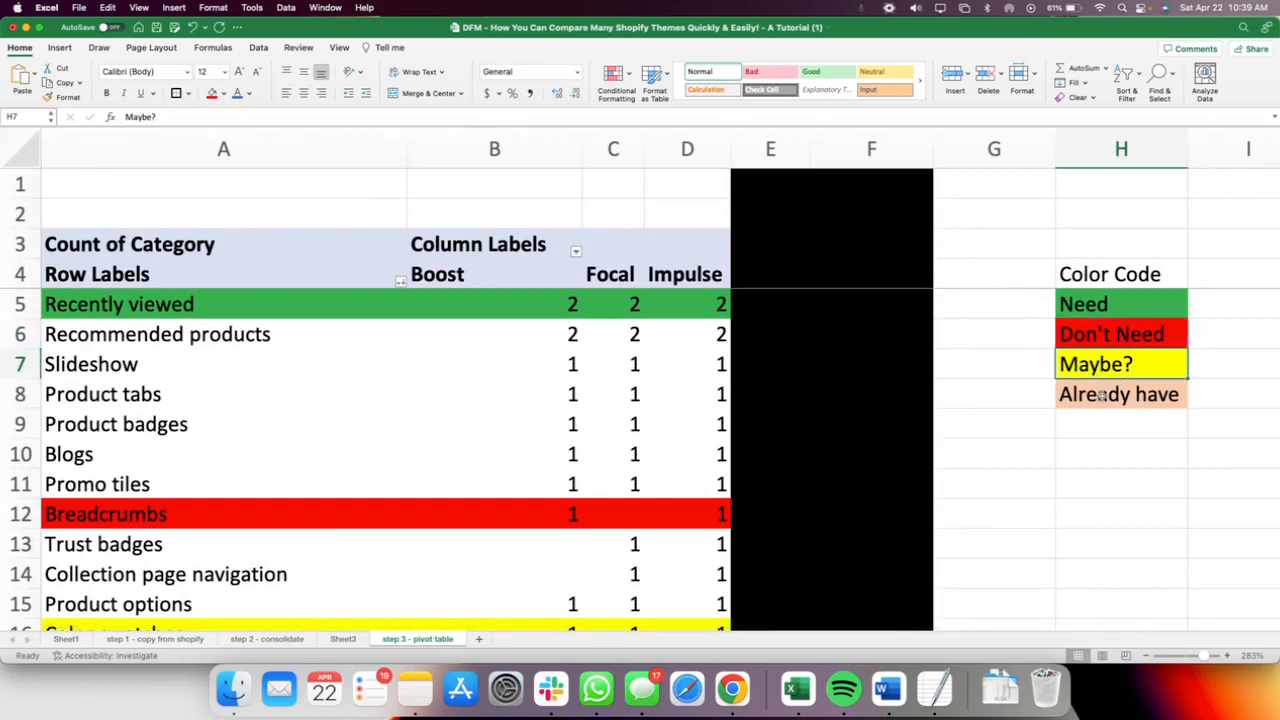
pyautogui.click(1101, 396)
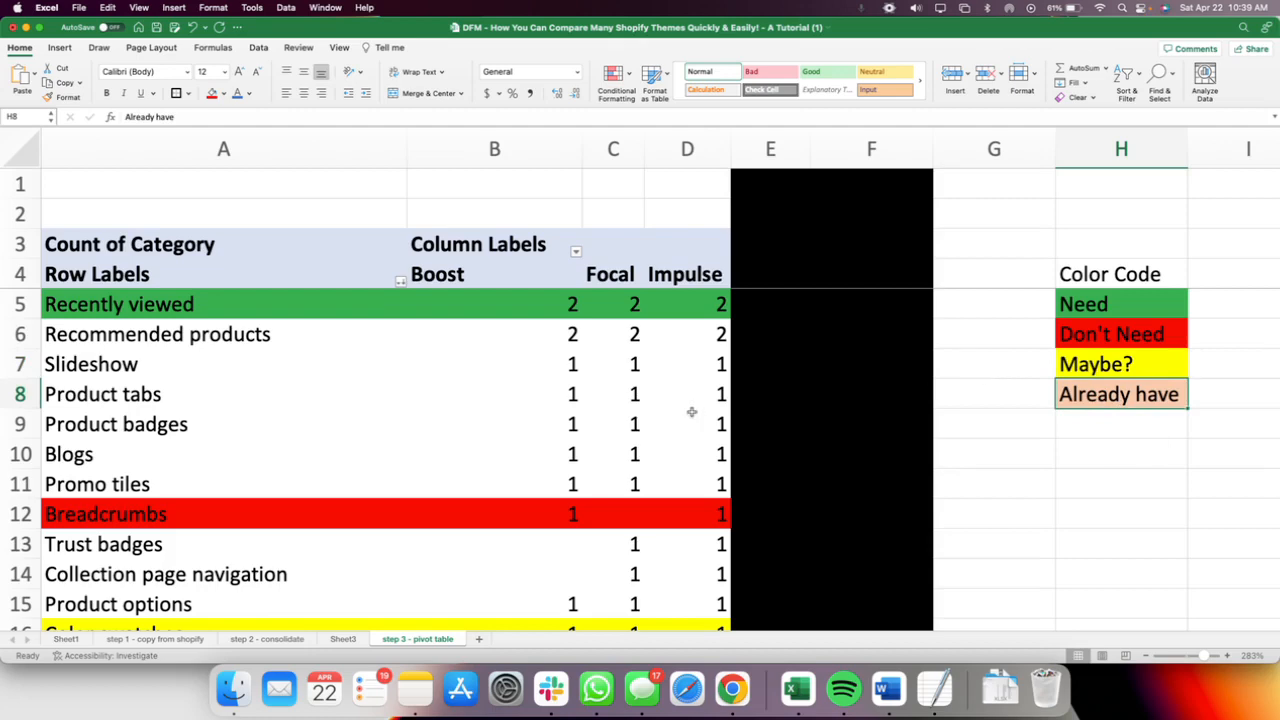
# Examine the theme counts from Slideshow to Cross-selling, comparing Impulse and Focal in the Countdown timer row.
pyautogui.scroll(-5, 691, 411)
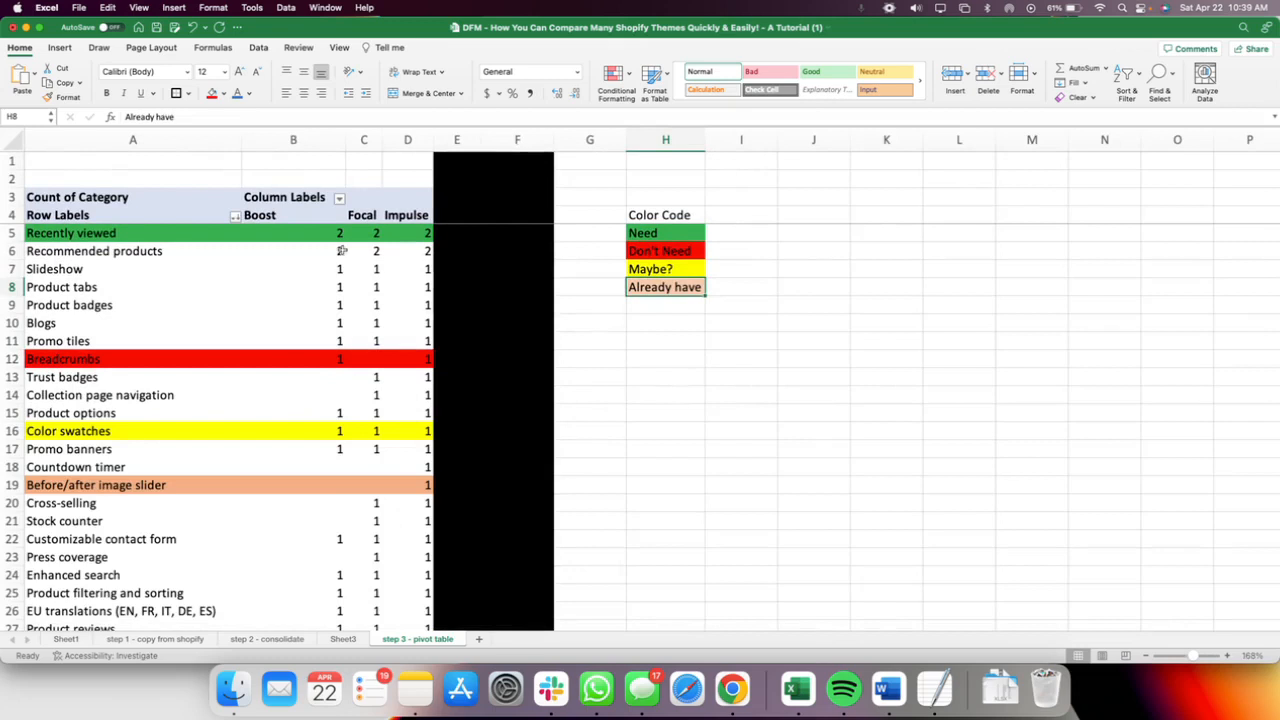
pyautogui.moveTo(338, 269); pyautogui.dragTo(390, 506)
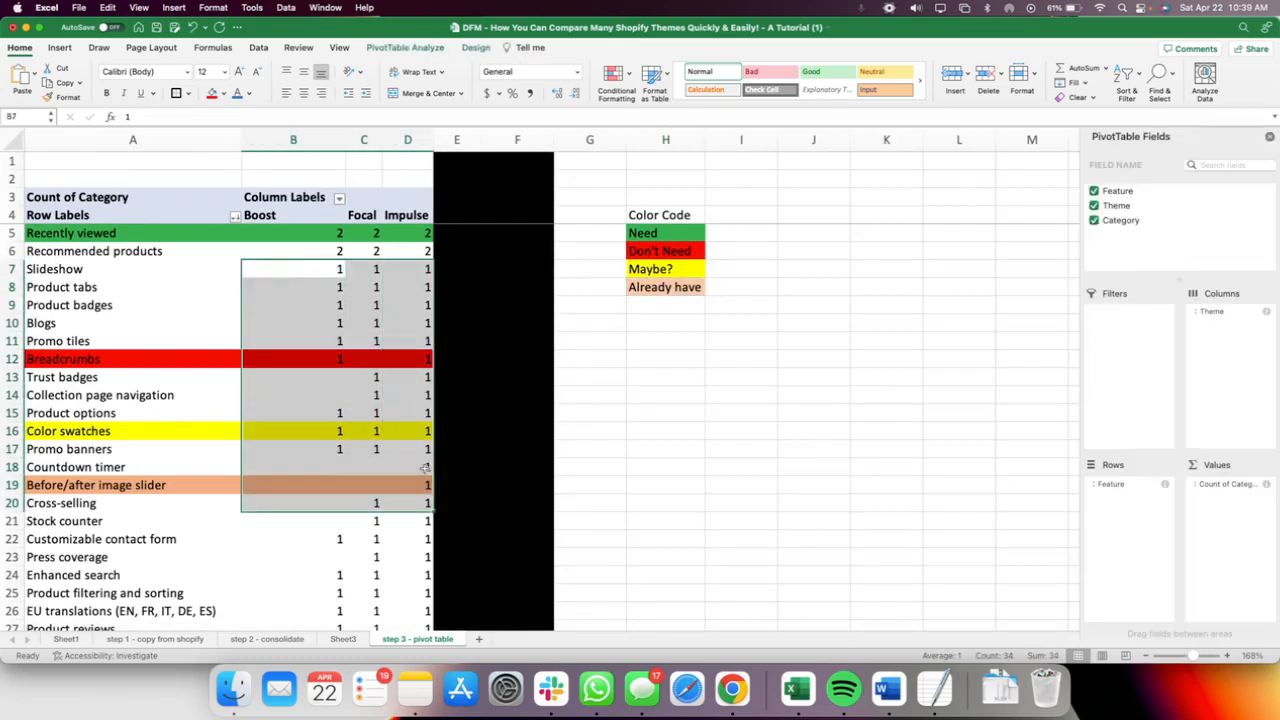
pyautogui.click(425, 468)
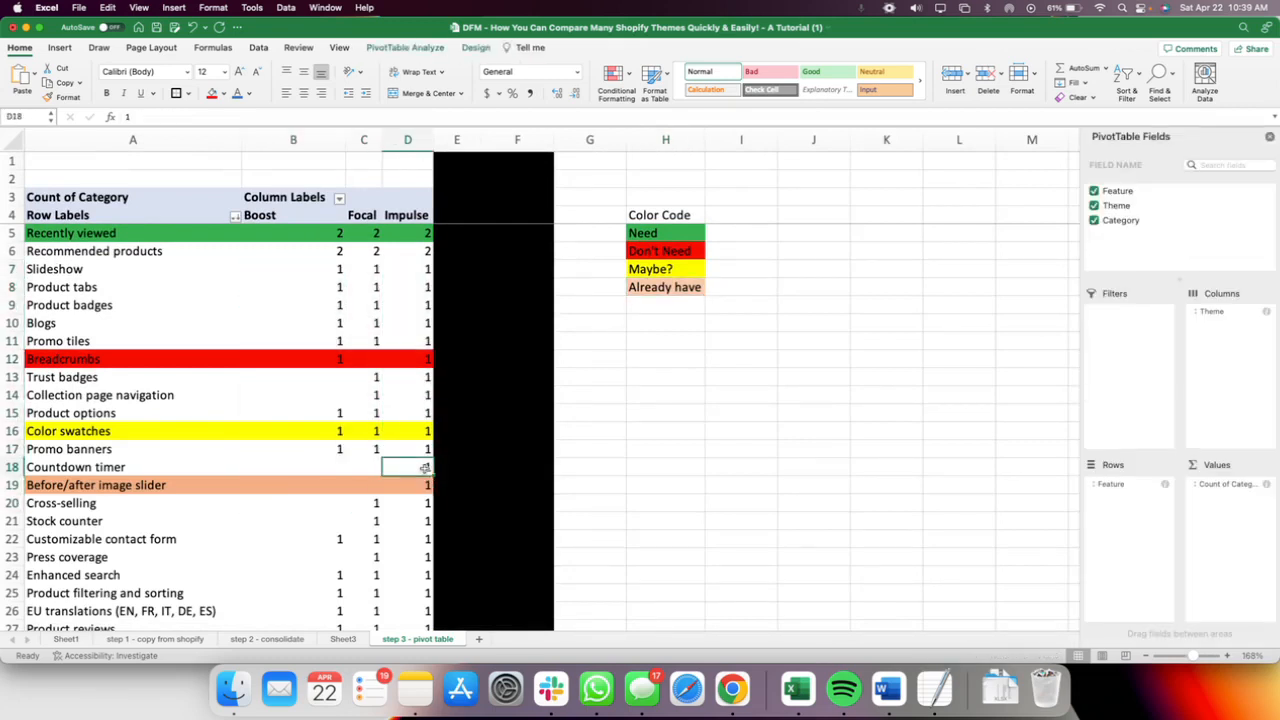
pyautogui.click(372, 466)
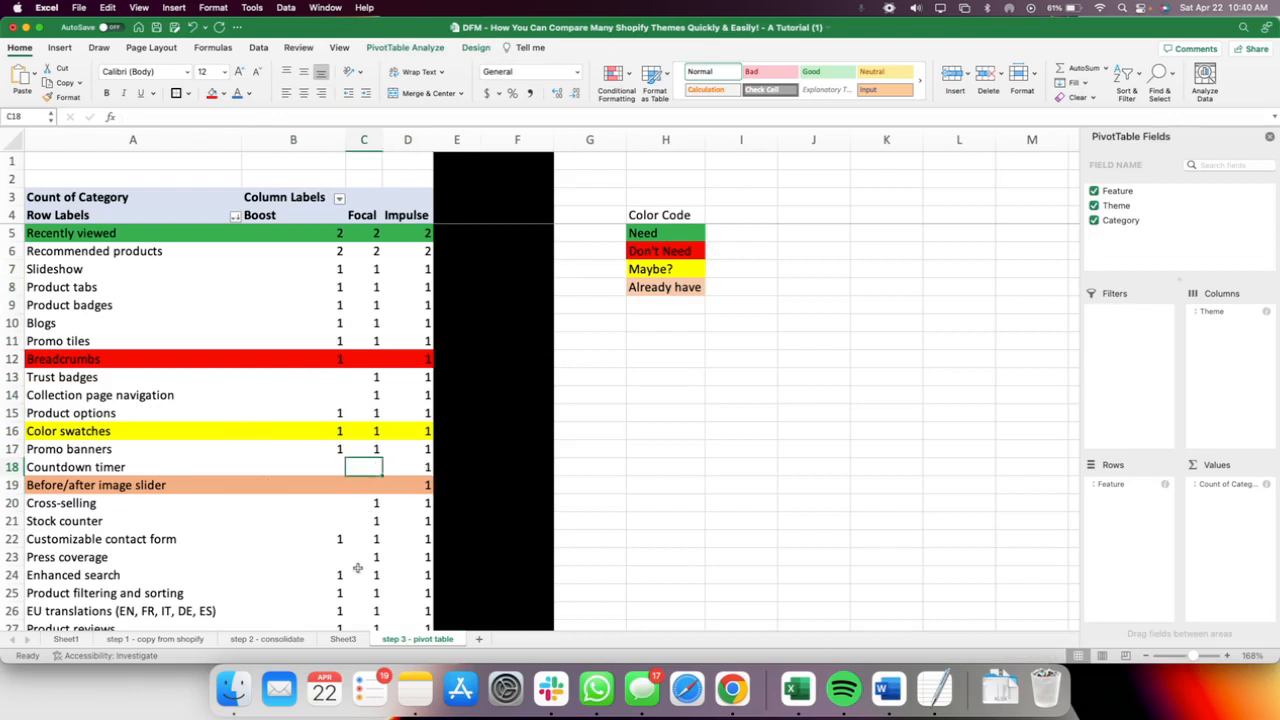
# Return to Sheet3 and compare the Age verifier, Recently viewed and Recommended products counts across the three themes.
pyautogui.click(343, 639)
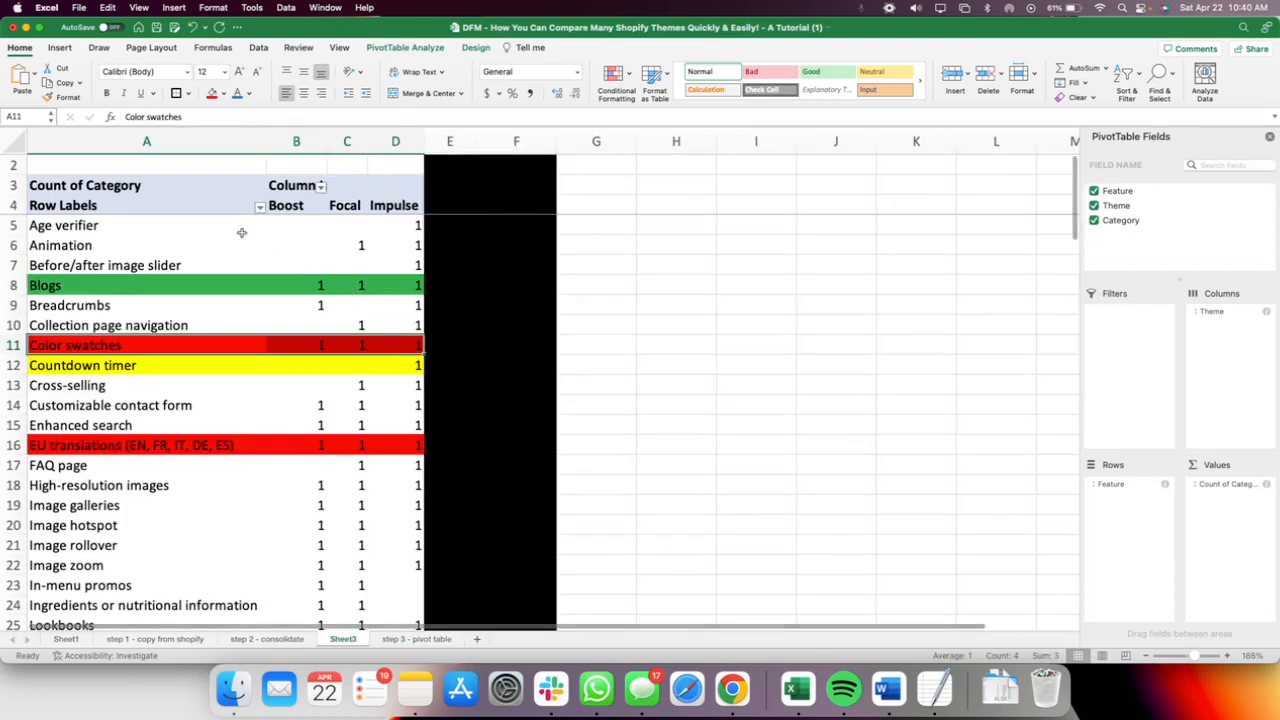
pyautogui.click(361, 245)
pyautogui.click(400, 228)
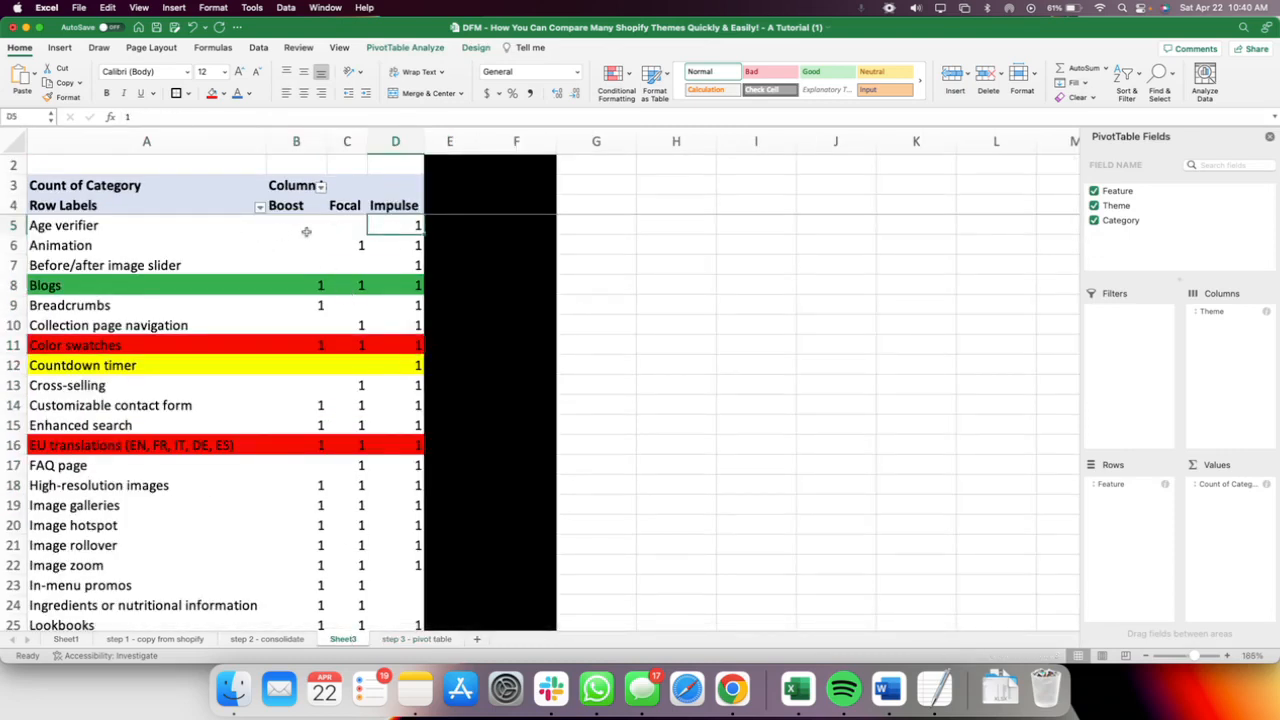
pyautogui.moveTo(303, 228); pyautogui.dragTo(363, 228)
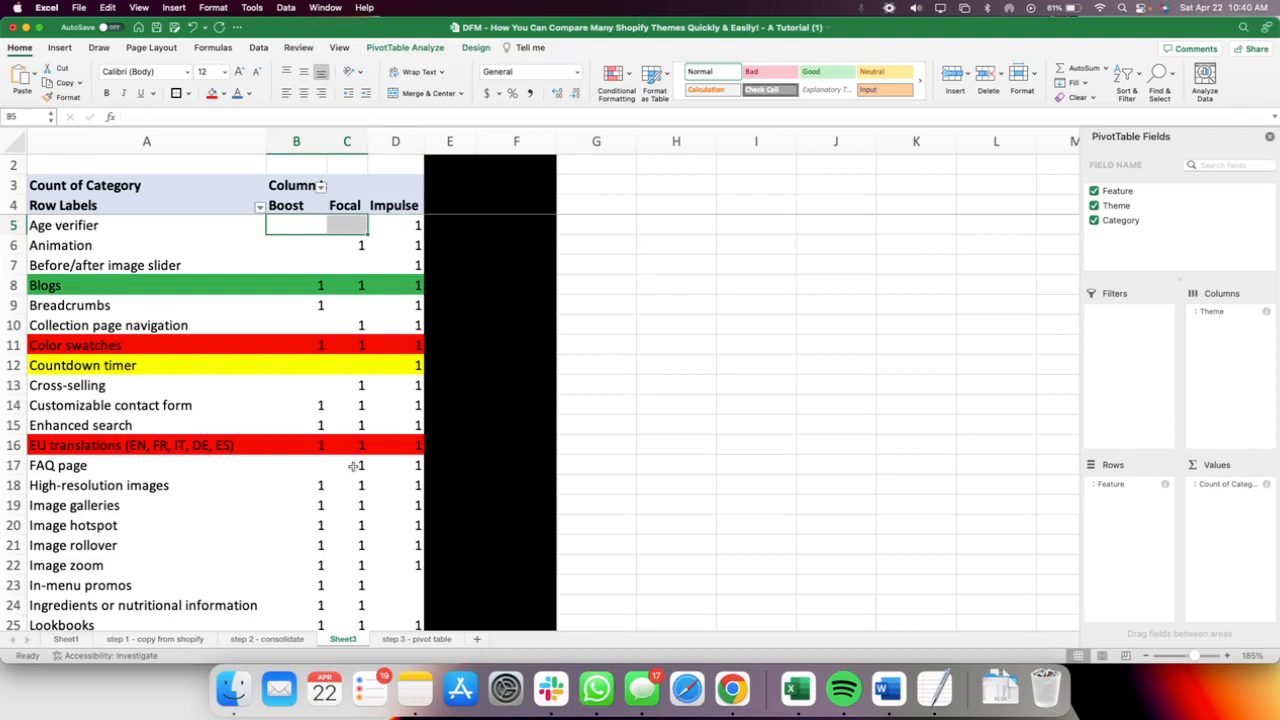
pyautogui.scroll(-10, 353, 467)
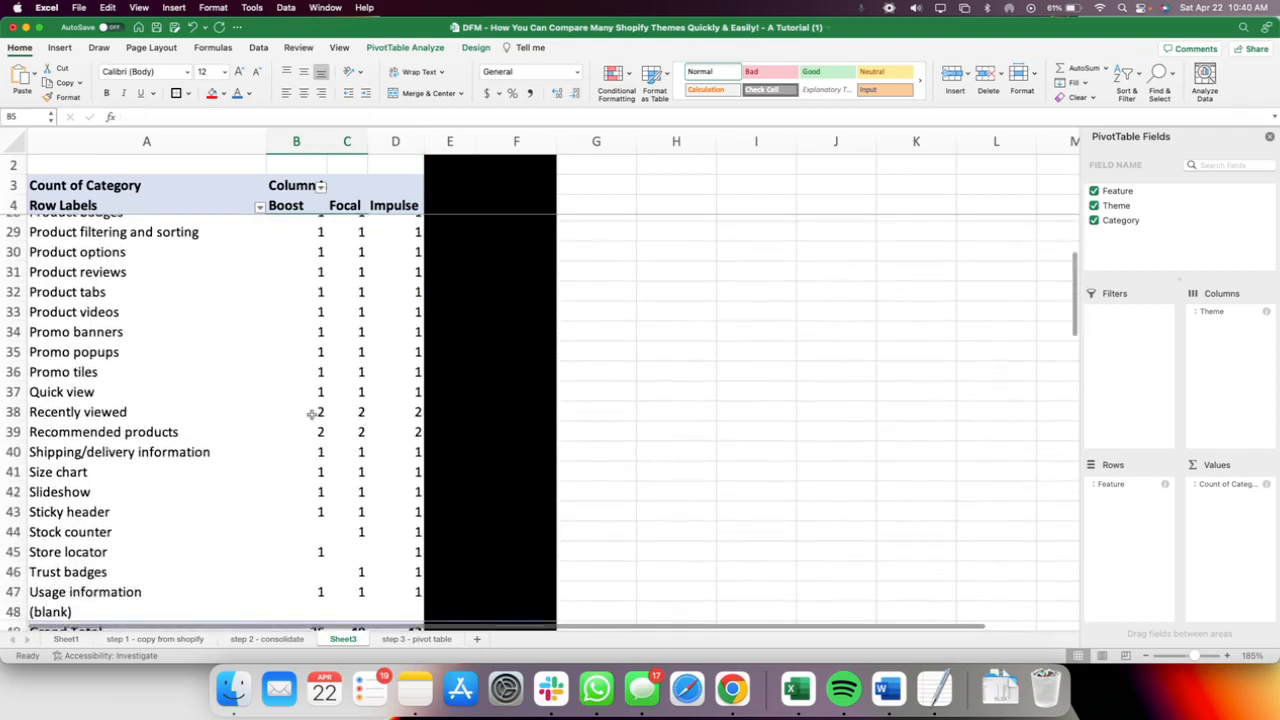
pyautogui.moveTo(318, 412); pyautogui.dragTo(408, 433)
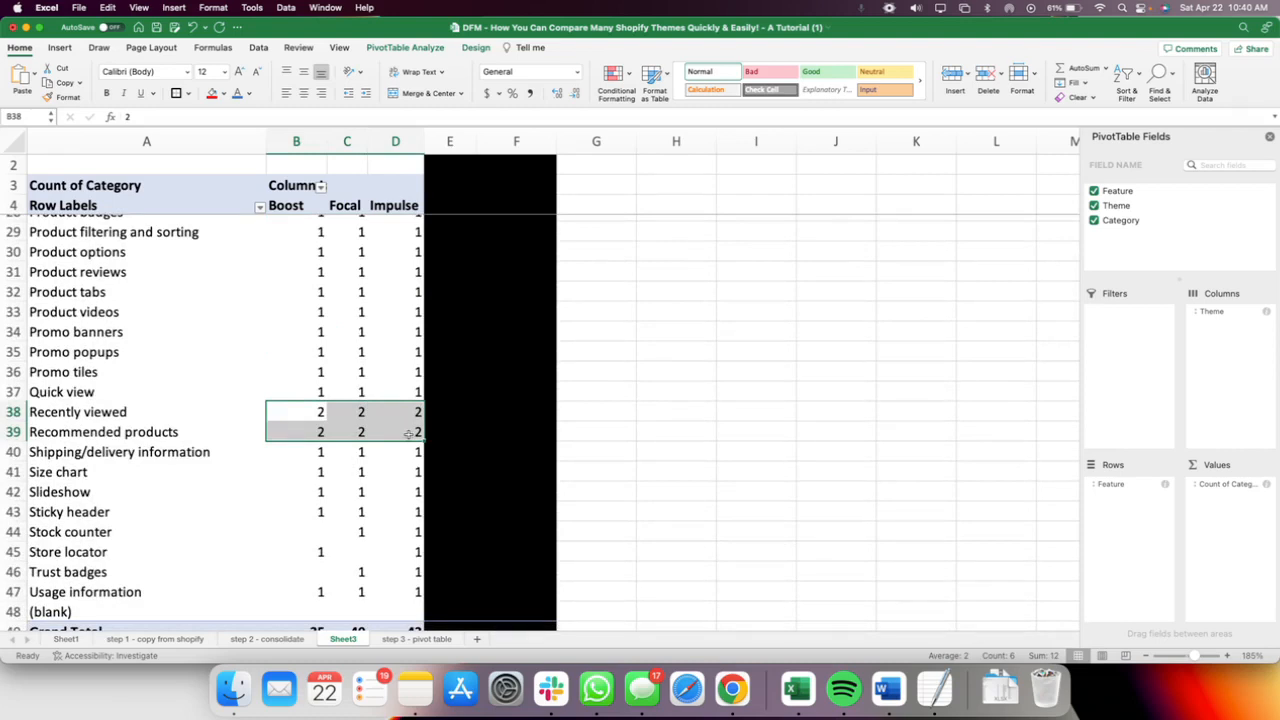
# Switch to the Impulse theme page in Chrome, search it for "recently view" and check both matches with their feature categories.
pyautogui.hotkey('ctrl', 'Up')
pyautogui.click(423, 179)
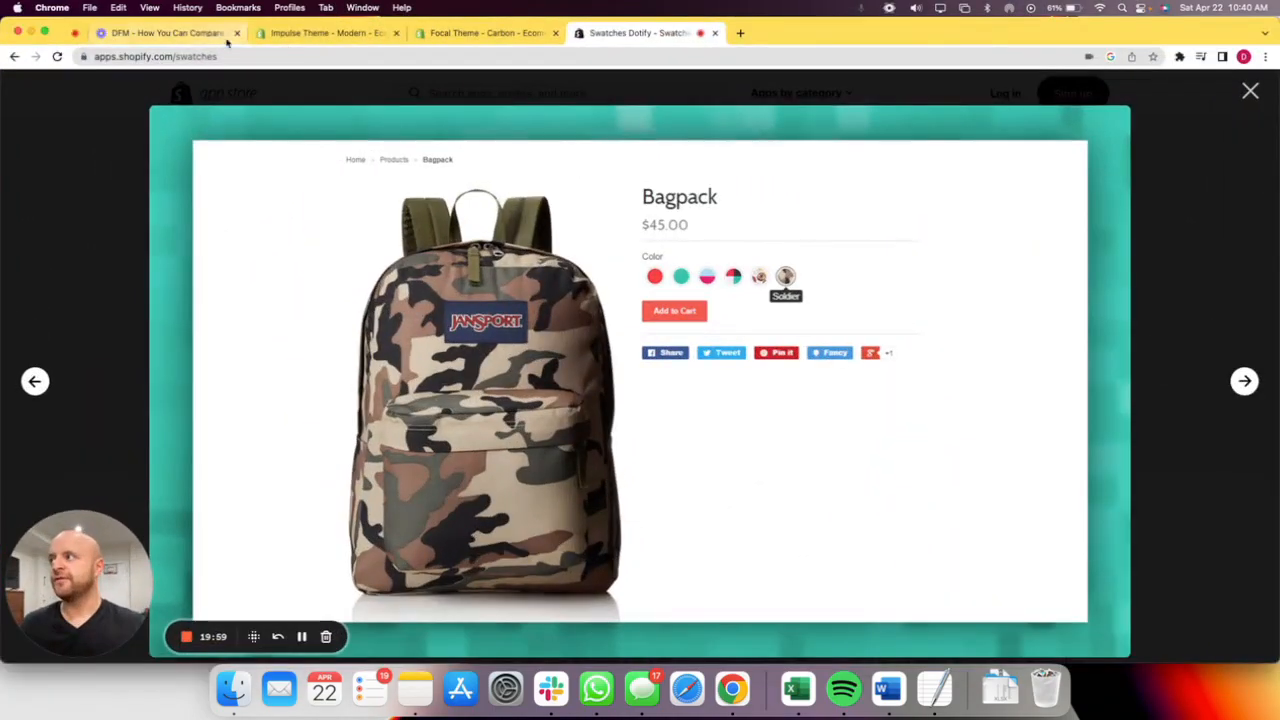
pyautogui.click(311, 33)
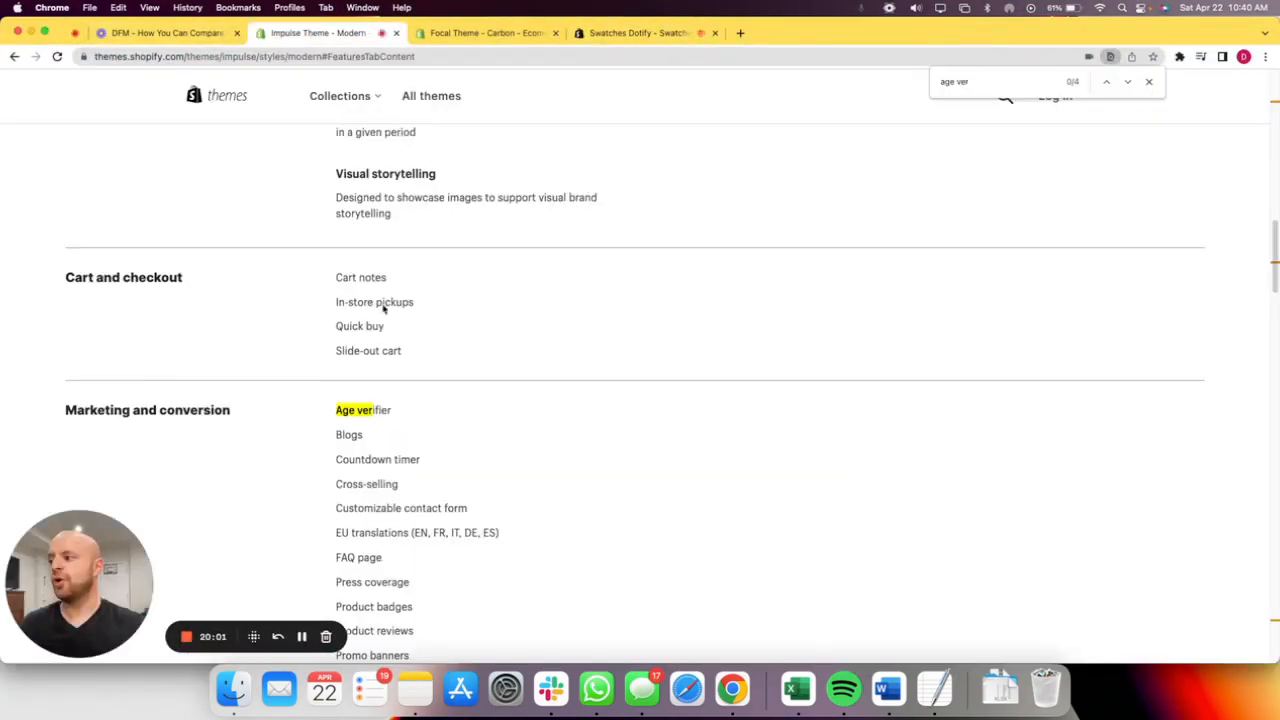
pyautogui.scroll(12, 460, 296)
pyautogui.scroll(-8, 460, 296)
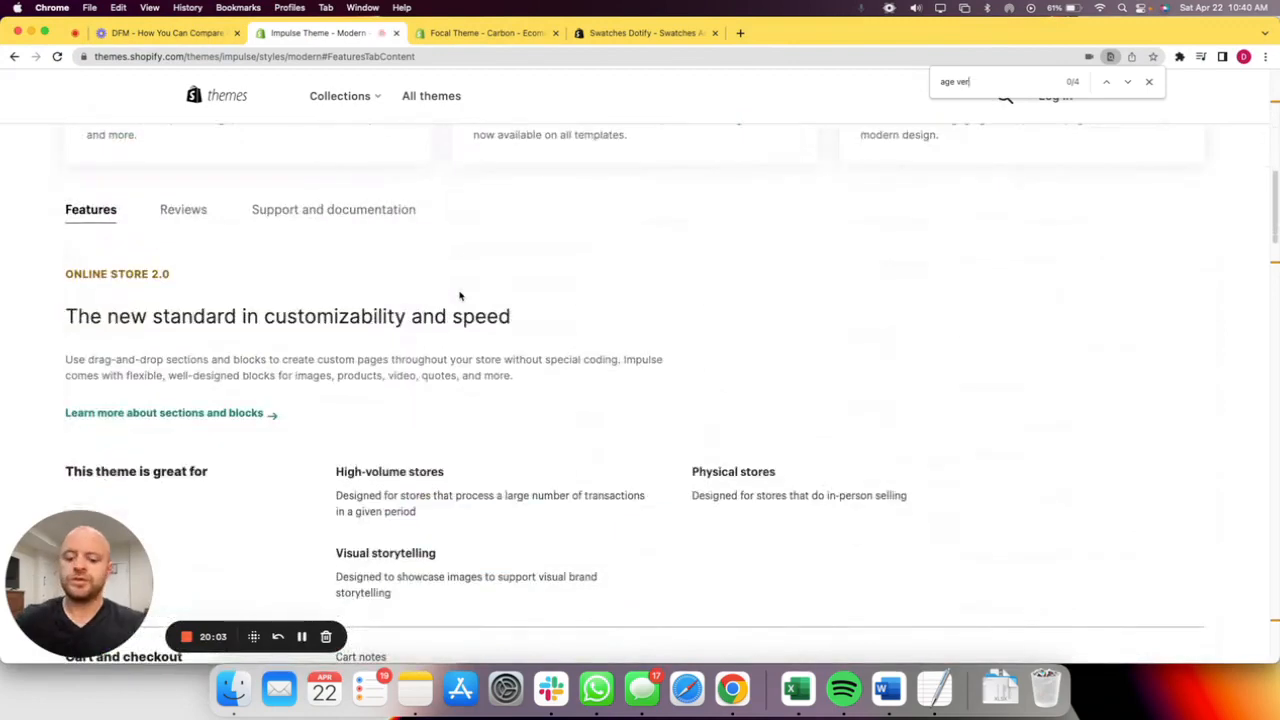
pyautogui.press('super+f')
pyautogui.write('recently')
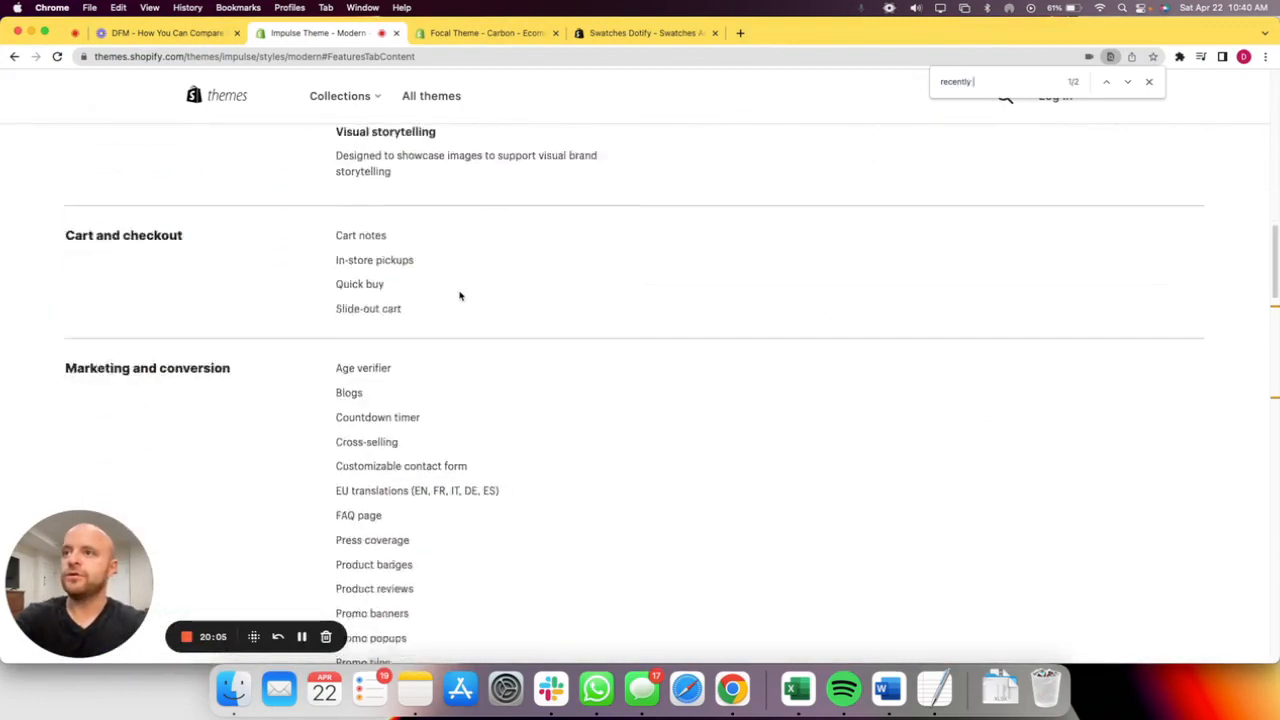
pyautogui.write(' view')
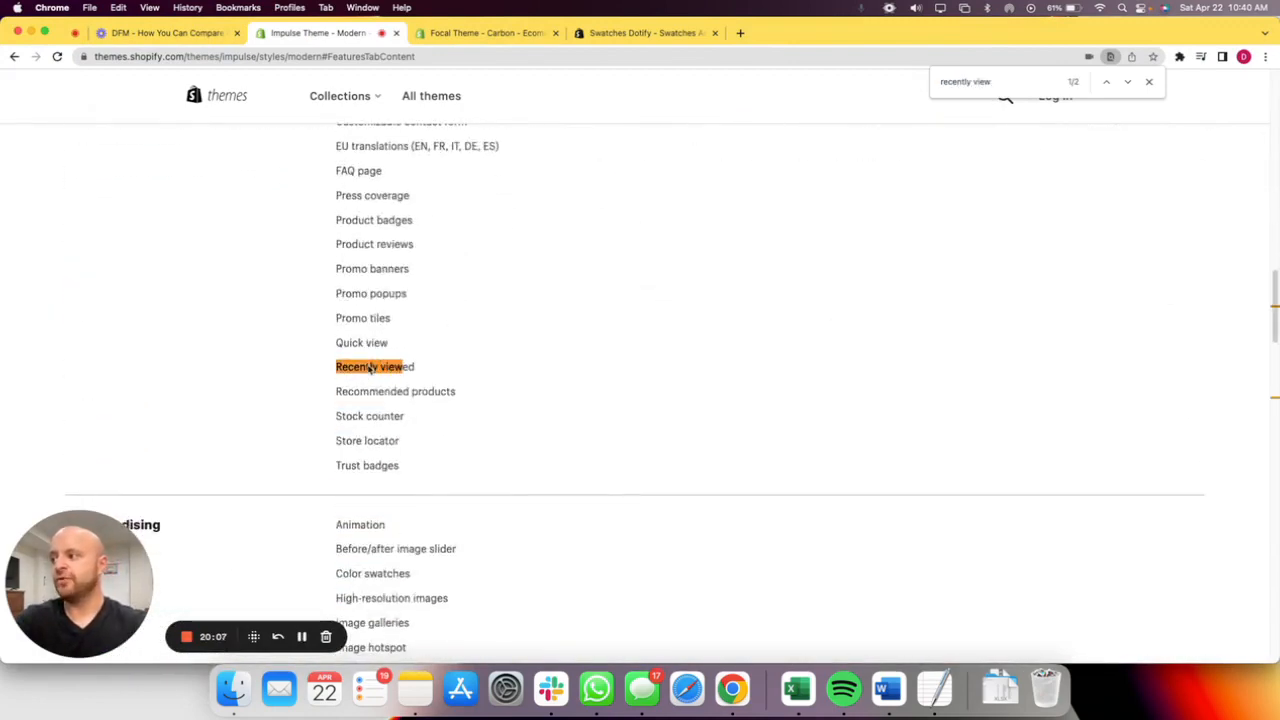
pyautogui.scroll(3, 594, 274)
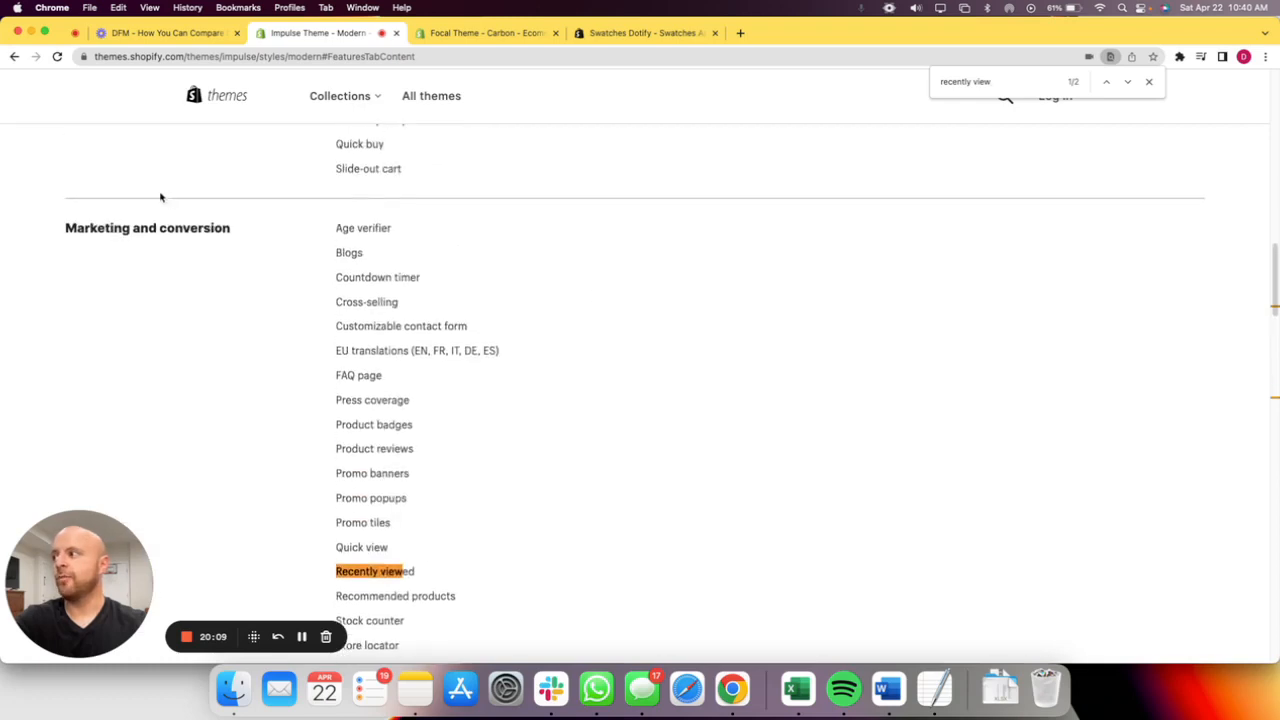
pyautogui.click(1127, 81)
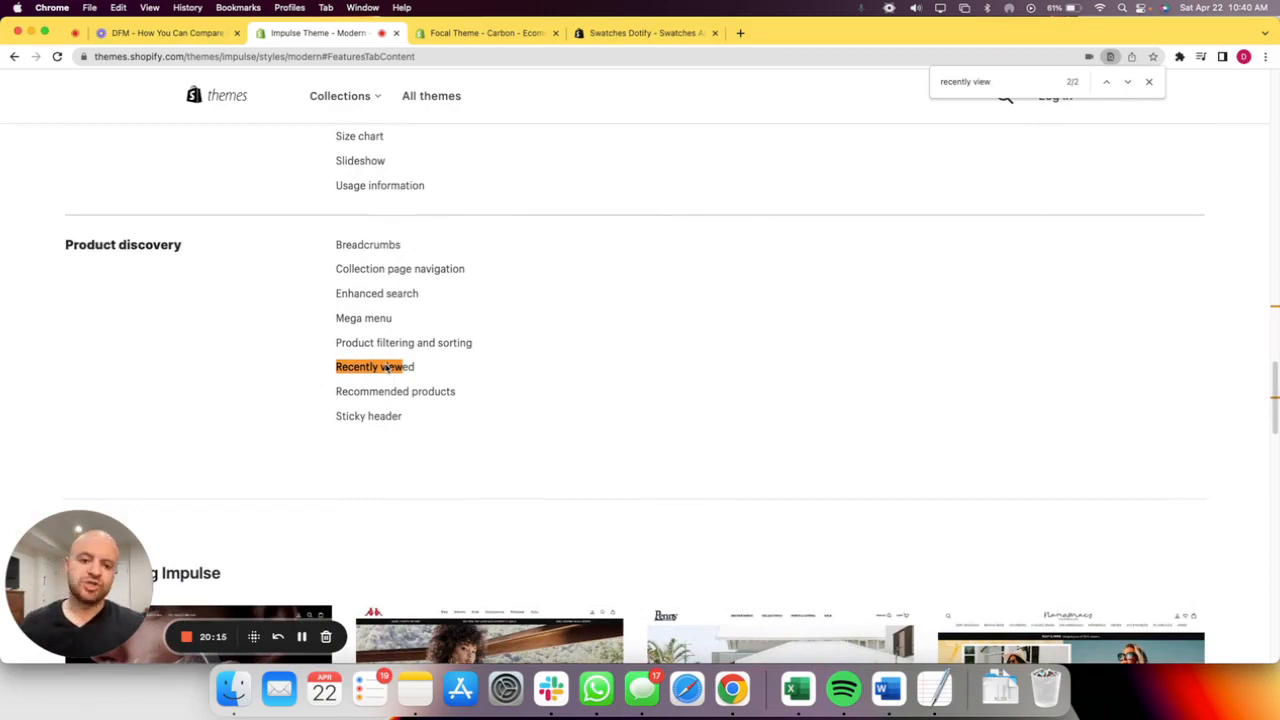
# Switch back to Excel and review the Recently viewed and Recommended products counts, returning to the start of the PivotTable.
pyautogui.hotkey('ctrl', 'Up')
pyautogui.click(417, 300)
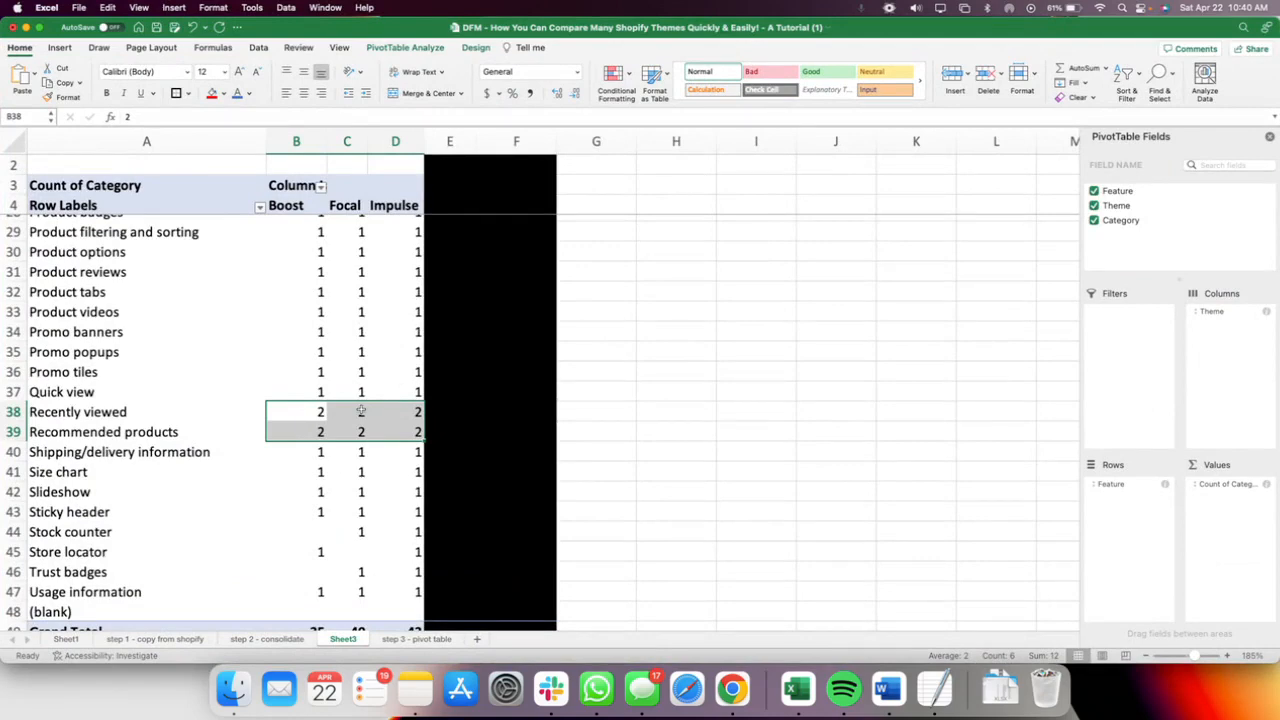
pyautogui.scroll(8, 361, 411)
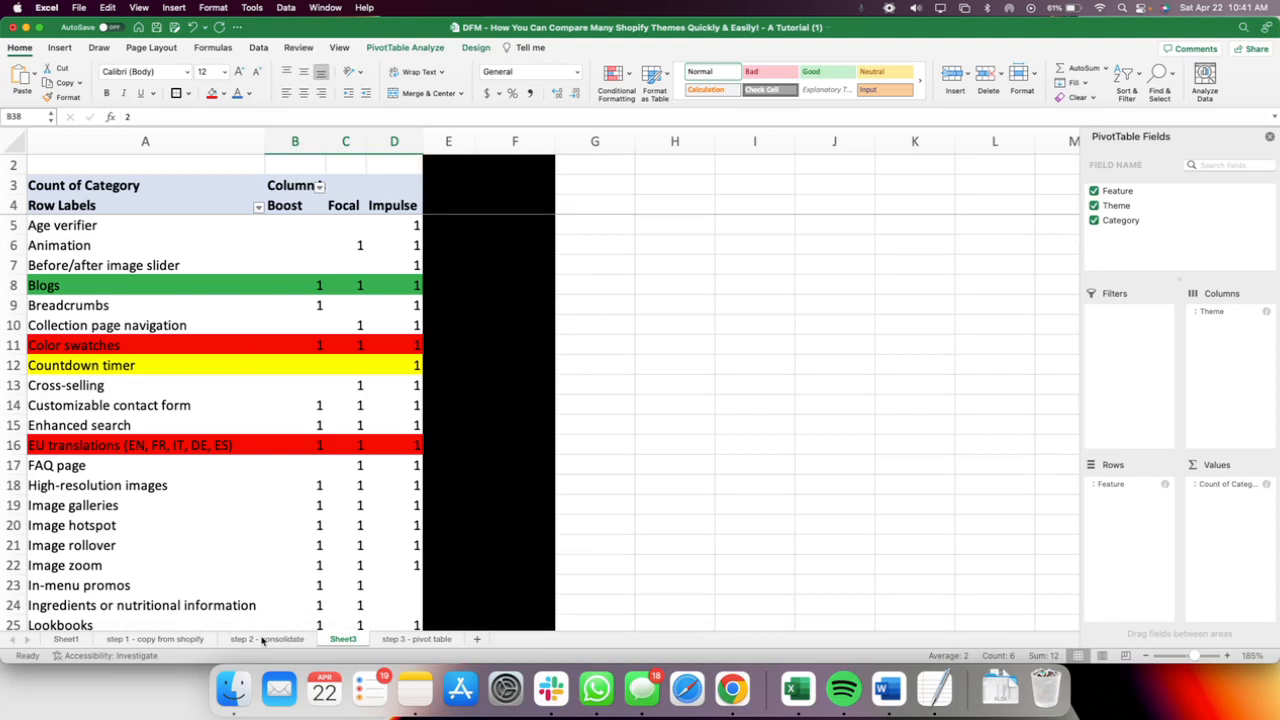
# Switch to Chrome and bring up the Impulse theme's Product discovery features.
pyautogui.hotkey('ctrl', 'Up')
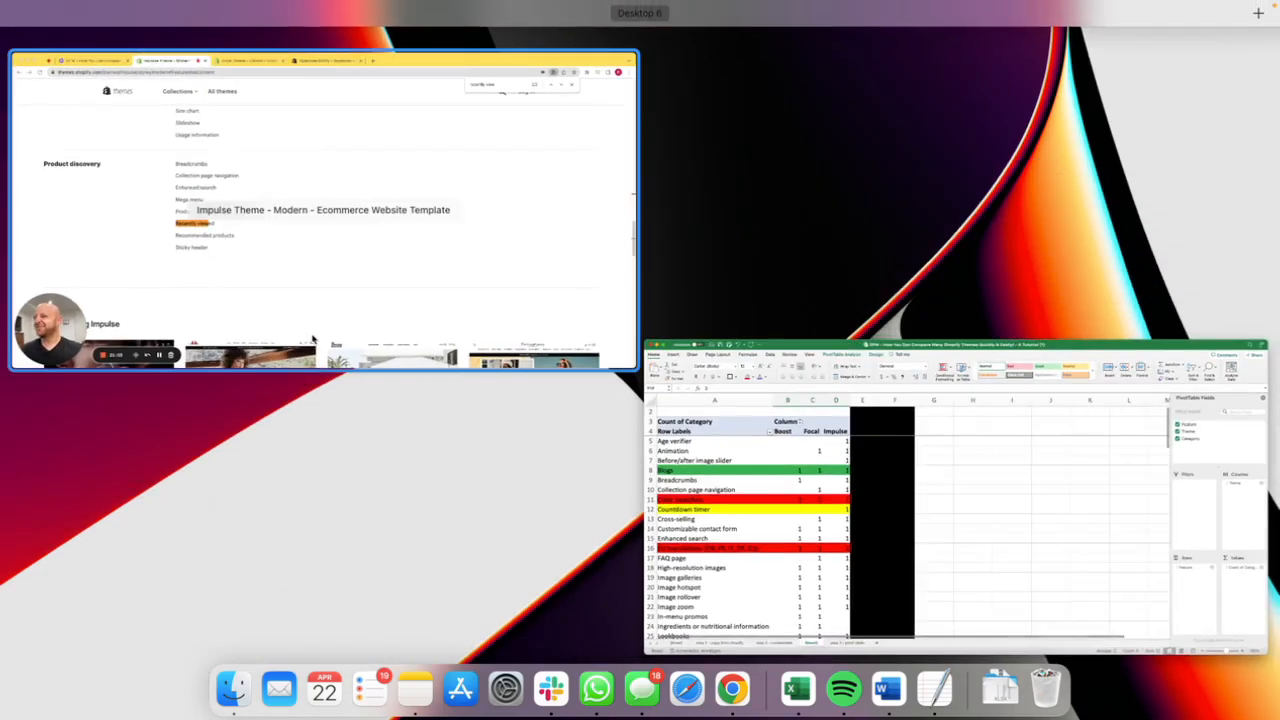
pyautogui.click(313, 340)
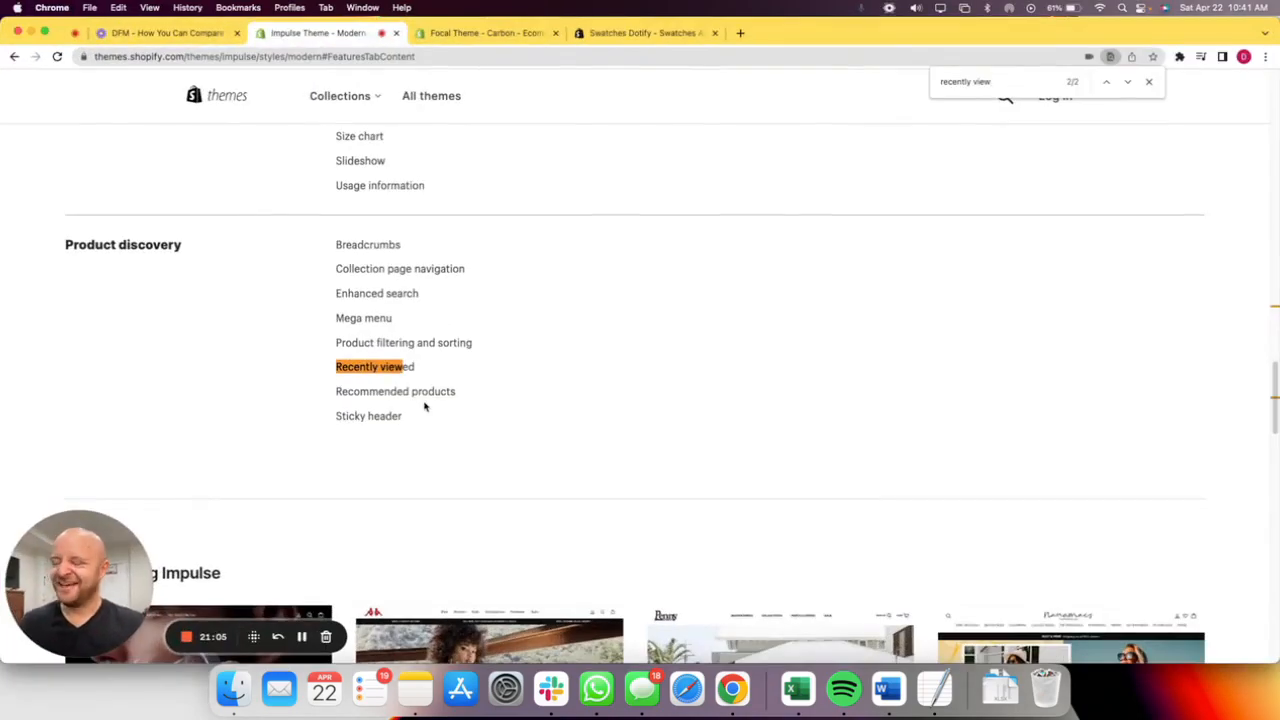